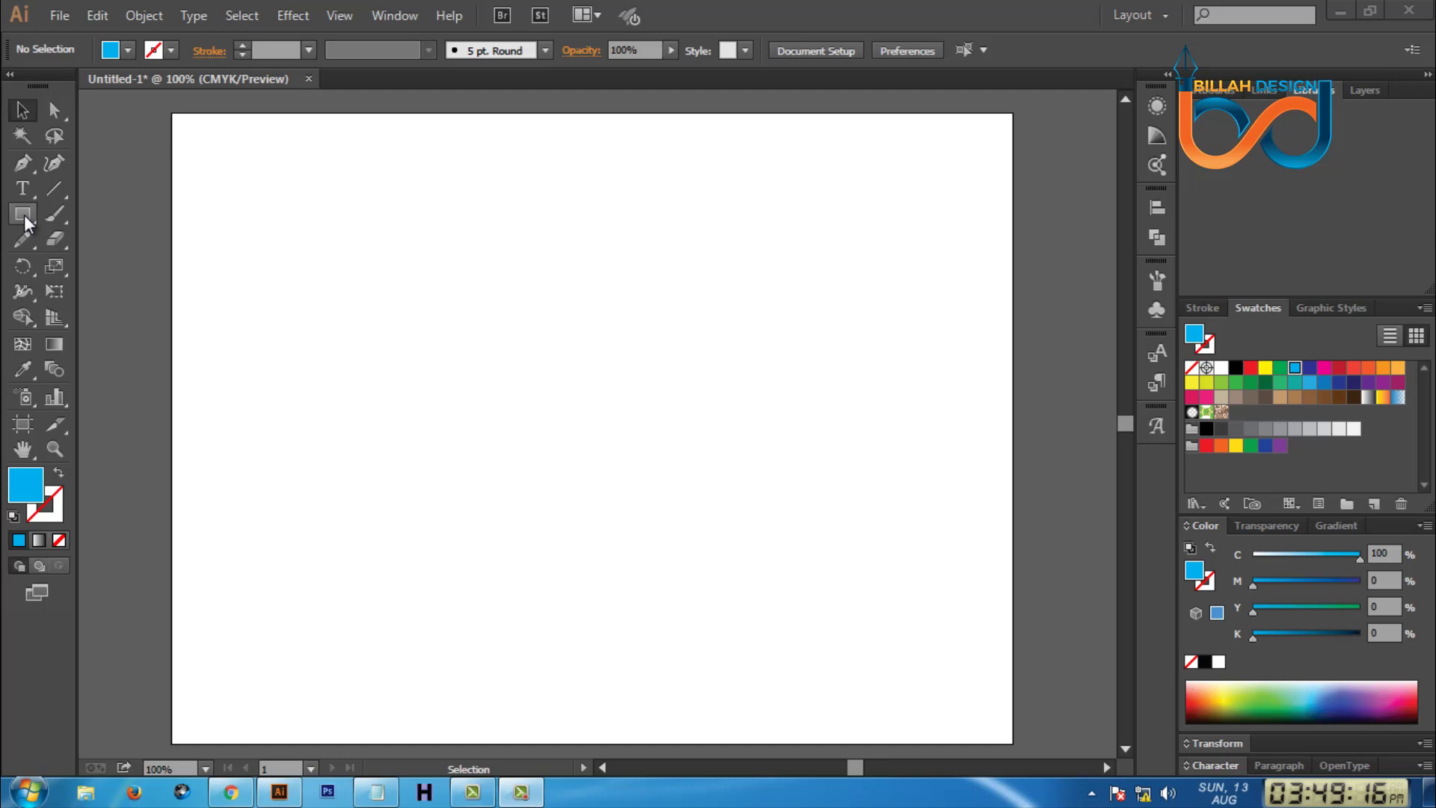
Switch from the Rectangle tool to the Polygon Tool in its flyout.
mouse_move(24, 214)
mouse_down()
mouse_move(95, 303)
mouse_move(88, 293)
mouse_move(137, 292)
mouse_up()
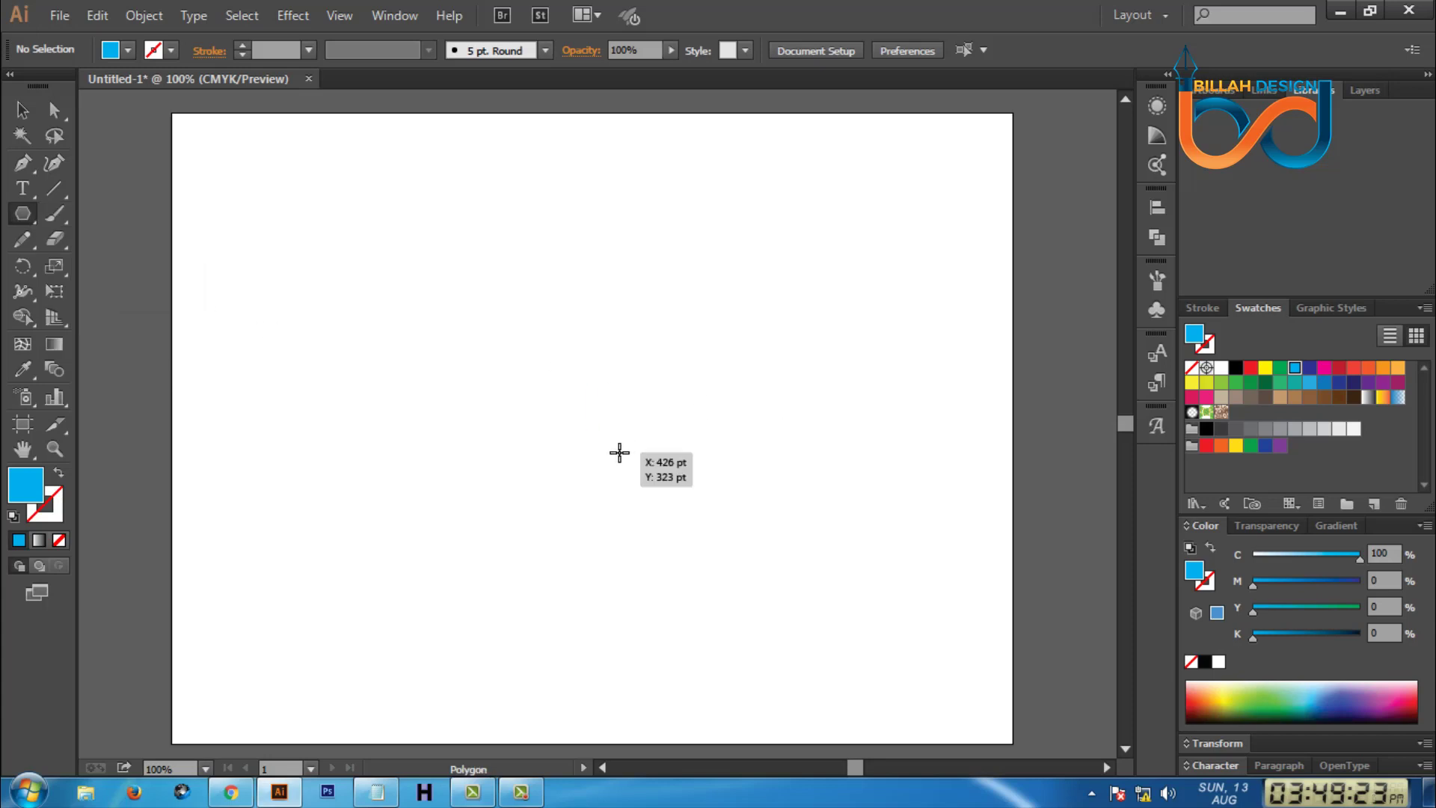
Draw a hexagon with cyan outline and no fill, rotated 90° so a point faces up.
drag(573, 371, 620, 427)
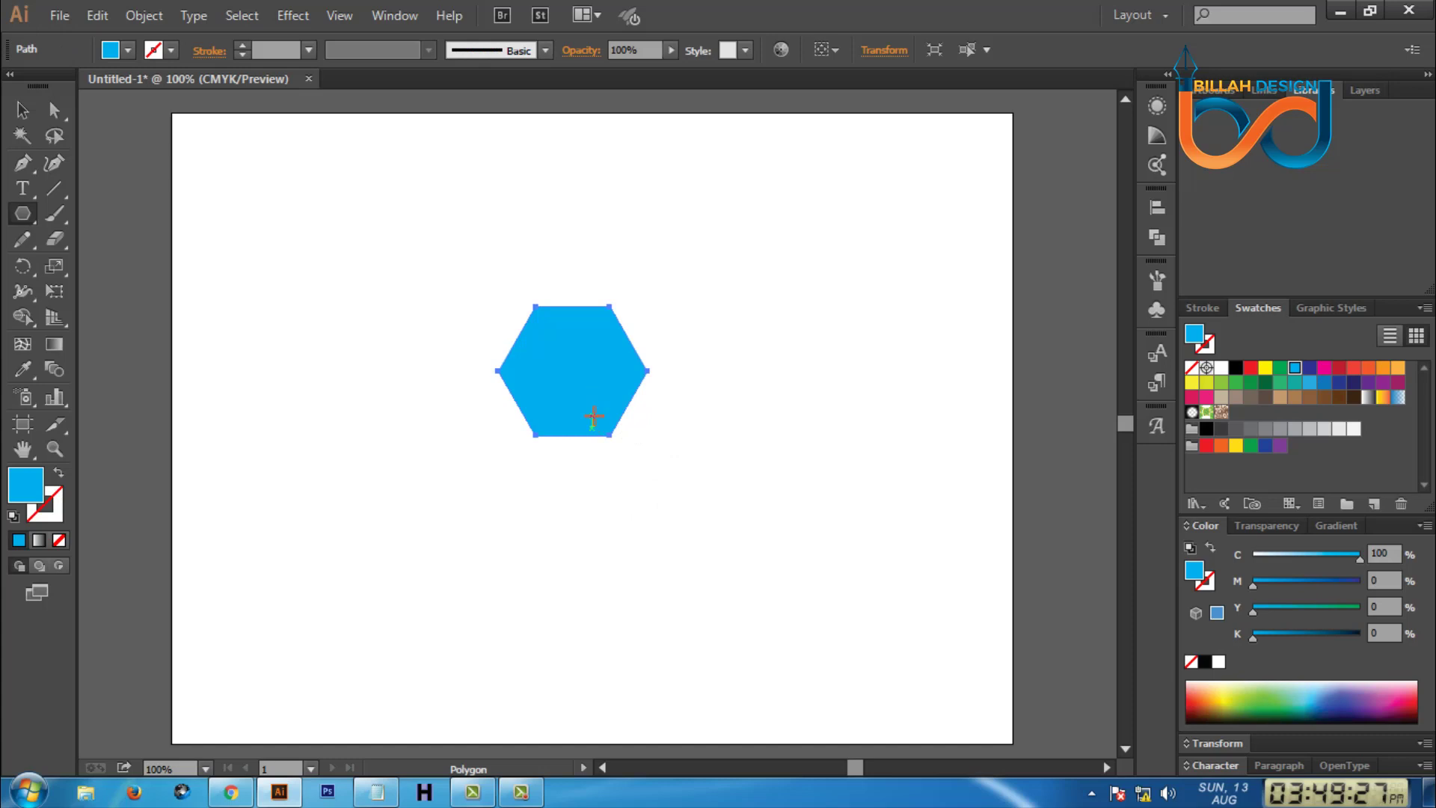
click(59, 476)
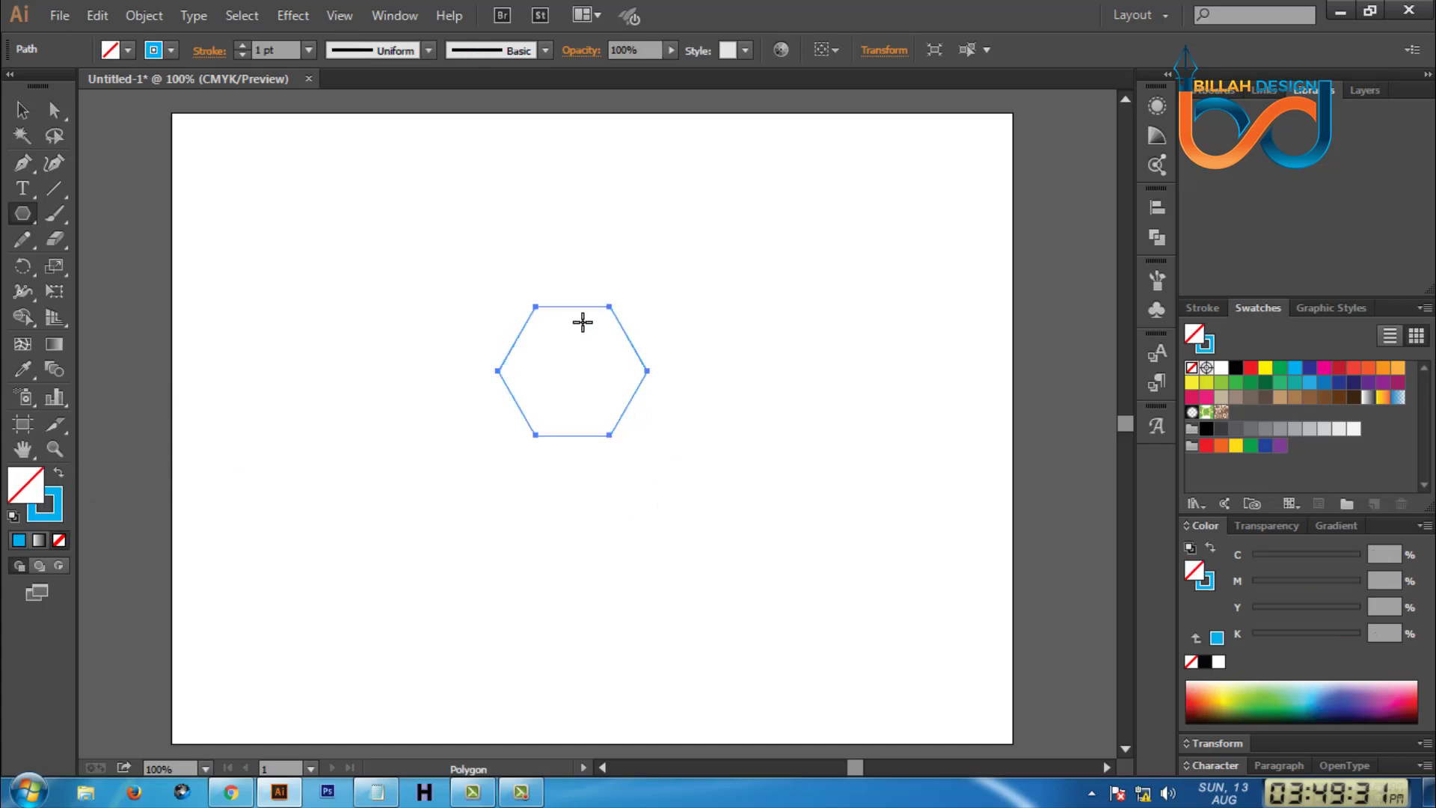
click(23, 109)
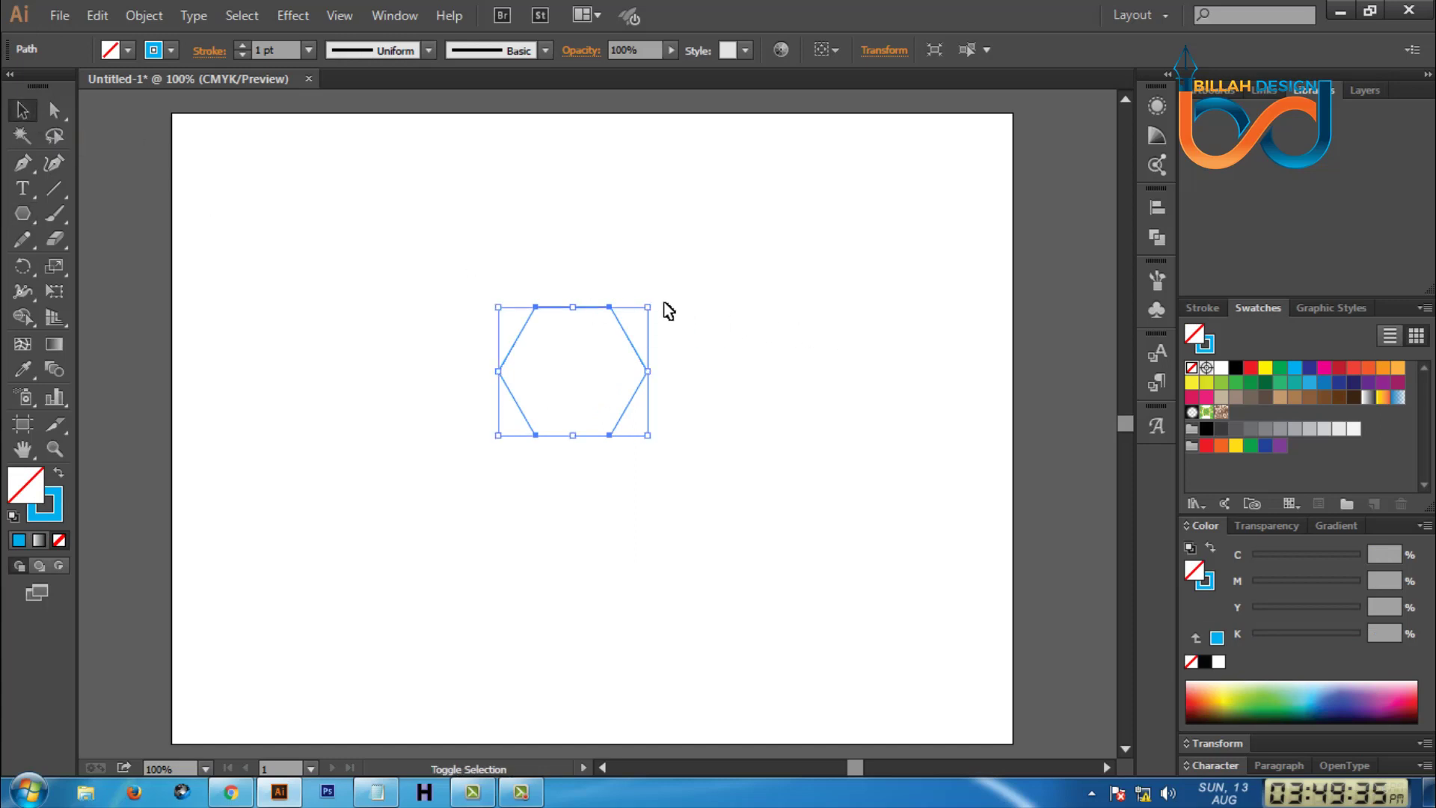
drag(660, 298, 677, 433)
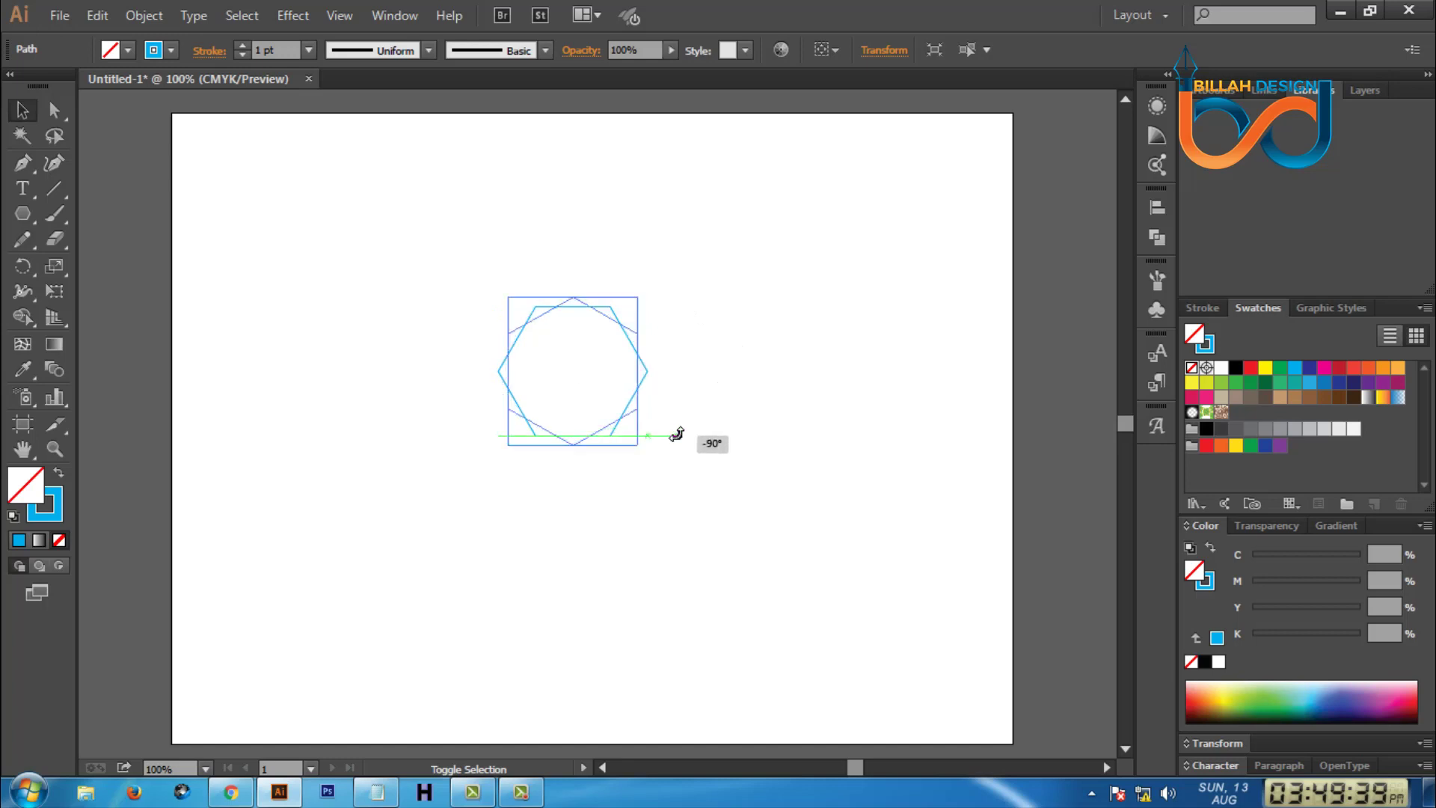
click(735, 507)
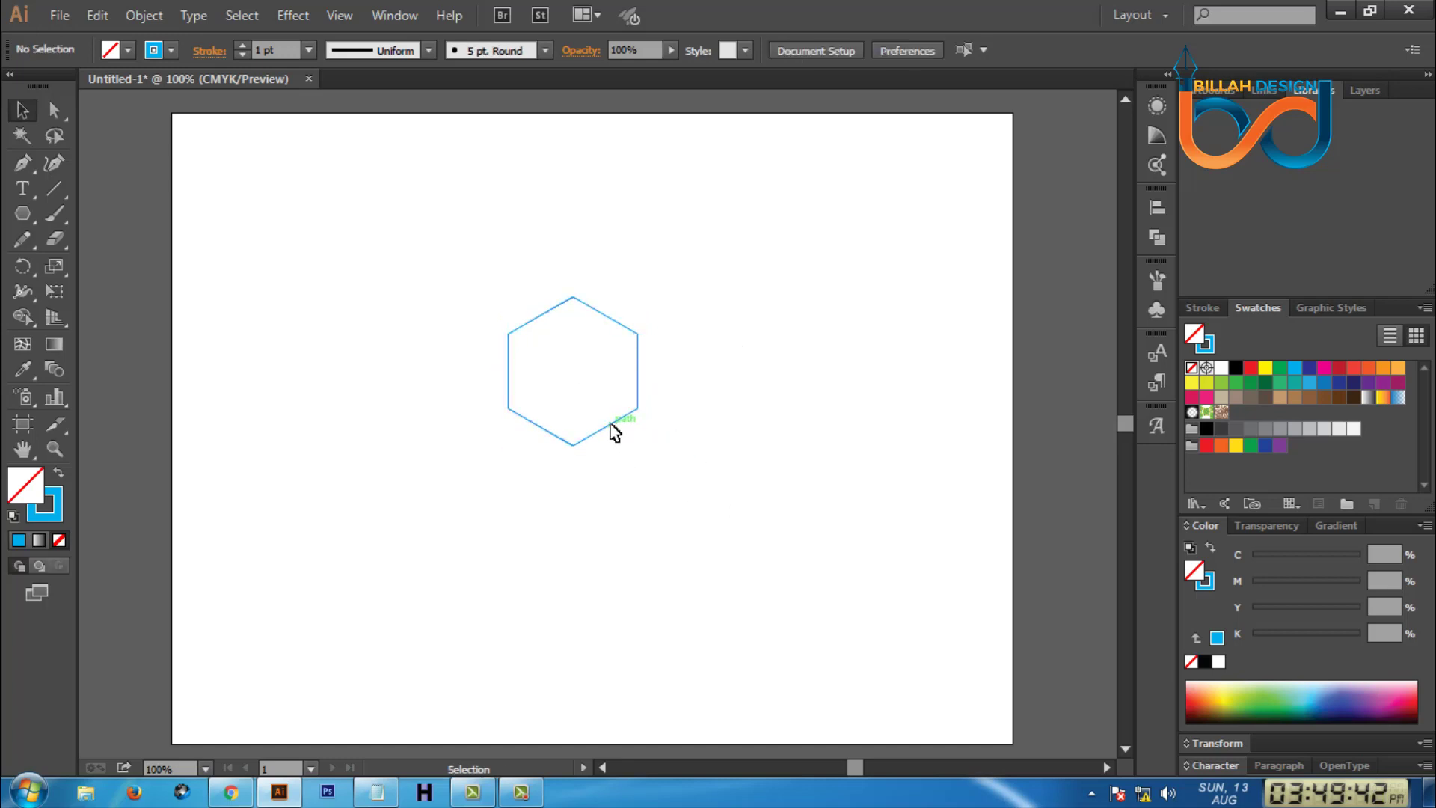
click(613, 433)
click(696, 519)
mouse_move(725, 526)
mouse_down()
mouse_move(721, 475)
mouse_move(725, 501)
mouse_up()
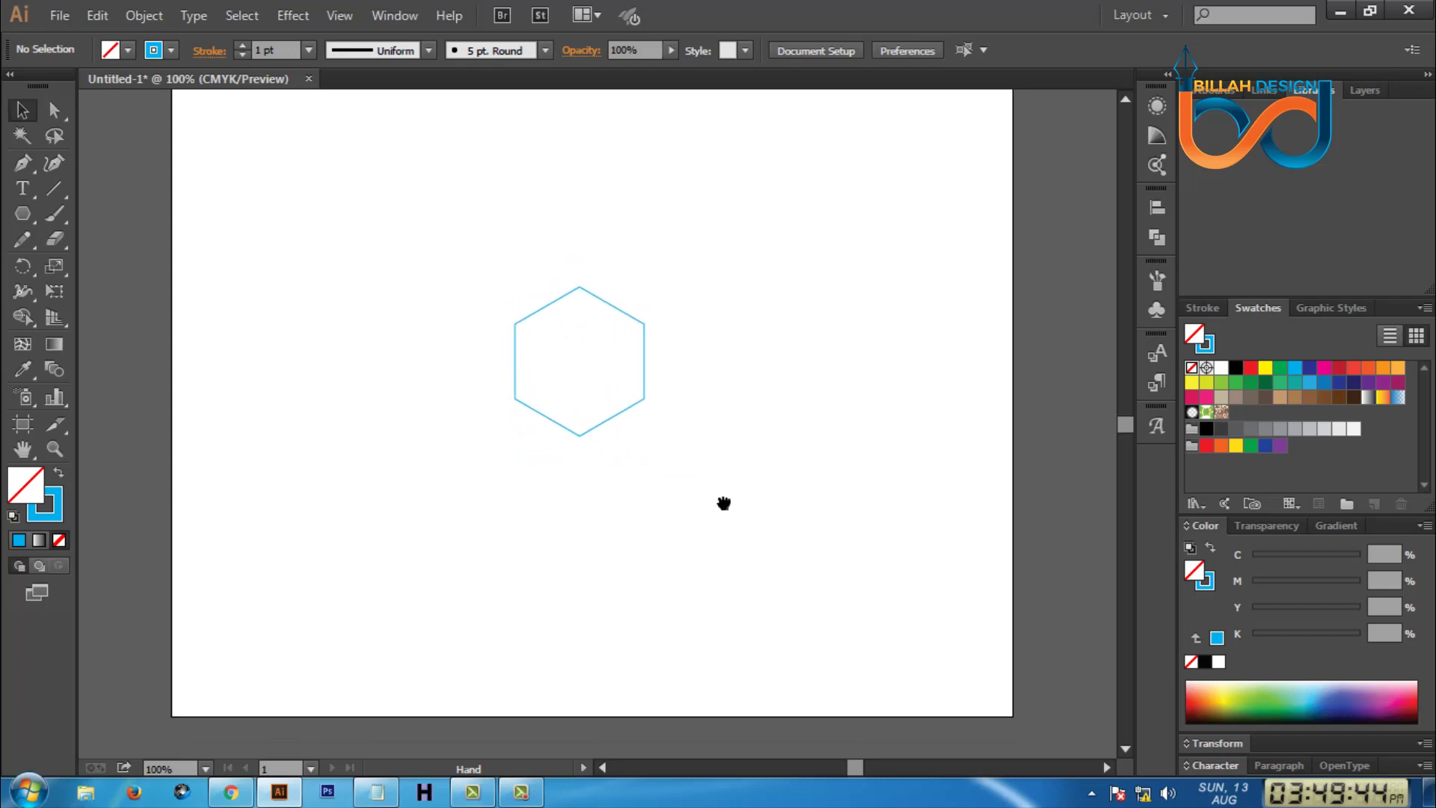
Draw a vertical line through the hexagon, copy it just to the right, and group both.
click(52, 191)
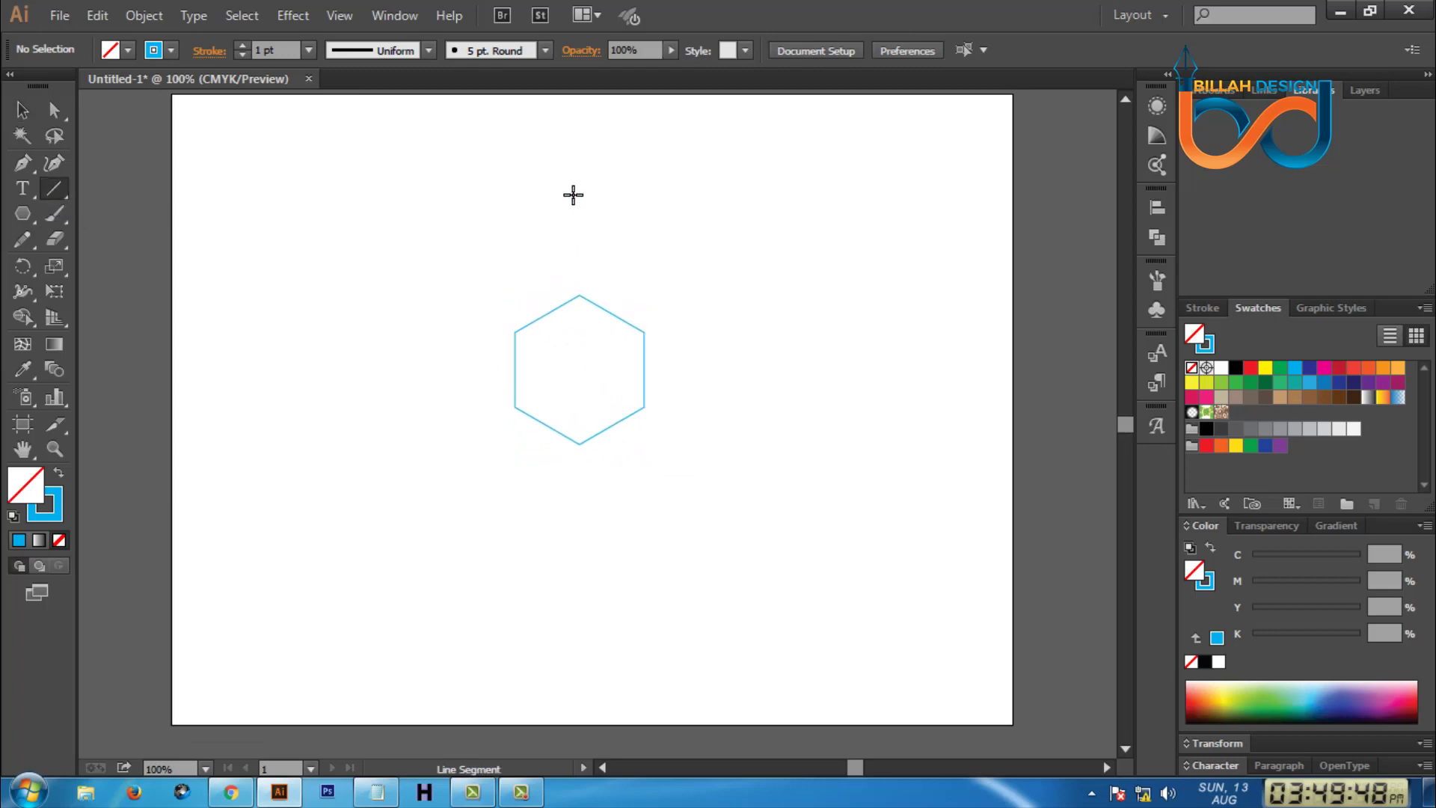
drag(573, 194, 602, 582)
key(v)
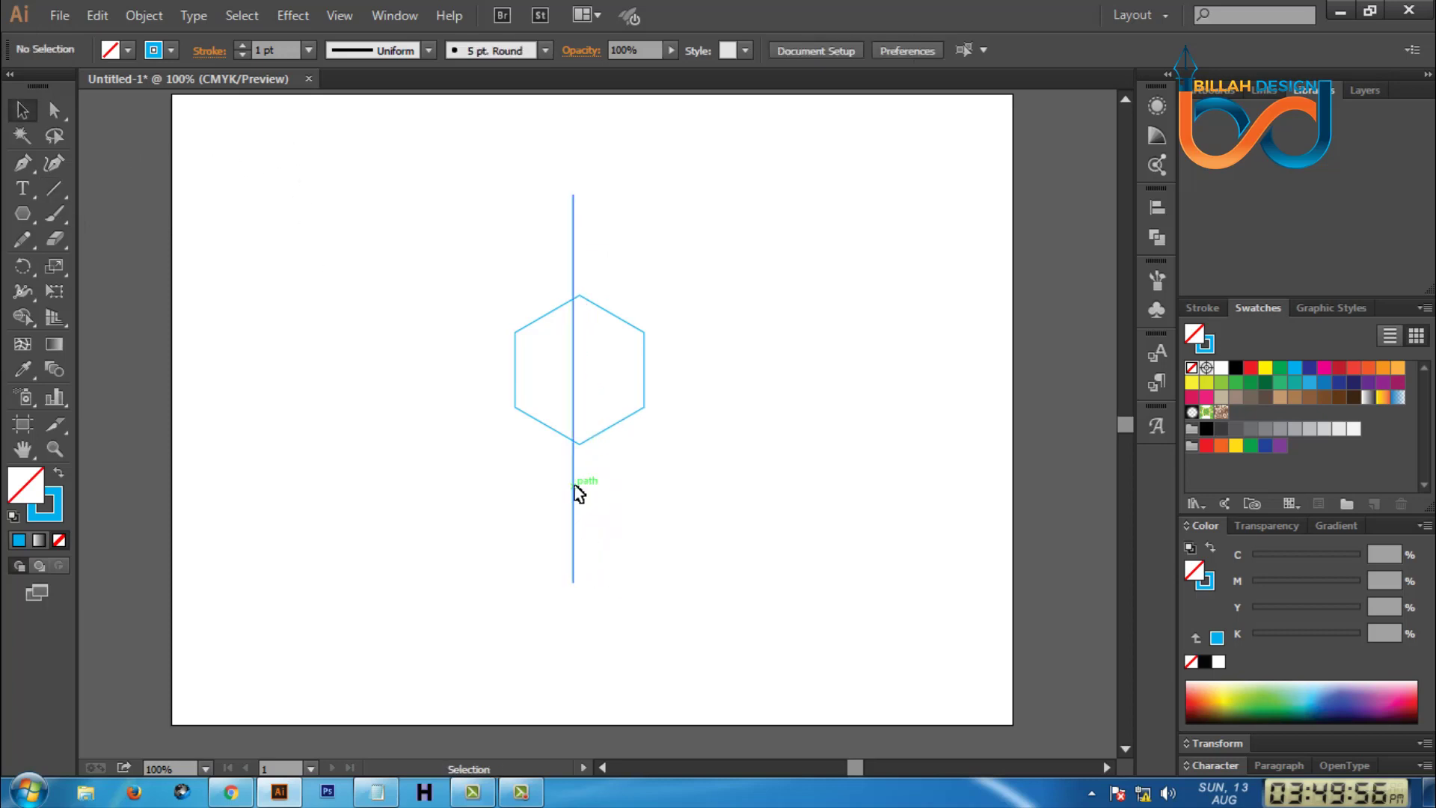
drag(575, 486, 587, 493)
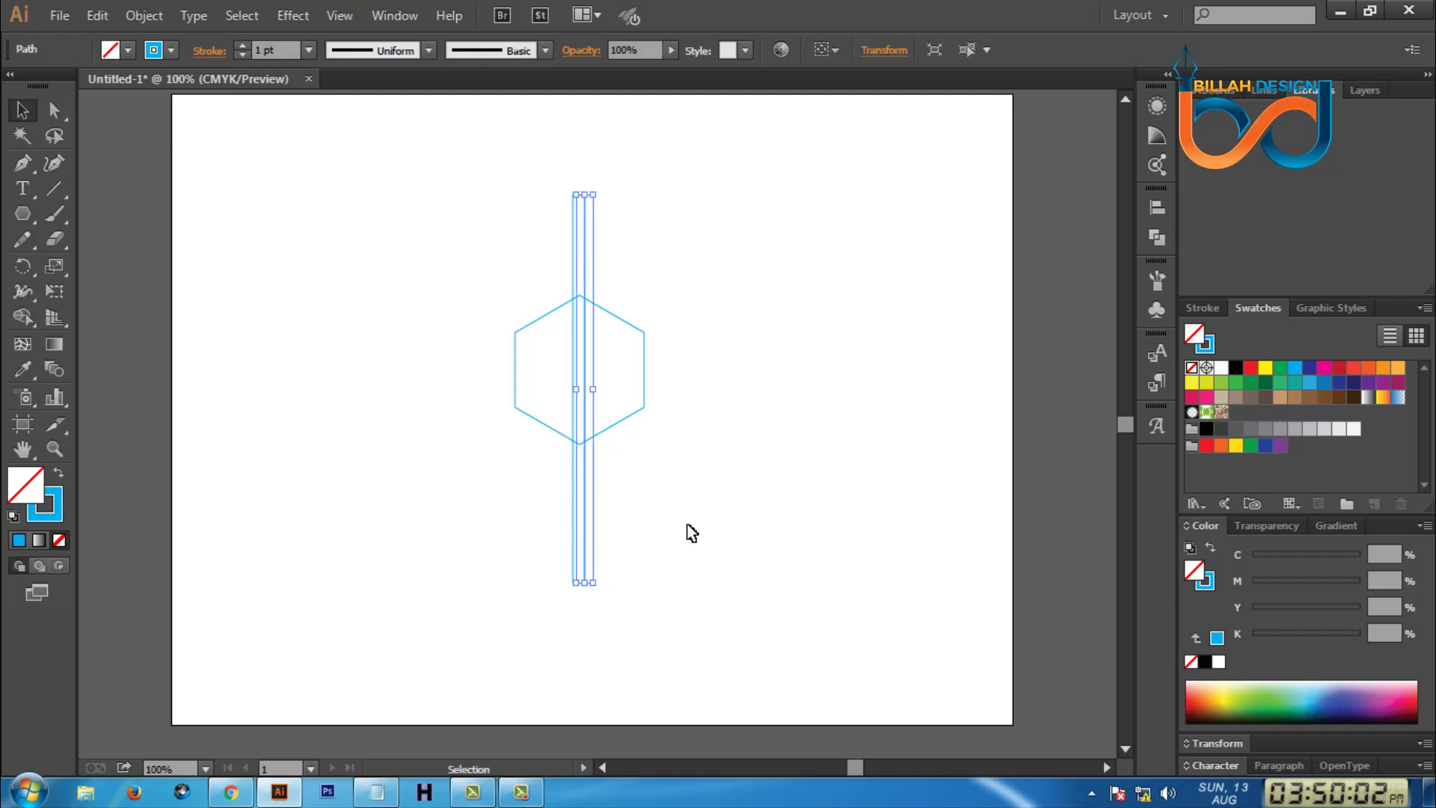
click(701, 521)
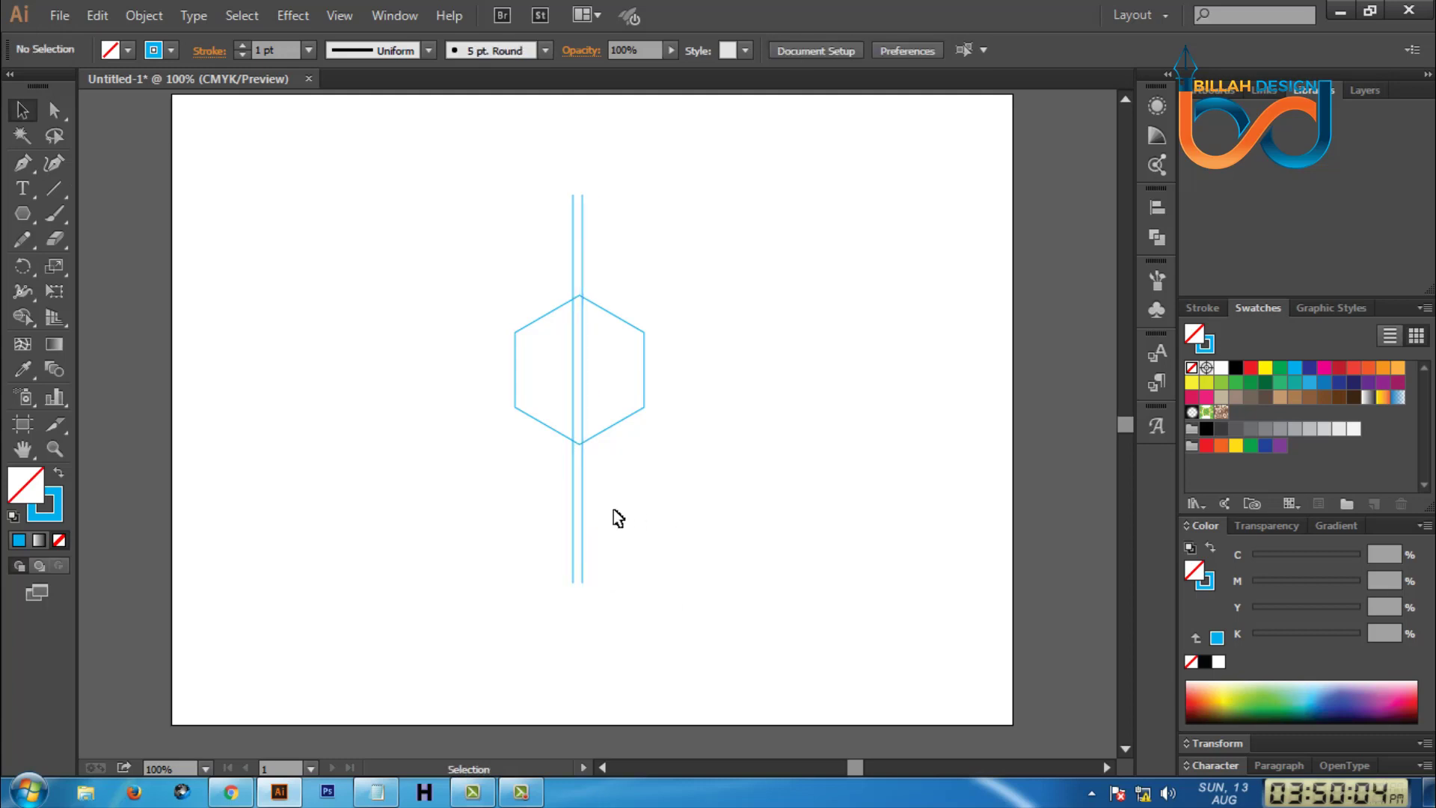
drag(488, 166, 673, 240)
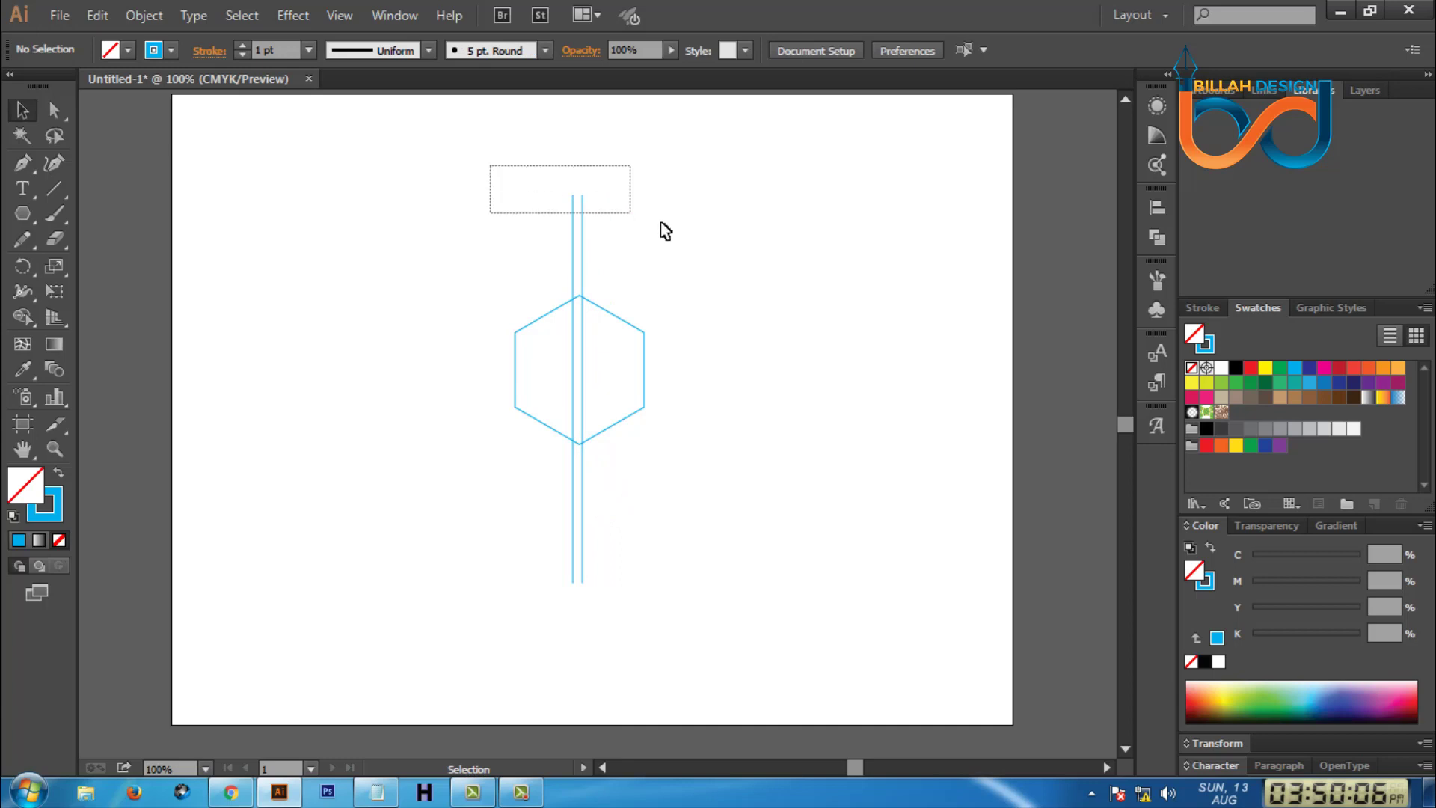
right_click(692, 231)
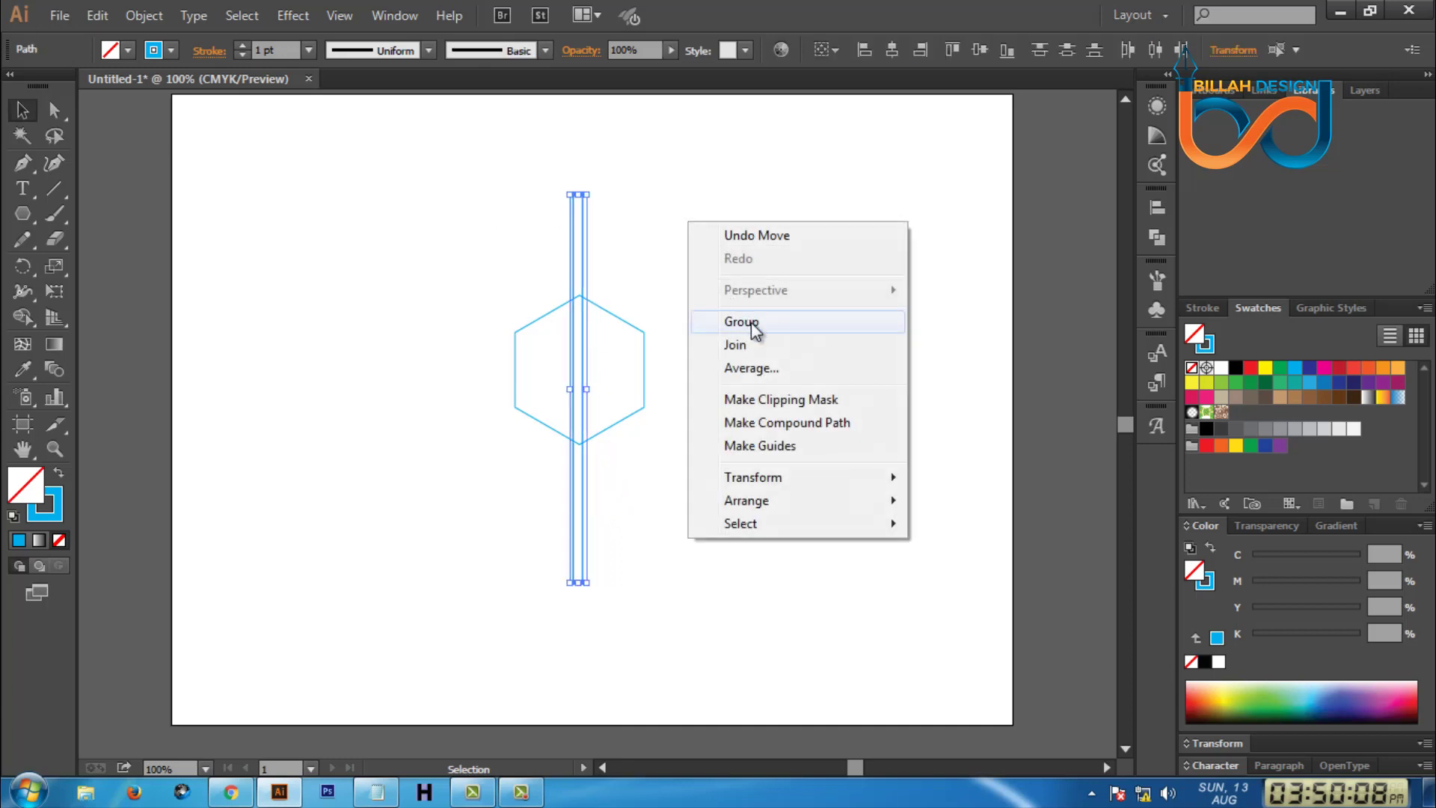
click(751, 321)
click(747, 372)
Align the line pair with the hexagon on horizontal and vertical centres.
click(585, 469)
shift+click(565, 435)
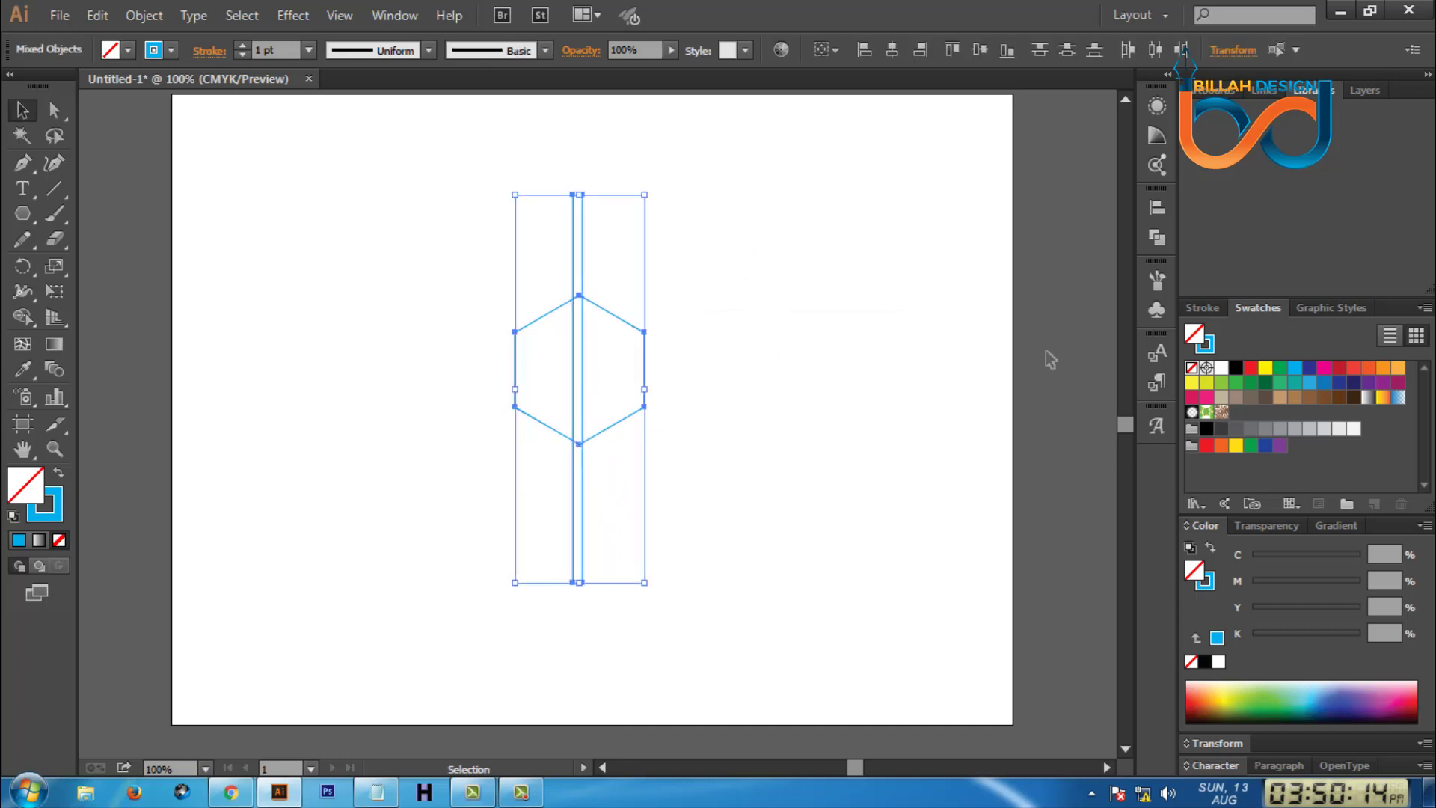
click(1158, 207)
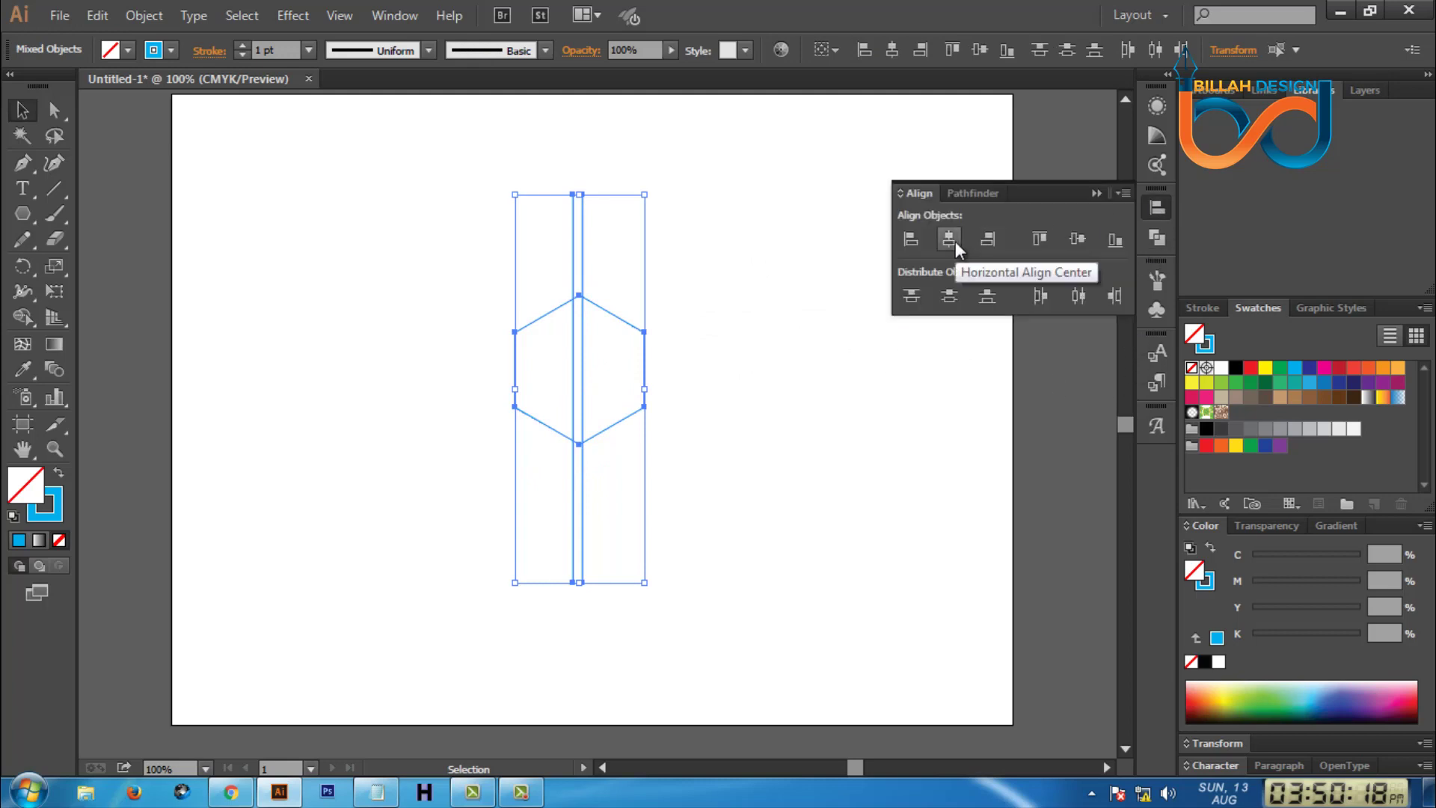
click(955, 241)
click(1084, 243)
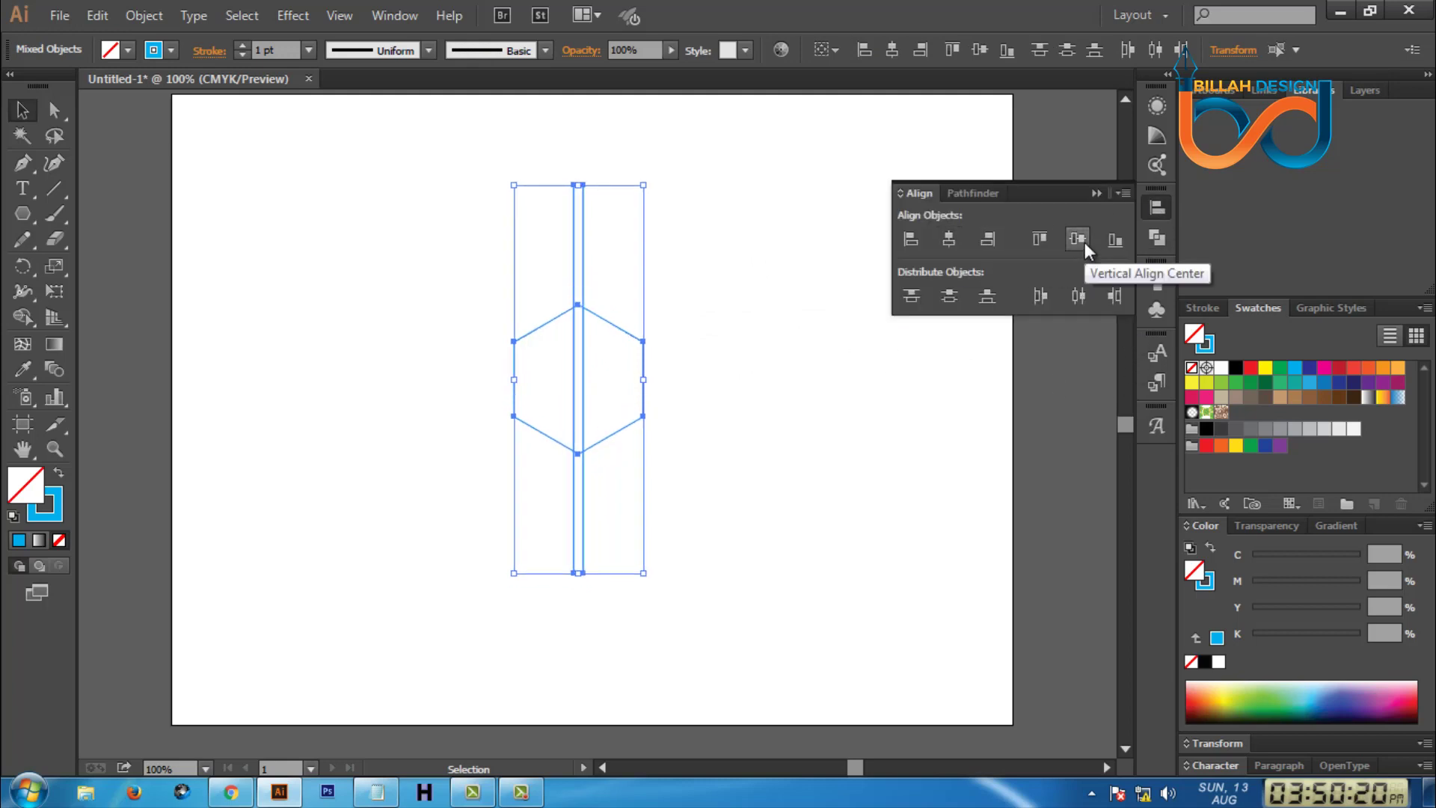
click(860, 416)
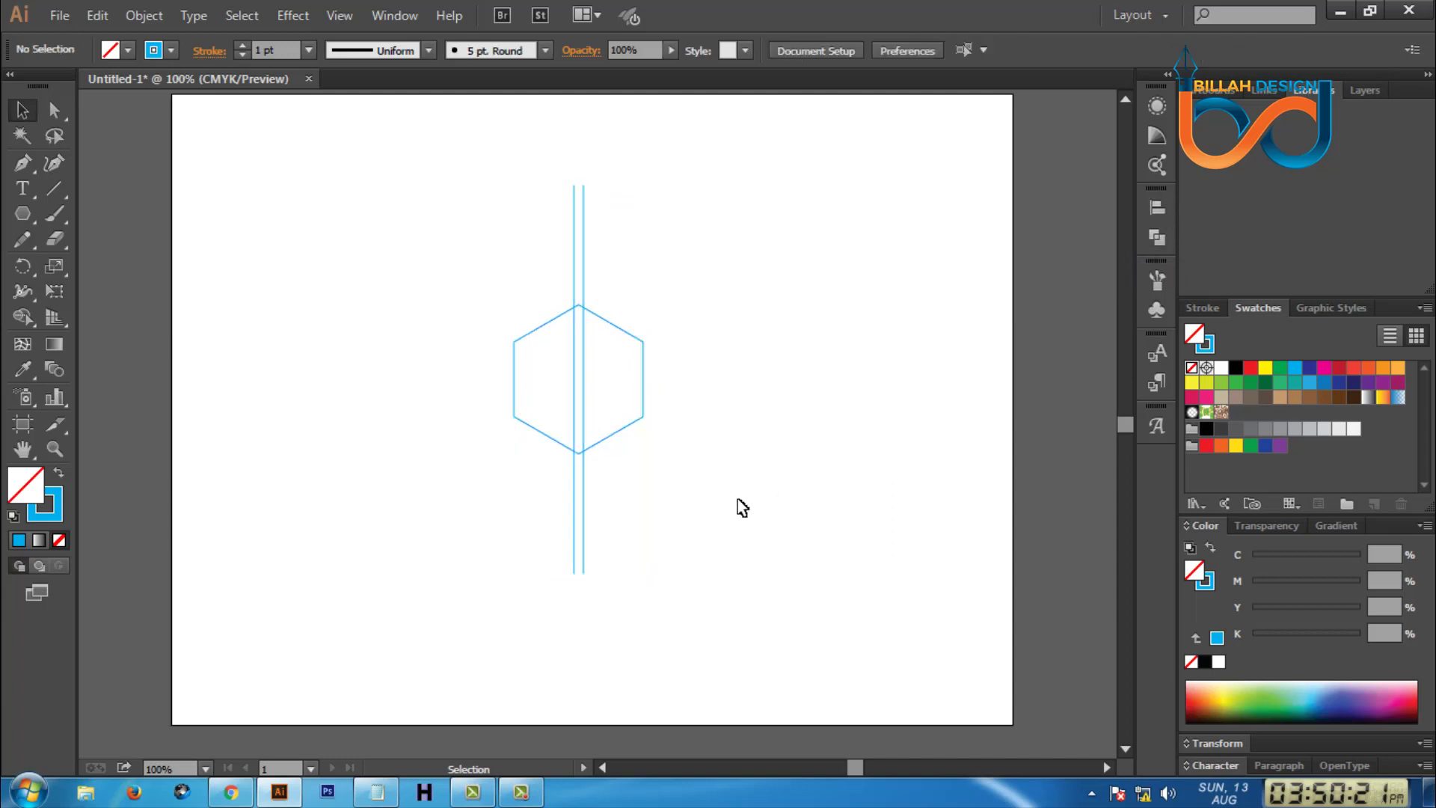
Copy the vertical lines out to either side of the centre pair.
drag(584, 511, 612, 510)
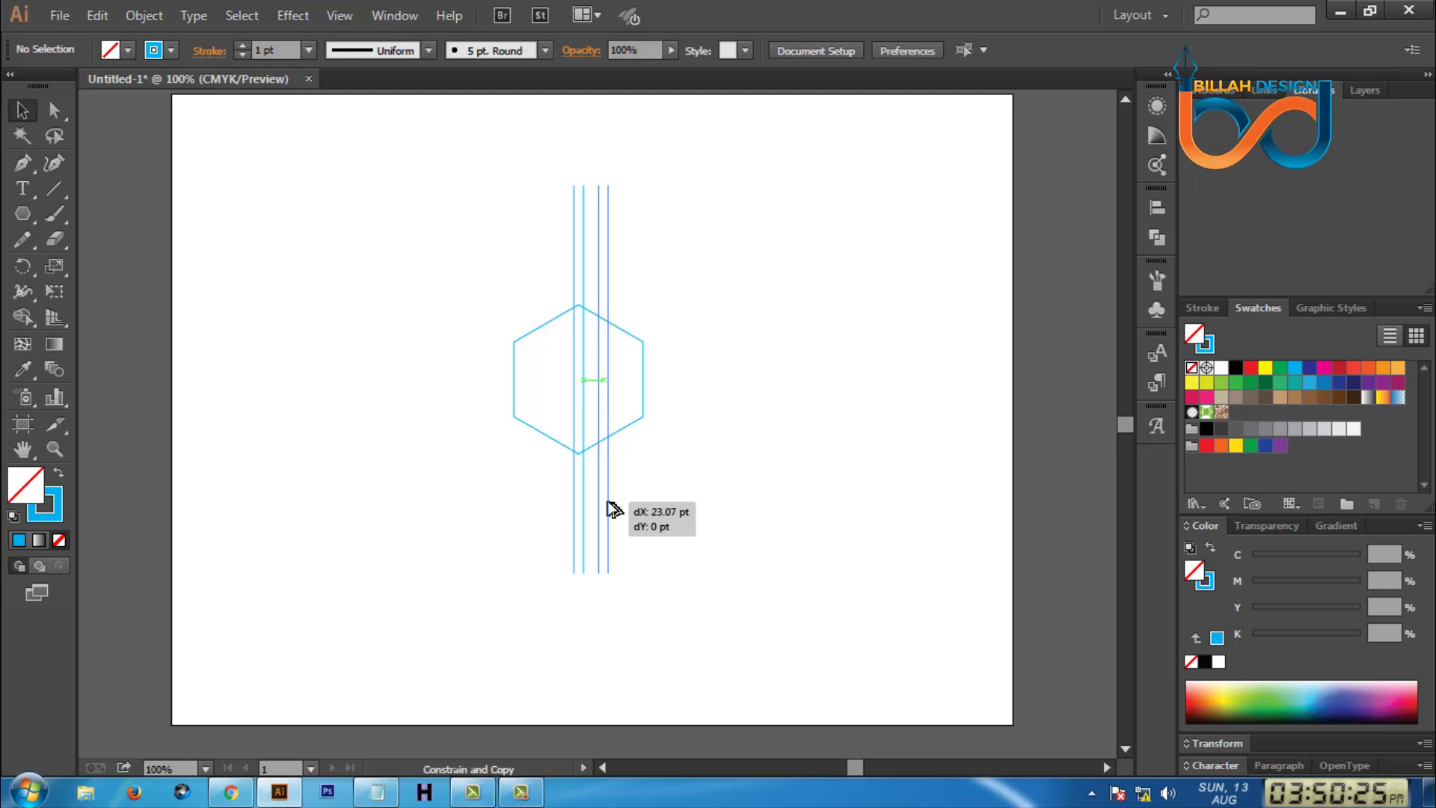
drag(612, 510, 563, 530)
click(652, 562)
click(769, 524)
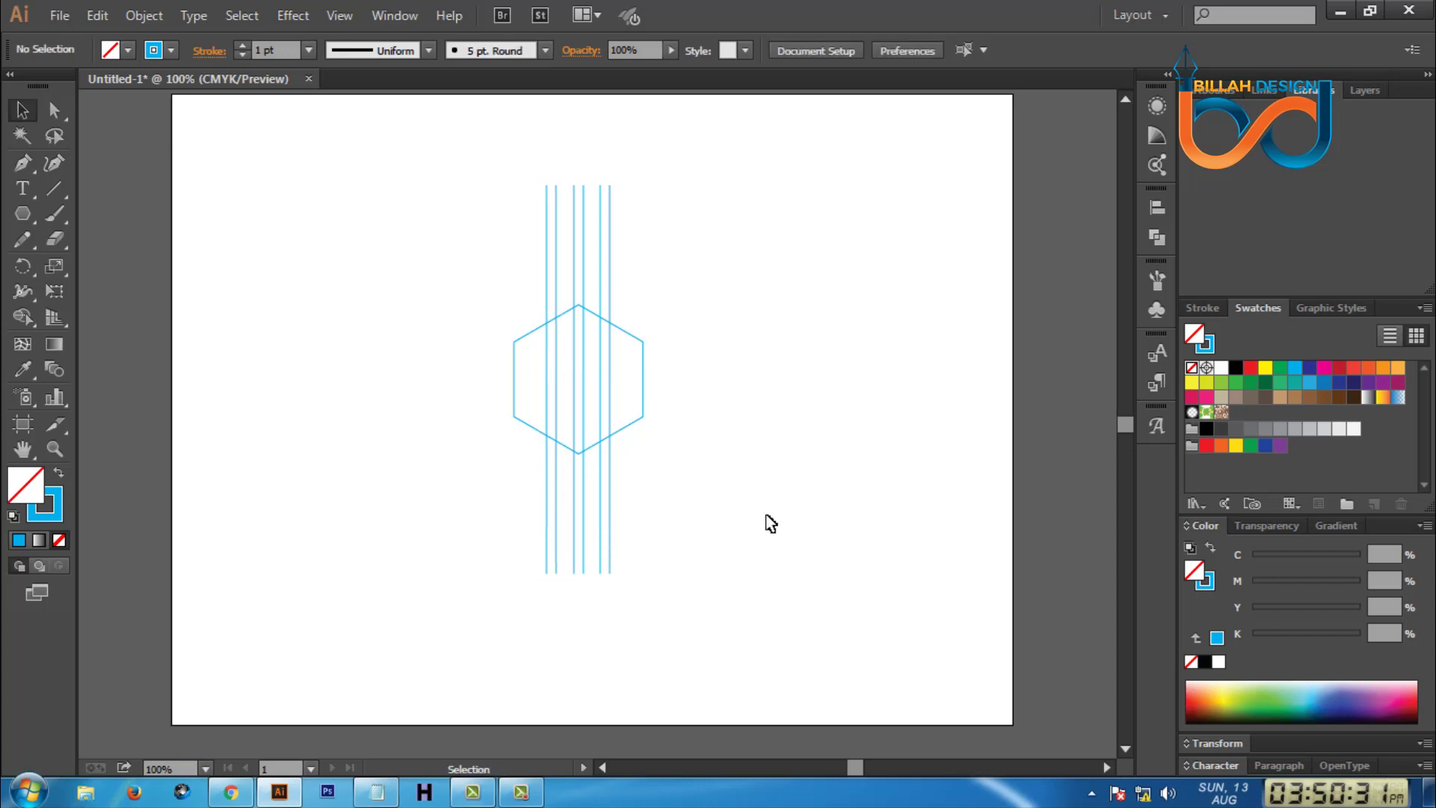
key(ctrl+plus)
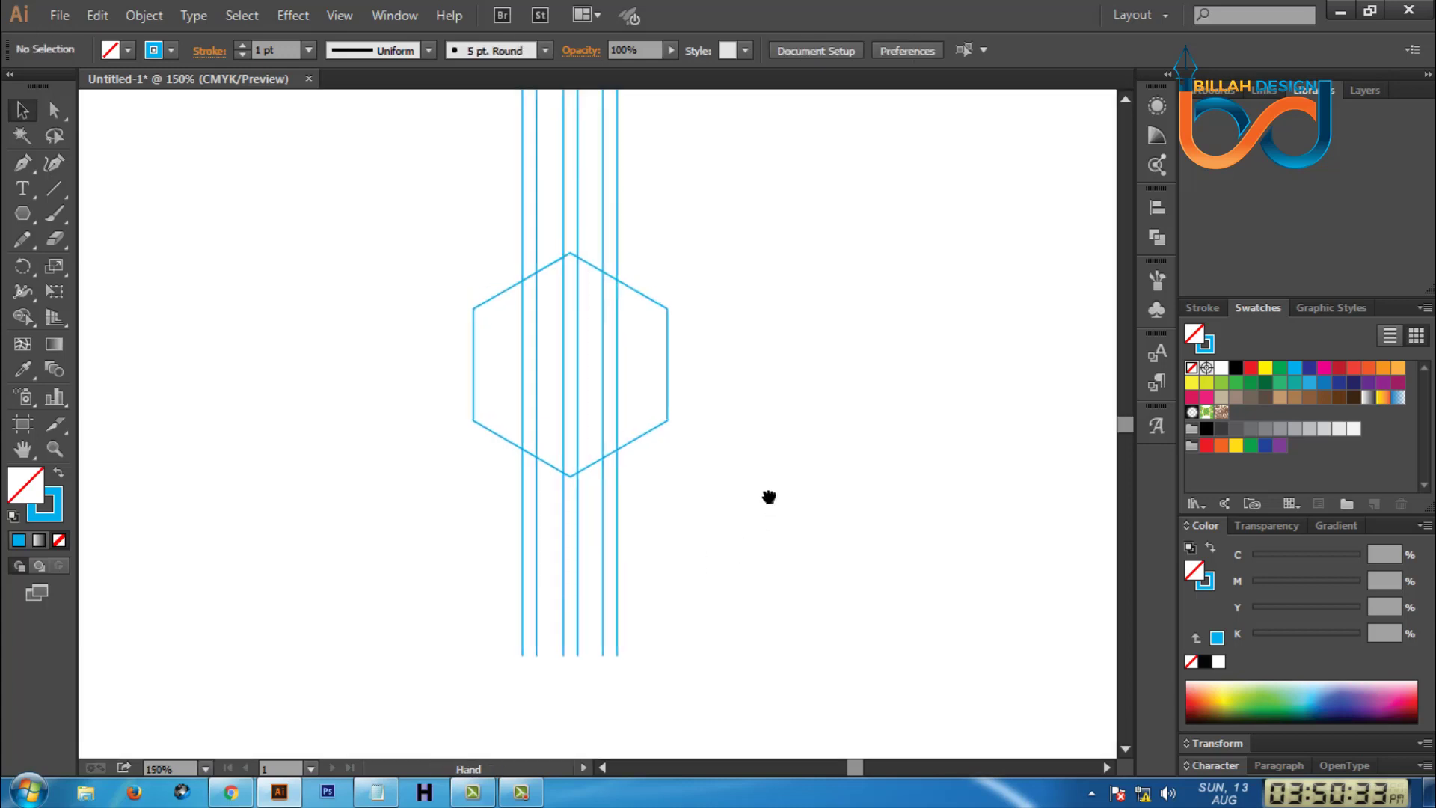
drag(712, 273, 715, 308)
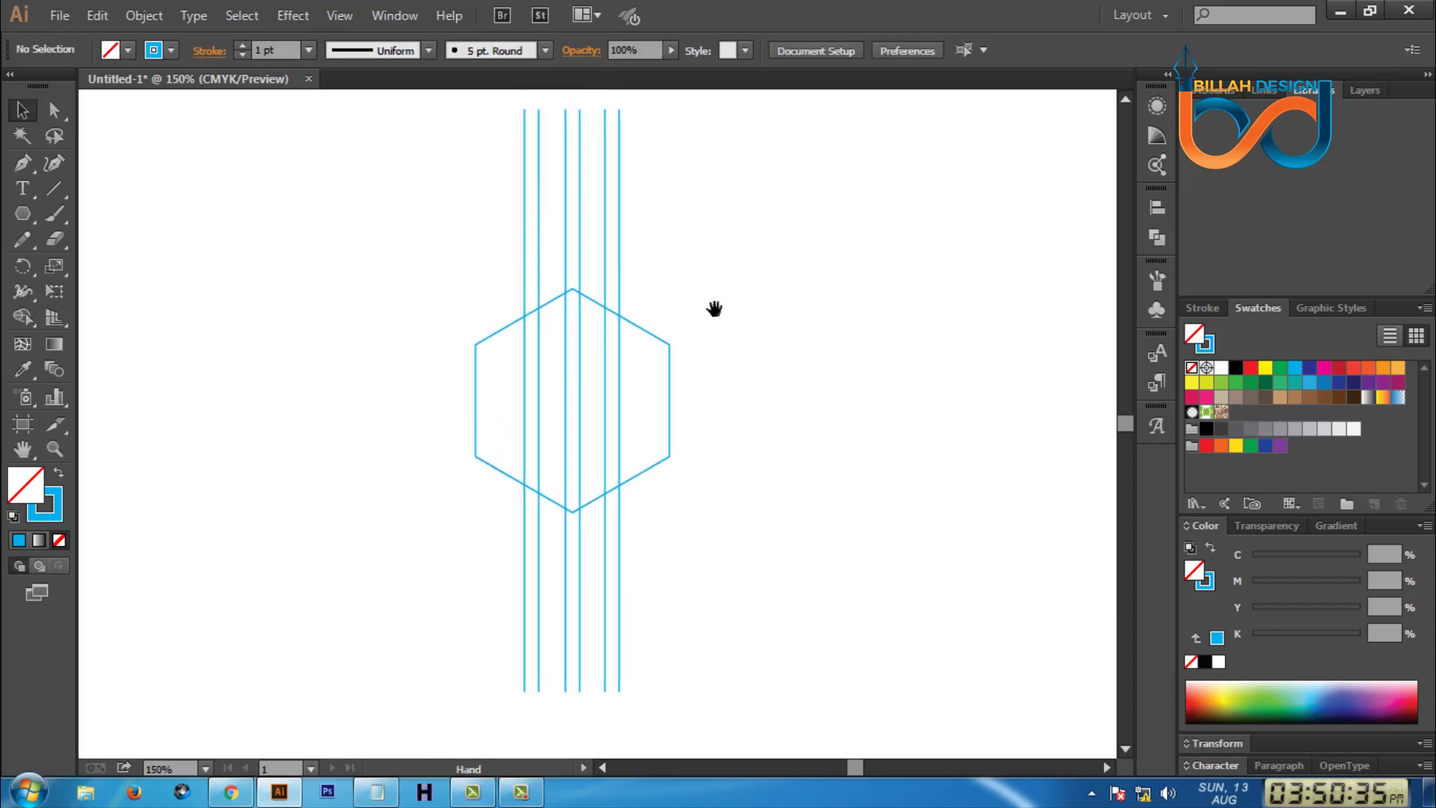
Reposition the line pairs out to the hexagon's left and right points, then select all lines.
click(581, 224)
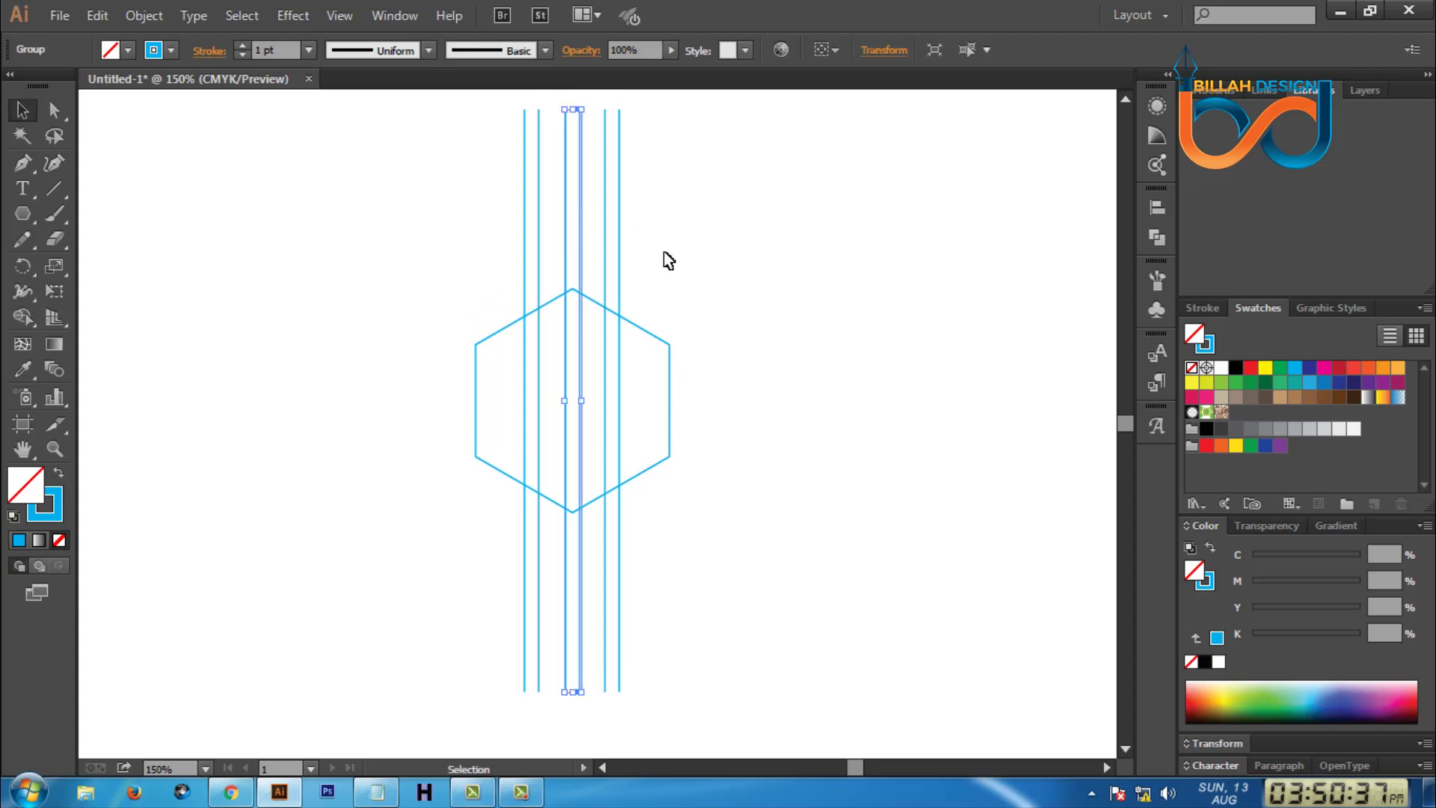
click(667, 260)
click(580, 223)
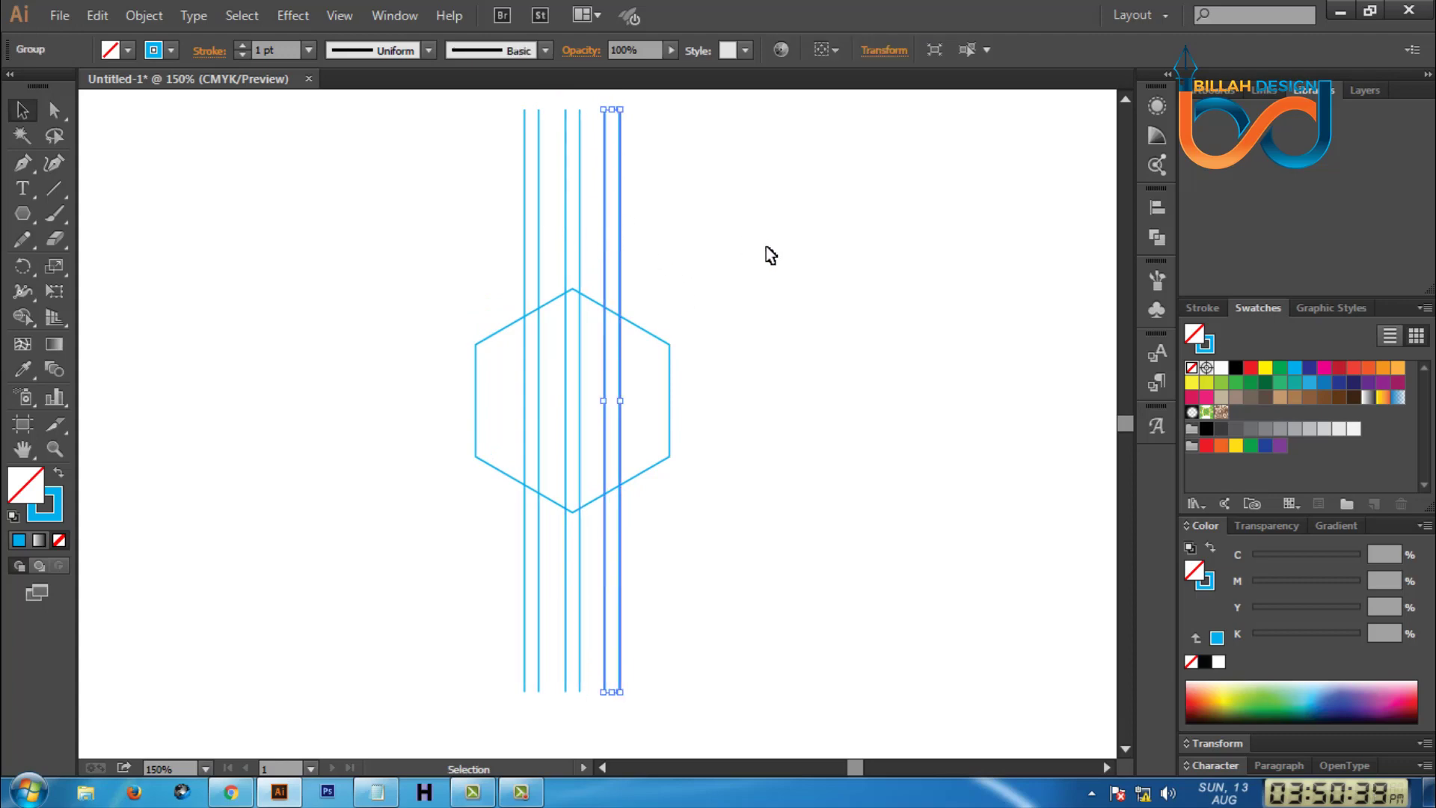
drag(797, 527, 800, 518)
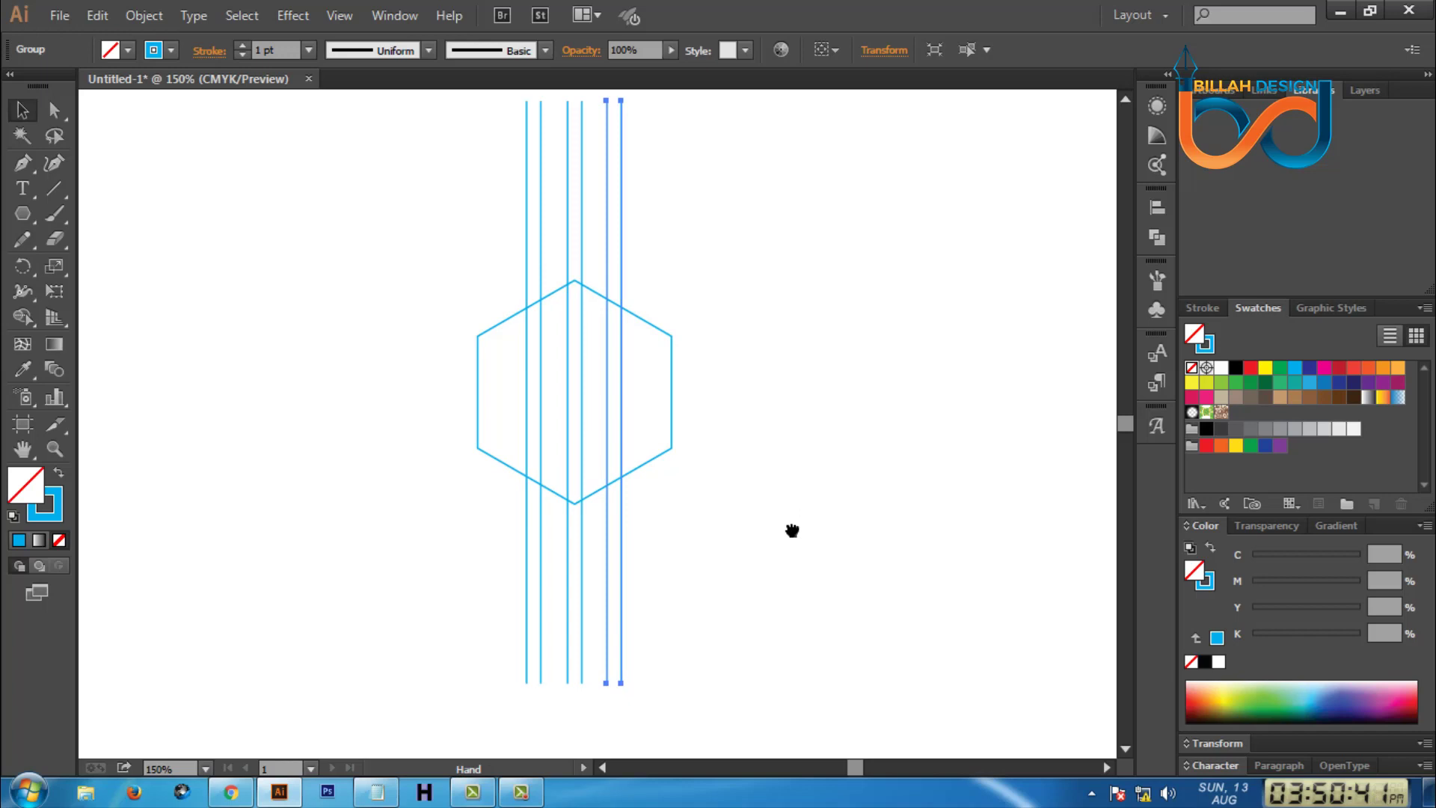
click(787, 481)
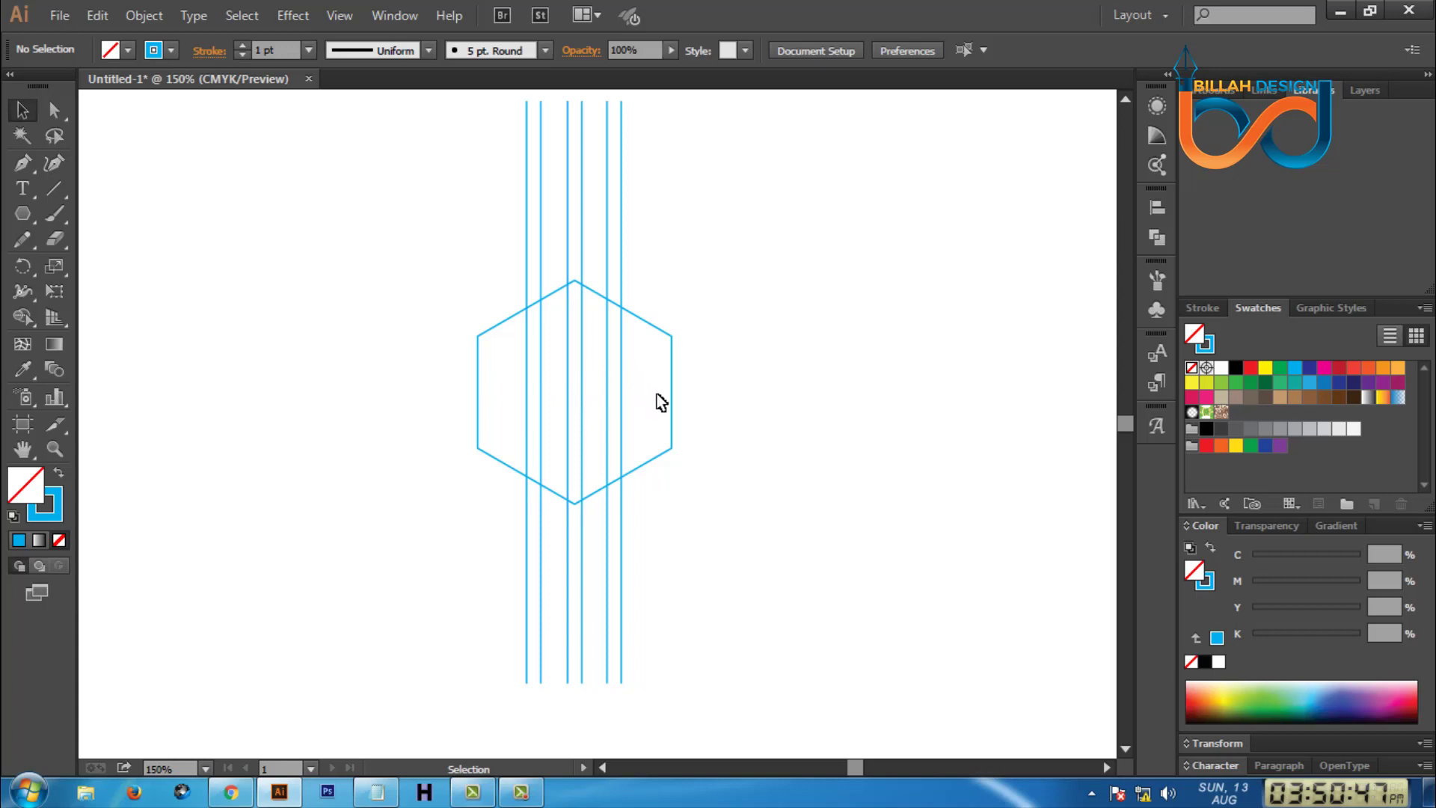
drag(723, 513, 728, 527)
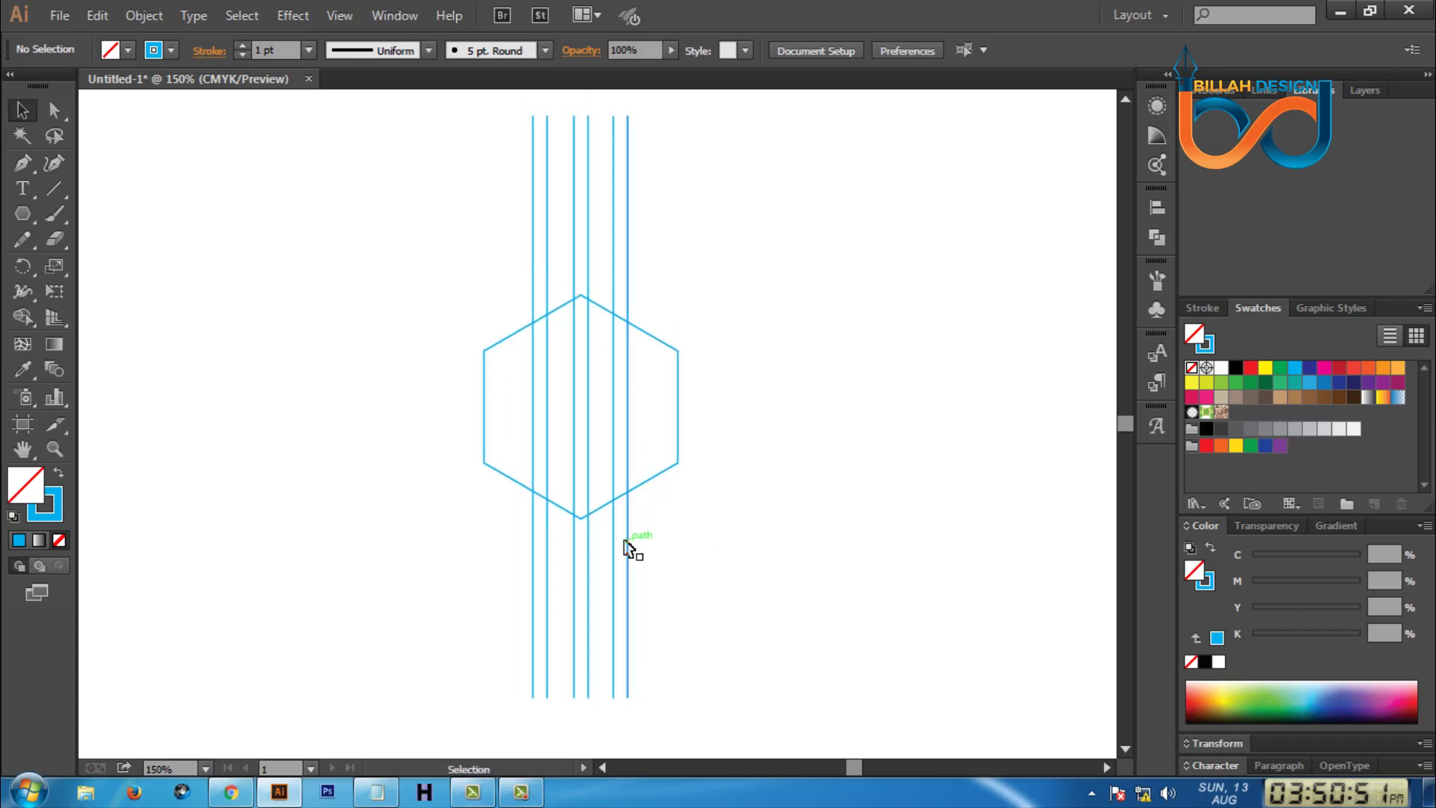
drag(633, 548, 695, 558)
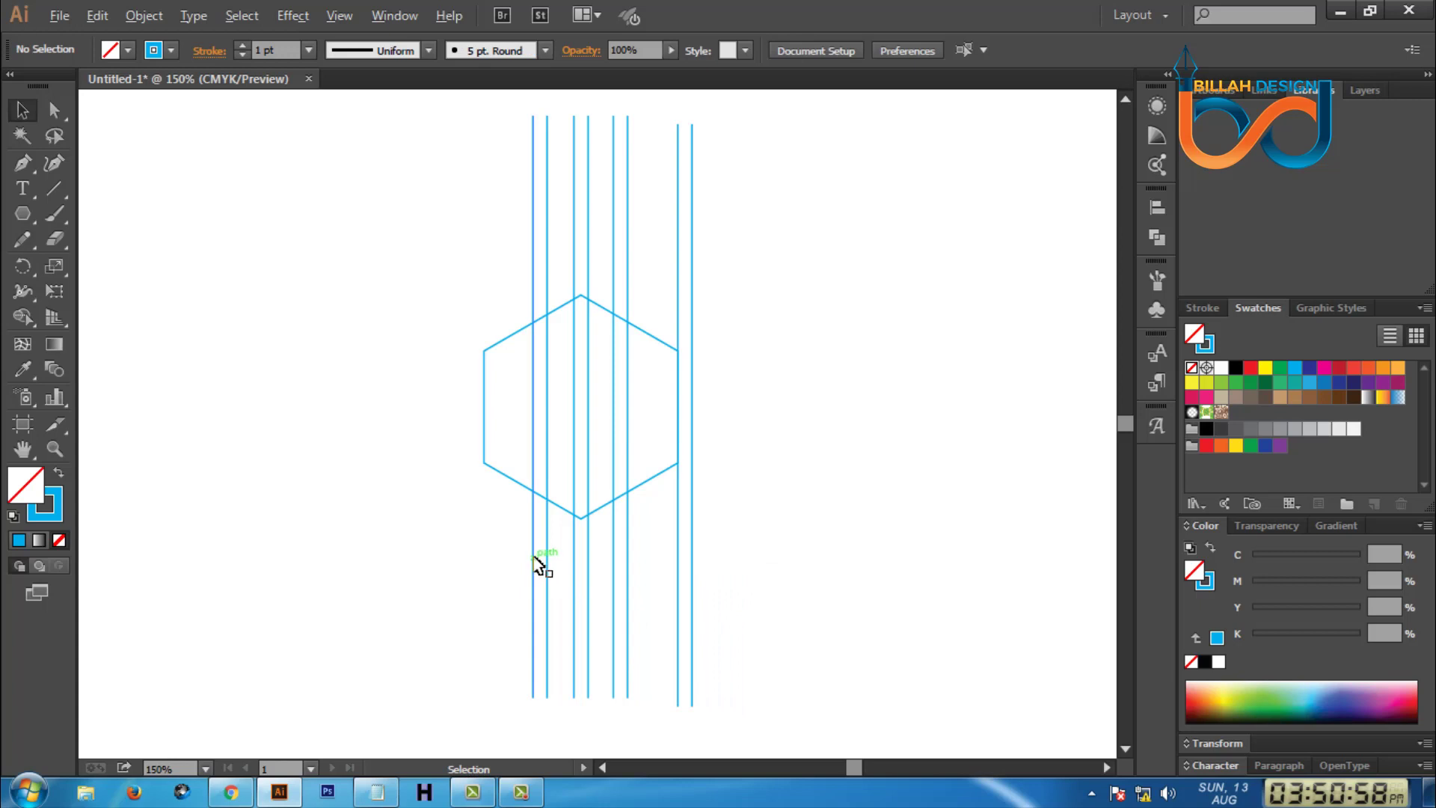
drag(534, 560, 472, 562)
click(759, 591)
drag(389, 582, 744, 653)
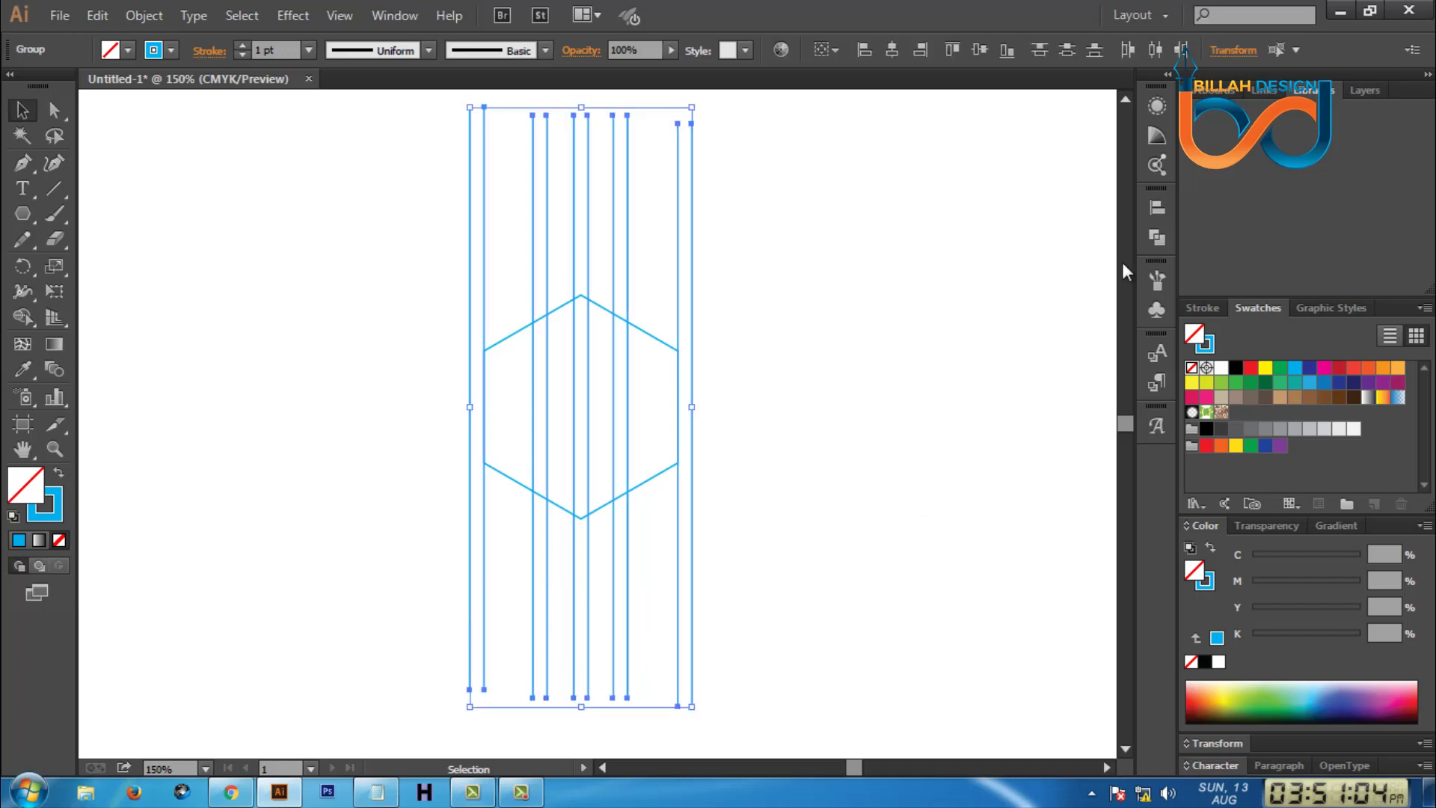
Distribute the five line pairs evenly by centre, then delete the outermost left and right pairs.
click(1156, 211)
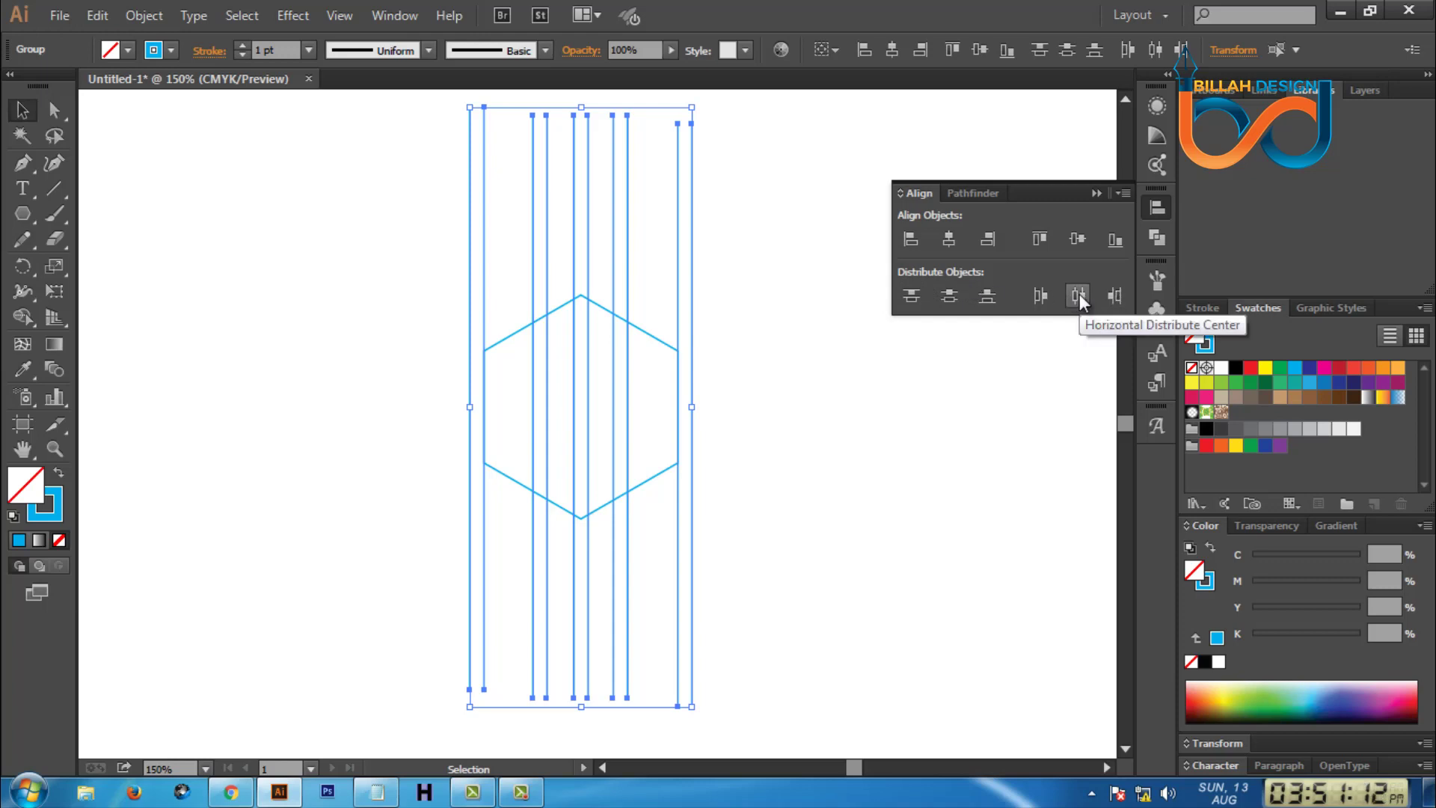
click(1079, 295)
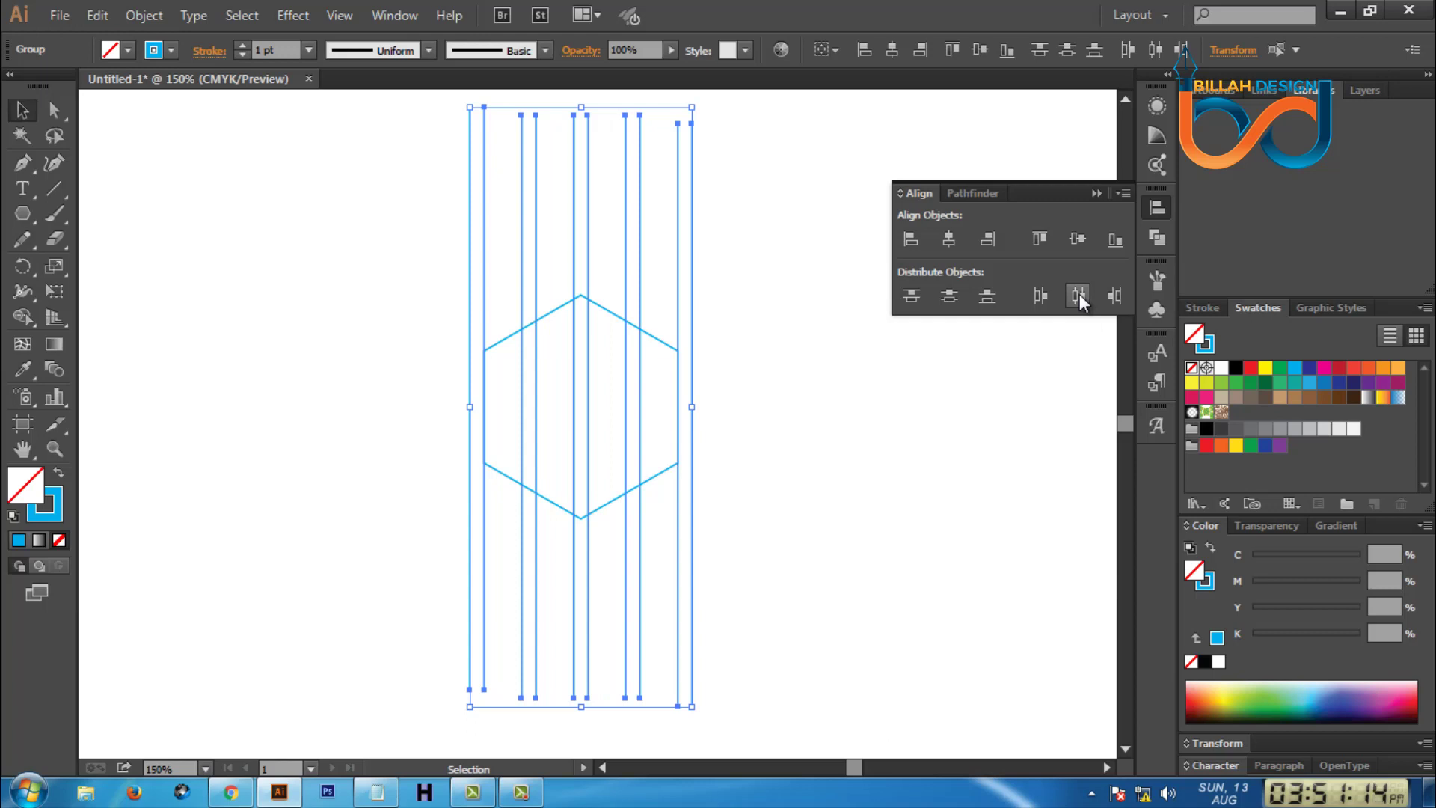
click(666, 571)
click(694, 572)
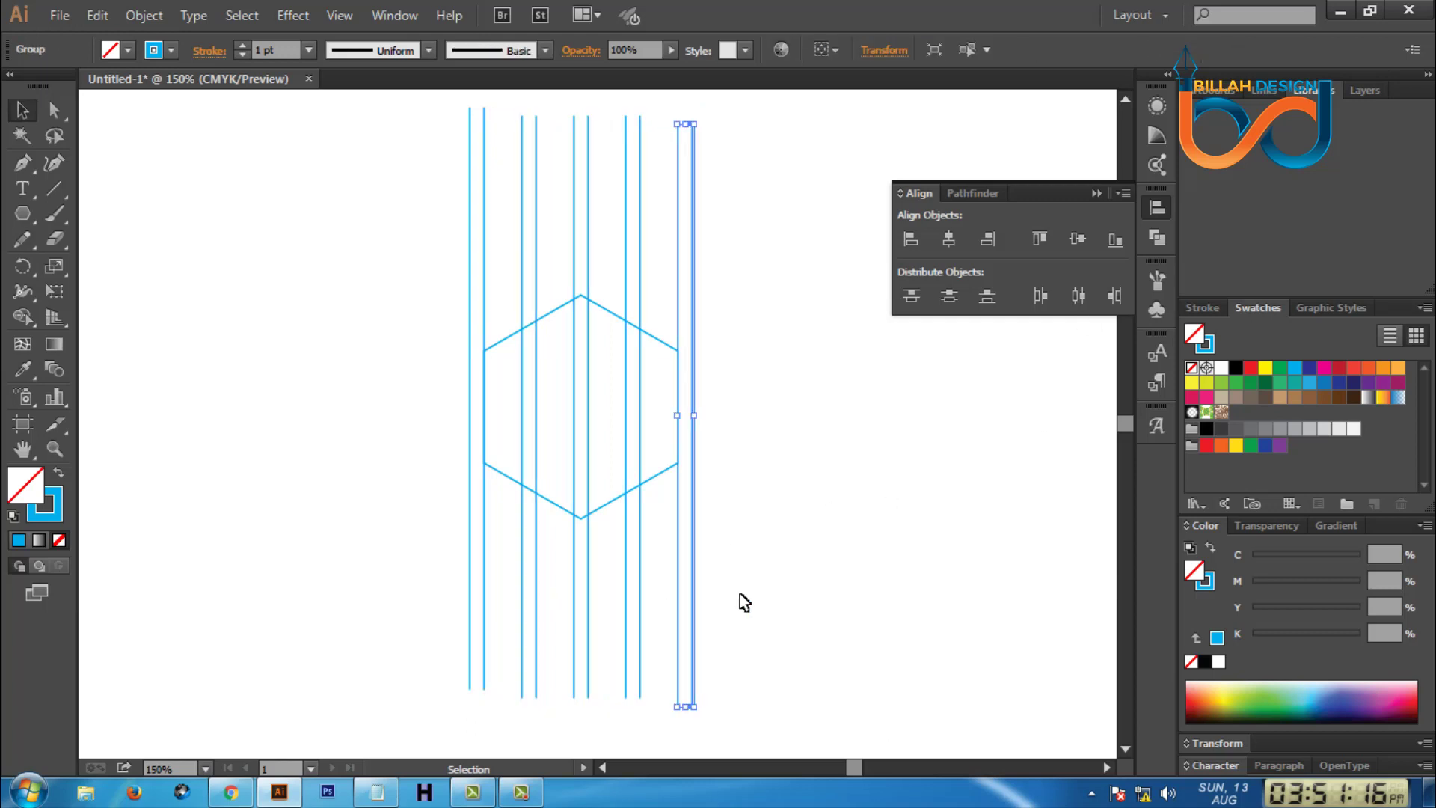
key(Delete)
drag(450, 575, 511, 619)
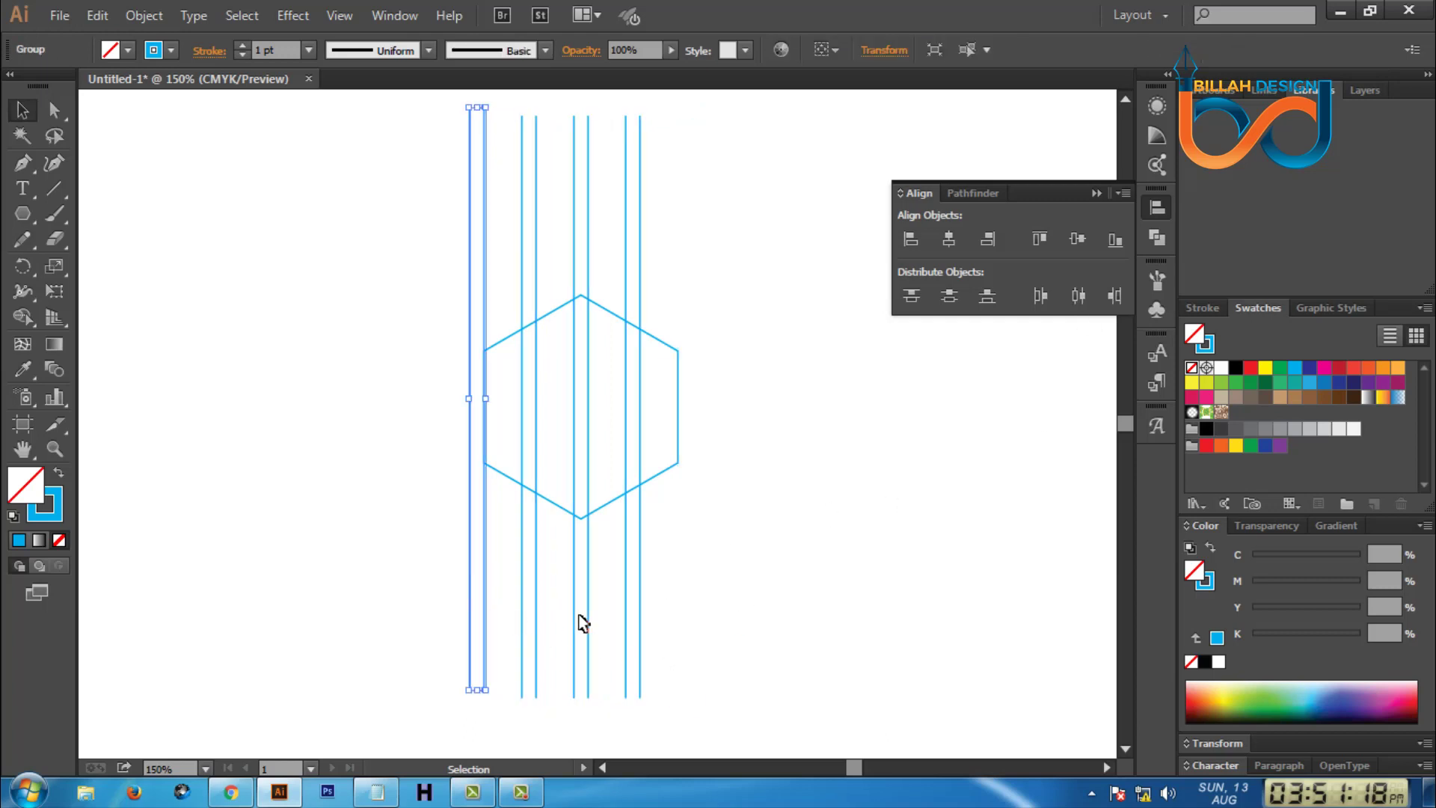
key(Delete)
scroll(763, 607, down, 2)
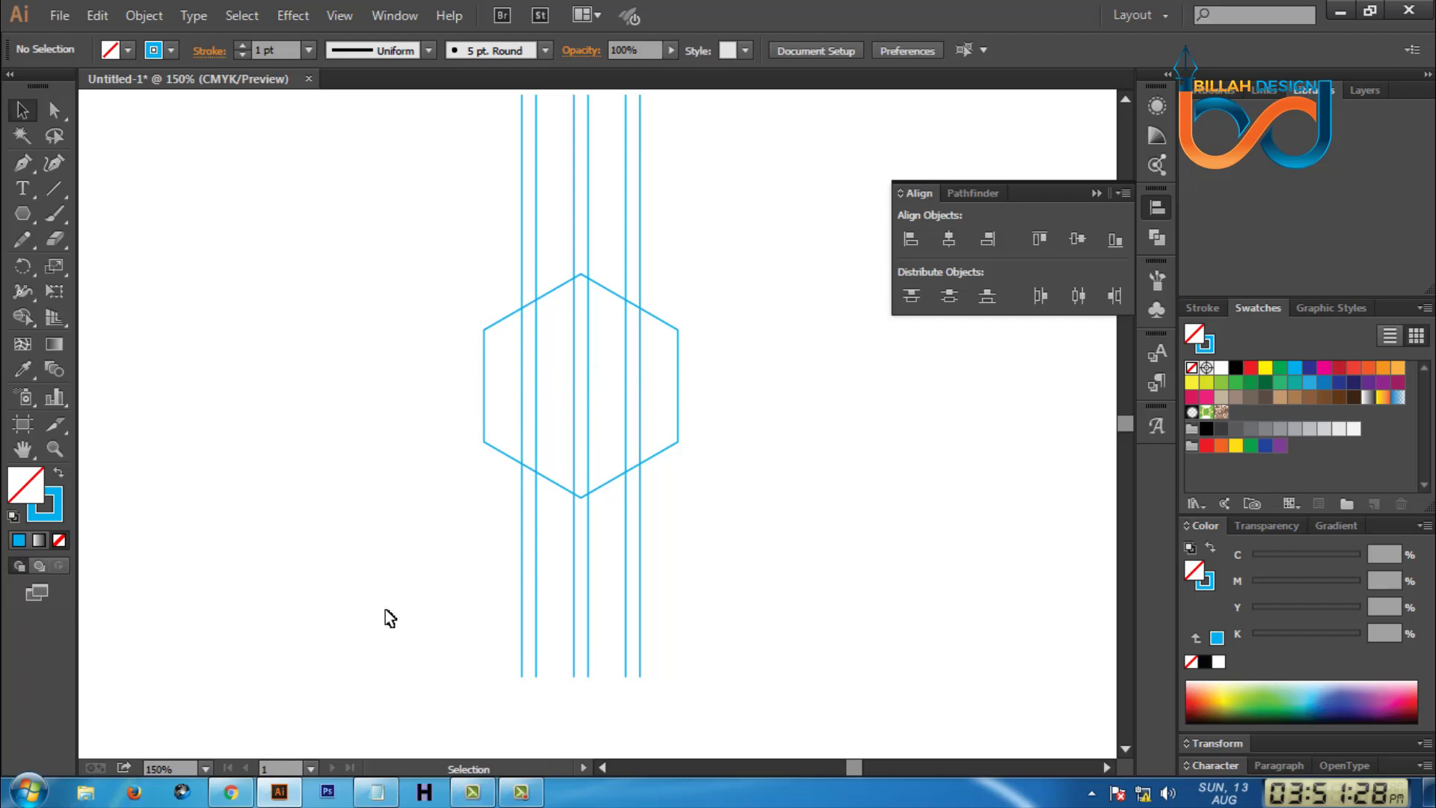
Group the six vertical lines and select that group.
drag(385, 601, 739, 715)
click(483, 584)
drag(482, 585, 652, 630)
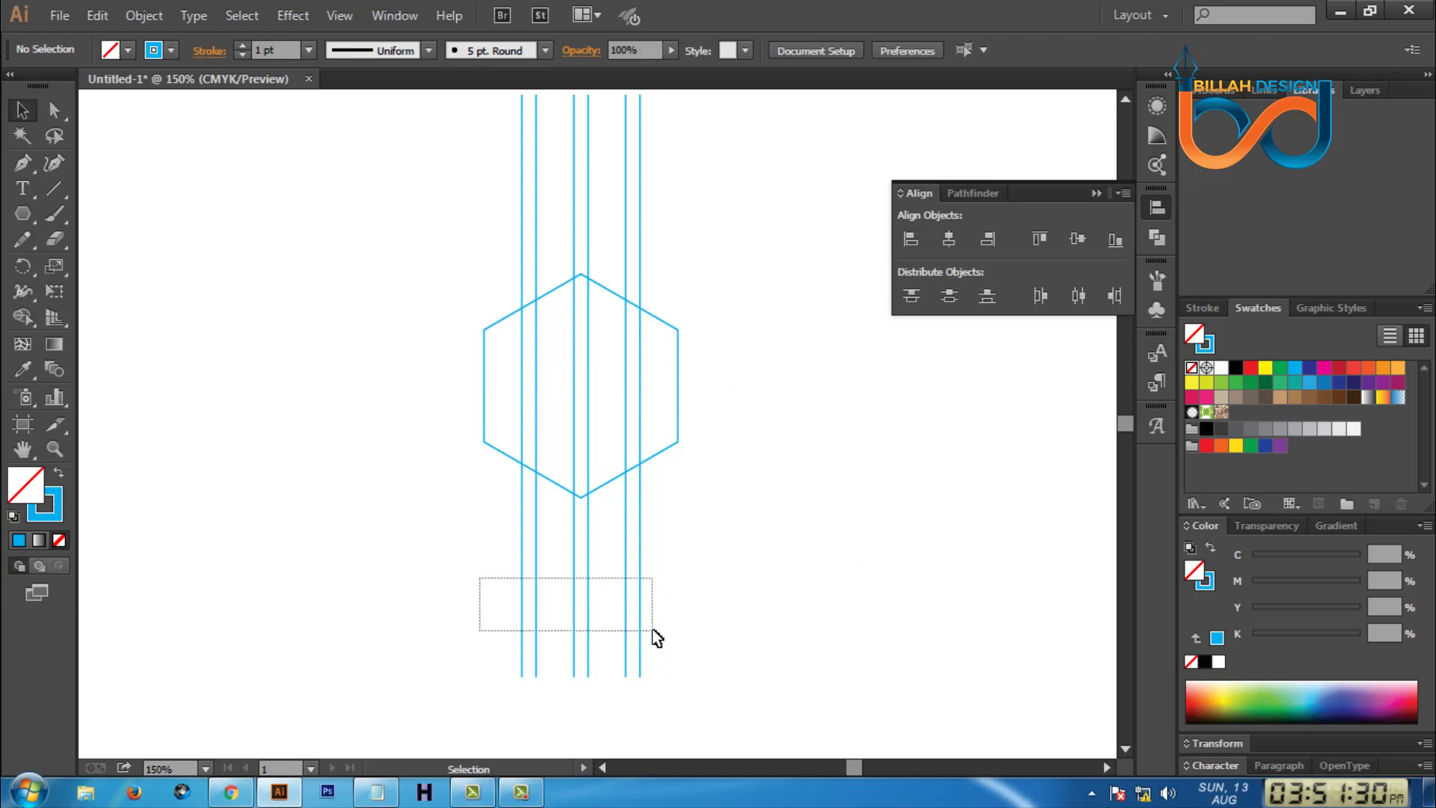
right_click(801, 453)
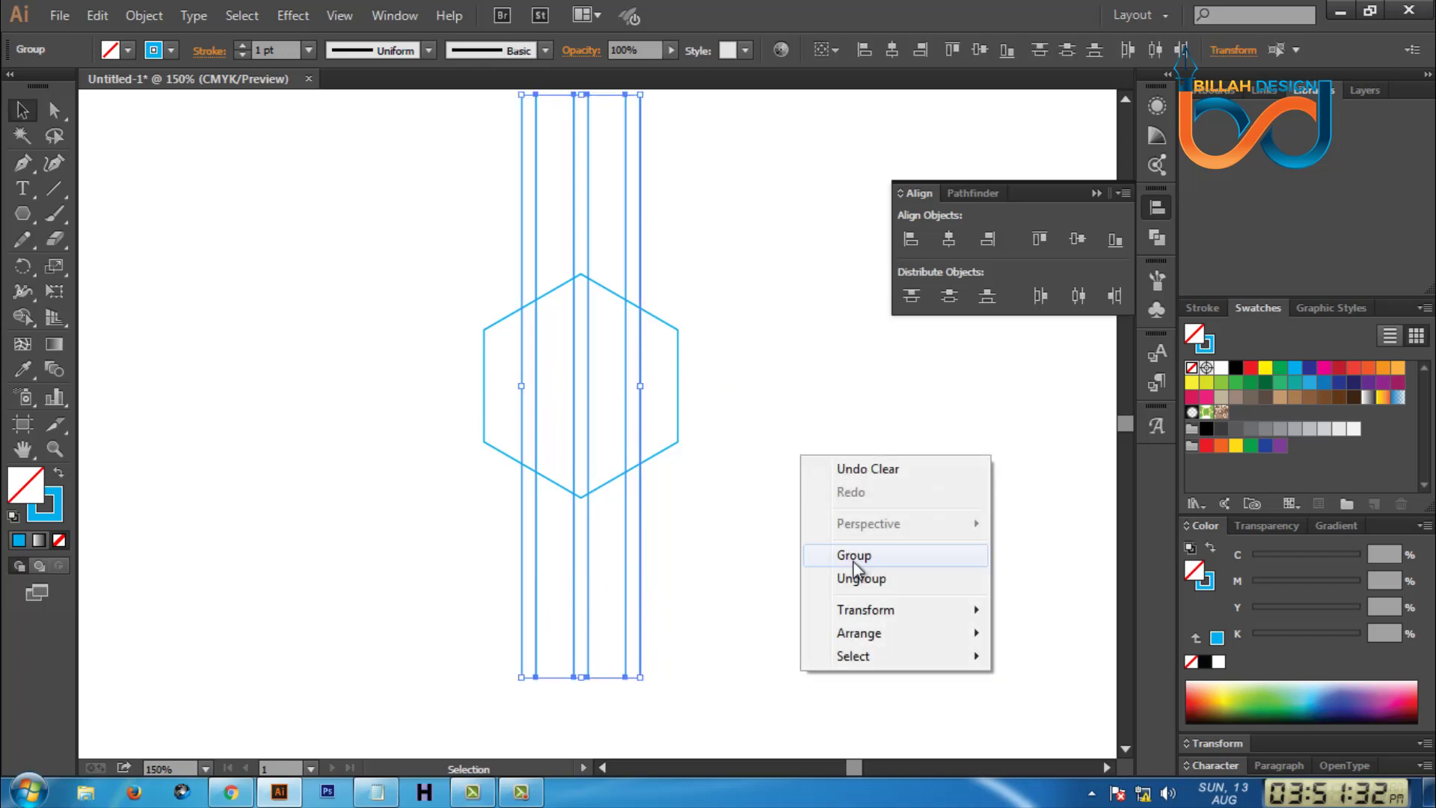
click(853, 555)
click(812, 511)
click(678, 404)
drag(766, 263, 472, 474)
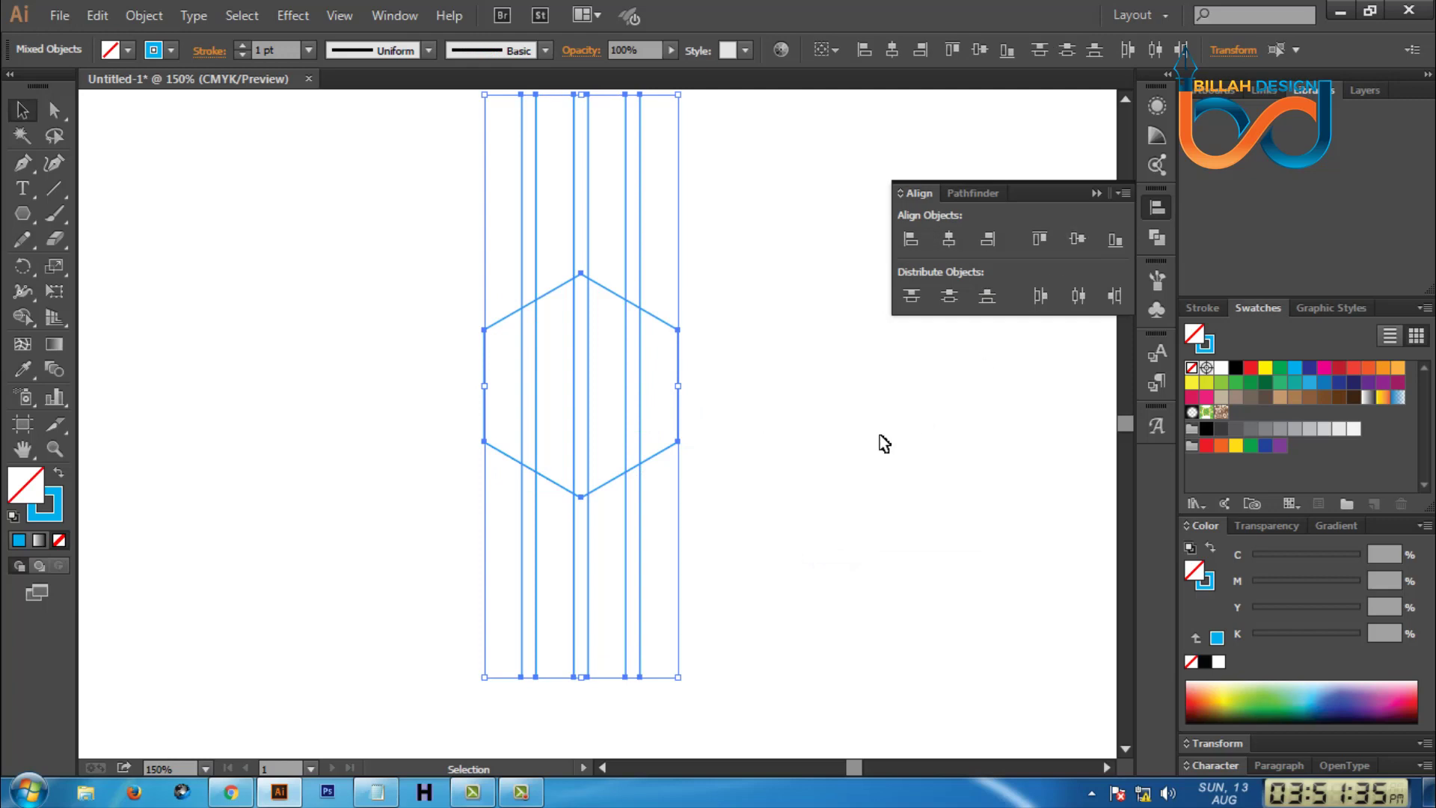
click(822, 472)
click(590, 356)
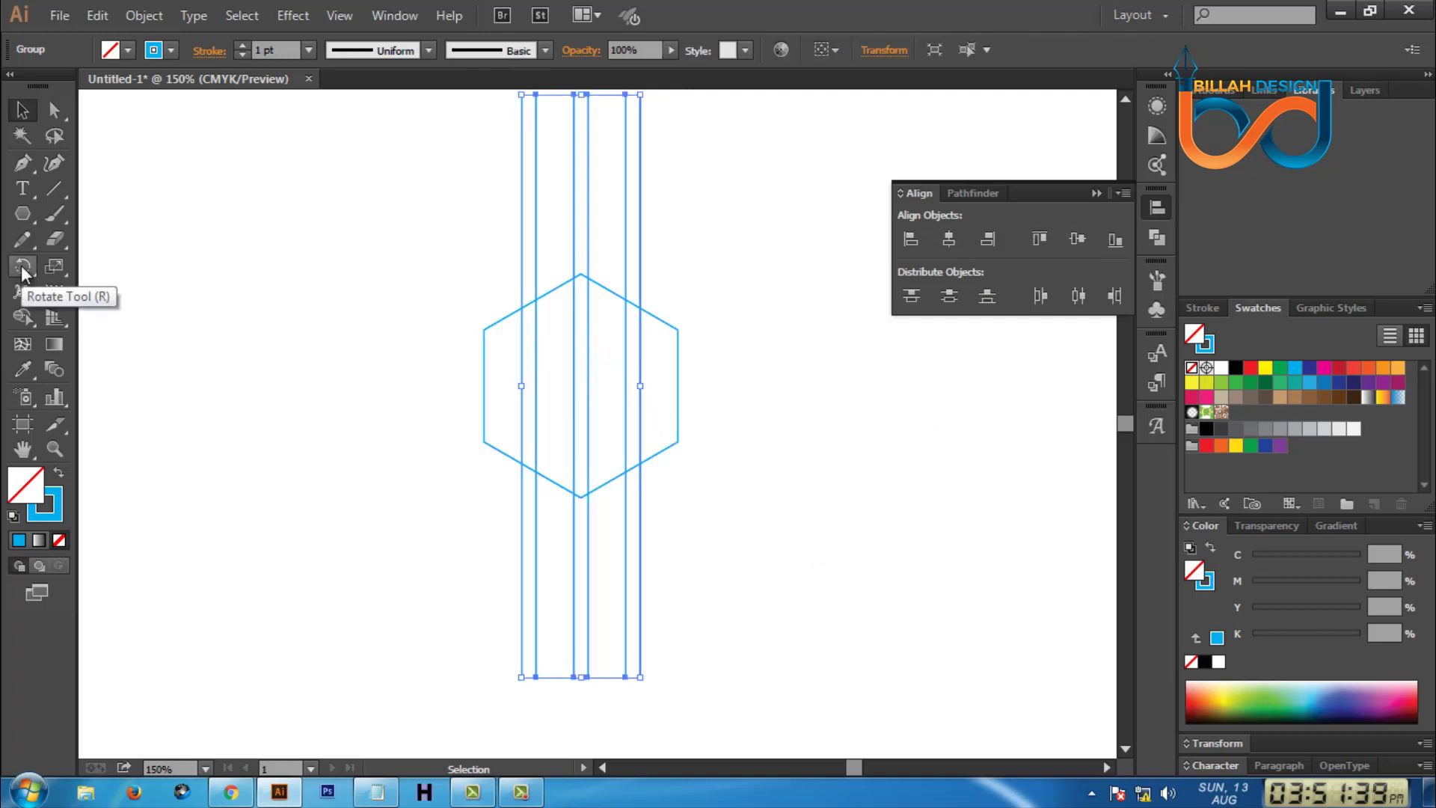
Make a 60° rotated copy of the line group, then repeat it with Ctrl+D.
double_click(21, 266)
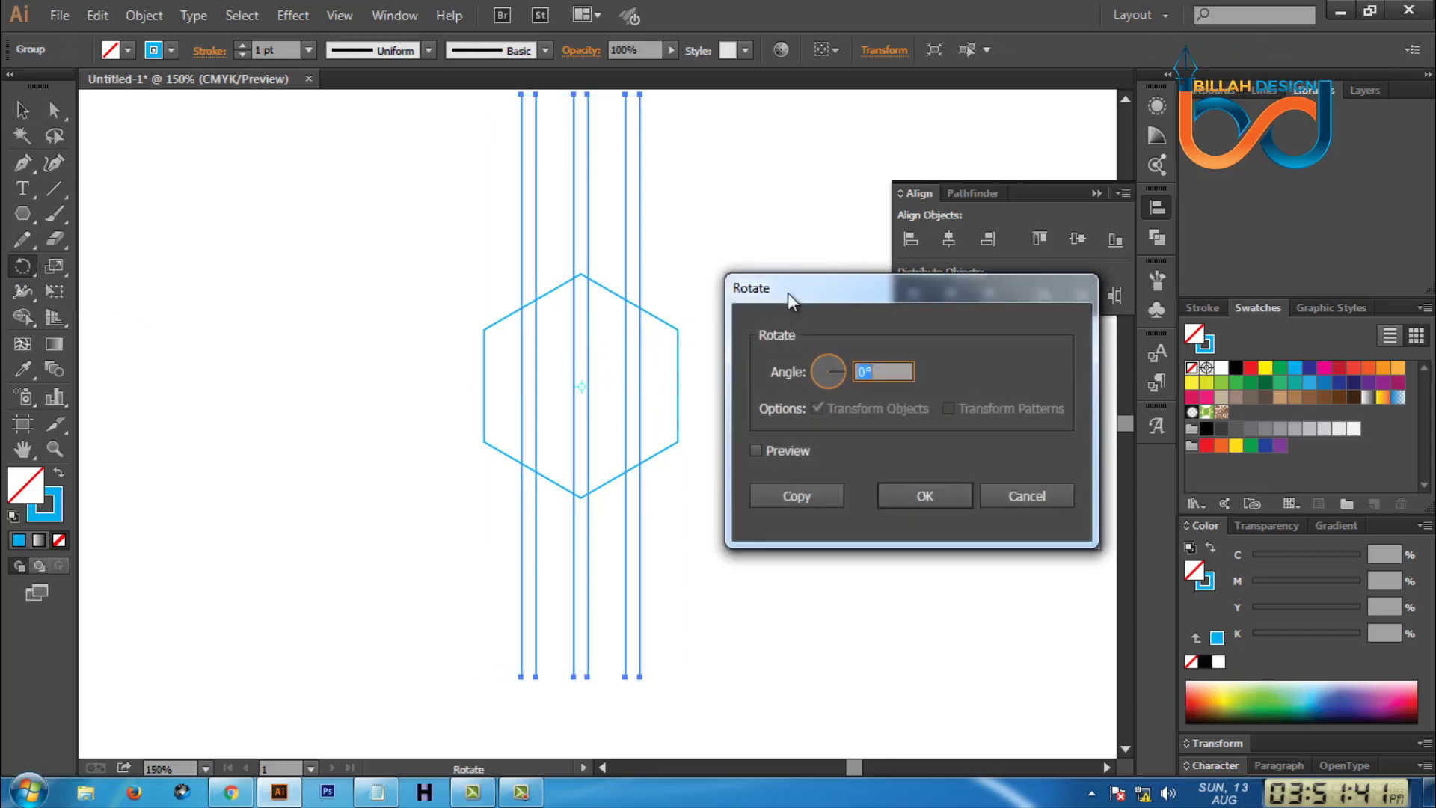
drag(788, 294, 845, 284)
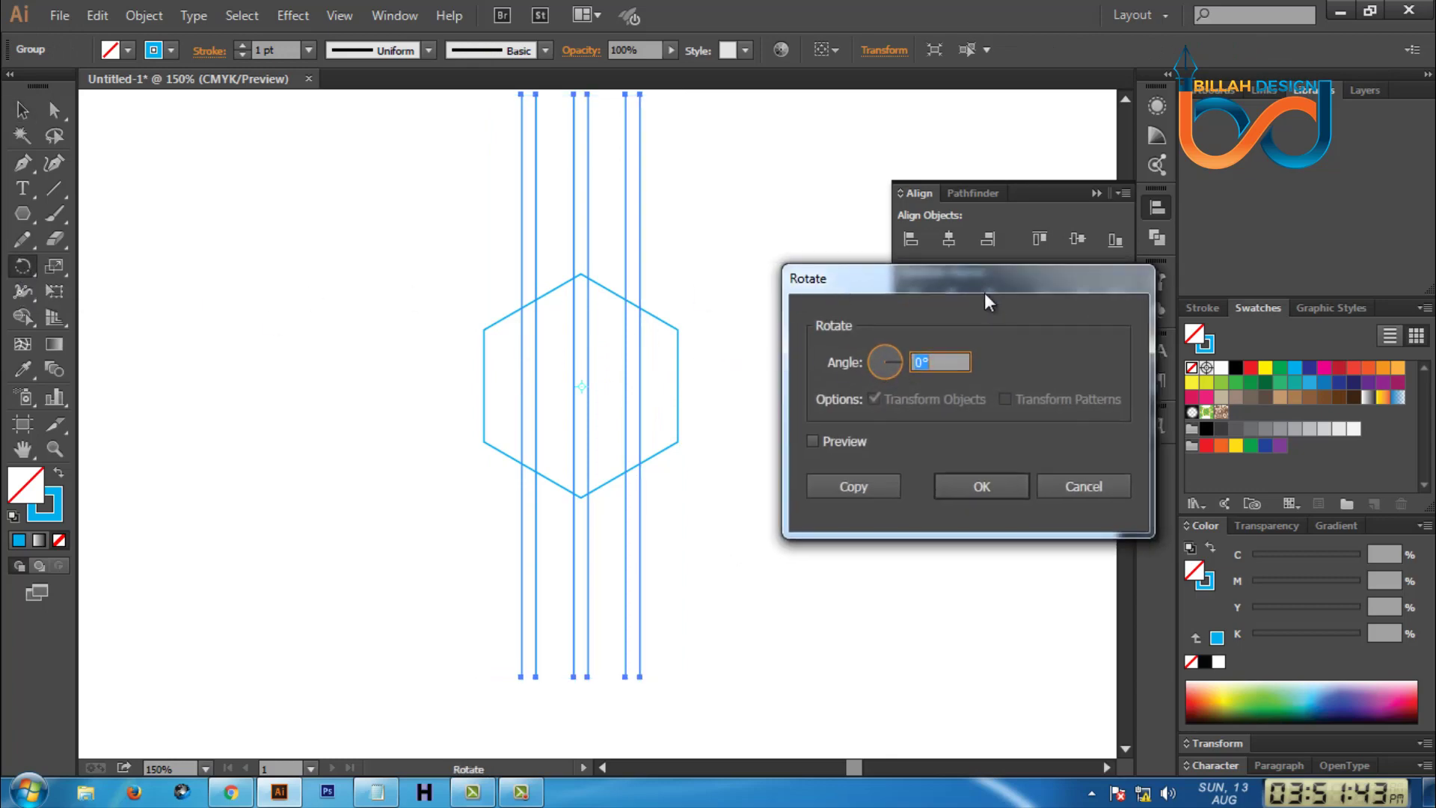
drag(975, 283, 950, 275)
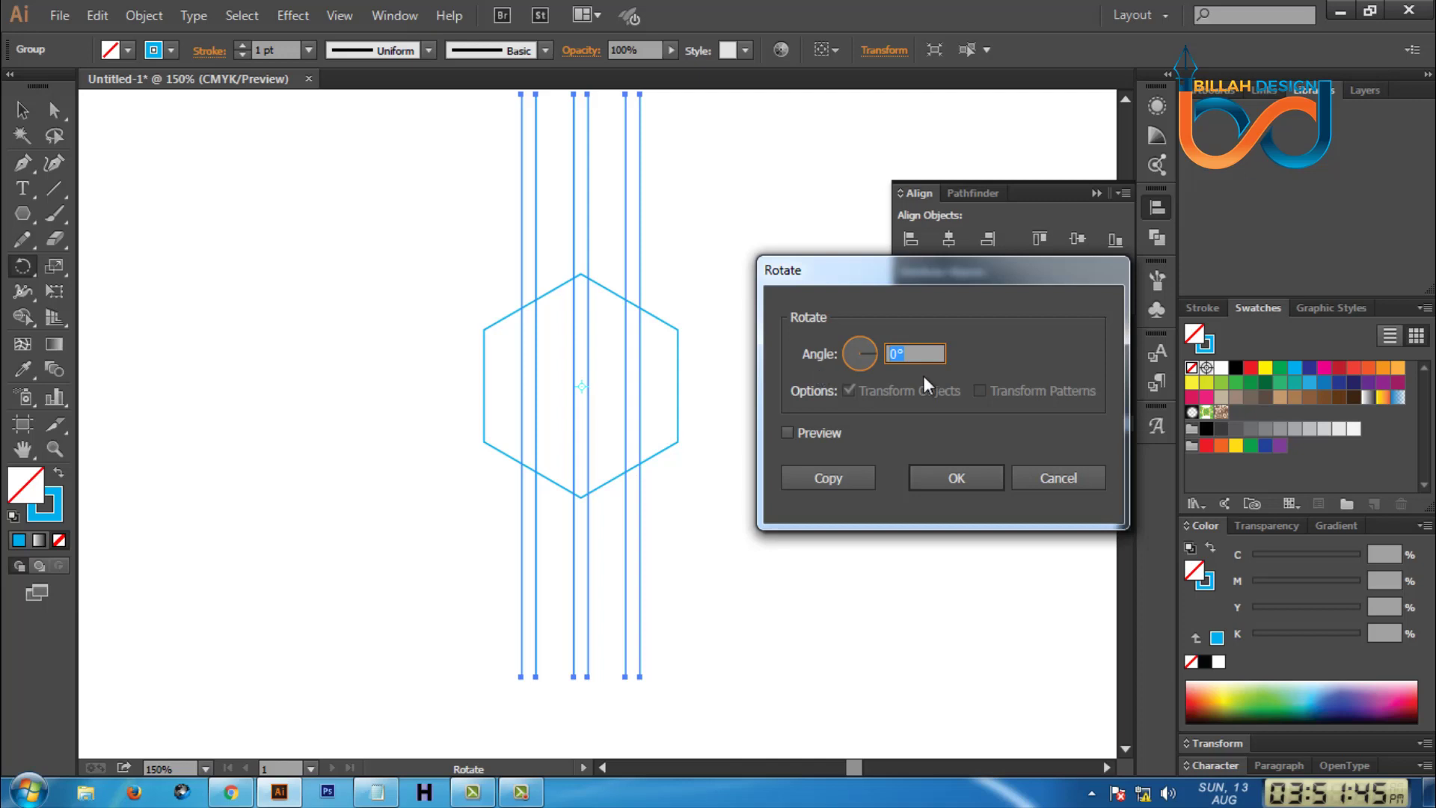
text(60)
click(849, 479)
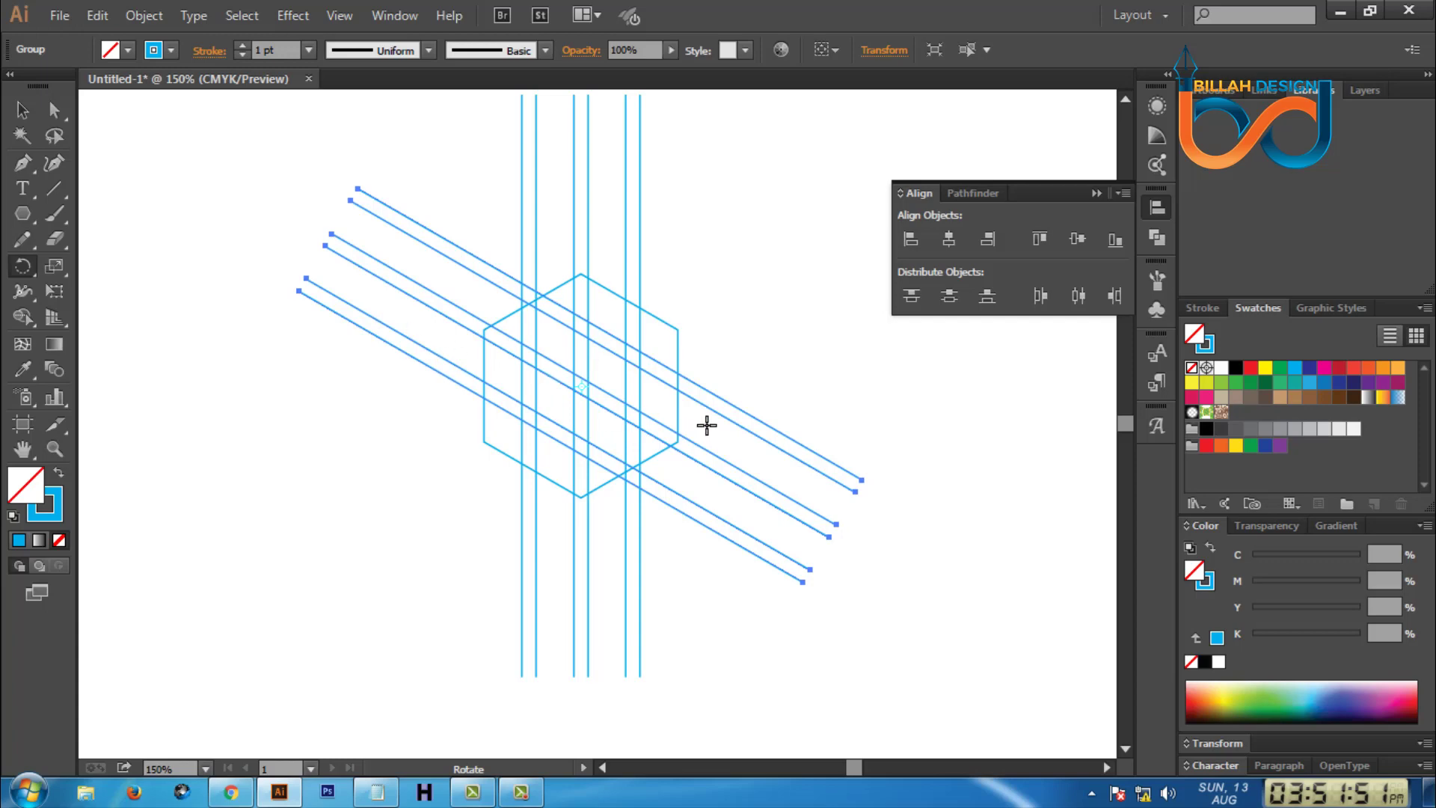
key(v)
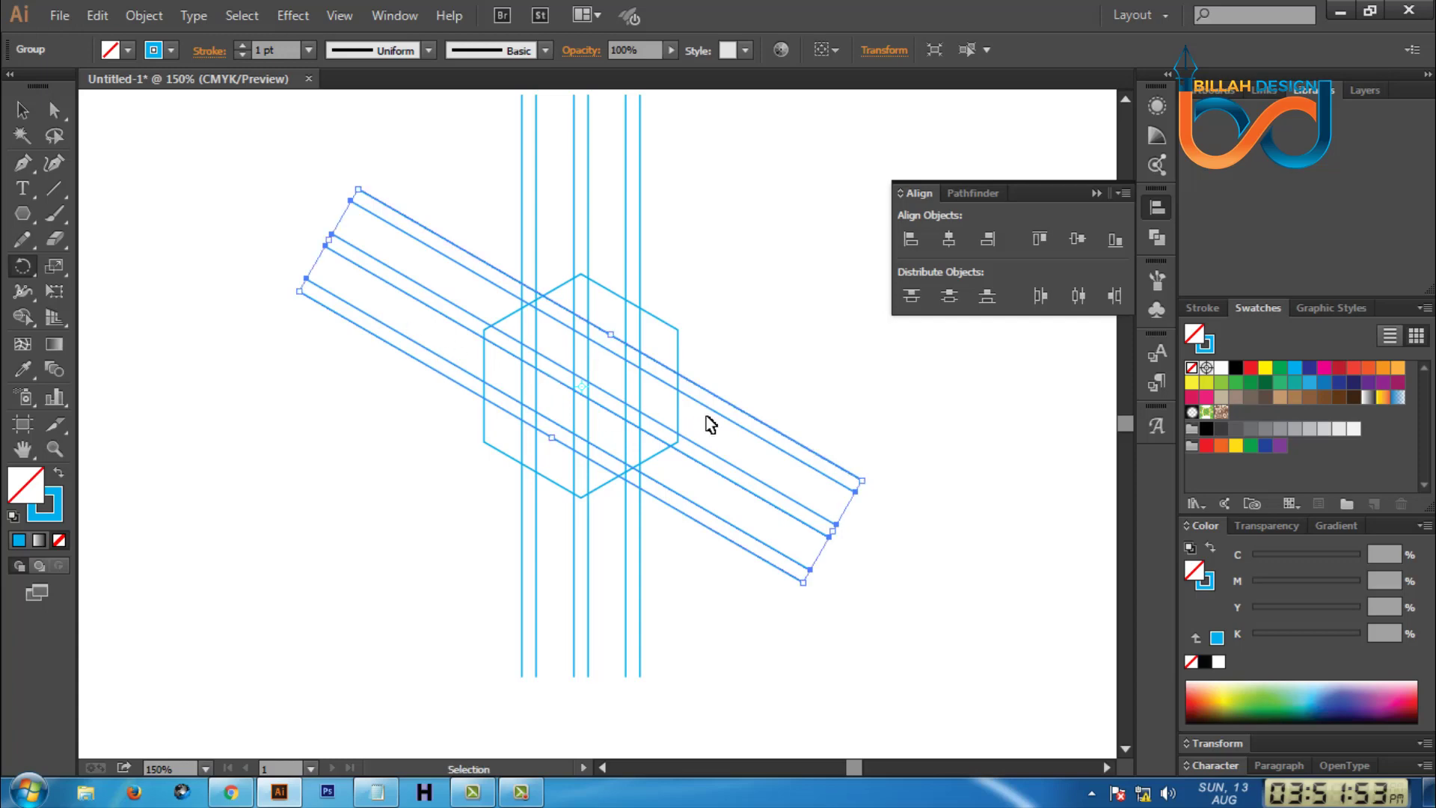
key(ctrl+d)
key(r)
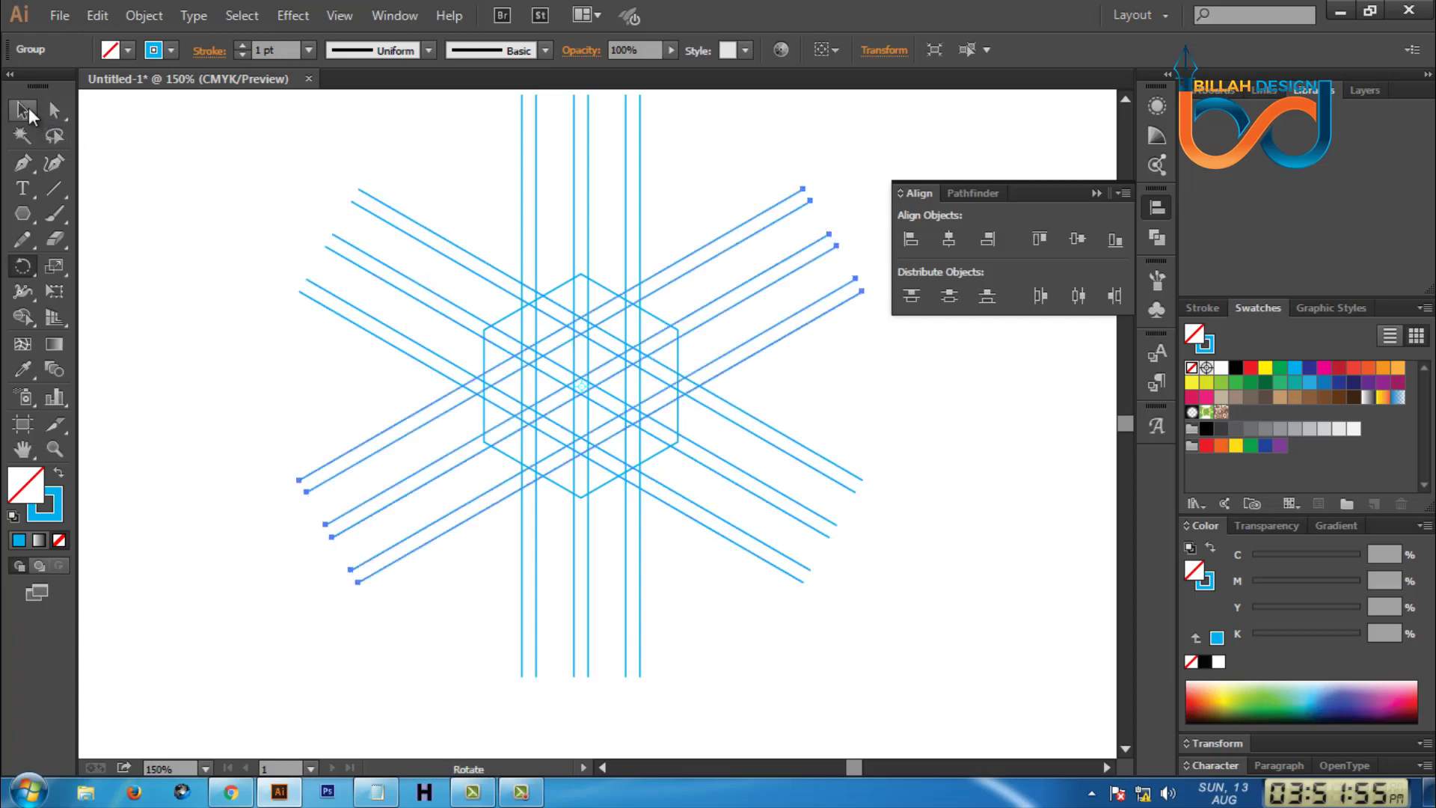
click(23, 110)
click(187, 263)
key(ctrl+minus)
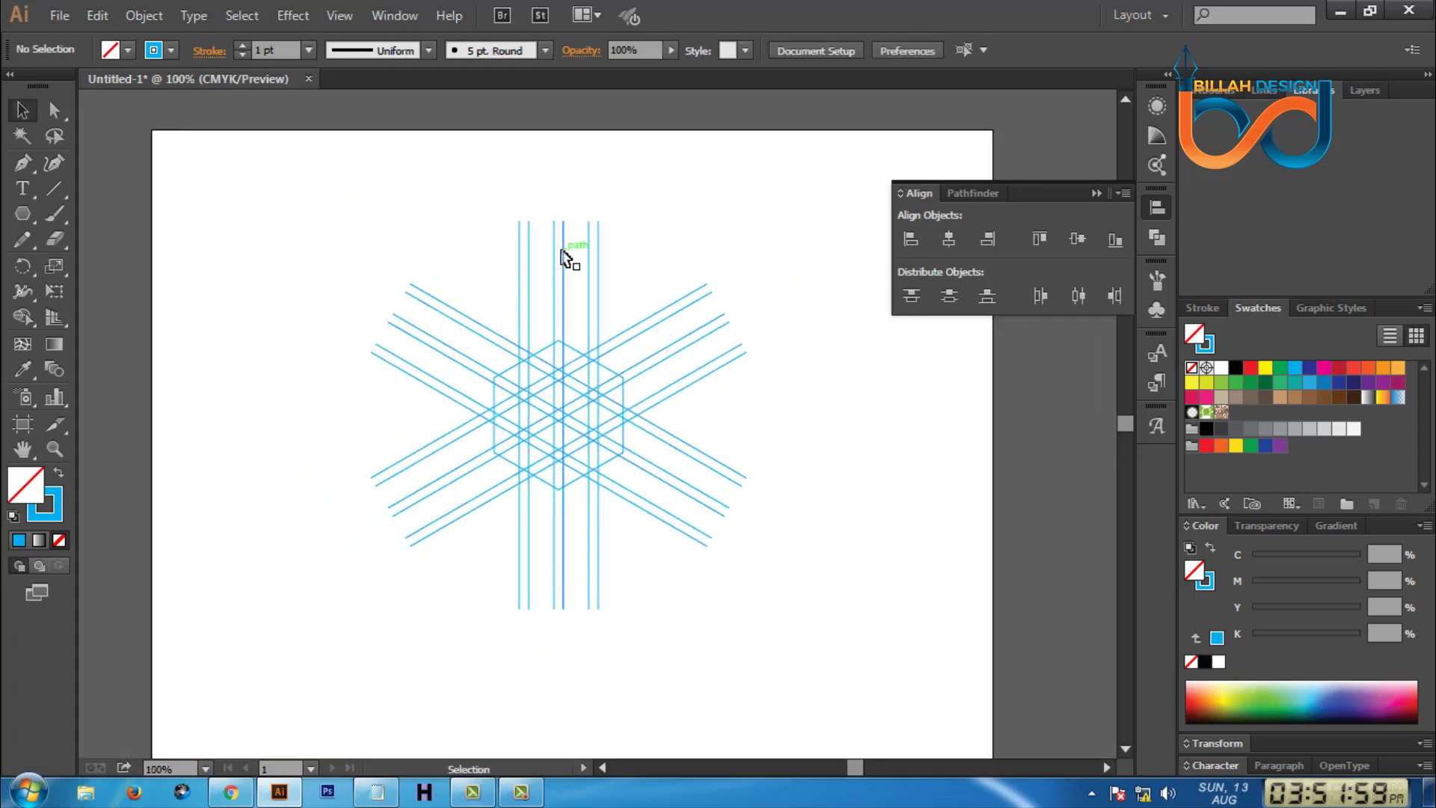
Drag the vertical line group off to the right and select the hexagon with the diagonal lines.
drag(563, 254, 872, 326)
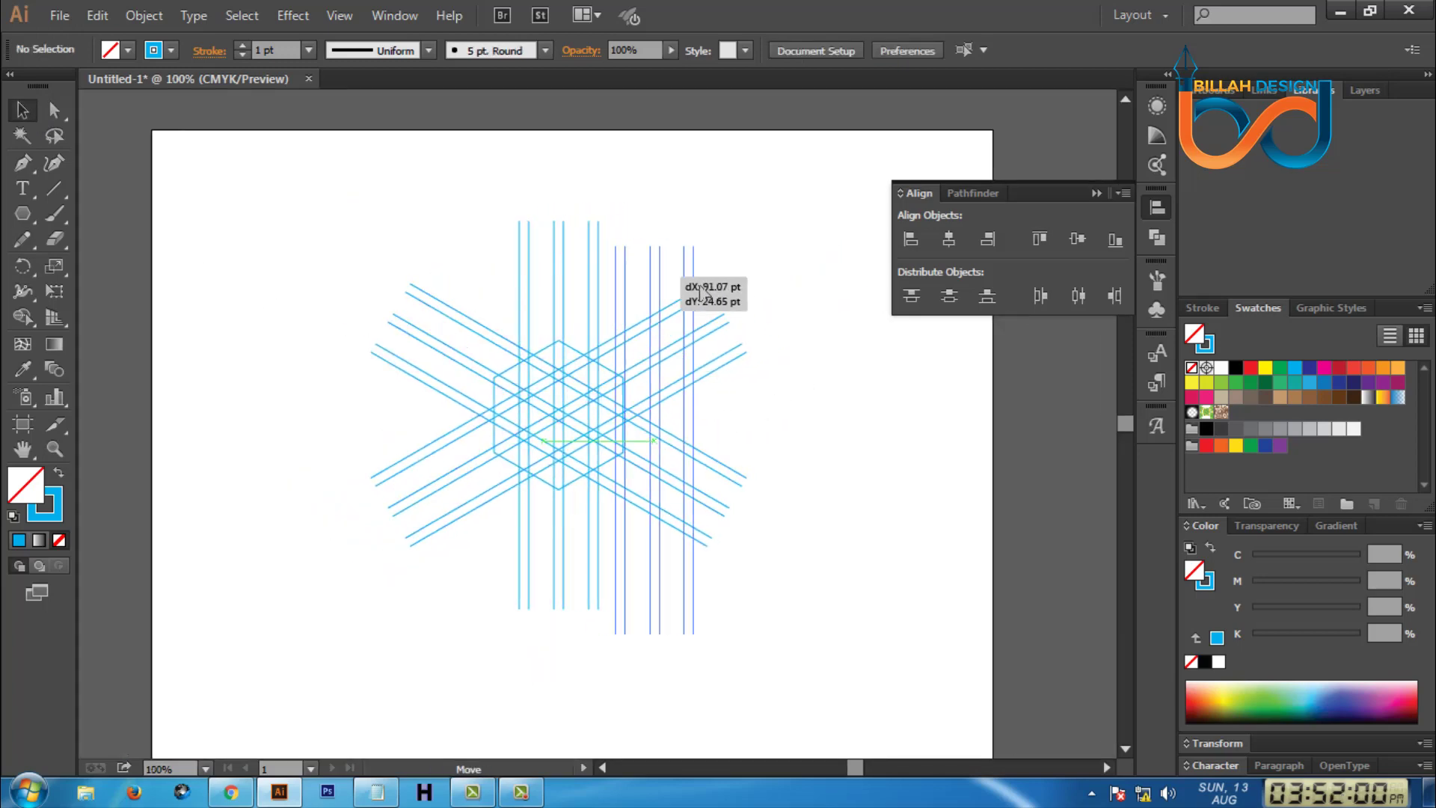
click(851, 364)
key(ctrl+plus)
key(ctrl+plus)
drag(419, 197, 677, 602)
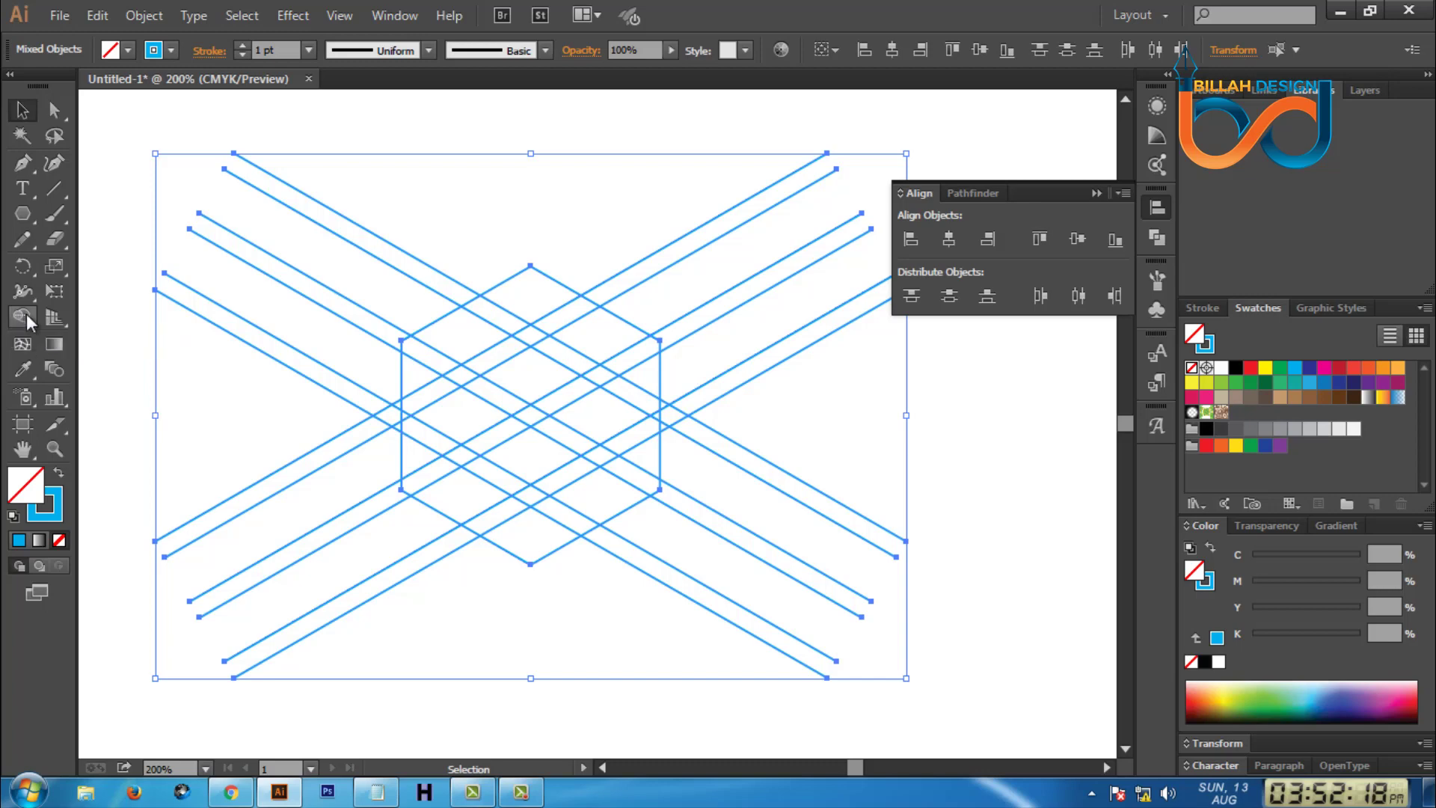
With Shape Builder and a black fill, merge the hexagon's inner regions into the Z-shaped mark.
click(24, 316)
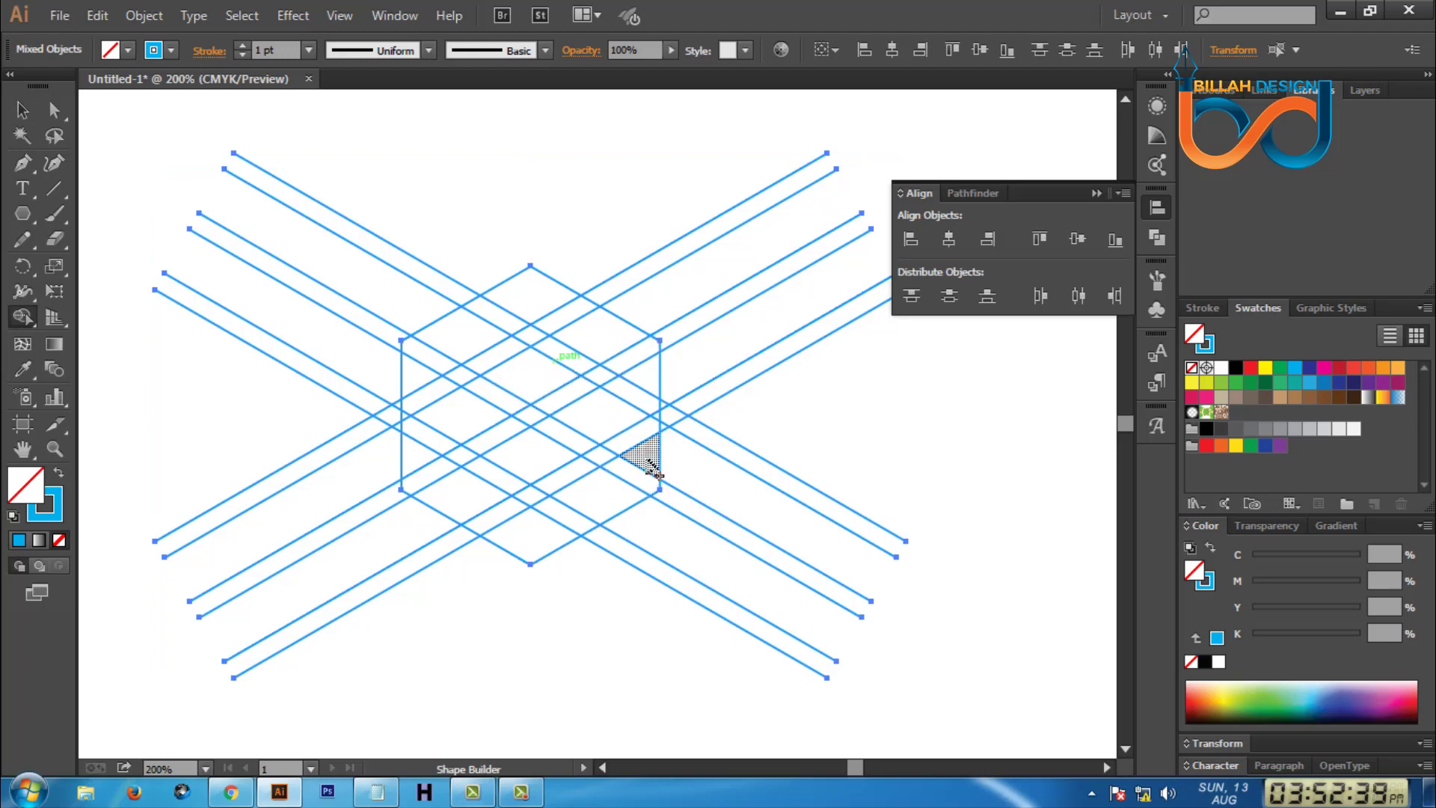
drag(651, 468, 553, 527)
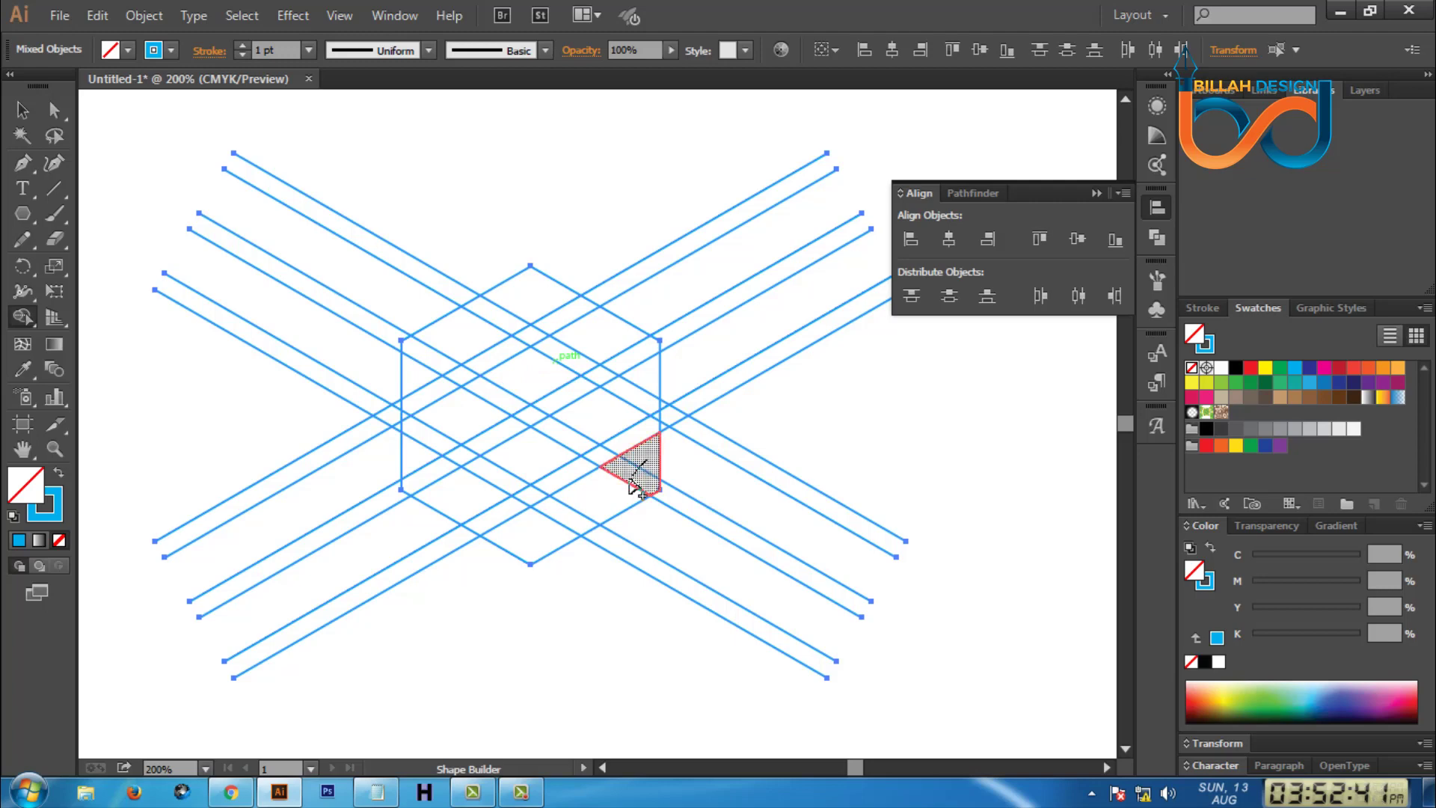
mouse_move(513, 537)
mouse_down()
mouse_move(422, 469)
mouse_move(479, 404)
mouse_move(551, 384)
mouse_up()
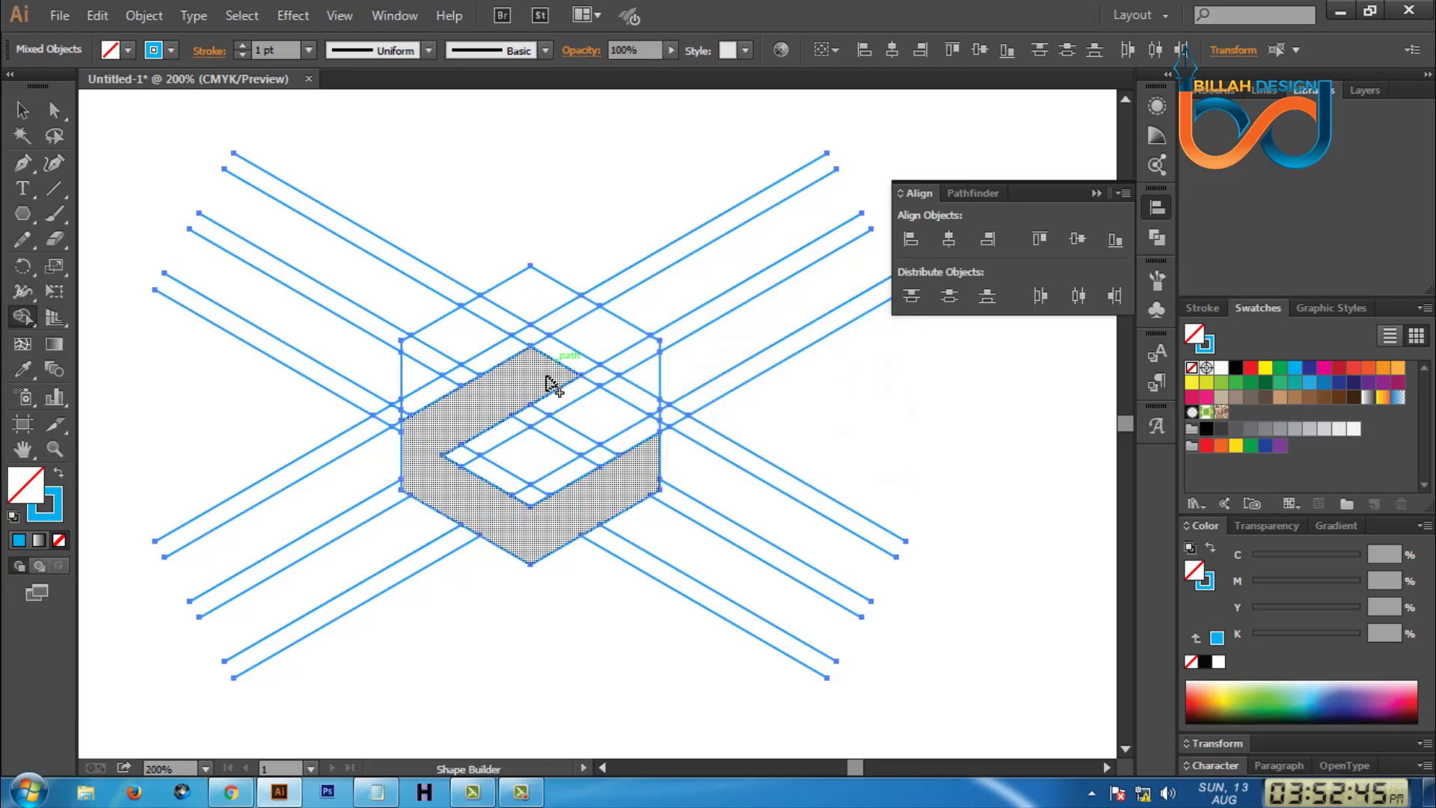
click(1234, 368)
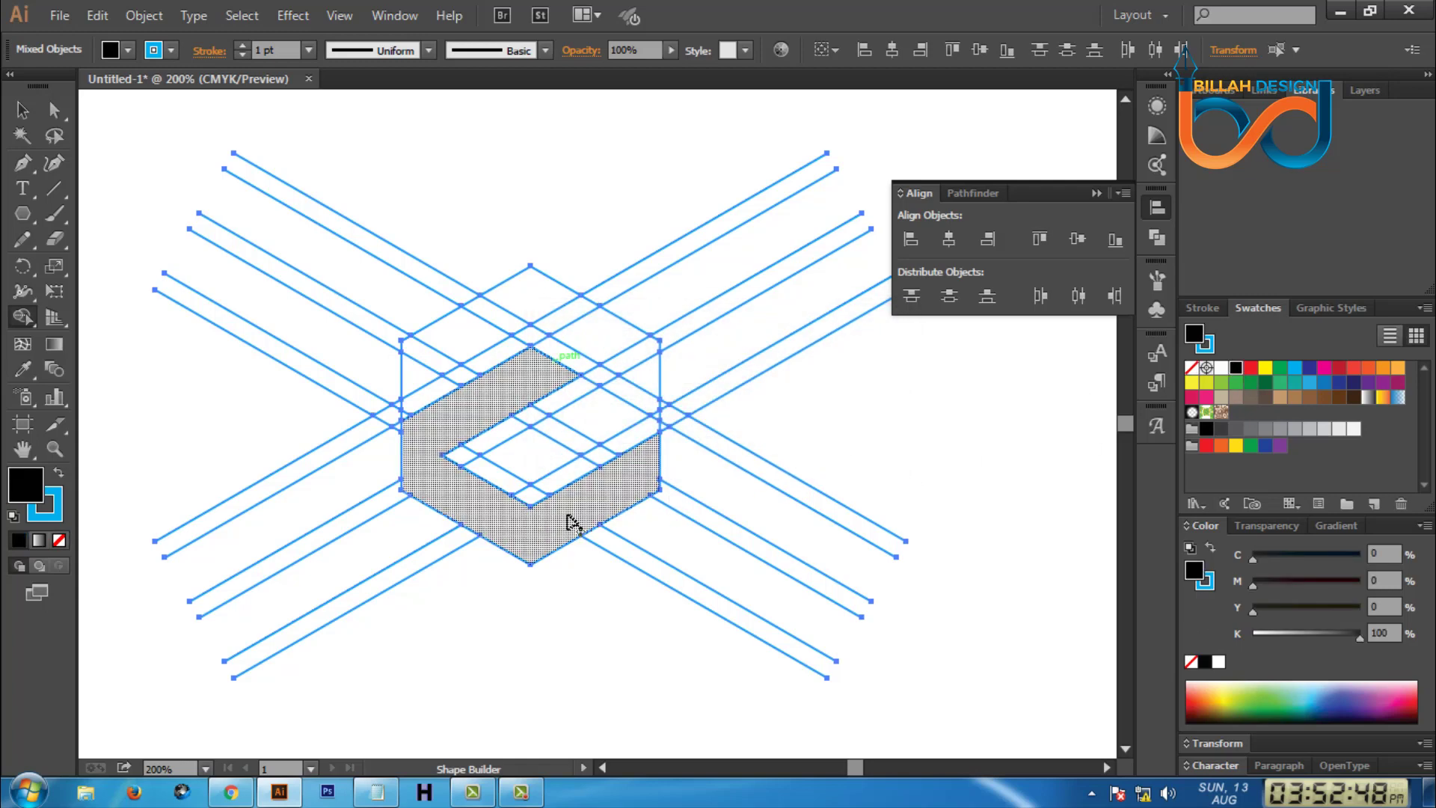
click(571, 523)
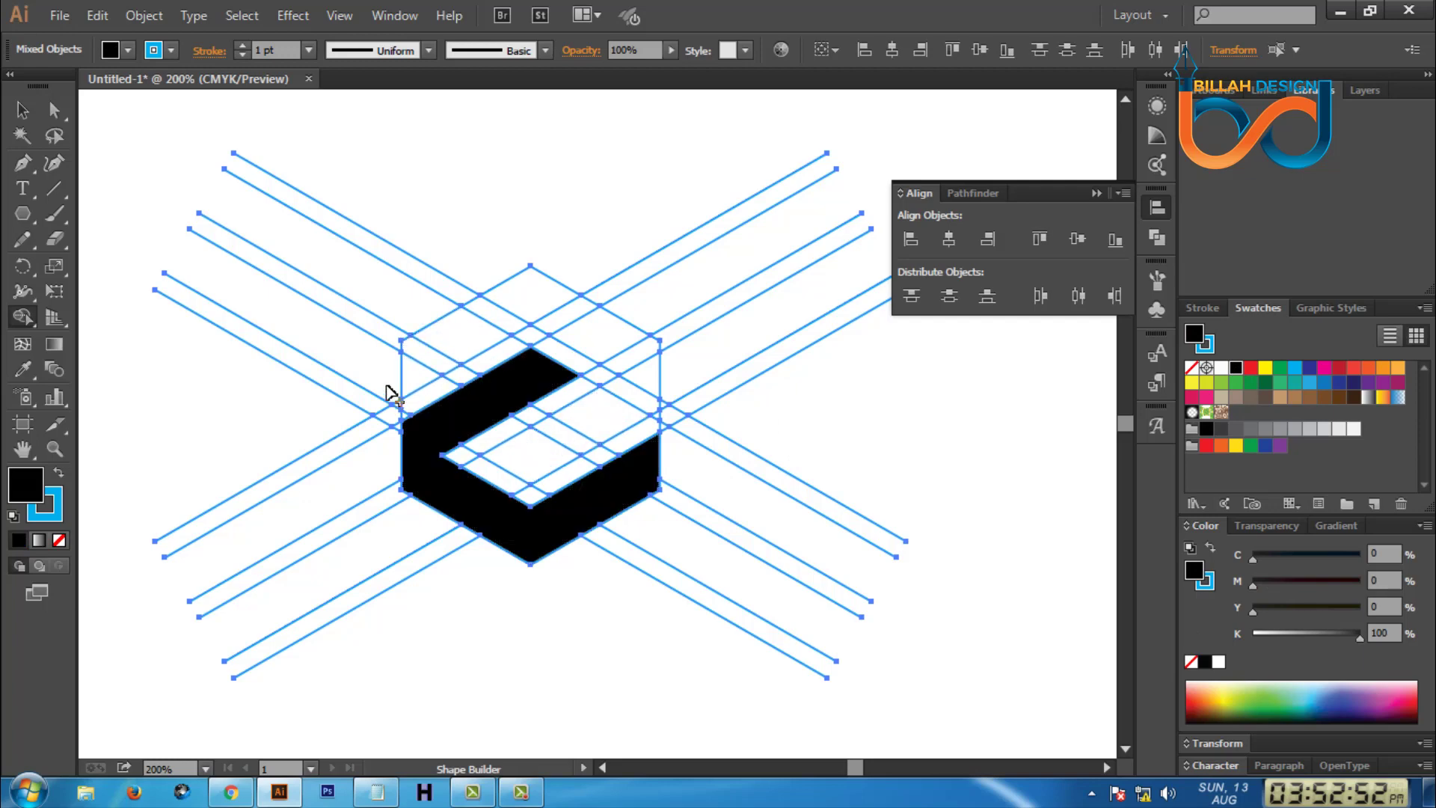
drag(423, 376, 600, 341)
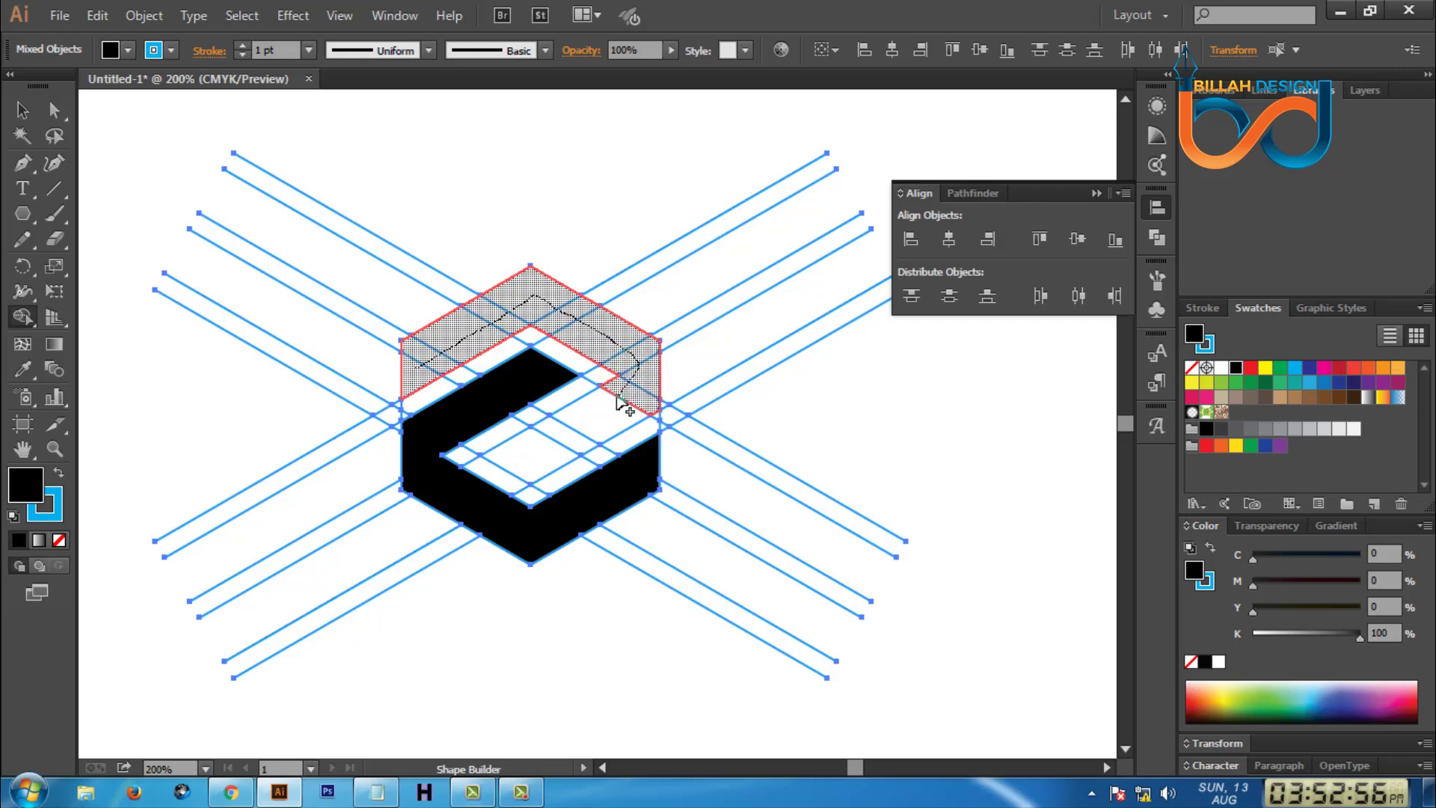
mouse_move(601, 340)
mouse_down()
mouse_move(576, 445)
mouse_move(551, 454)
mouse_up()
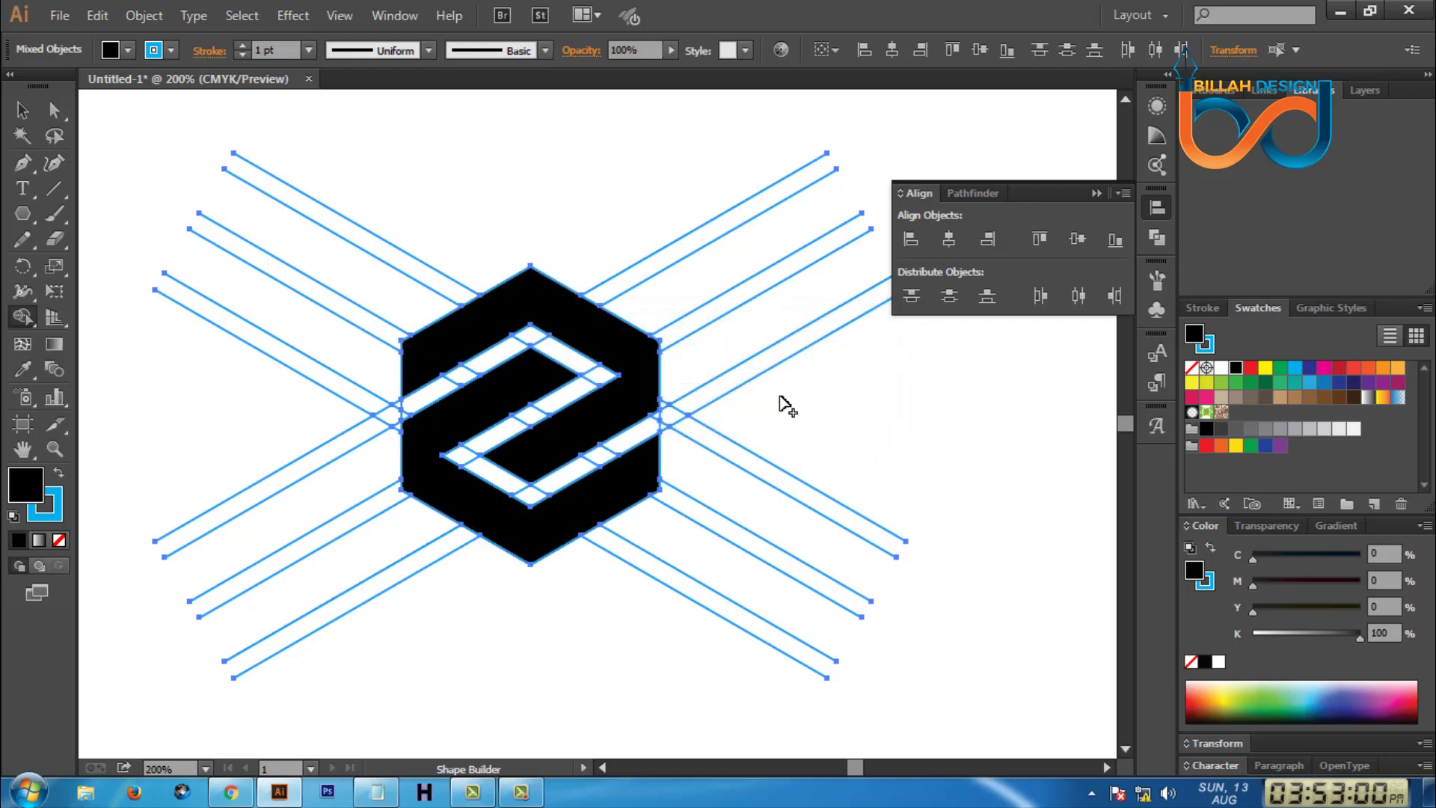
key(ctrl+minus)
key(ctrl+minus)
key(ctrl+minus)
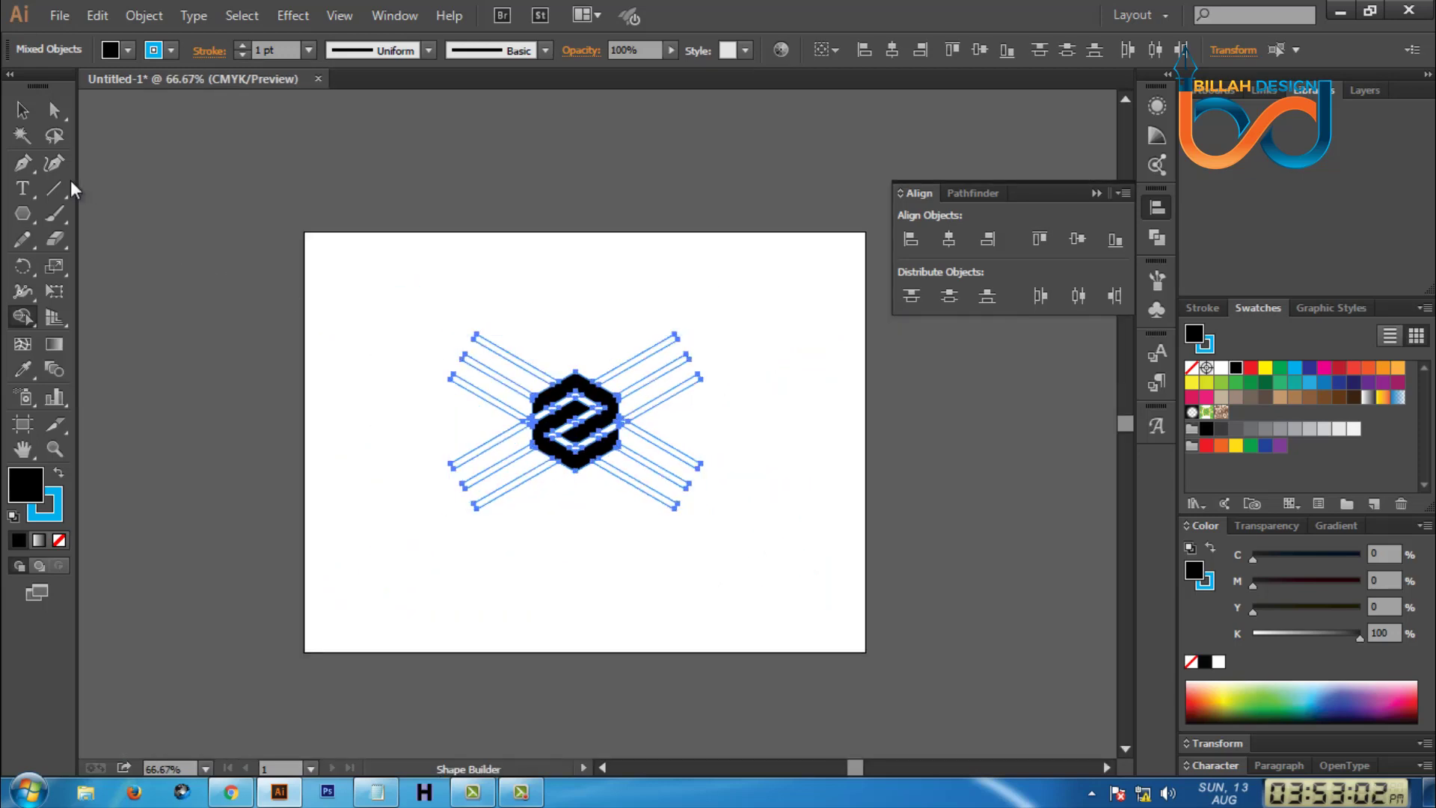
Move the black logo clear of the construction lines and delete those lines.
click(53, 109)
click(324, 458)
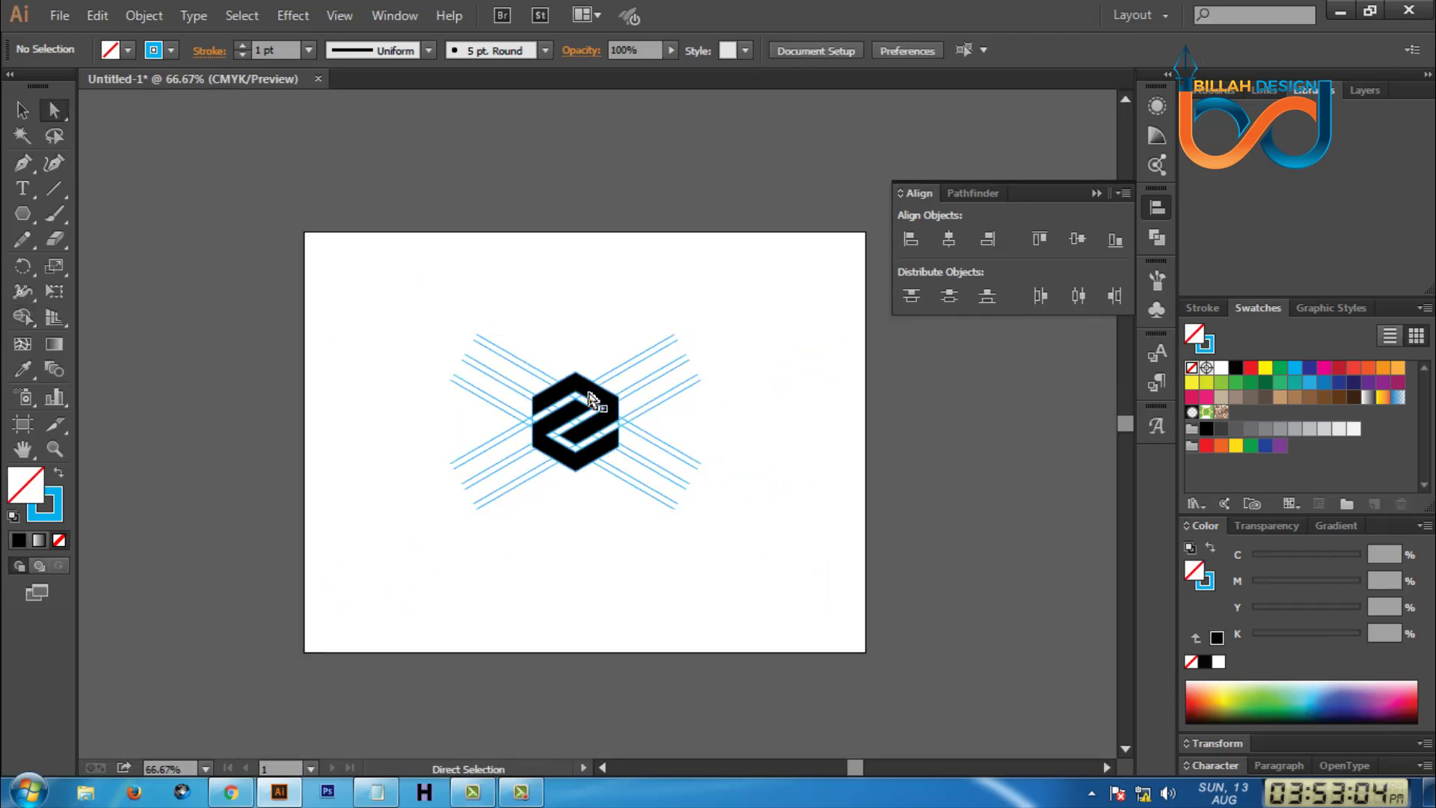
click(589, 393)
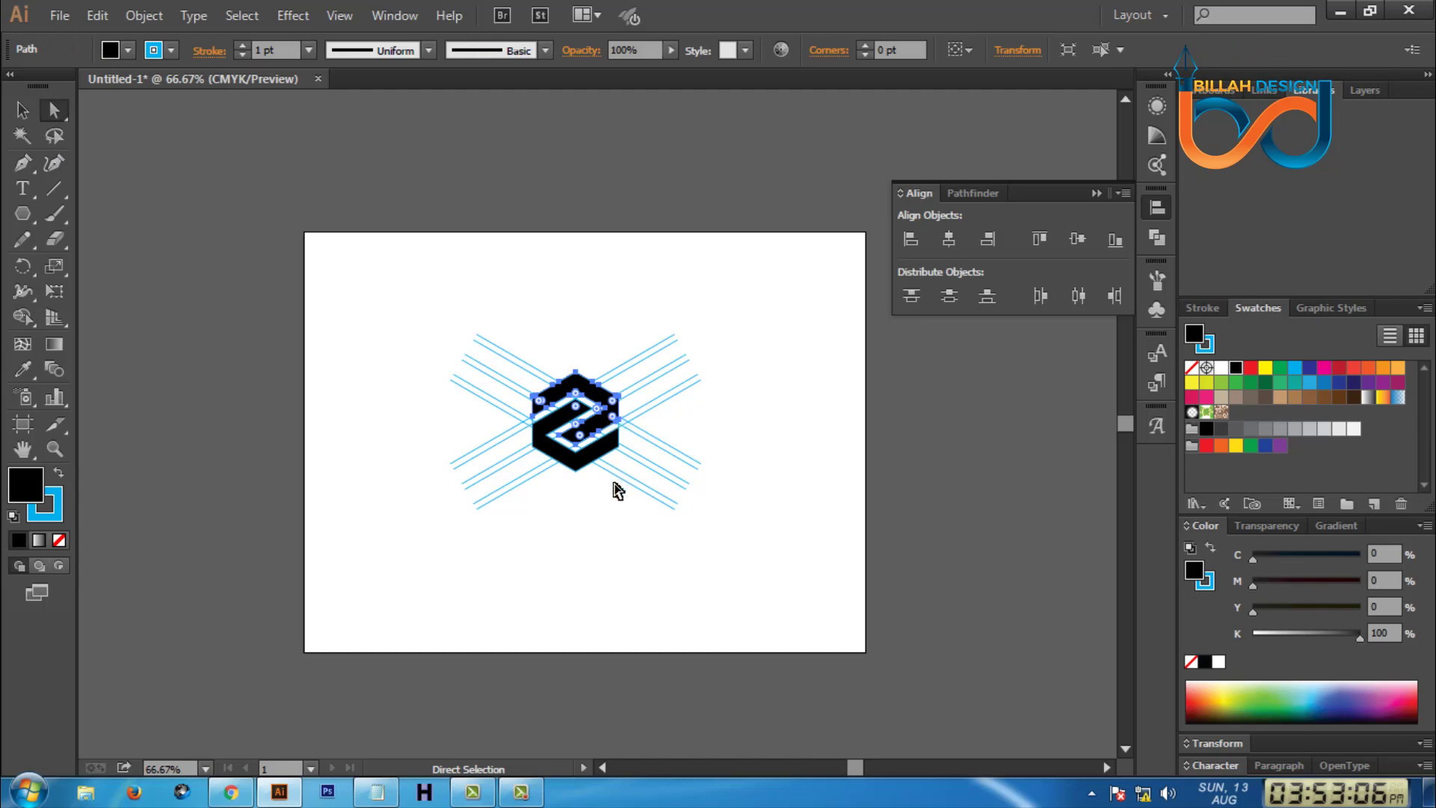
key(ctrl+a)
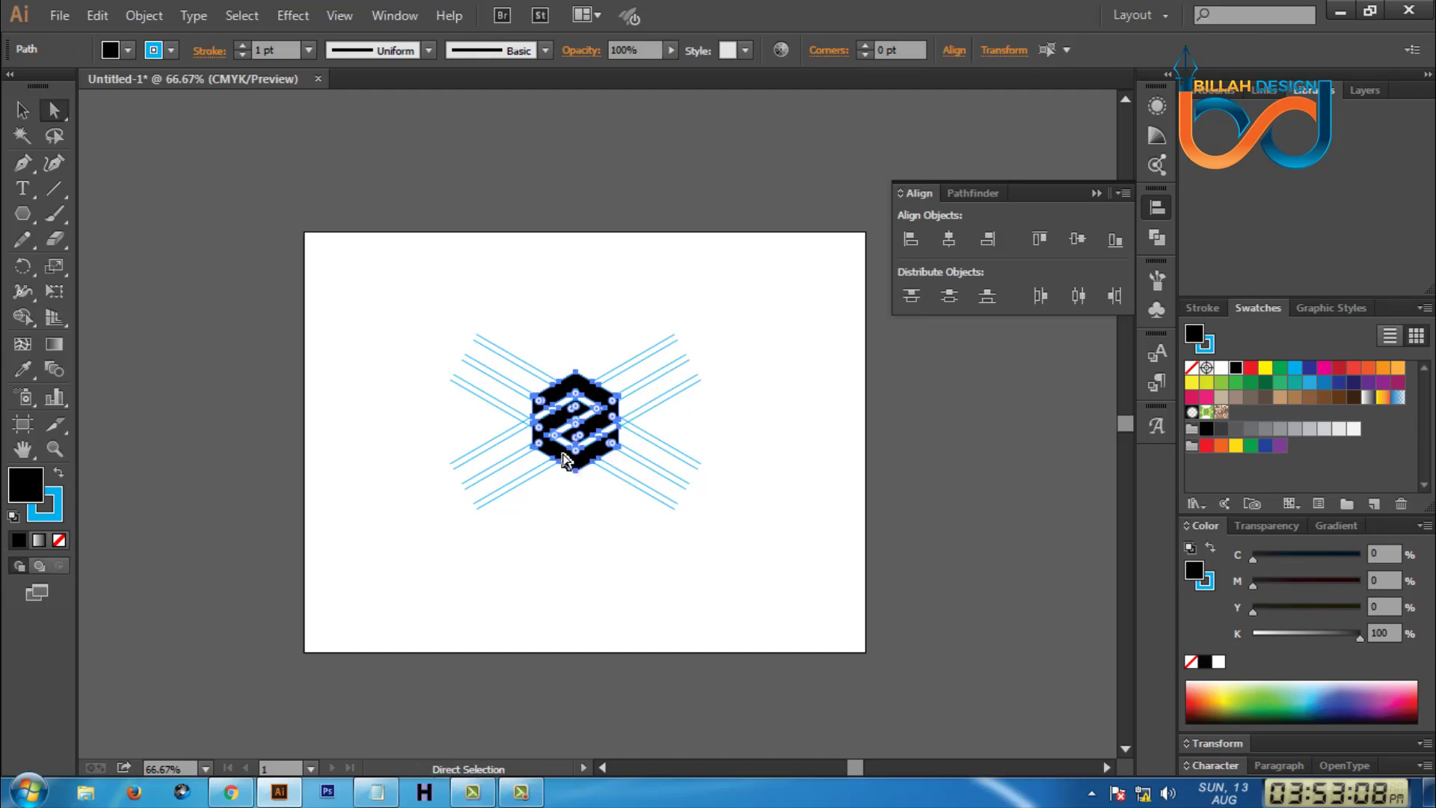
drag(562, 459, 796, 473)
drag(401, 296, 707, 557)
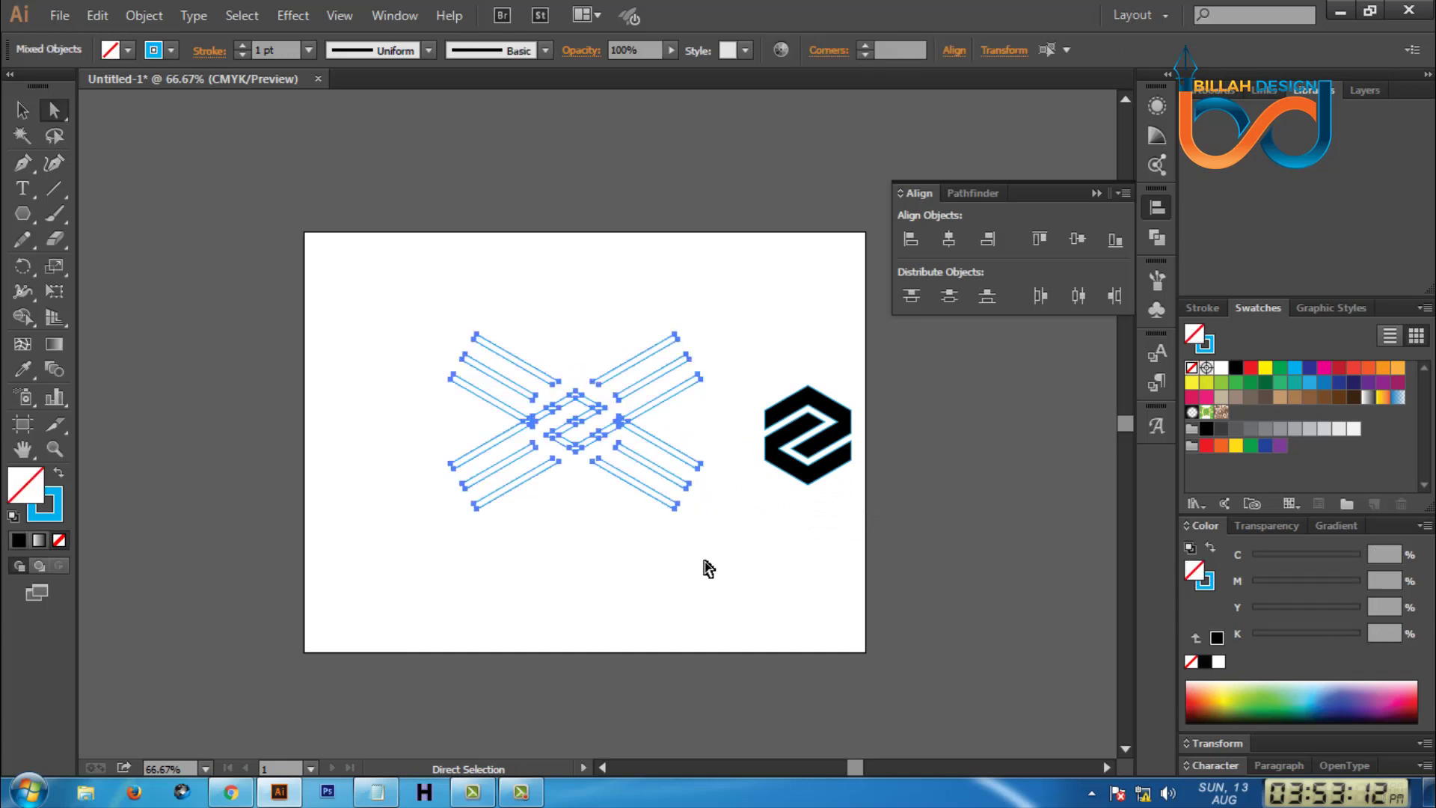
key(Delete)
Centre the logo on the artboard and set its stroke to None.
click(23, 111)
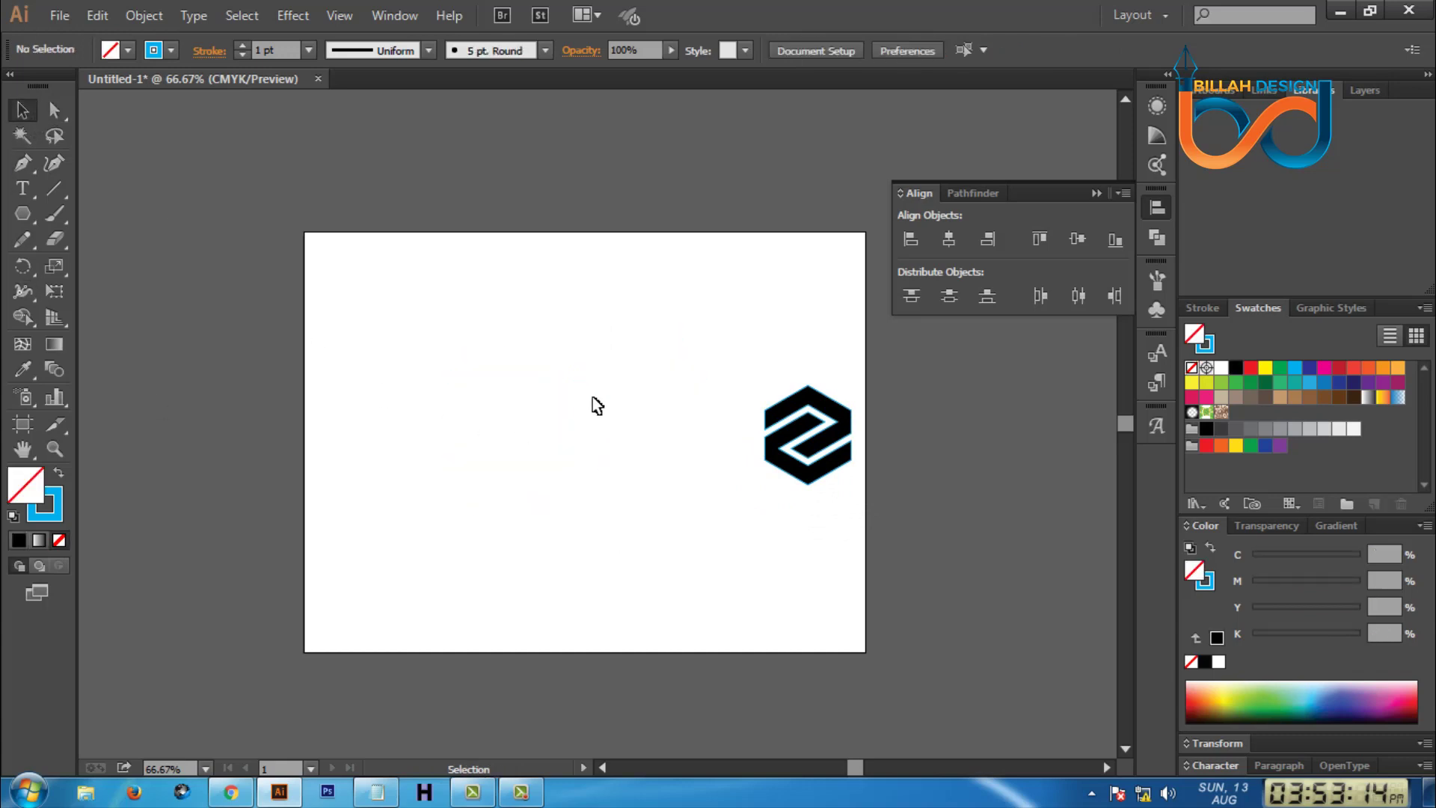
click(822, 458)
drag(823, 458, 626, 466)
click(726, 563)
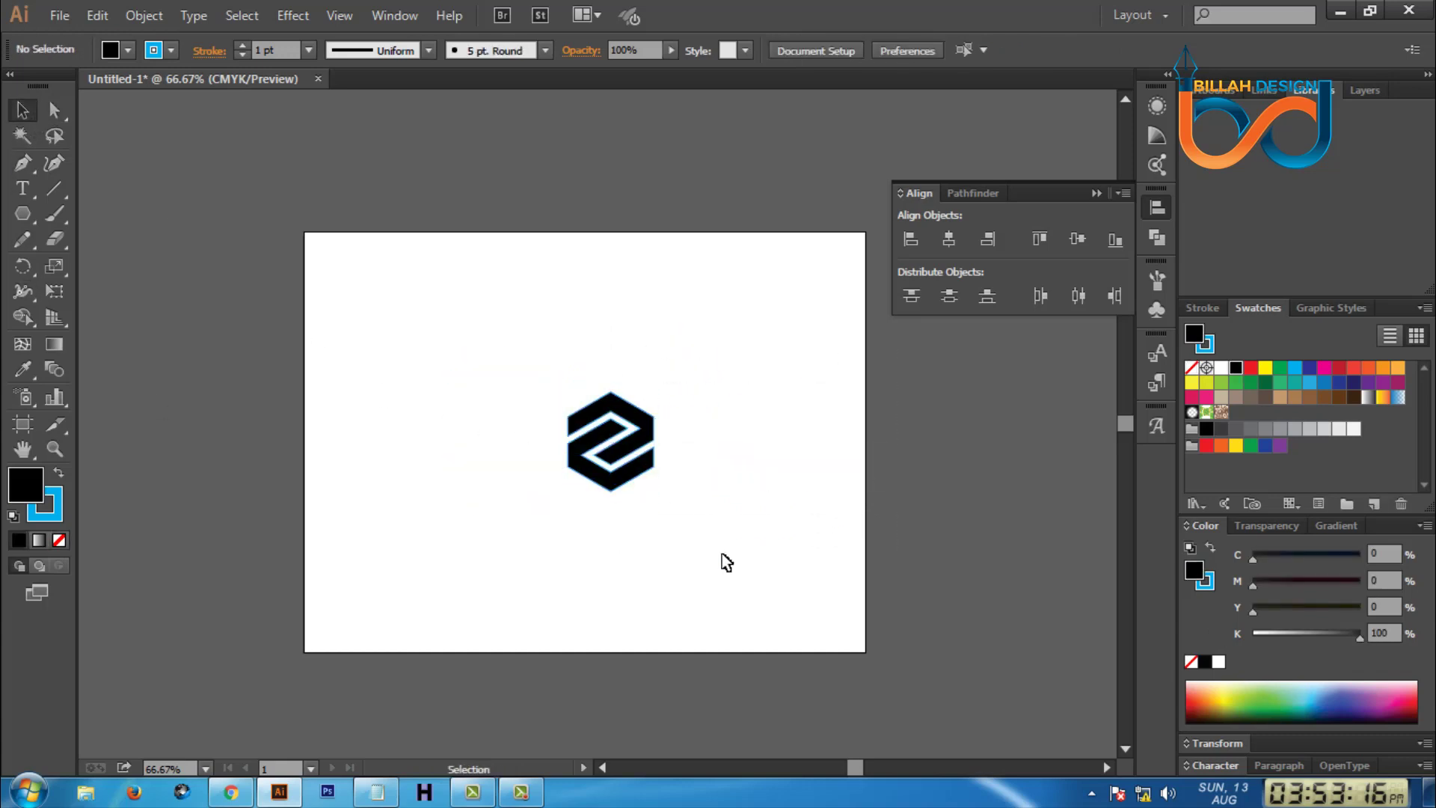
key(ctrl+plus)
key(ctrl+plus)
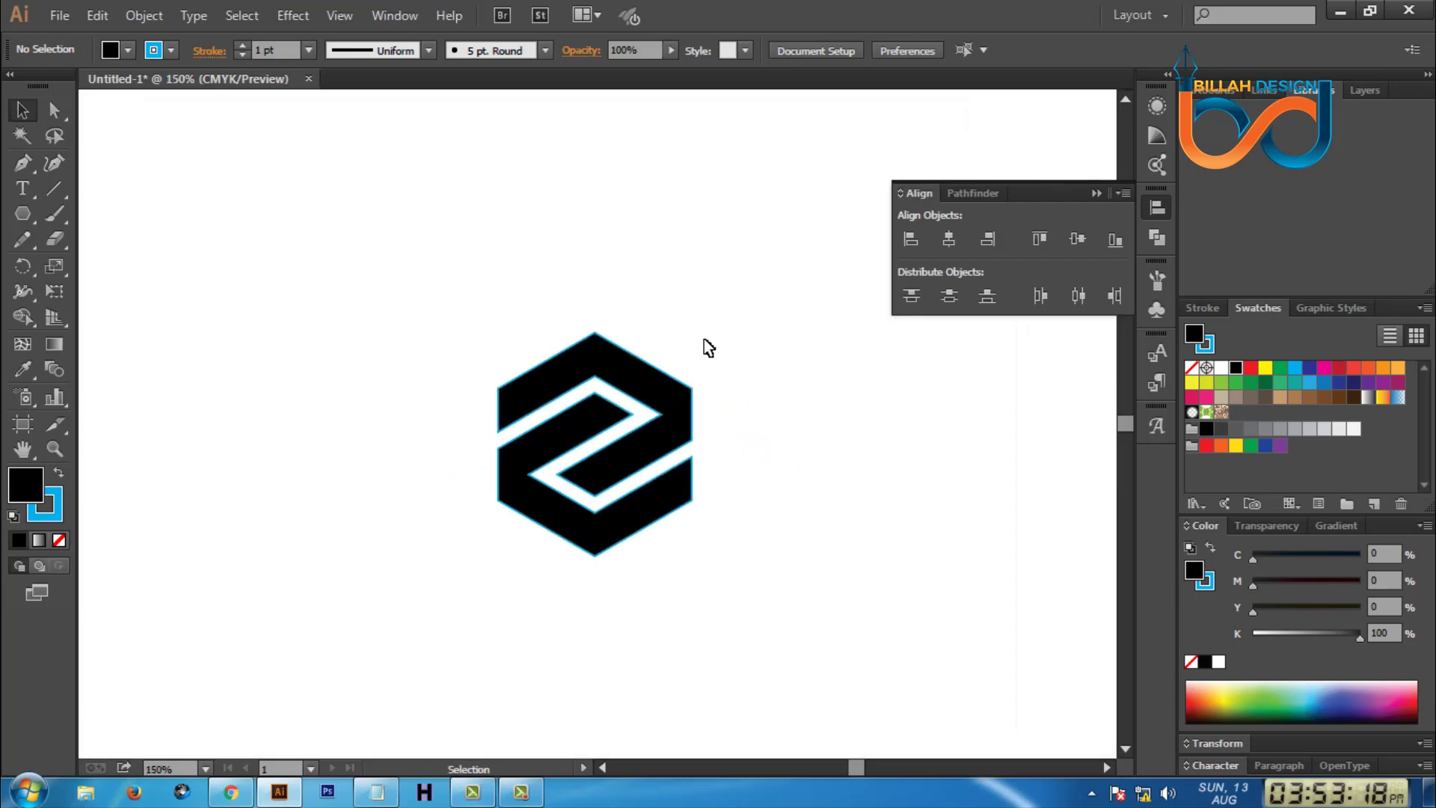
drag(708, 348, 472, 660)
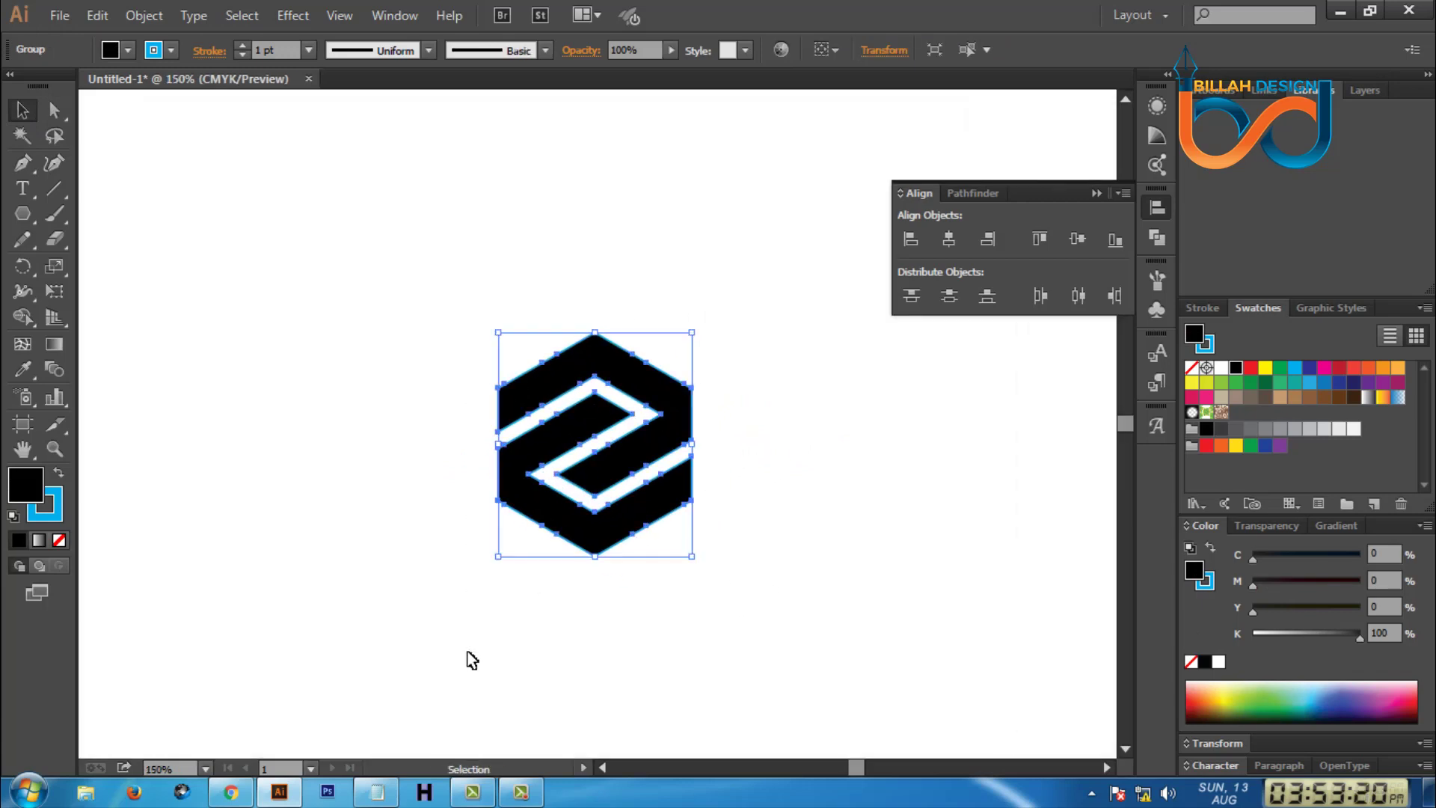
click(56, 509)
click(58, 540)
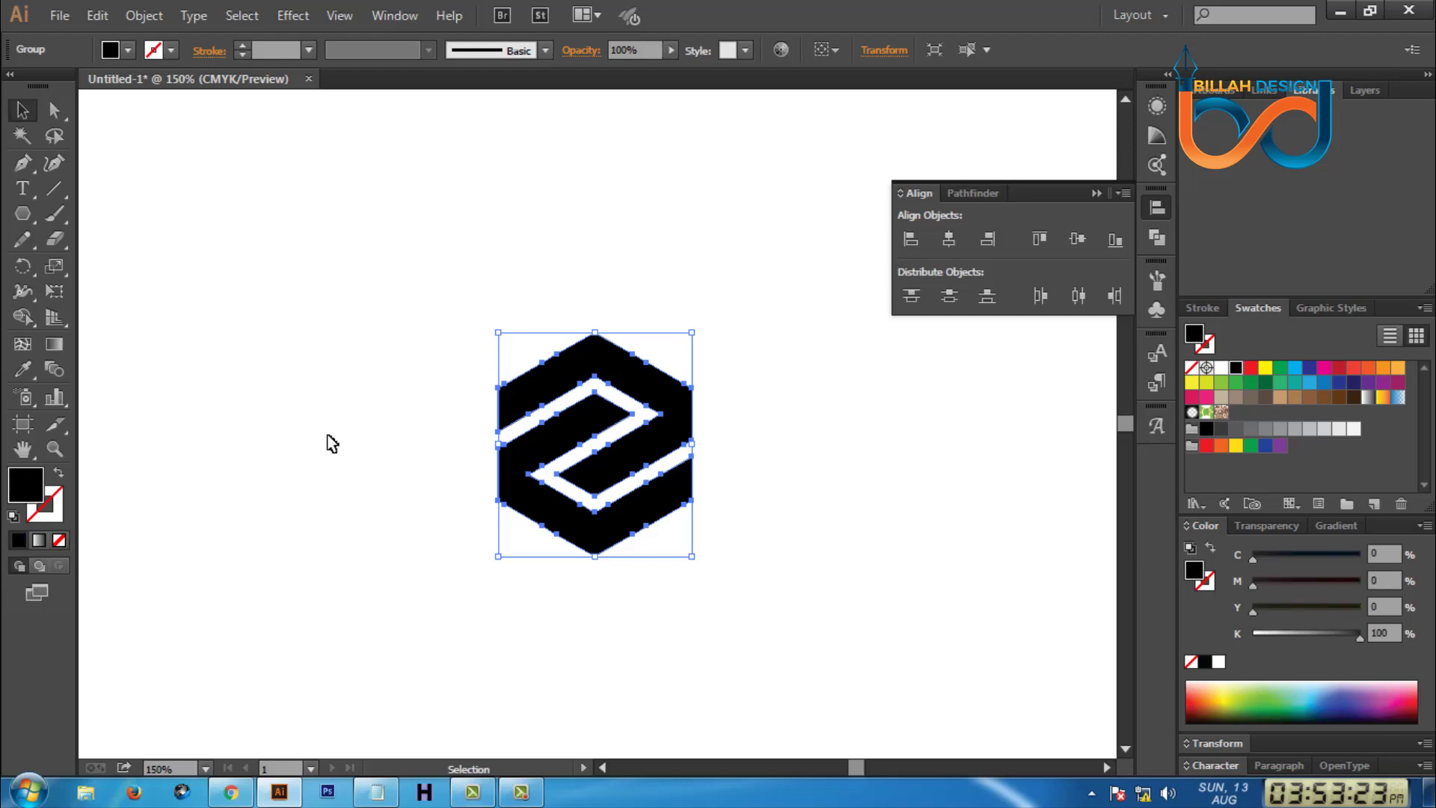
click(471, 388)
drag(692, 536, 784, 514)
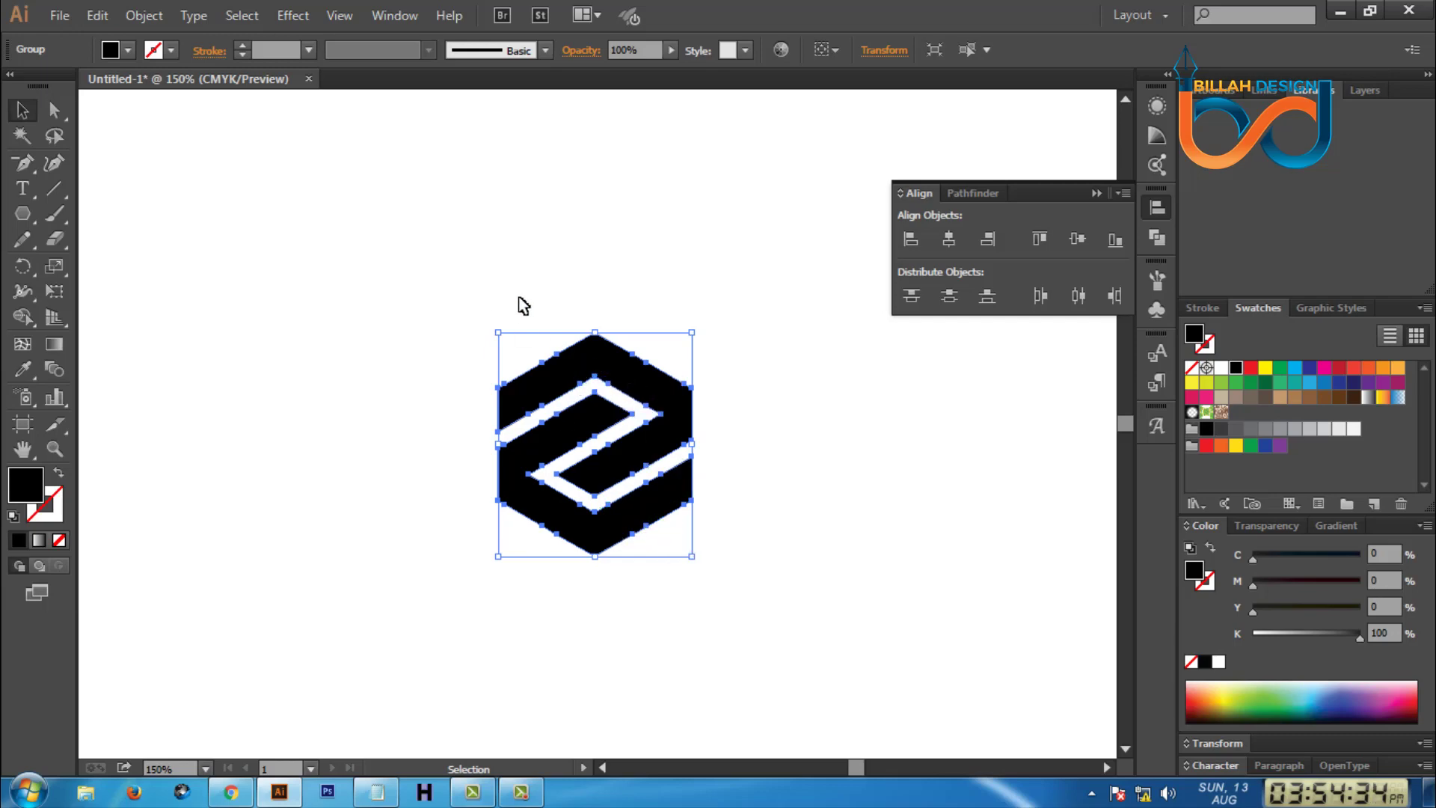
click(20, 165)
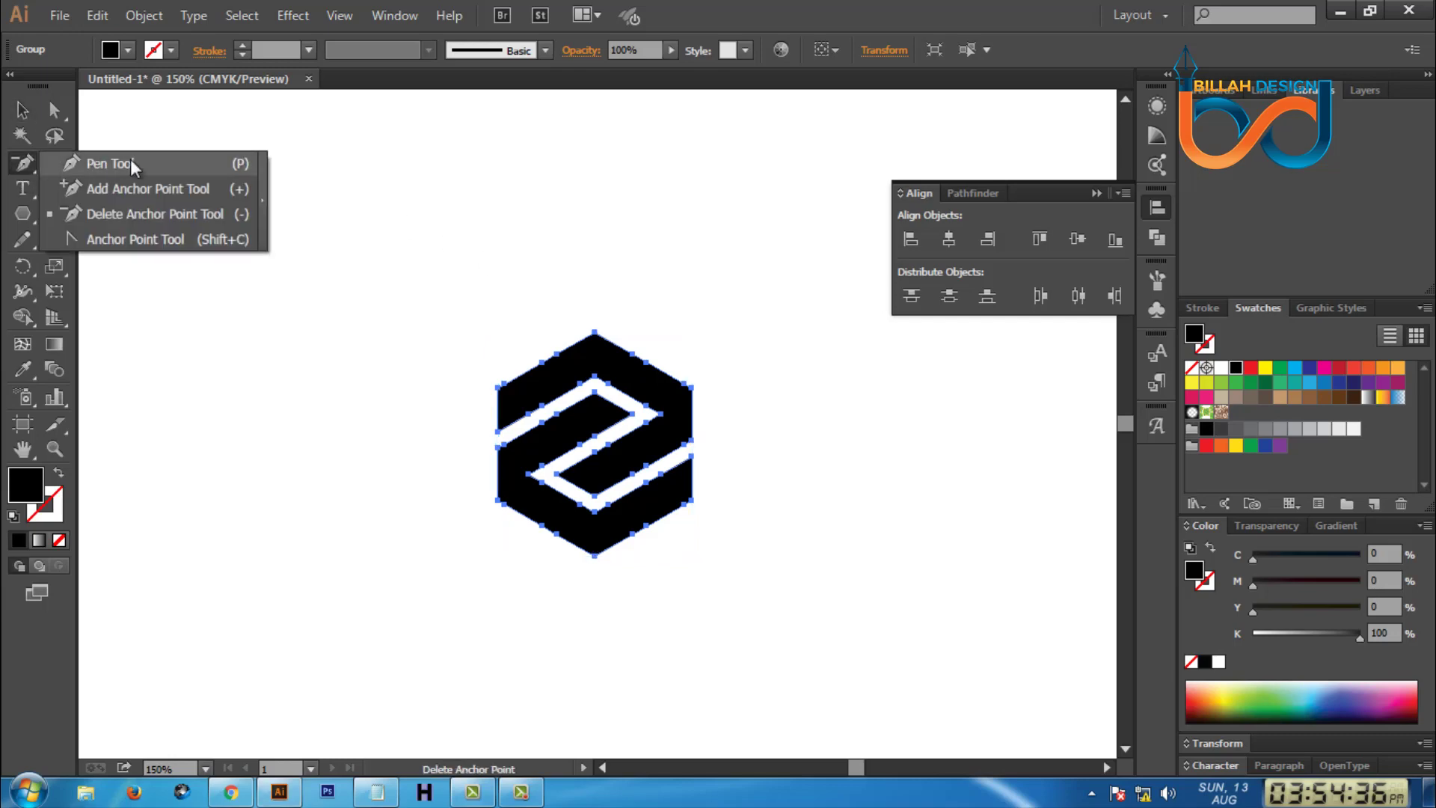
Float the anchor tools and delete extra anchors on the top edges, inner edge and stripe's right end.
click(258, 196)
drag(98, 193, 221, 147)
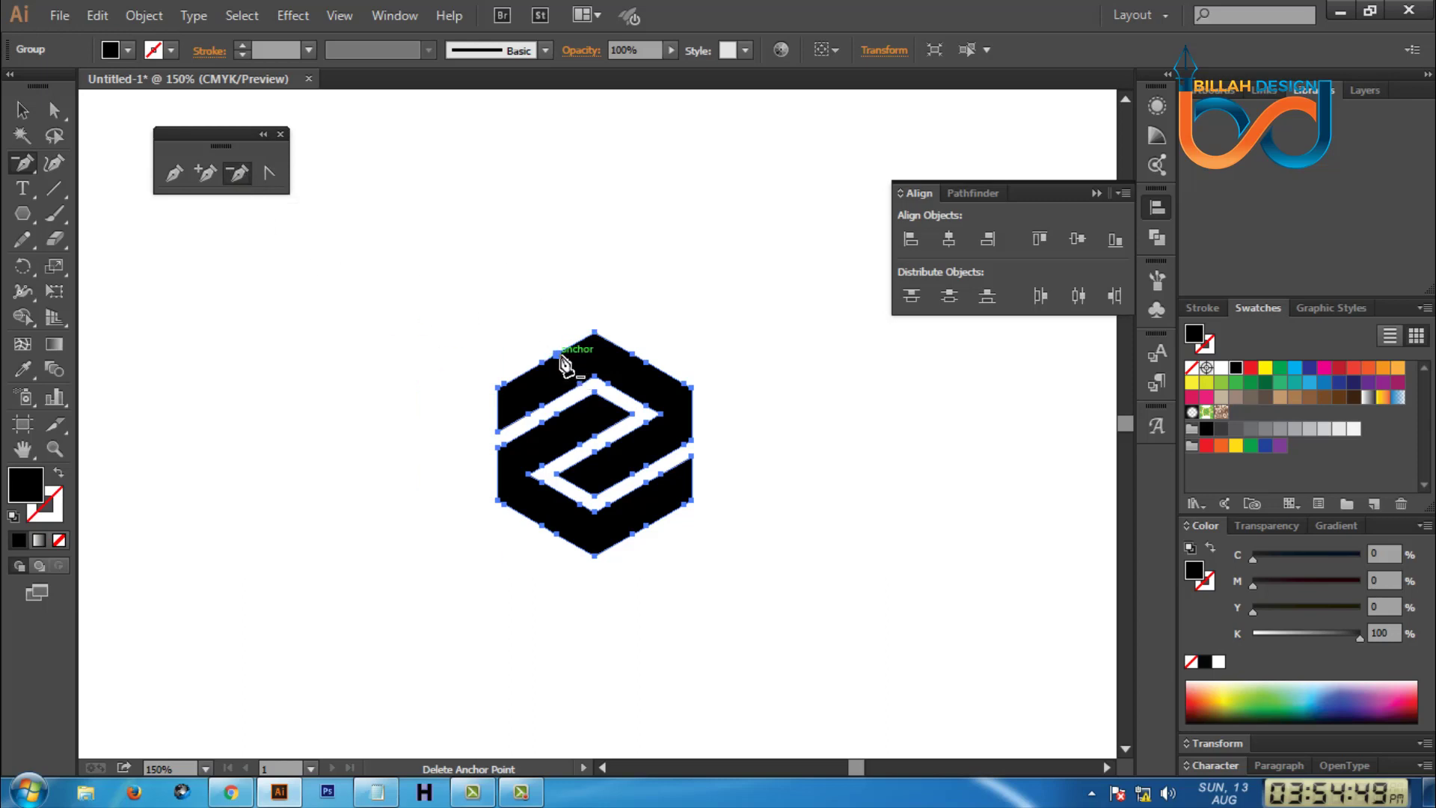
click(561, 356)
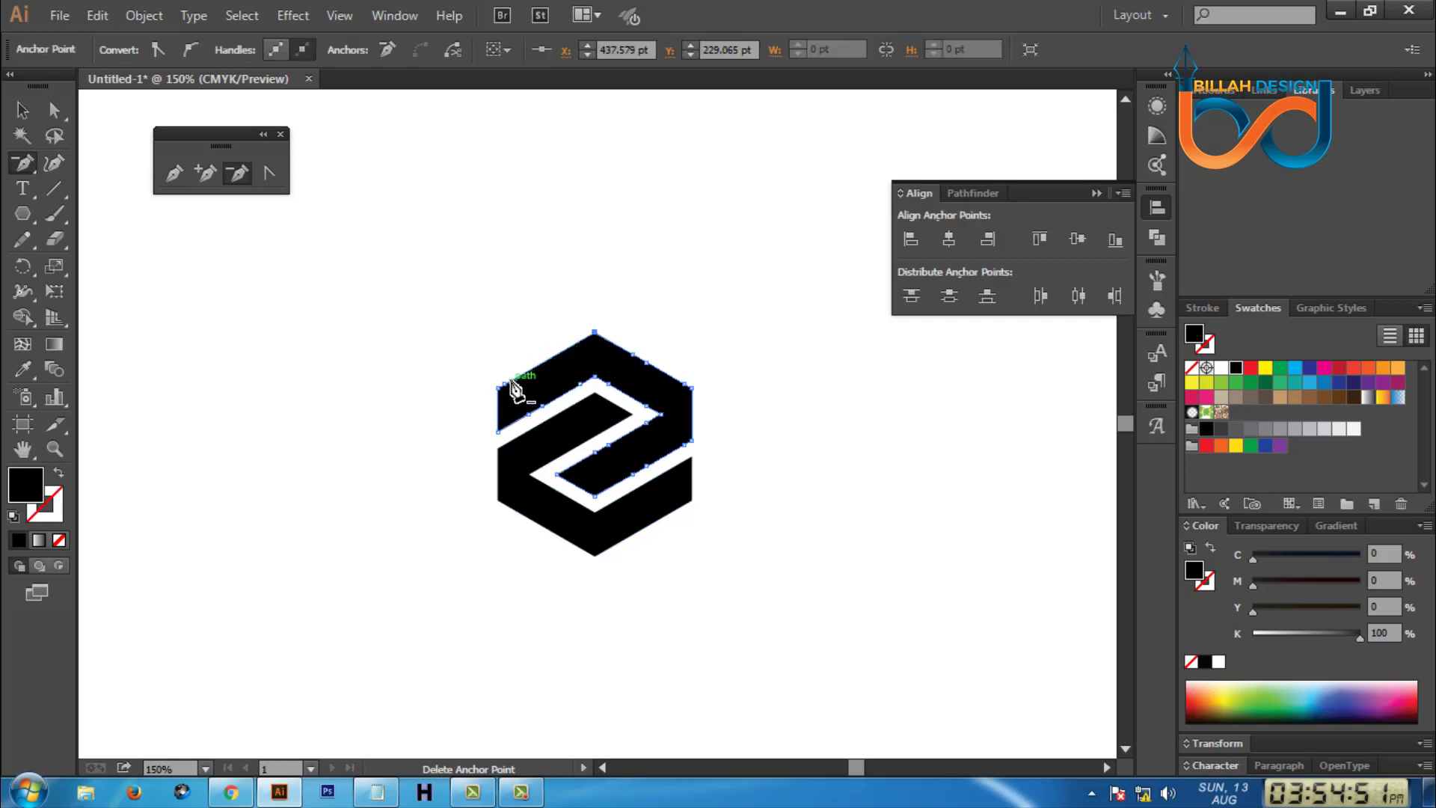
click(542, 405)
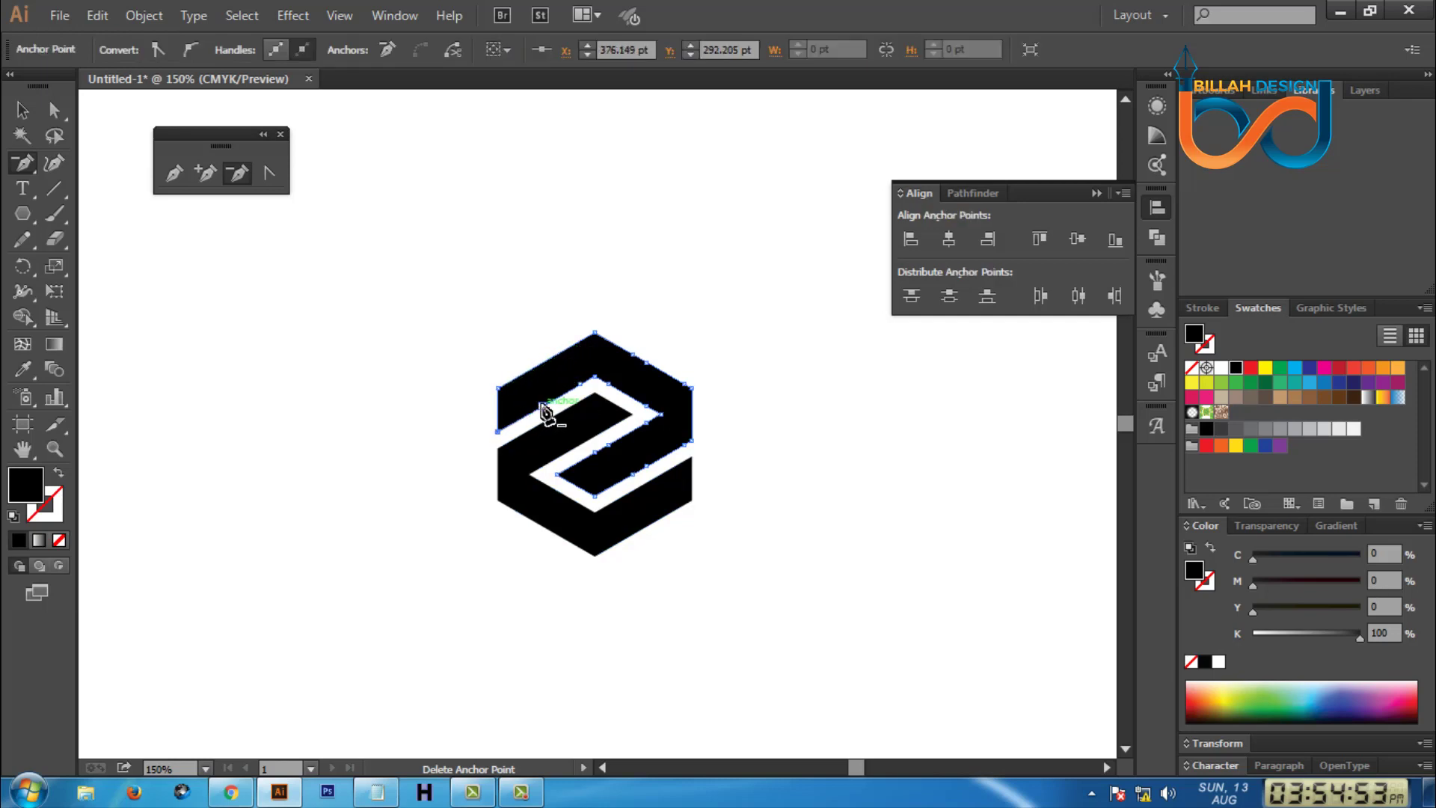
click(635, 357)
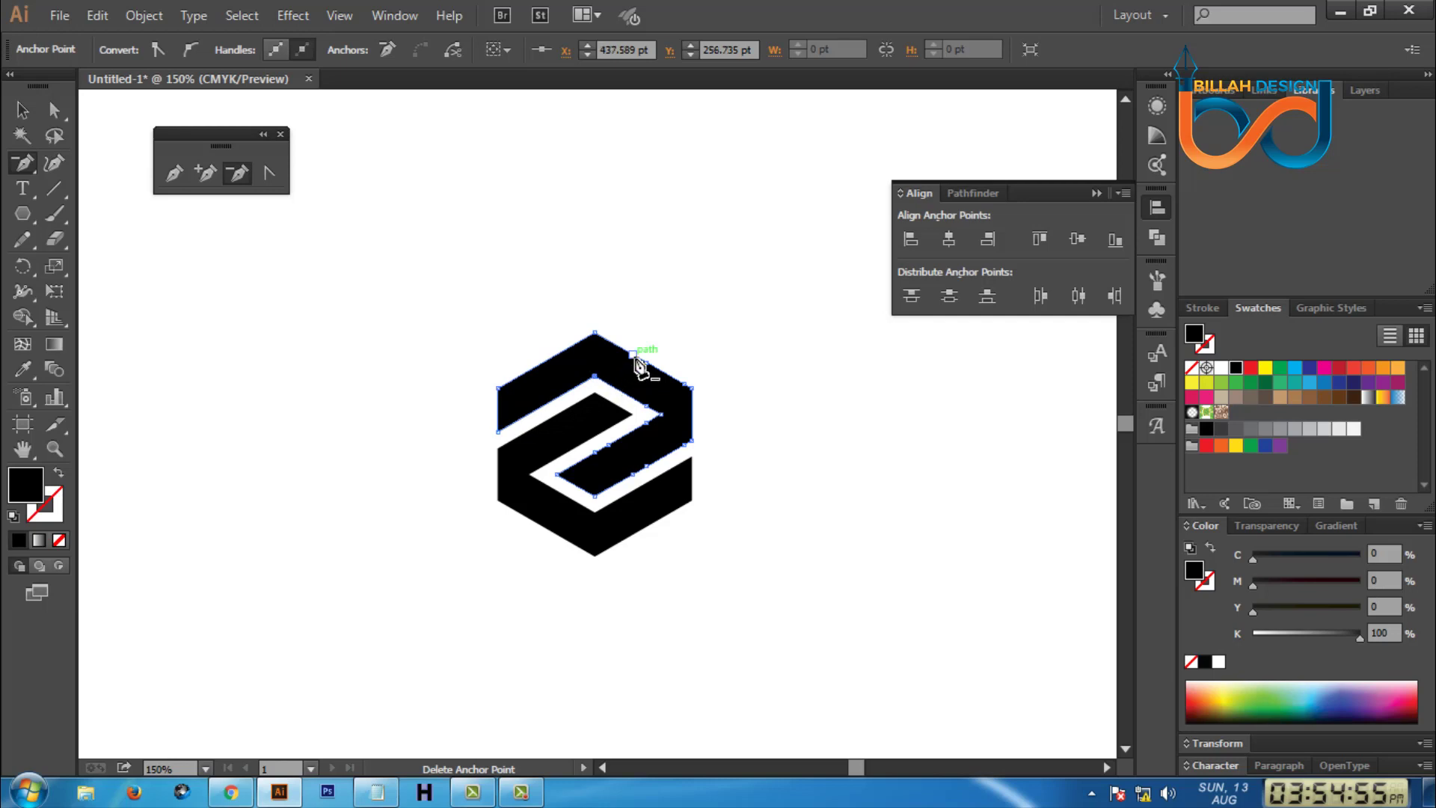
click(648, 421)
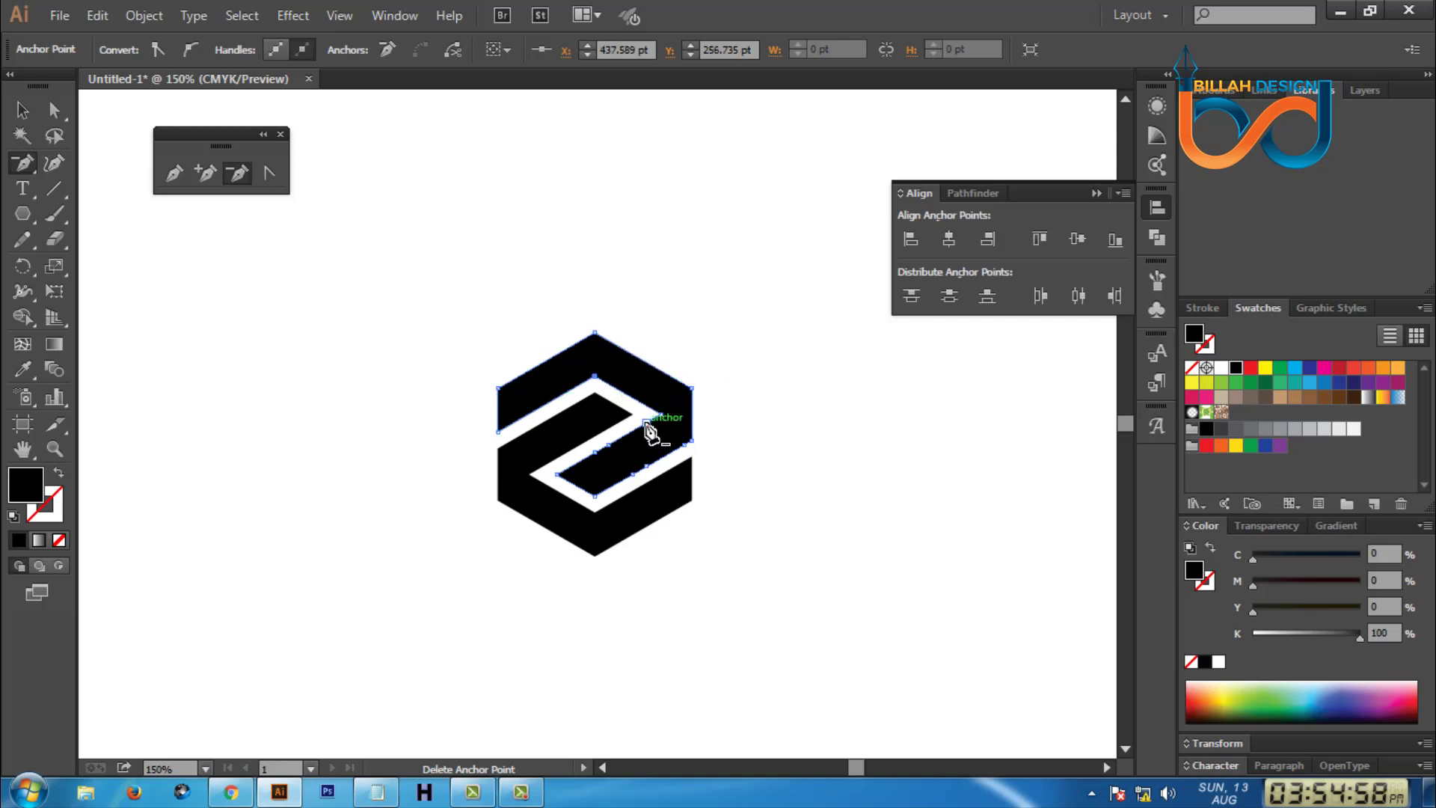
Delete the stripe's inner notch and lower-edge anchors, then deselect the path.
click(596, 453)
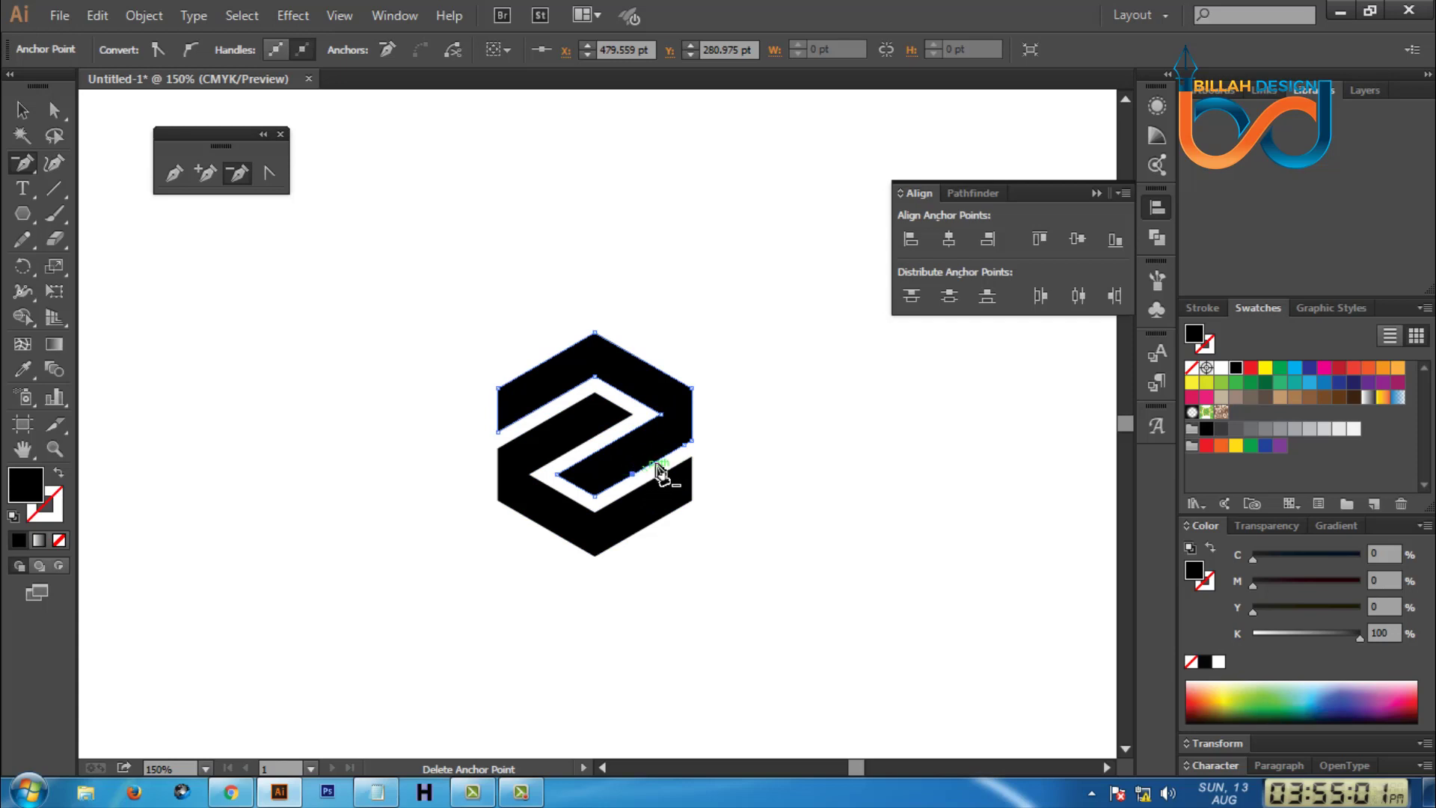
click(633, 474)
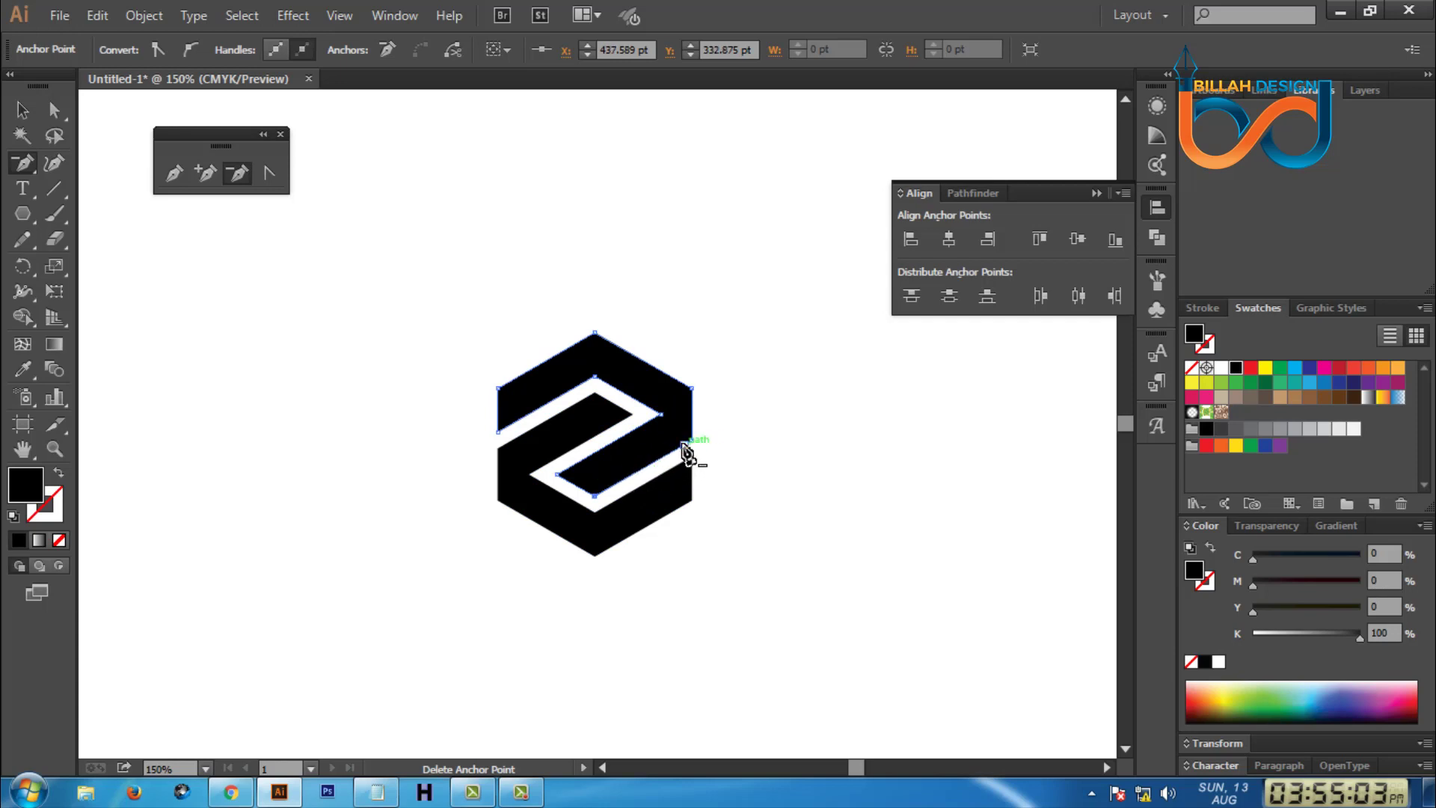
click(660, 476)
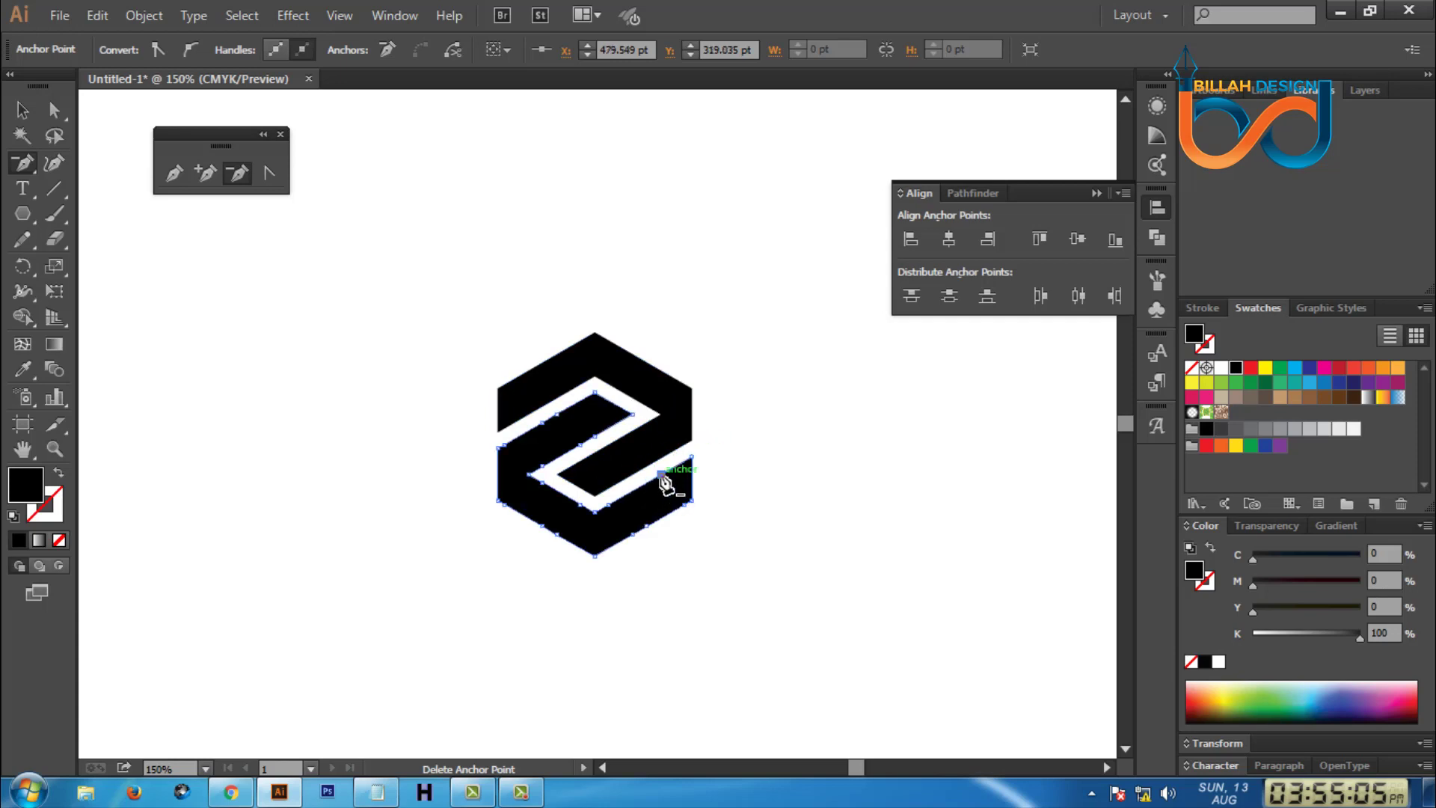
click(661, 475)
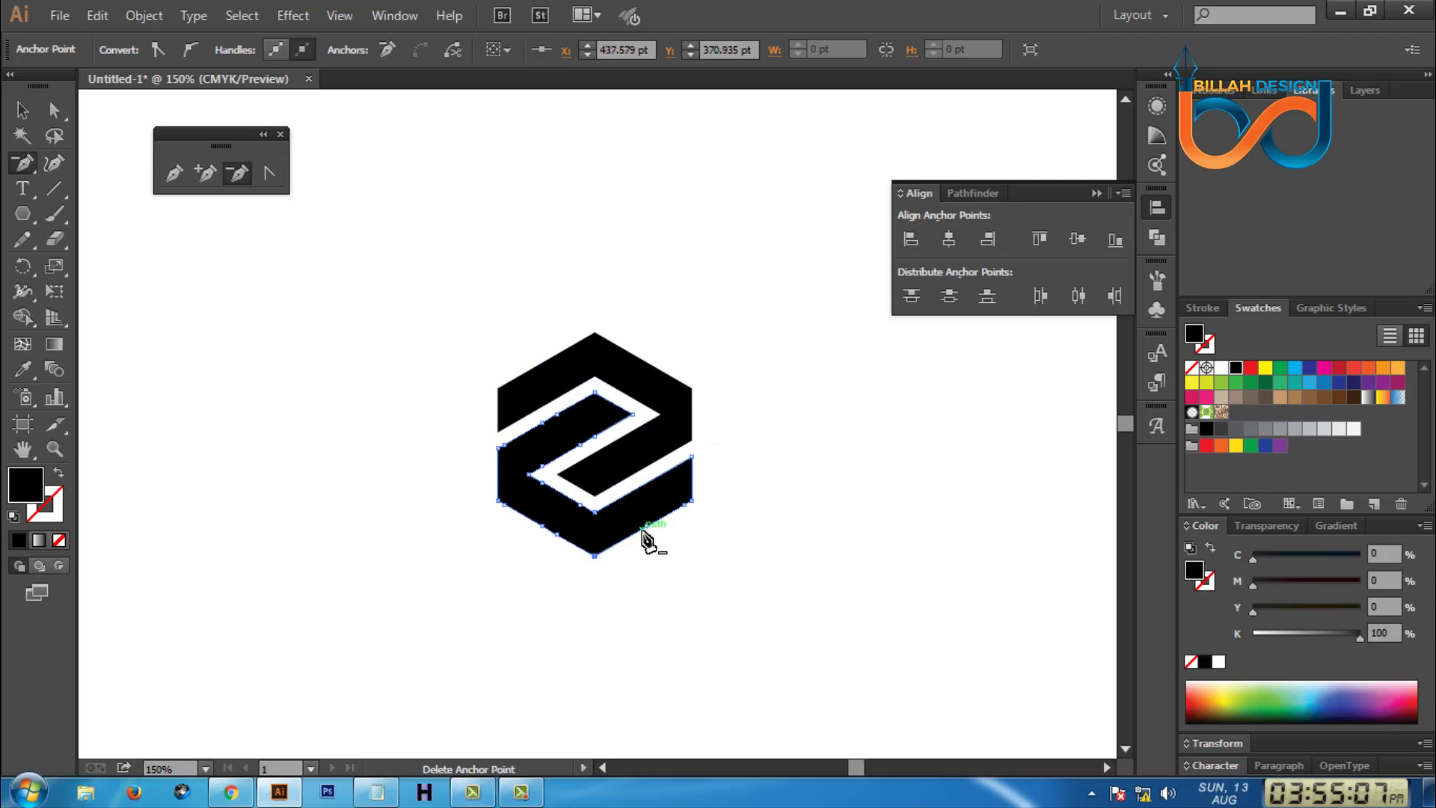
key(v)
click(593, 648)
key(ctrl+minus)
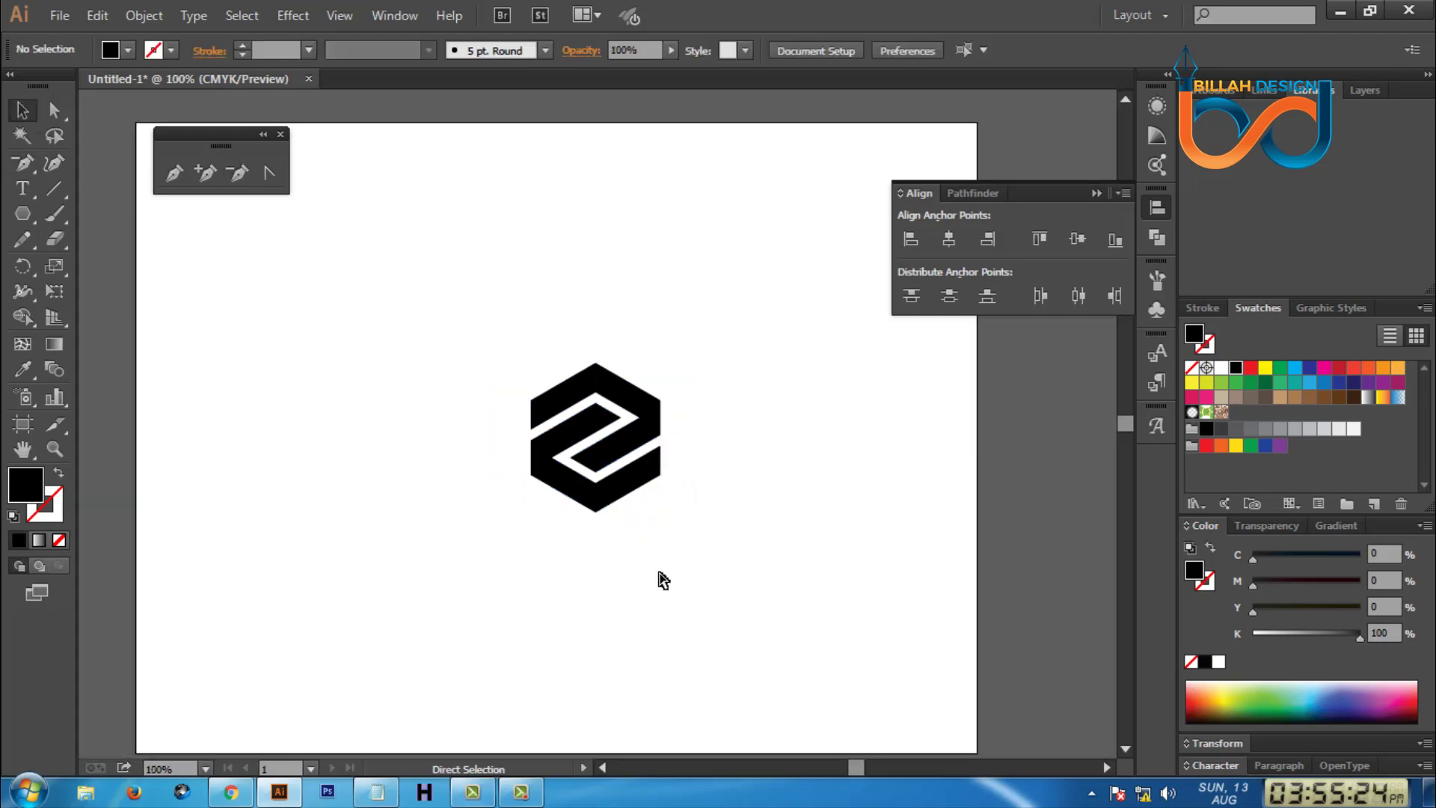
key(ctrl+minus)
drag(448, 370, 702, 523)
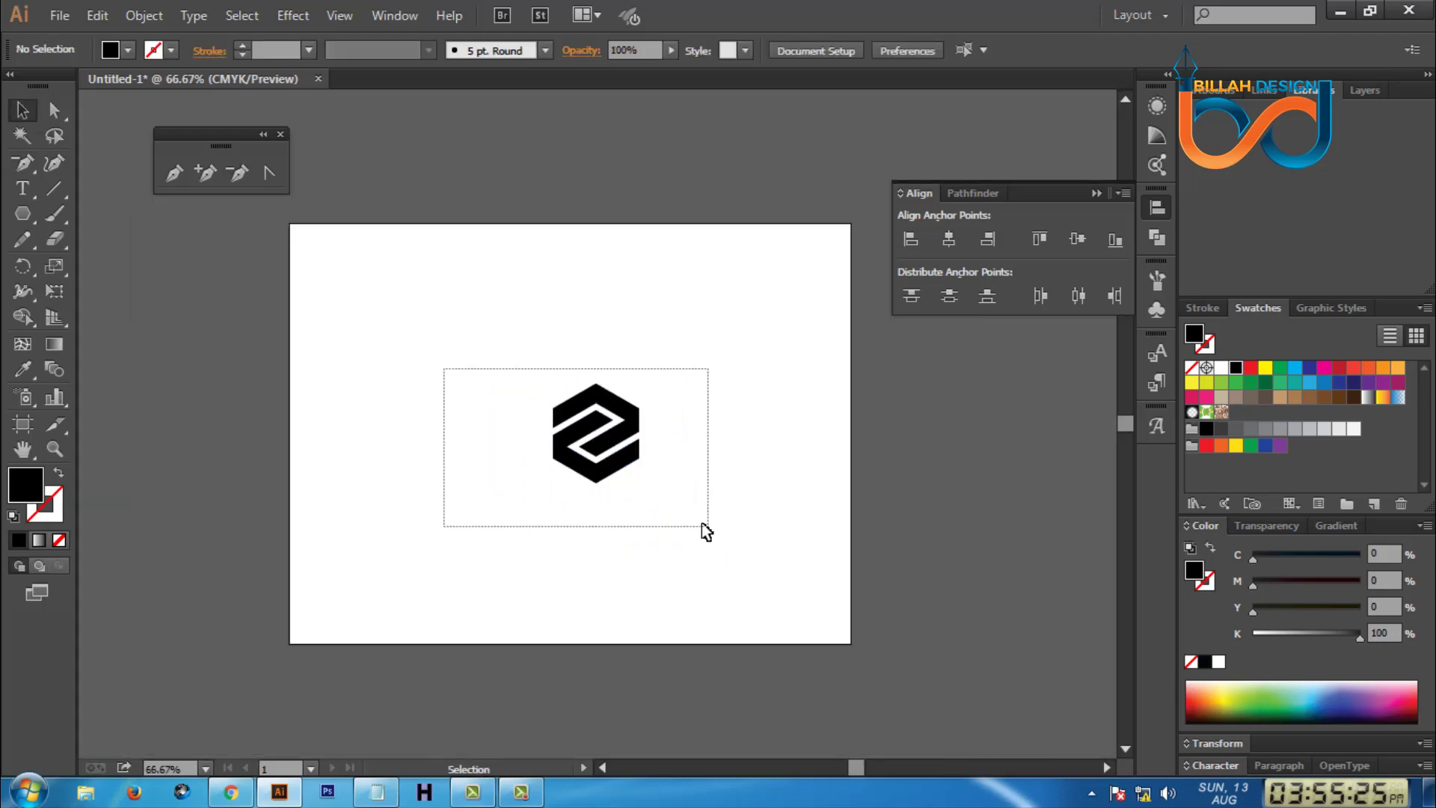
click(649, 440)
click(565, 415)
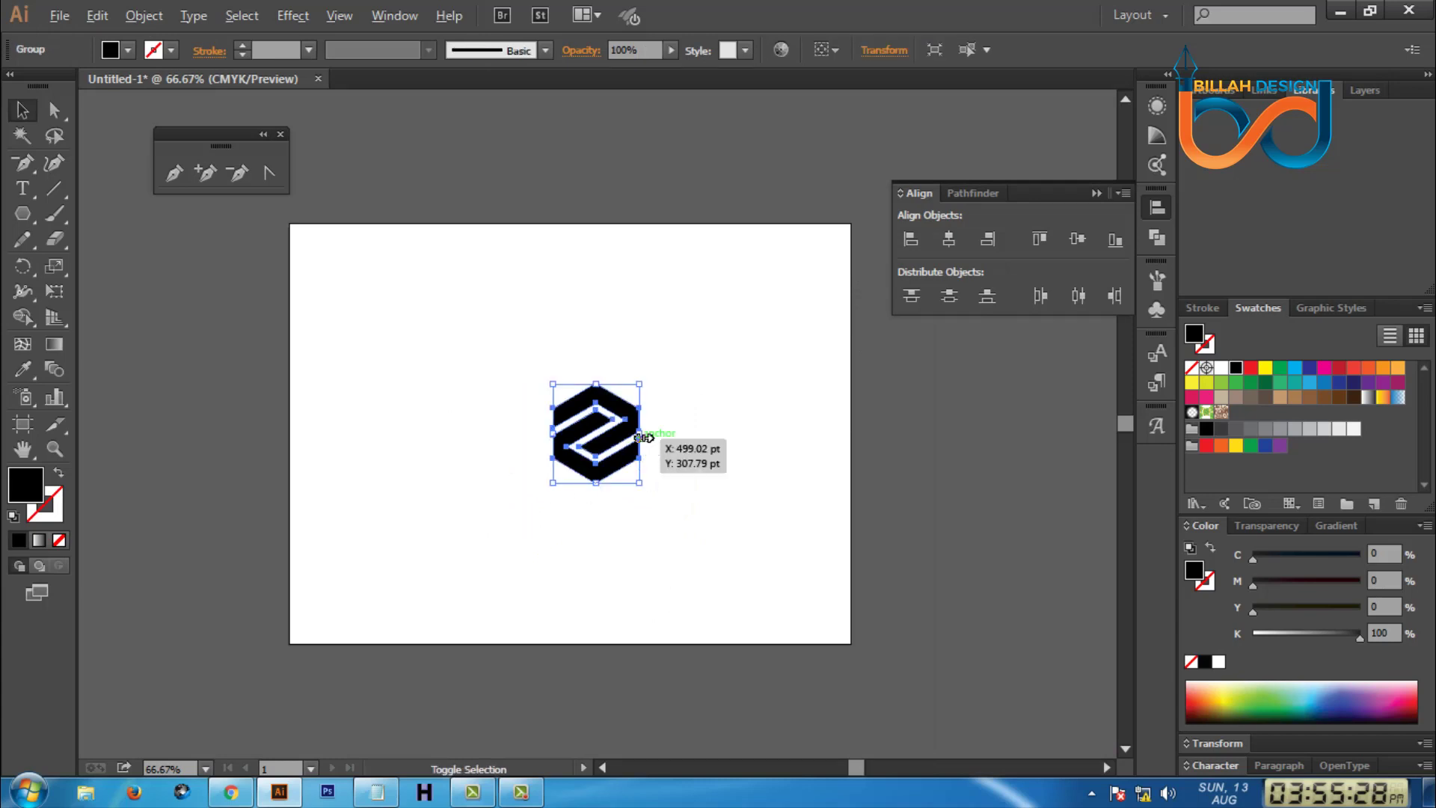
click(745, 504)
key(ctrl+plus)
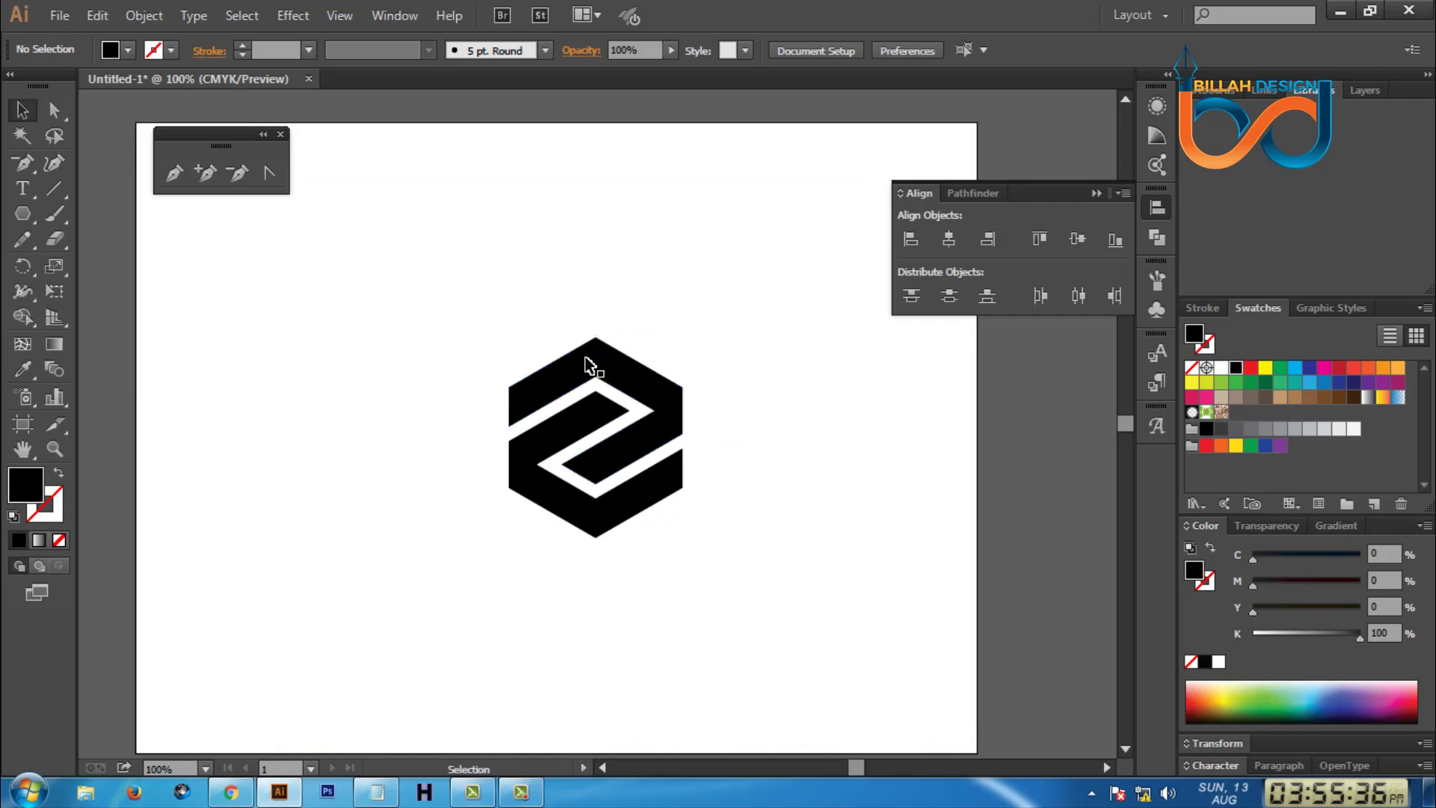
Round the hexagon's top corner anchor slightly using Direct Selection.
click(54, 110)
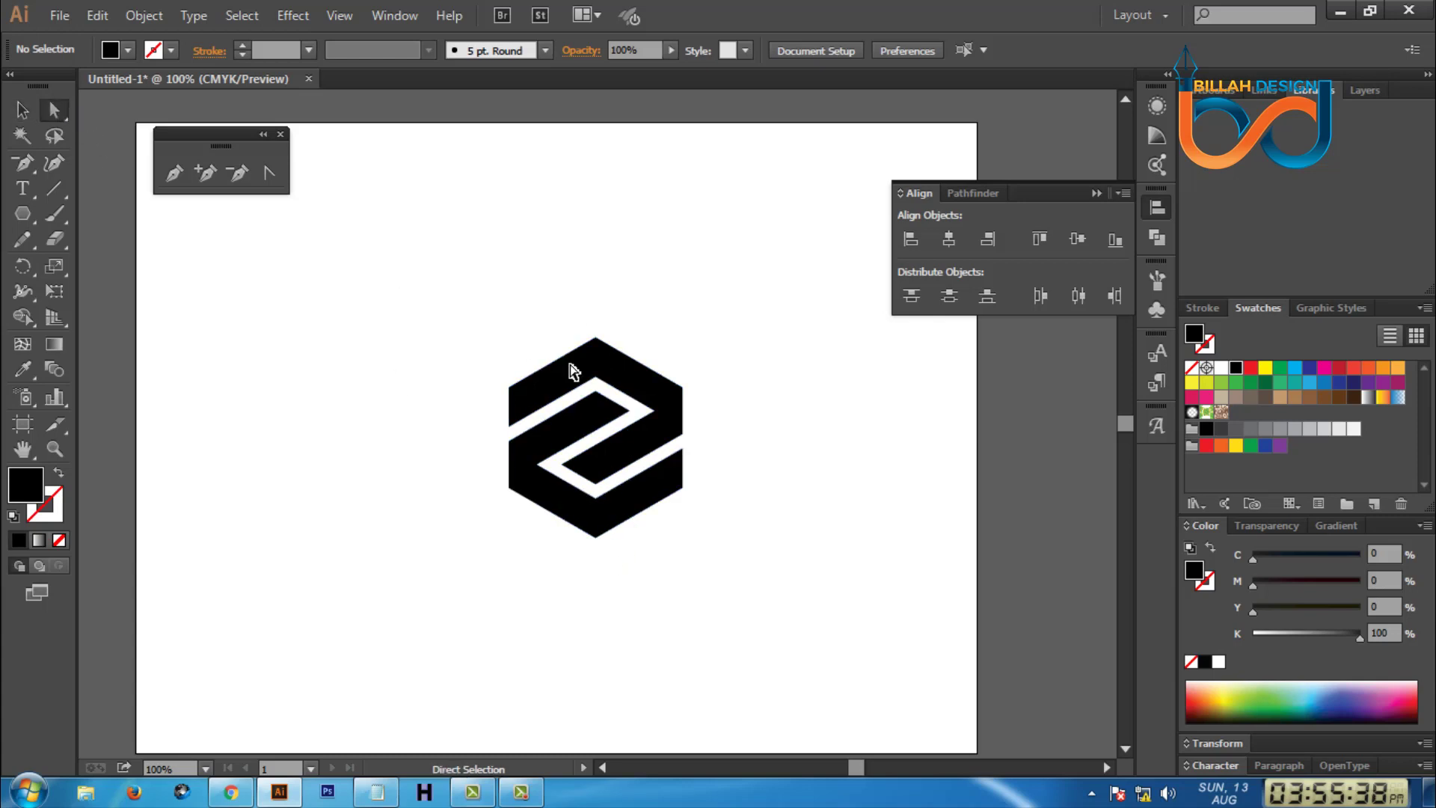
drag(591, 300, 638, 355)
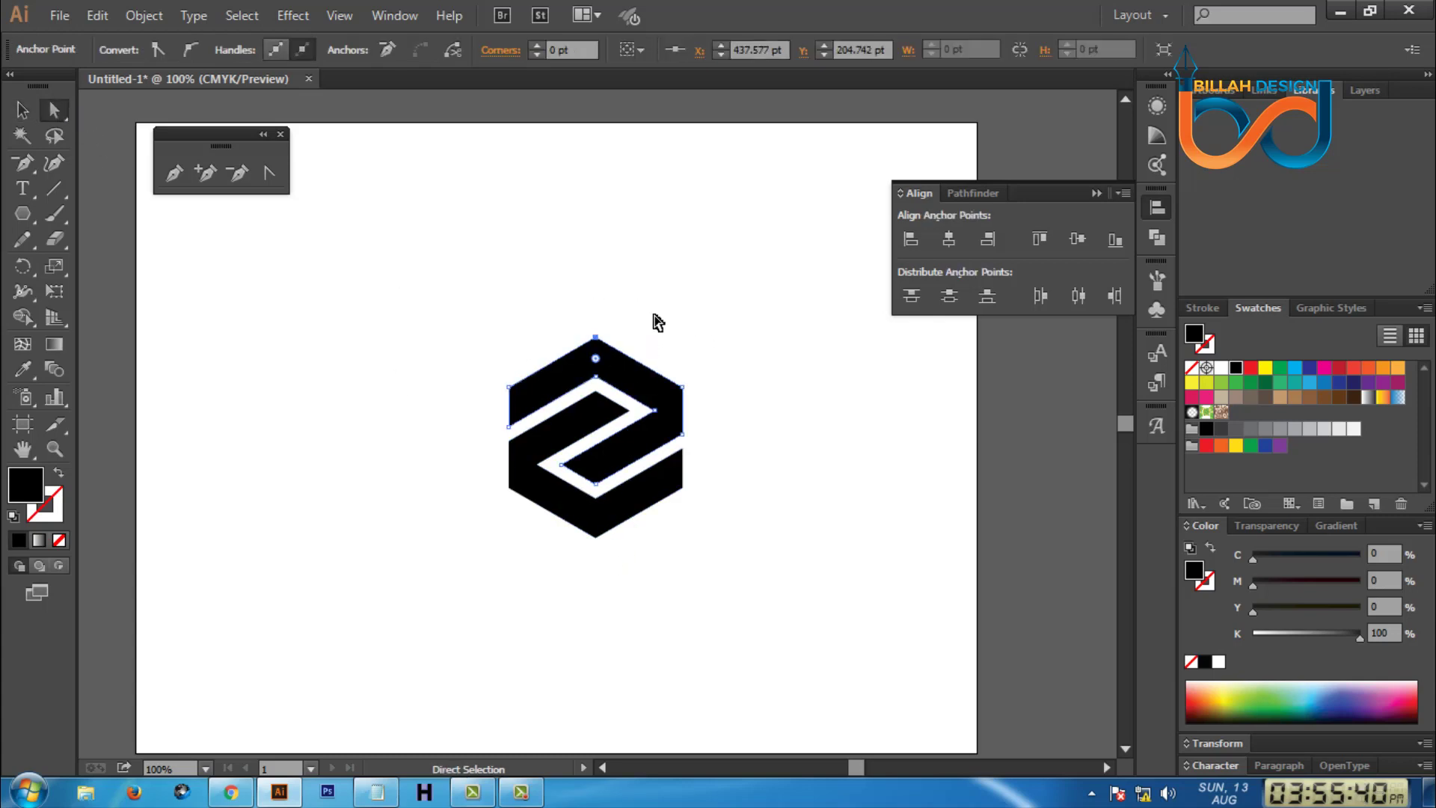
click(537, 46)
click(537, 45)
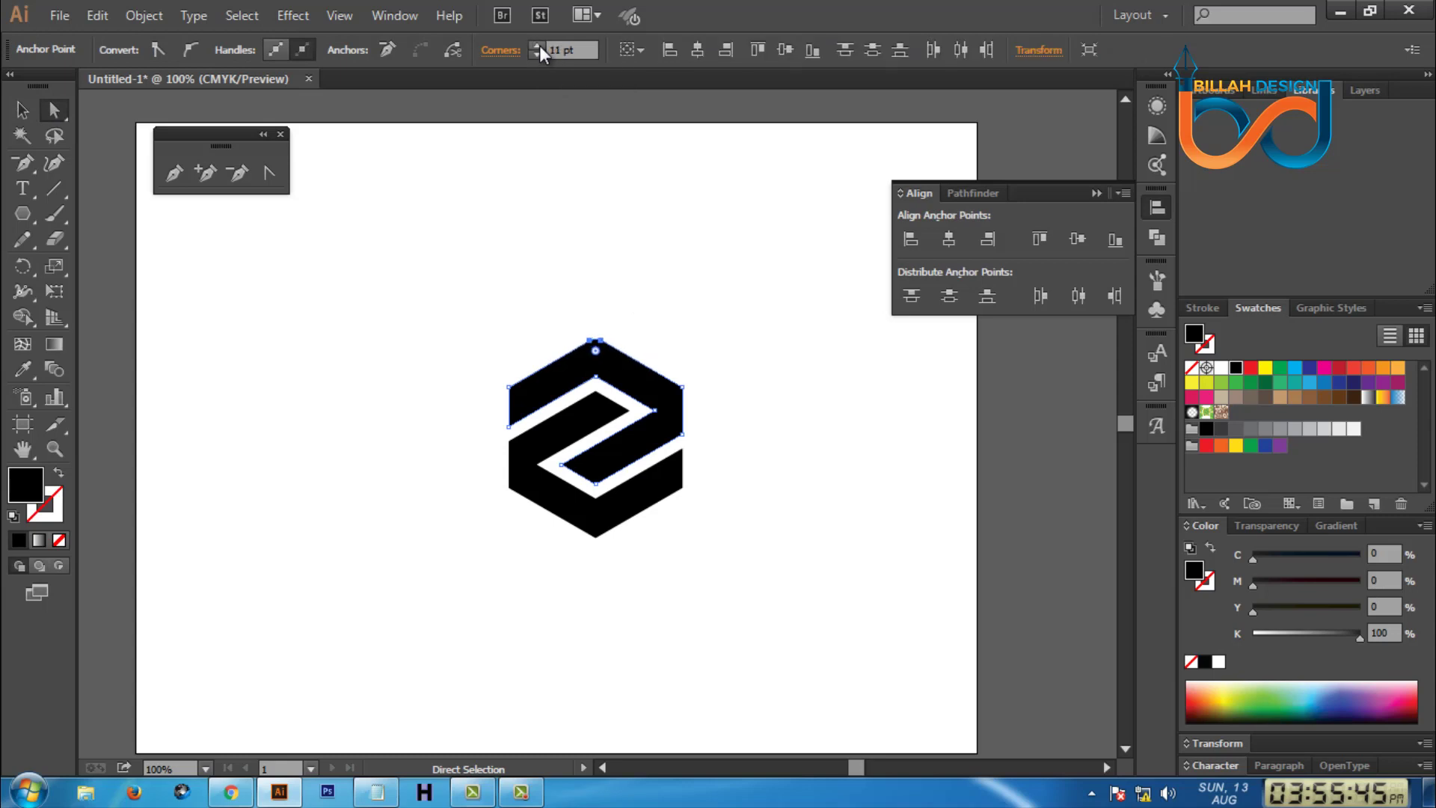
click(540, 45)
click(540, 45)
click(674, 208)
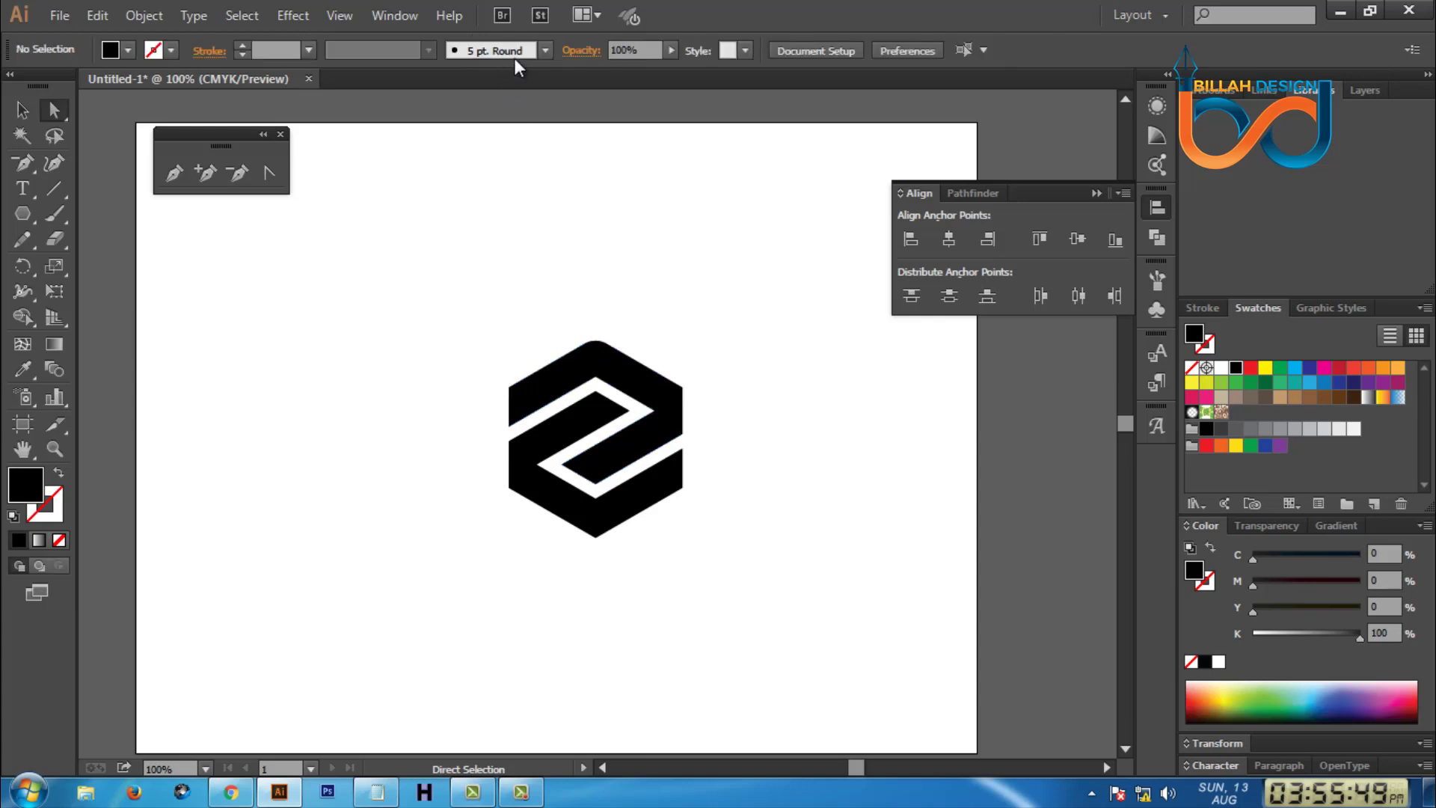
click(596, 340)
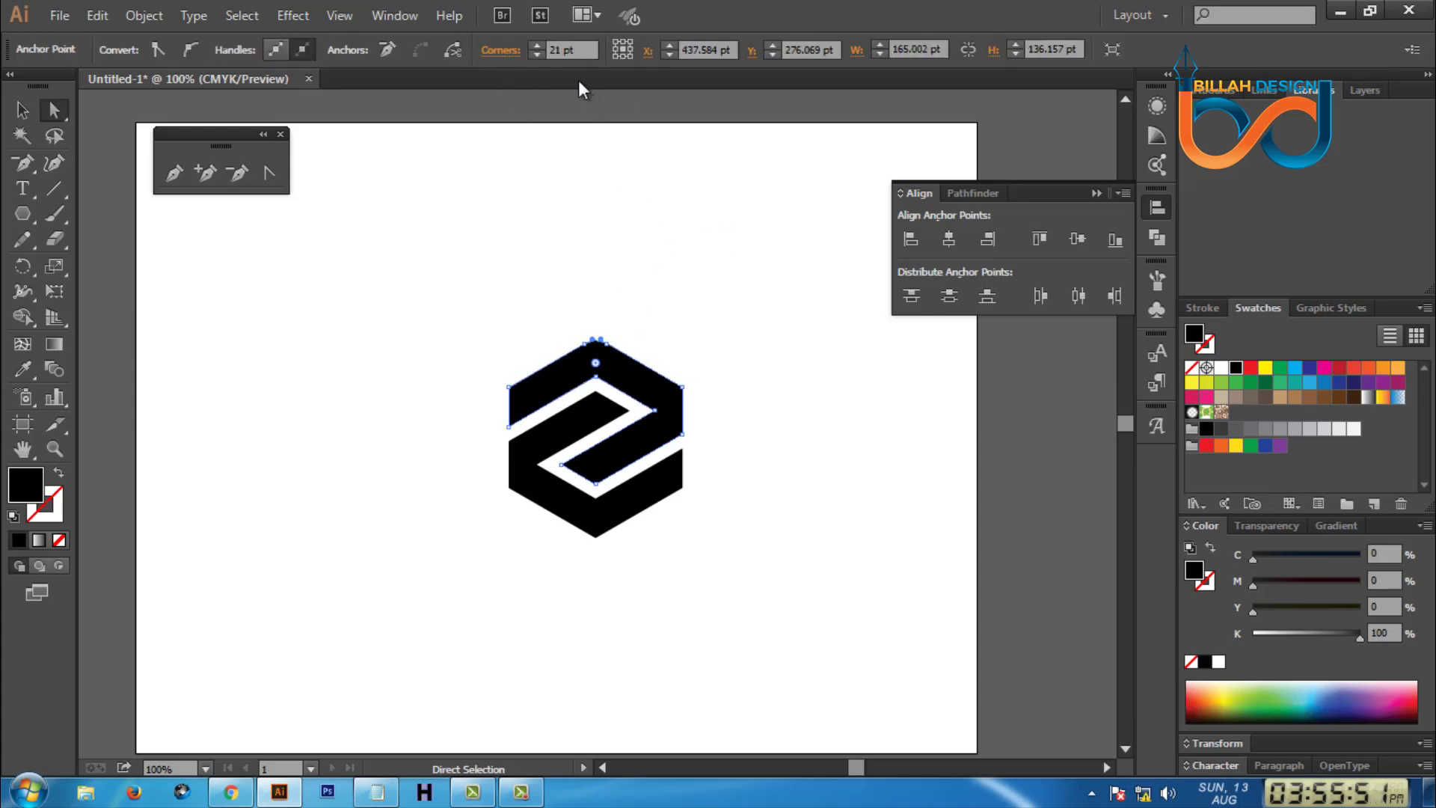
click(771, 324)
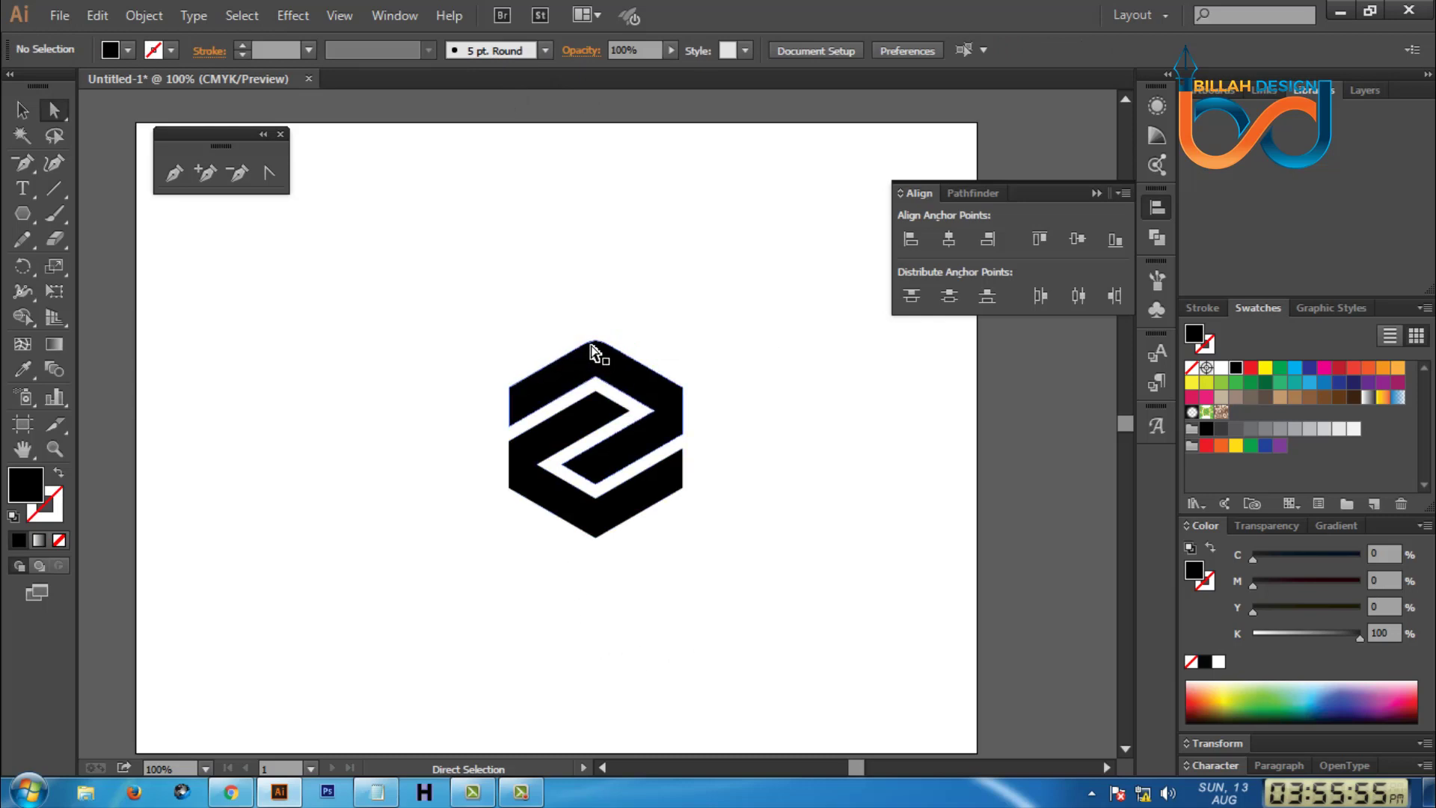
Select the hexagon's bottom and outer corner anchors and set their corner radius to 2.
drag(561, 576, 627, 527)
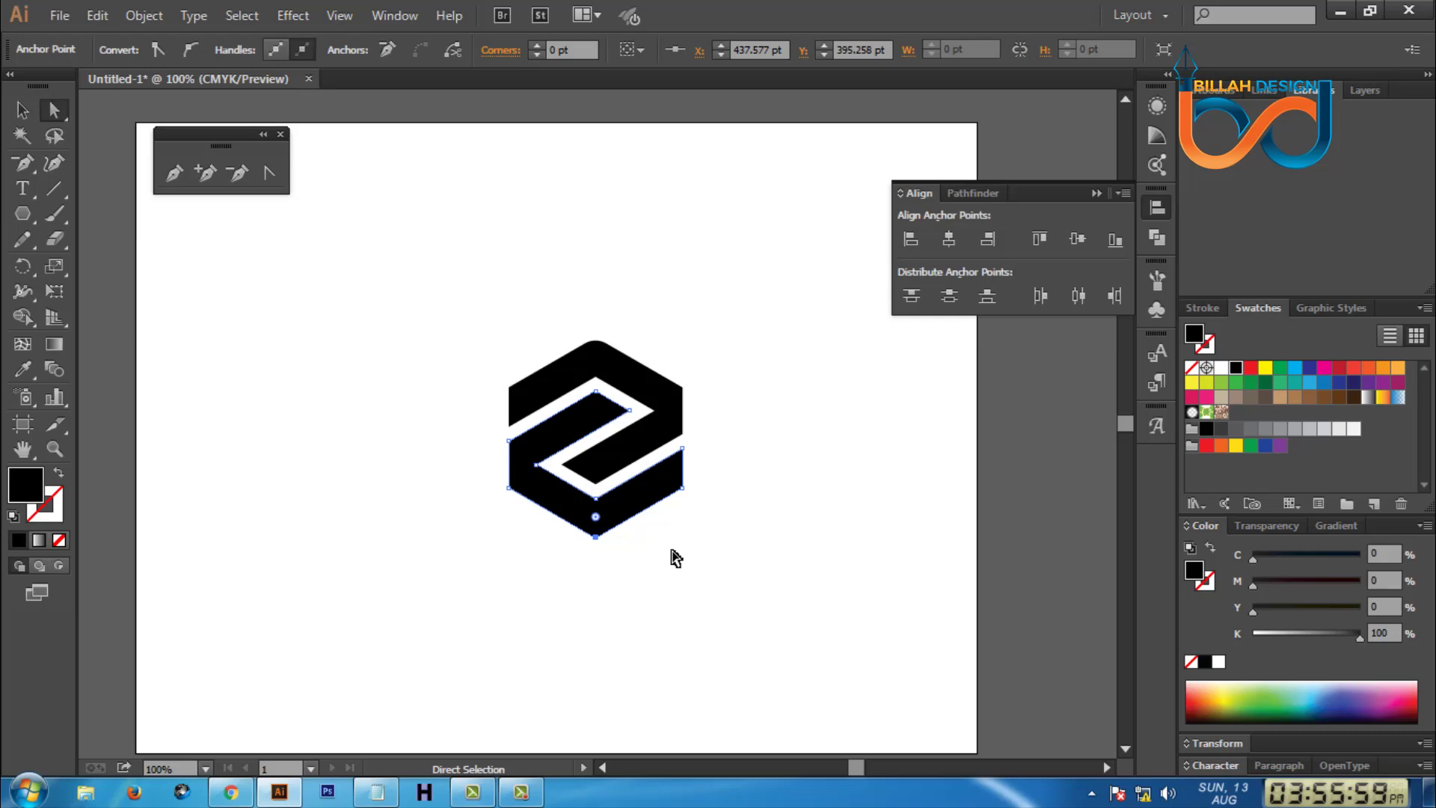
shift+click(684, 487)
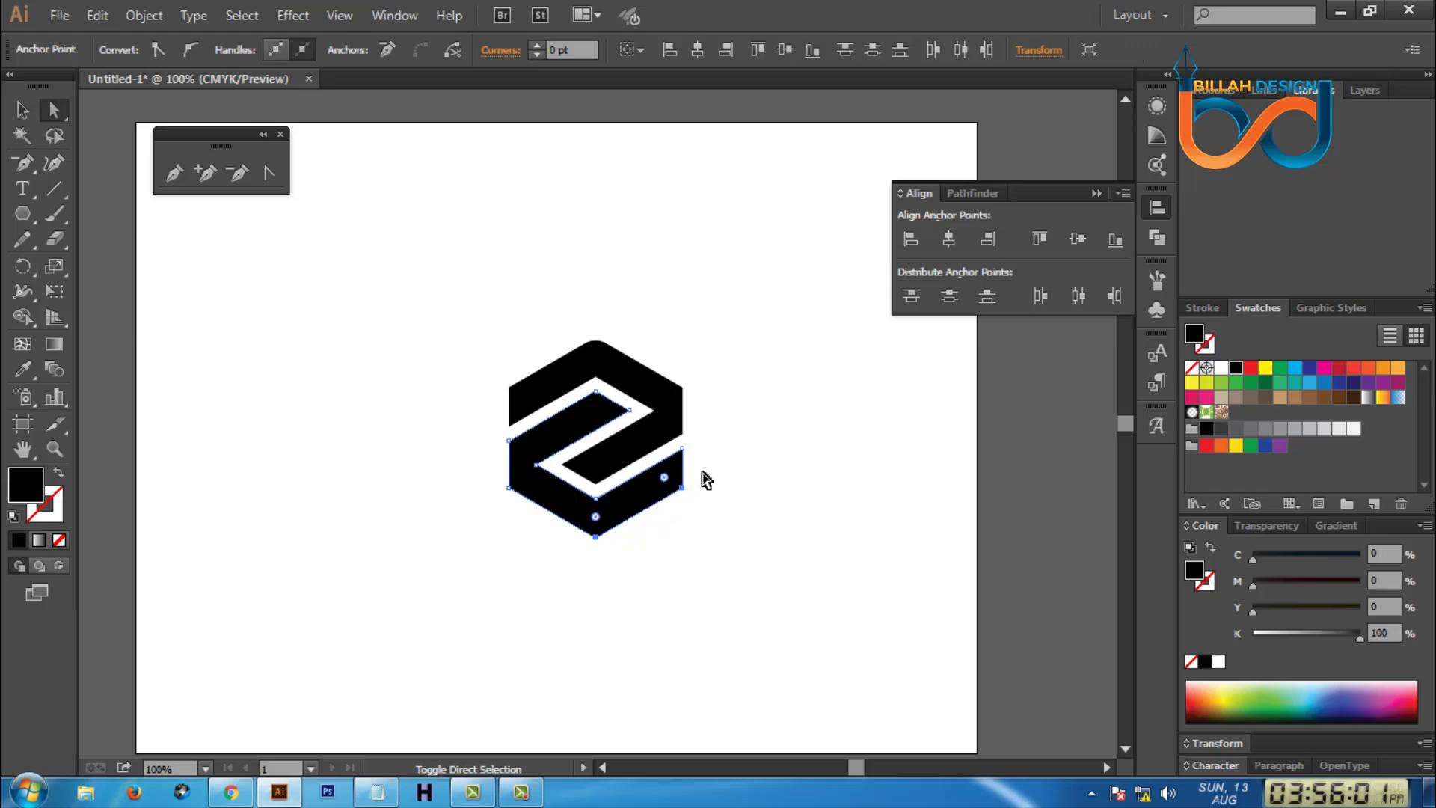
shift+click(683, 387)
shift+click(508, 387)
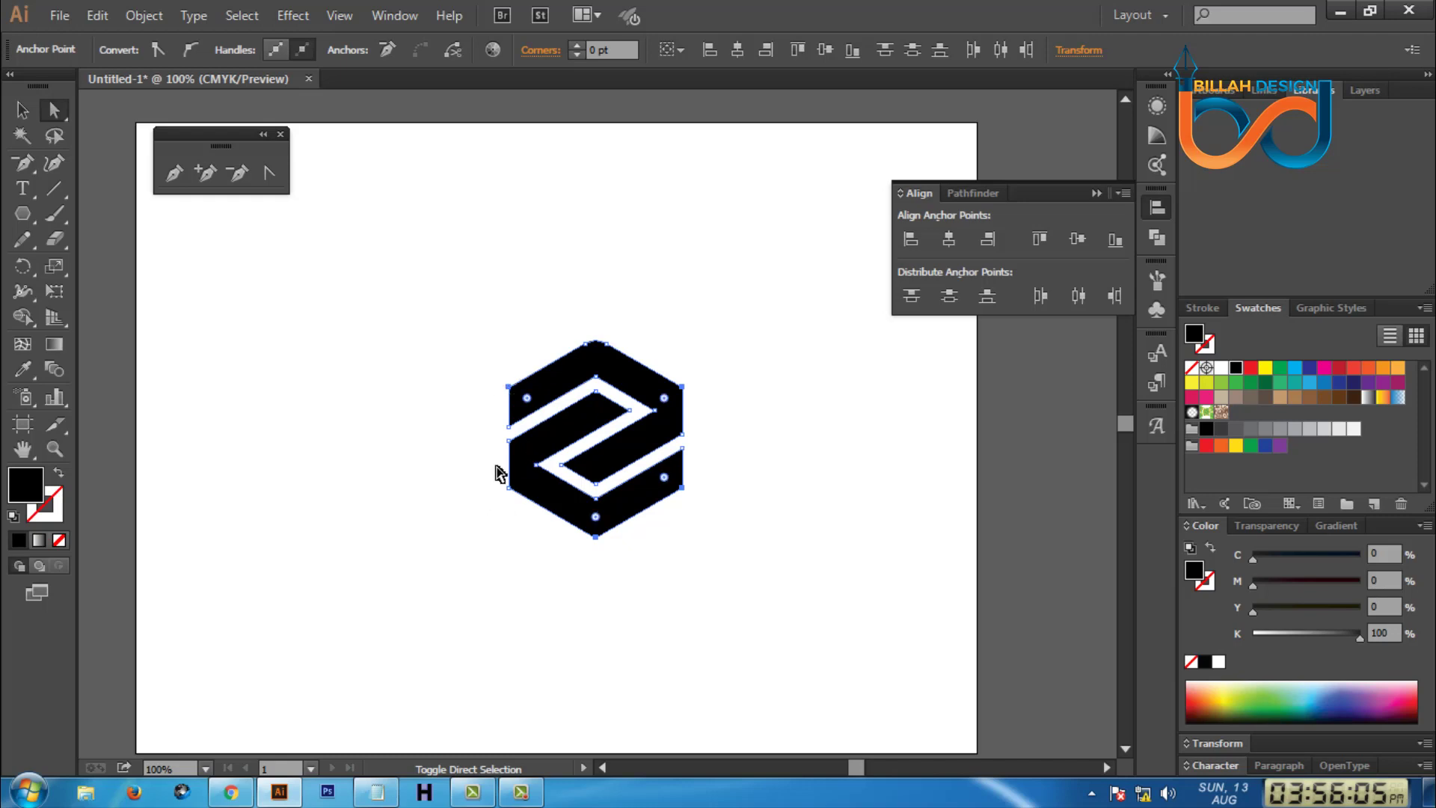
shift+click(509, 487)
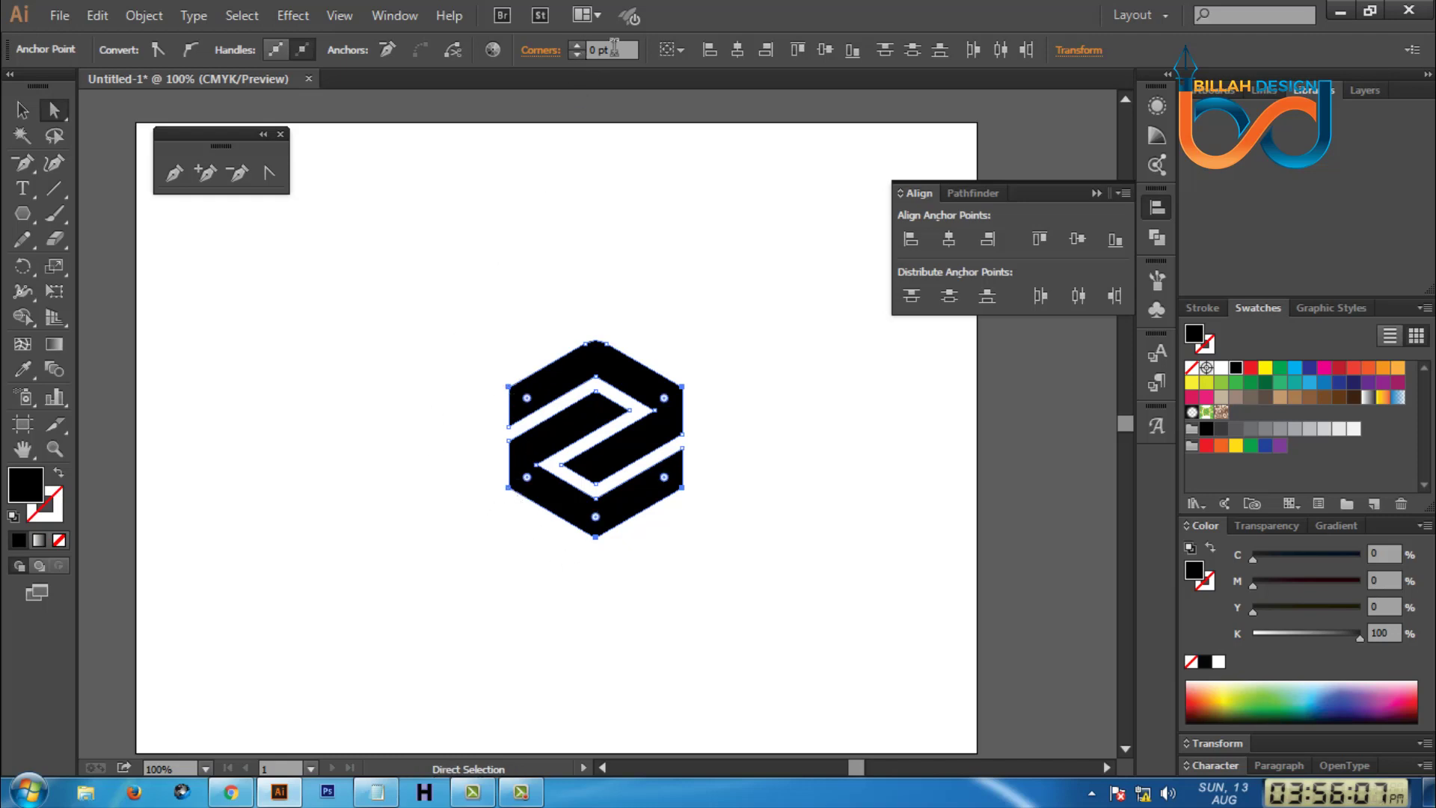
double_click(614, 49)
text(20)
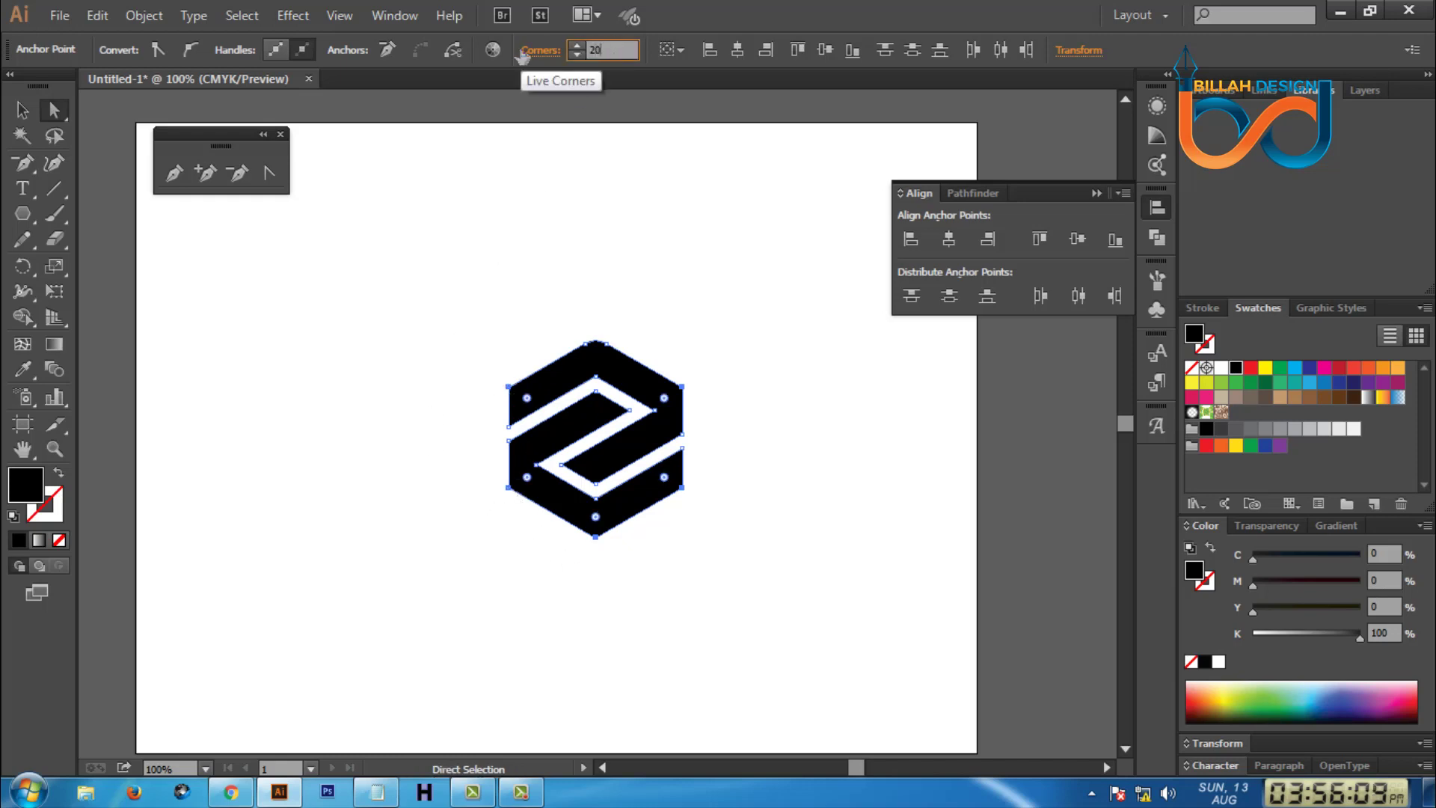
key(Return)
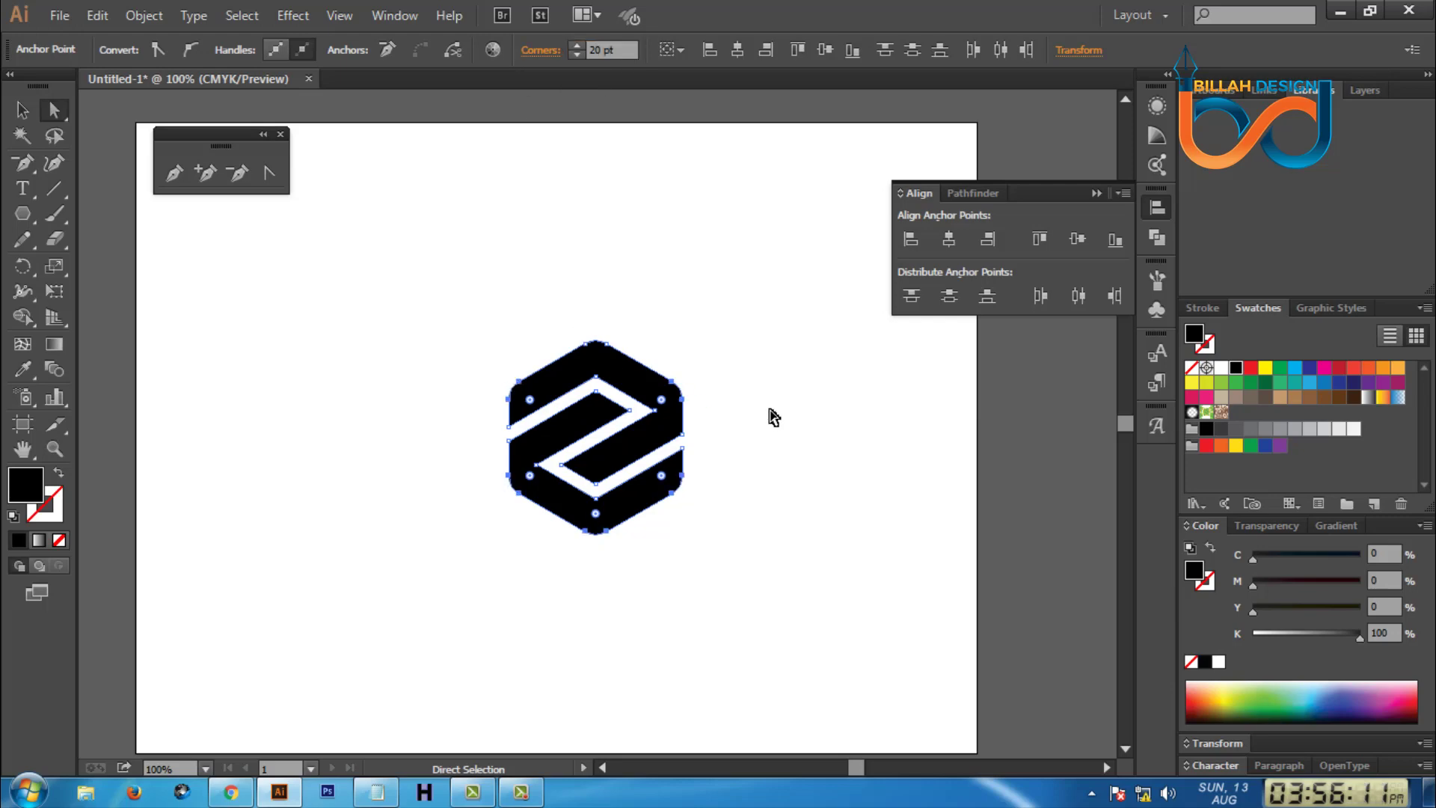
click(775, 423)
Round the hexagon's left-edge and right-edge corners to 20.
key(space)
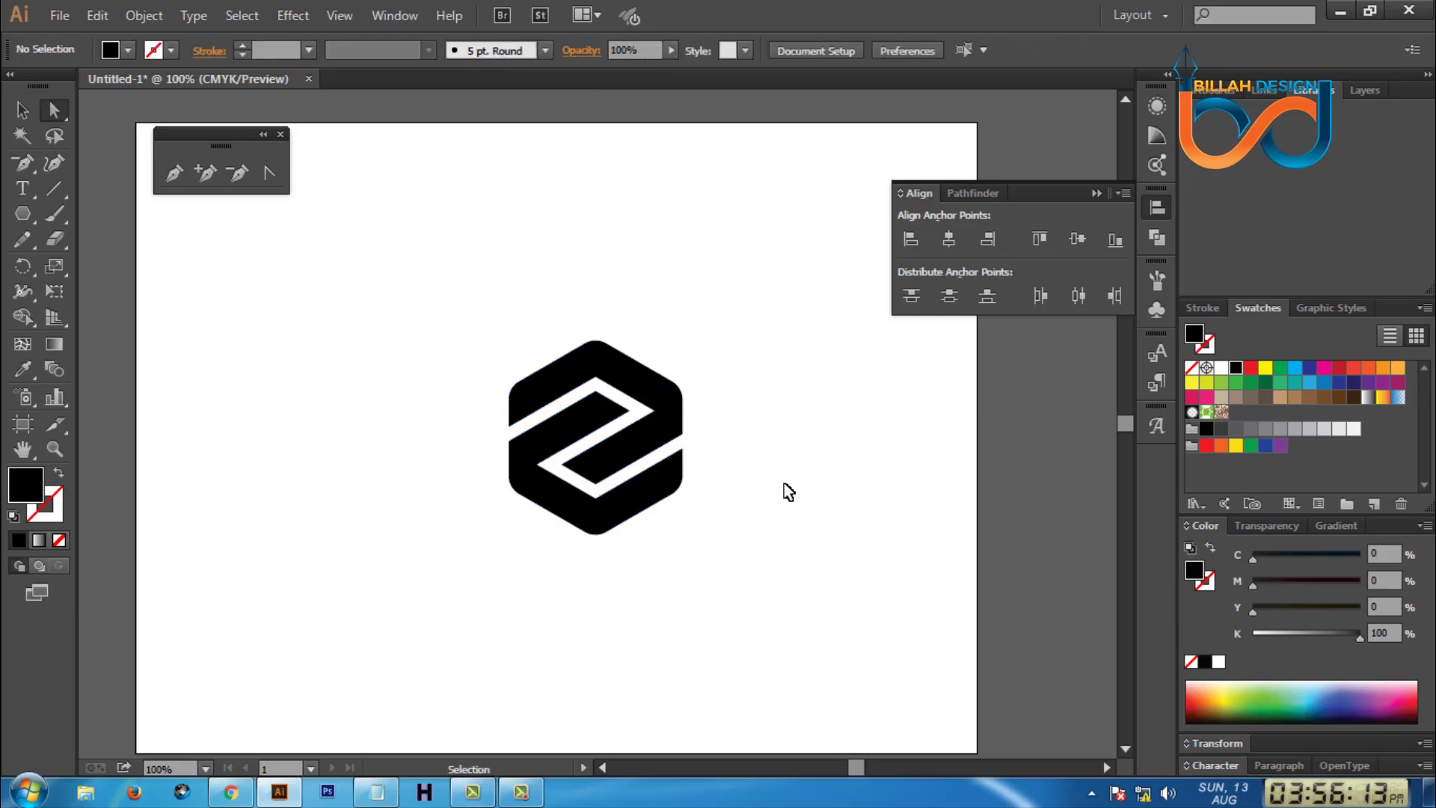
key(ctrl+plus)
drag(807, 553, 791, 550)
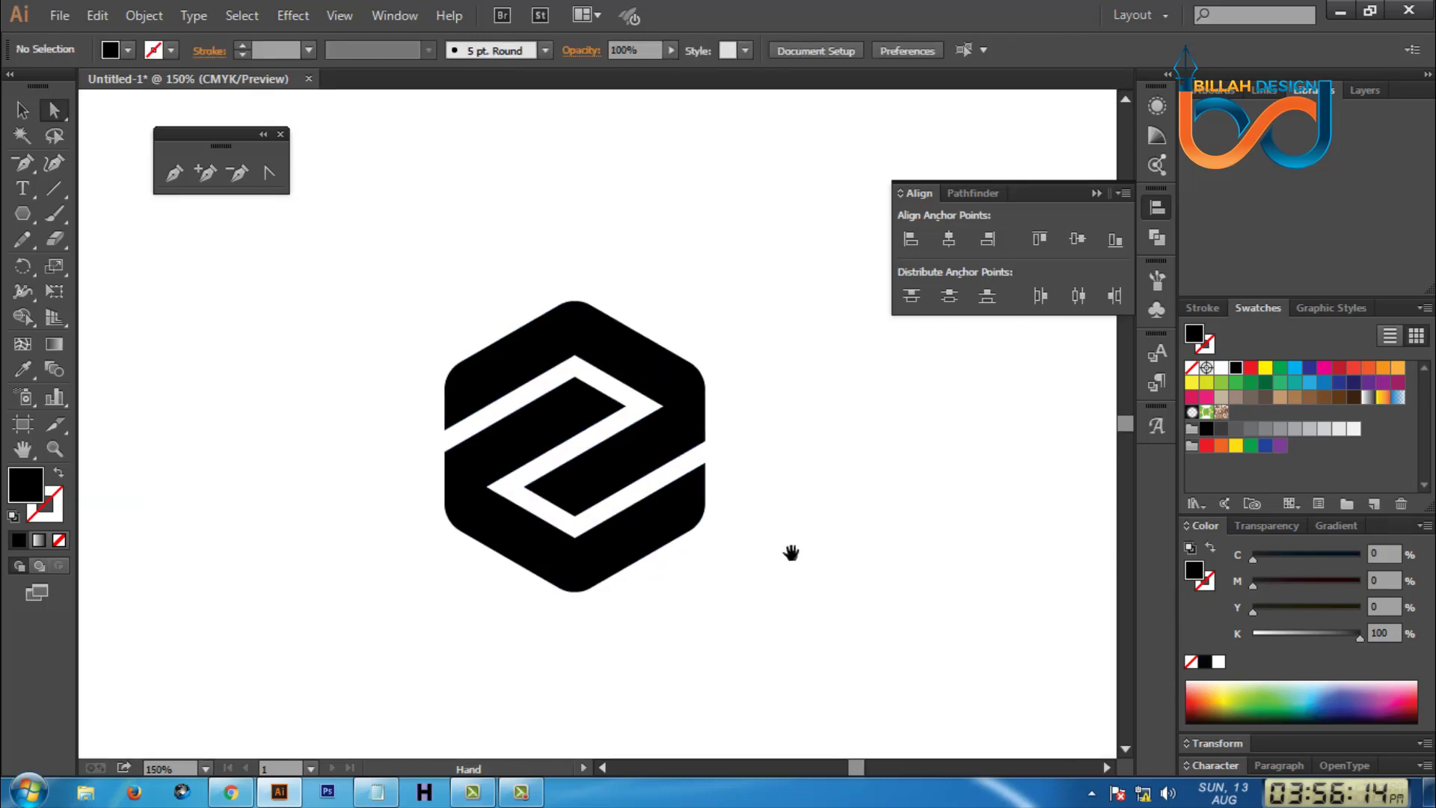
click(466, 456)
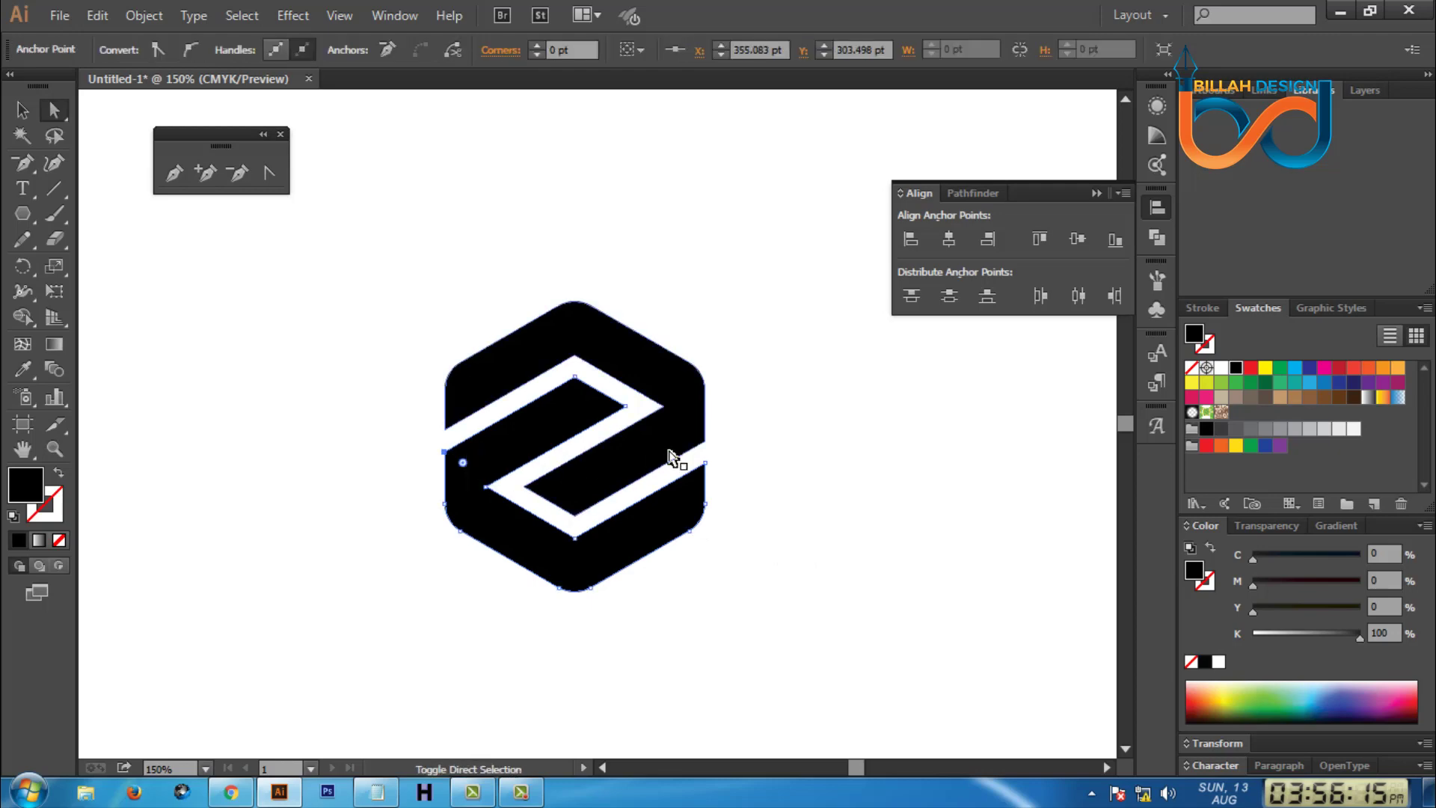
shift+click(711, 448)
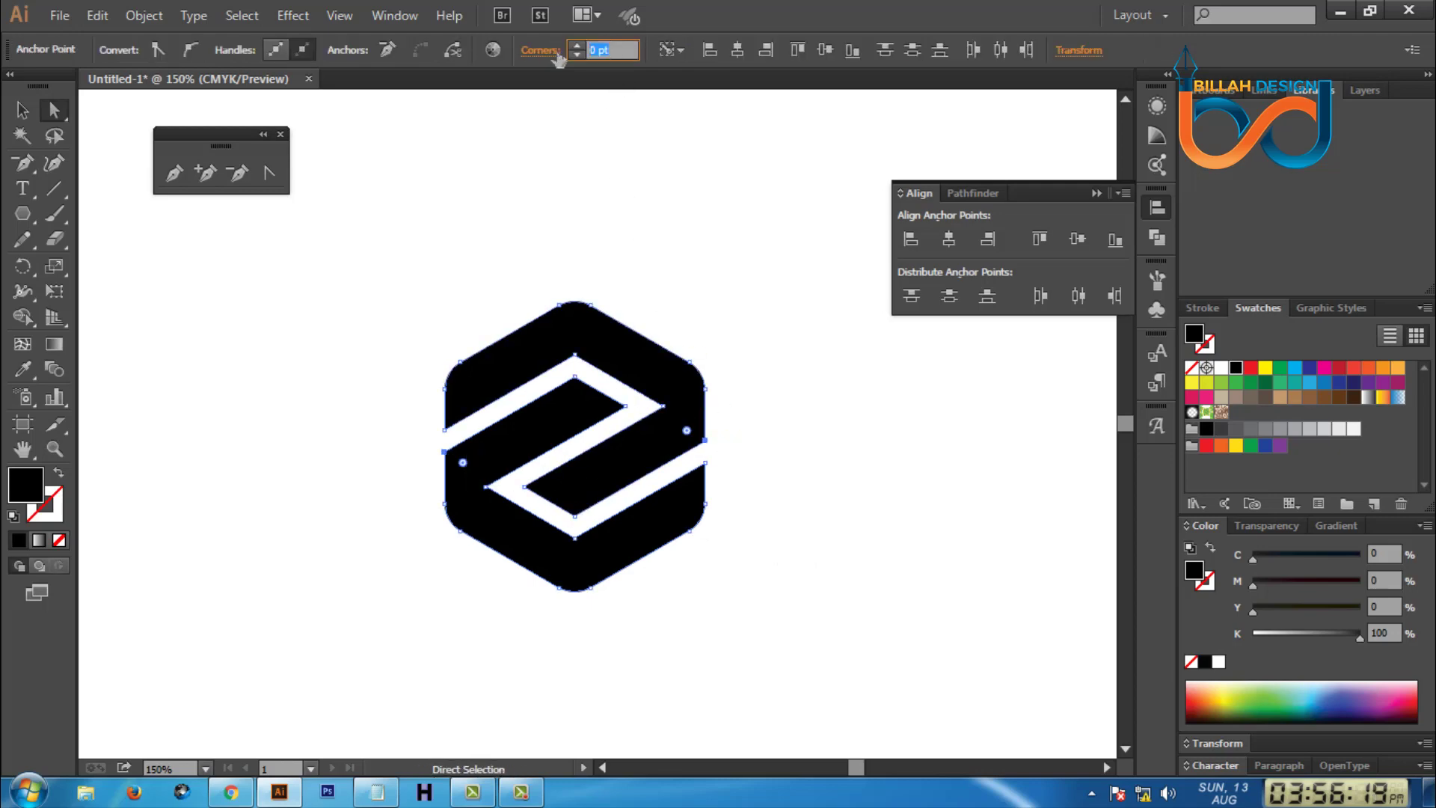
text(20)
key(Return)
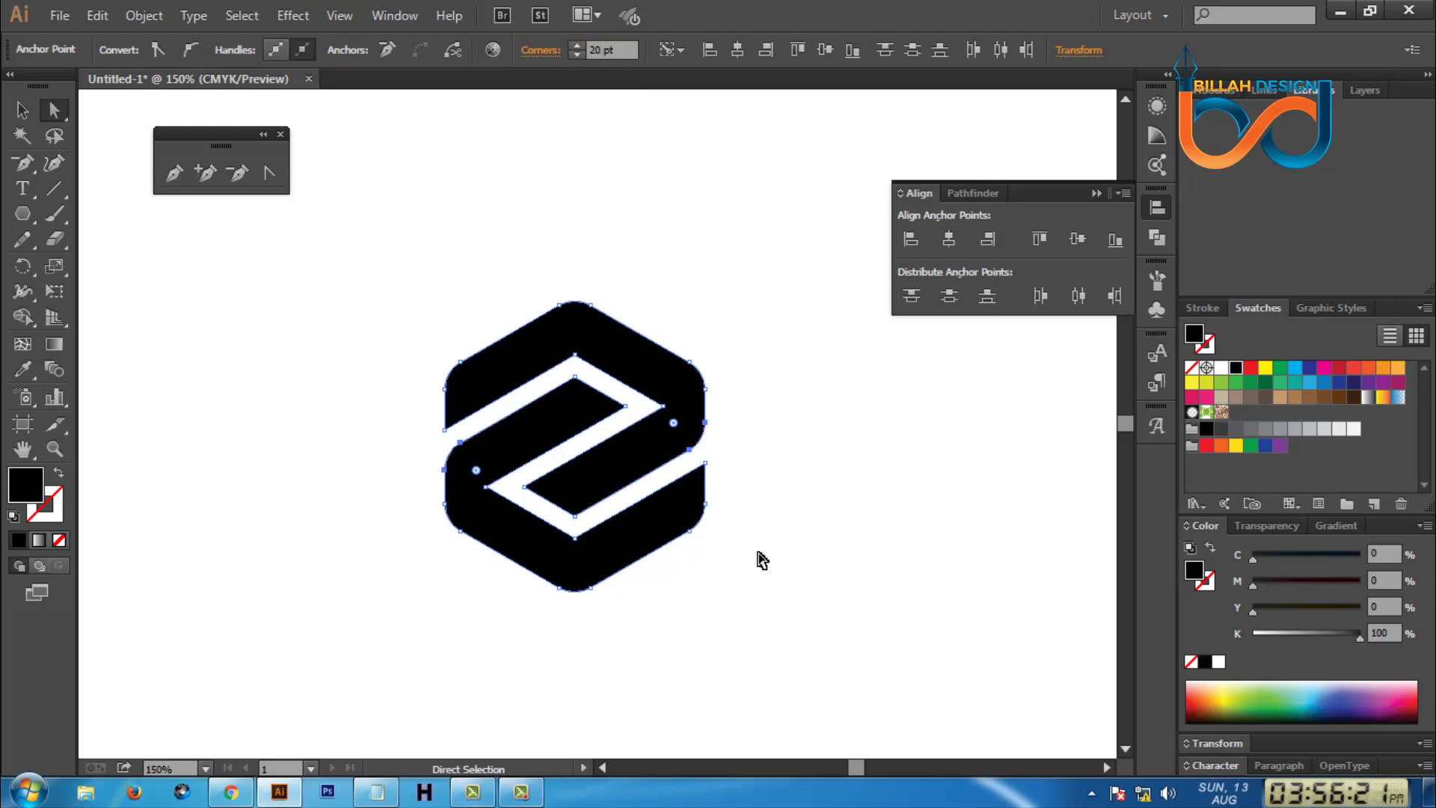
click(855, 566)
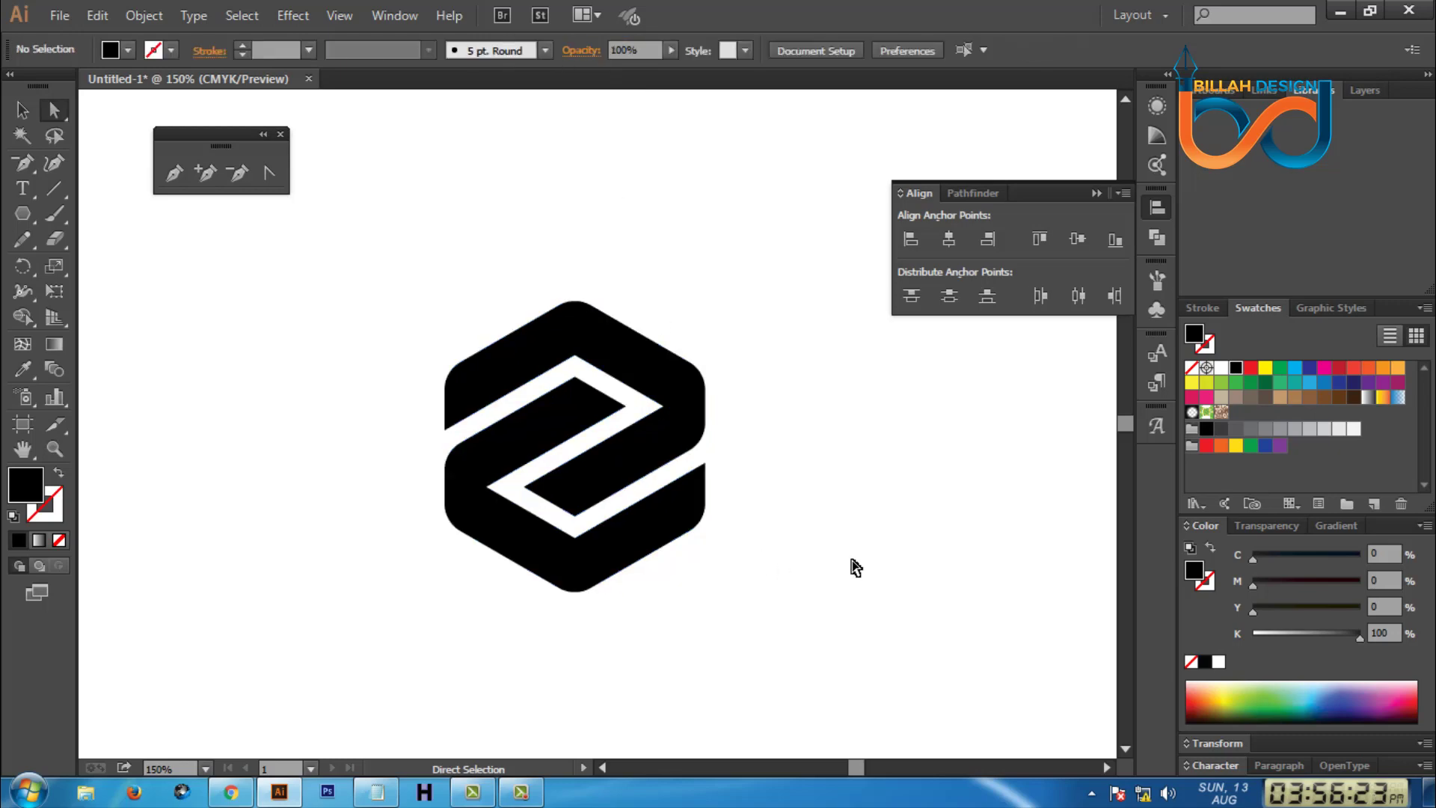
Apply smaller 14 pt rounding to the Z cutout's inner bend anchors.
mouse_move(790, 472)
mouse_down()
mouse_move(782, 432)
mouse_move(794, 428)
mouse_up()
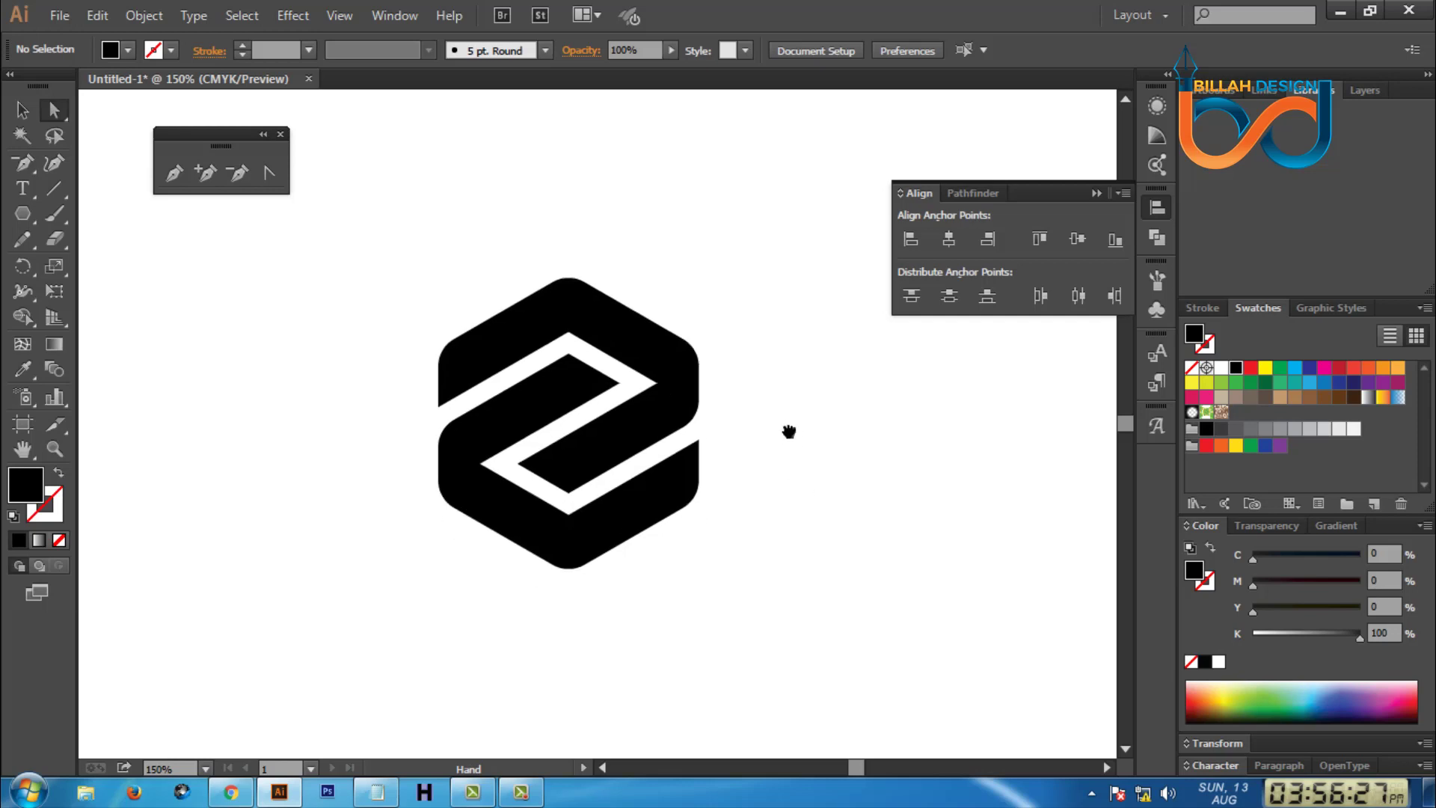
mouse_move(571, 342)
mouse_down()
mouse_move(571, 367)
mouse_move(554, 374)
mouse_move(572, 351)
mouse_move(571, 390)
mouse_up()
click(580, 374)
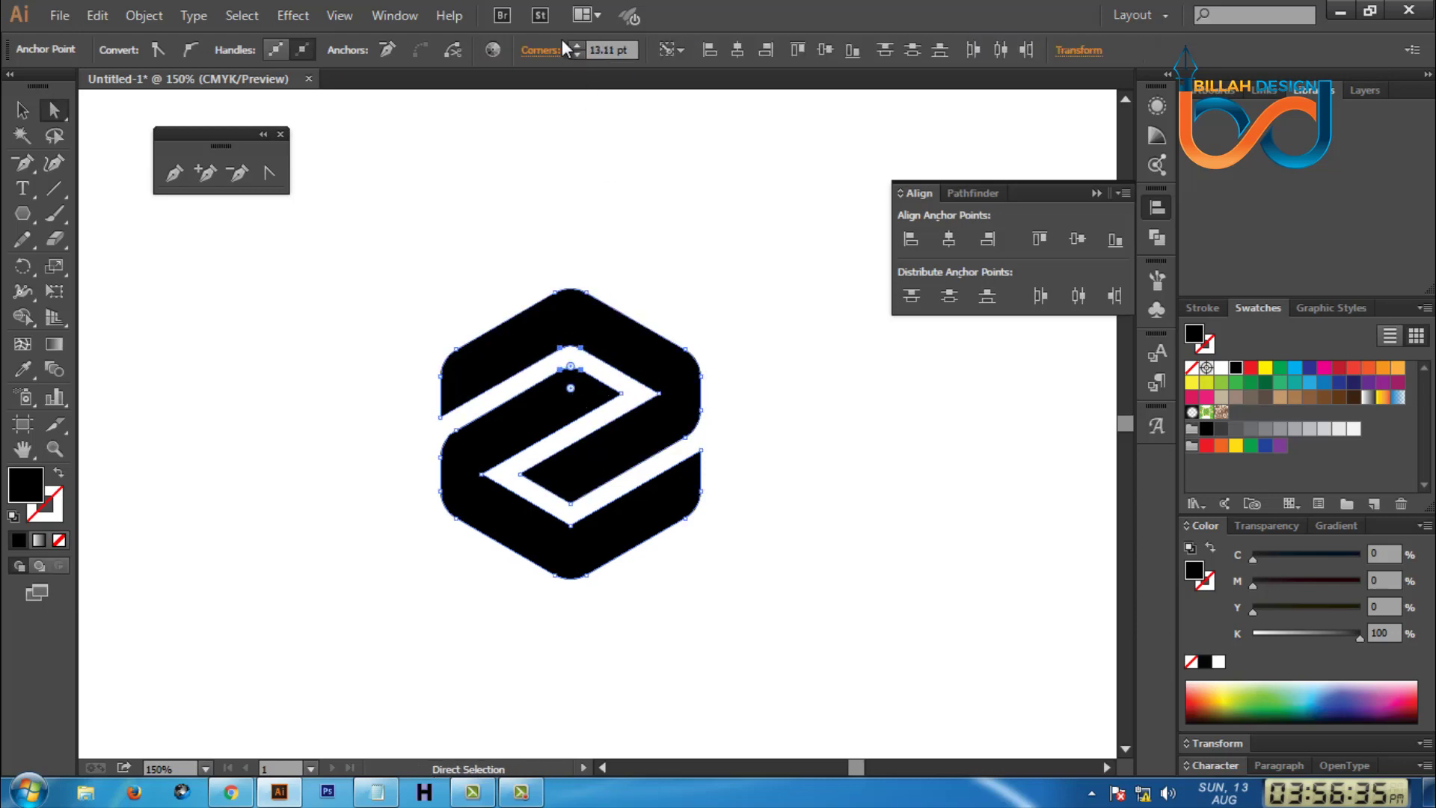
click(734, 233)
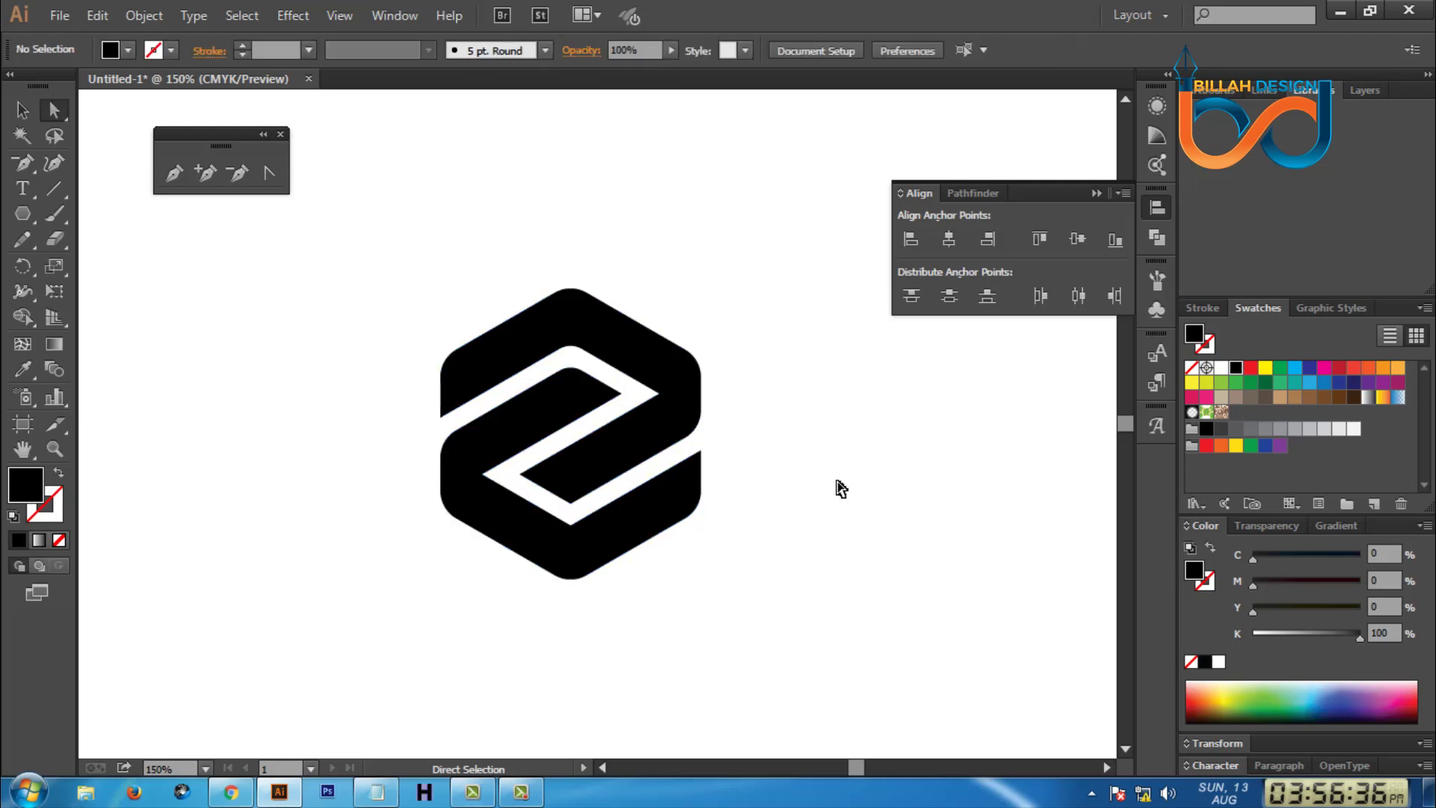
click(570, 506)
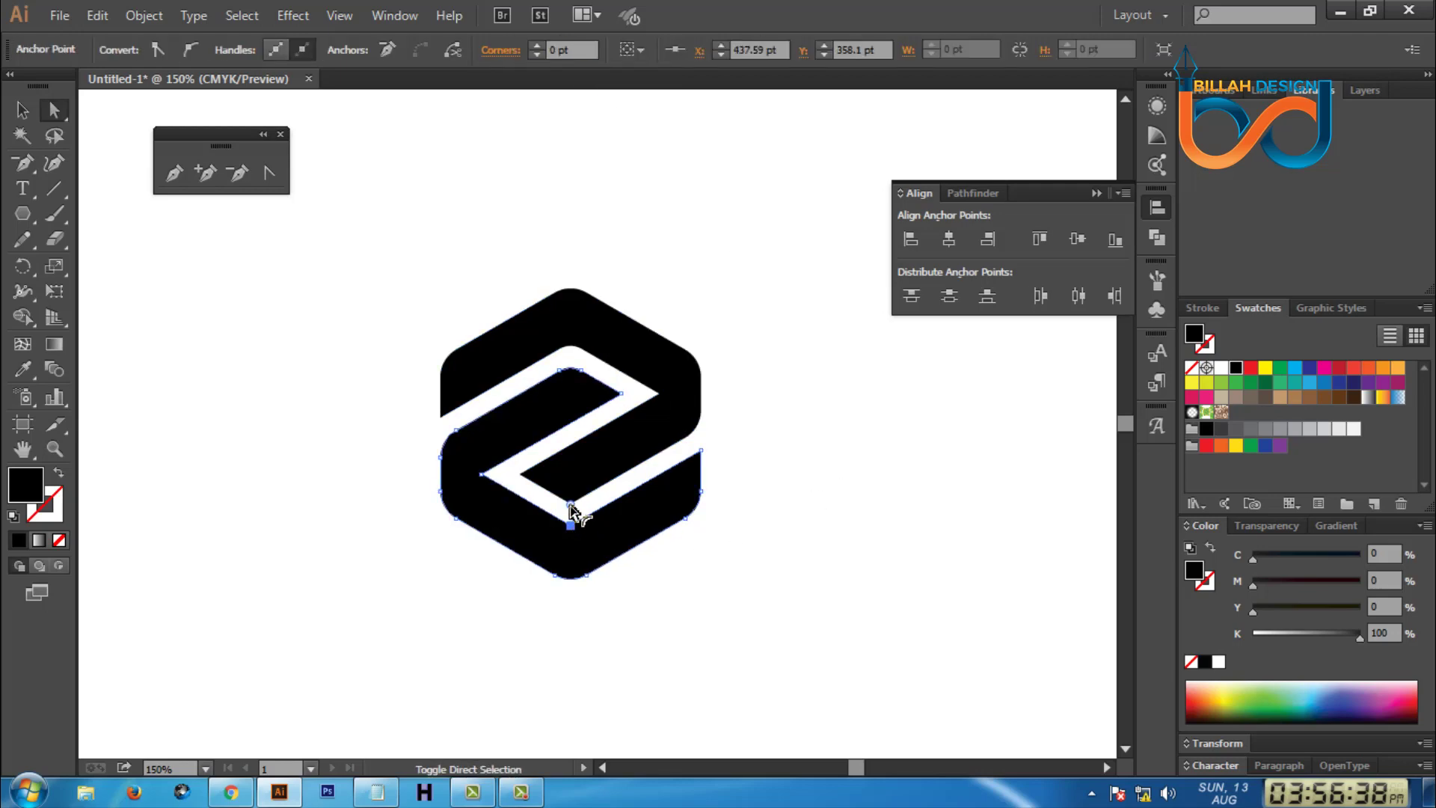
click(580, 506)
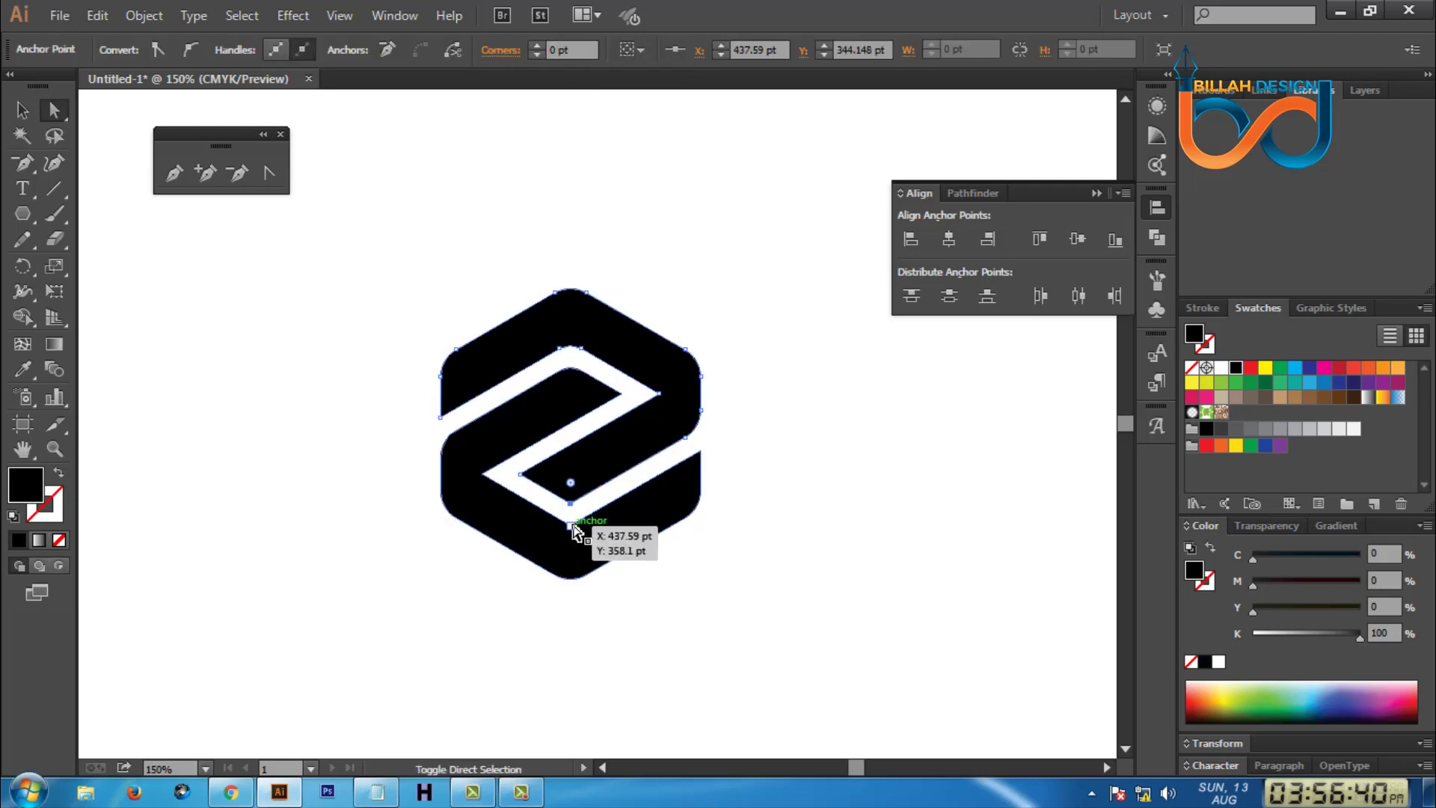
shift+click(571, 526)
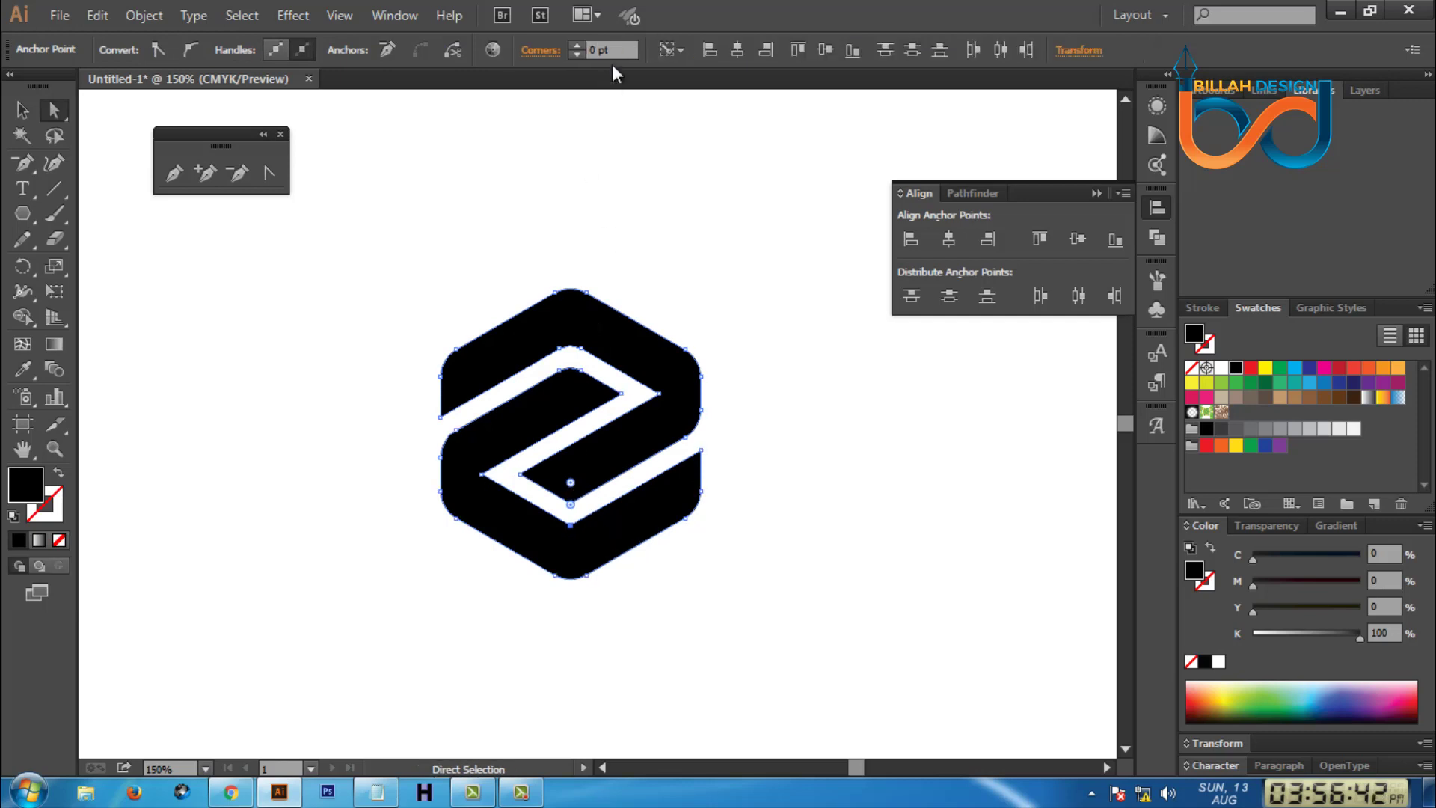
double_click(603, 50)
text(14)
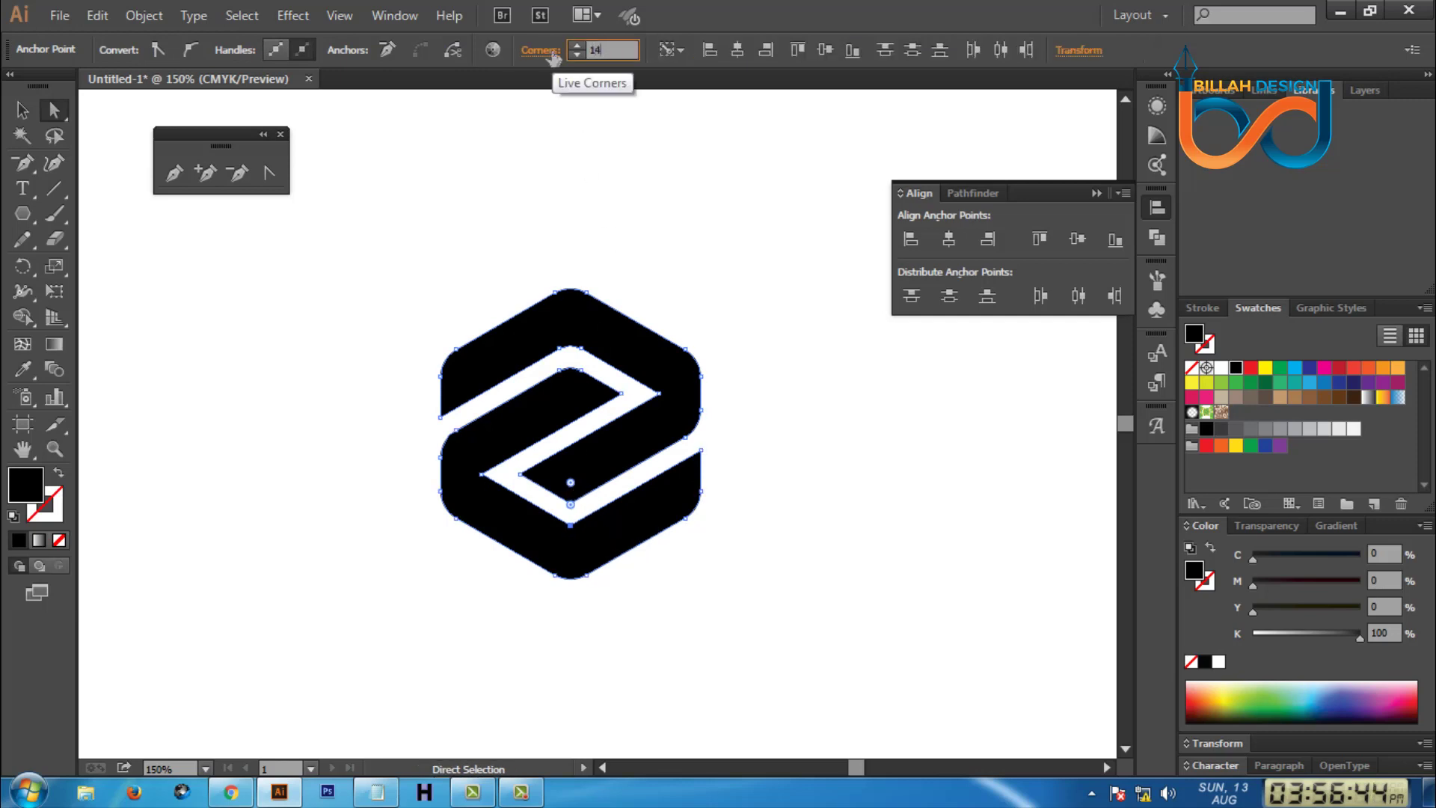
key(Return)
click(851, 568)
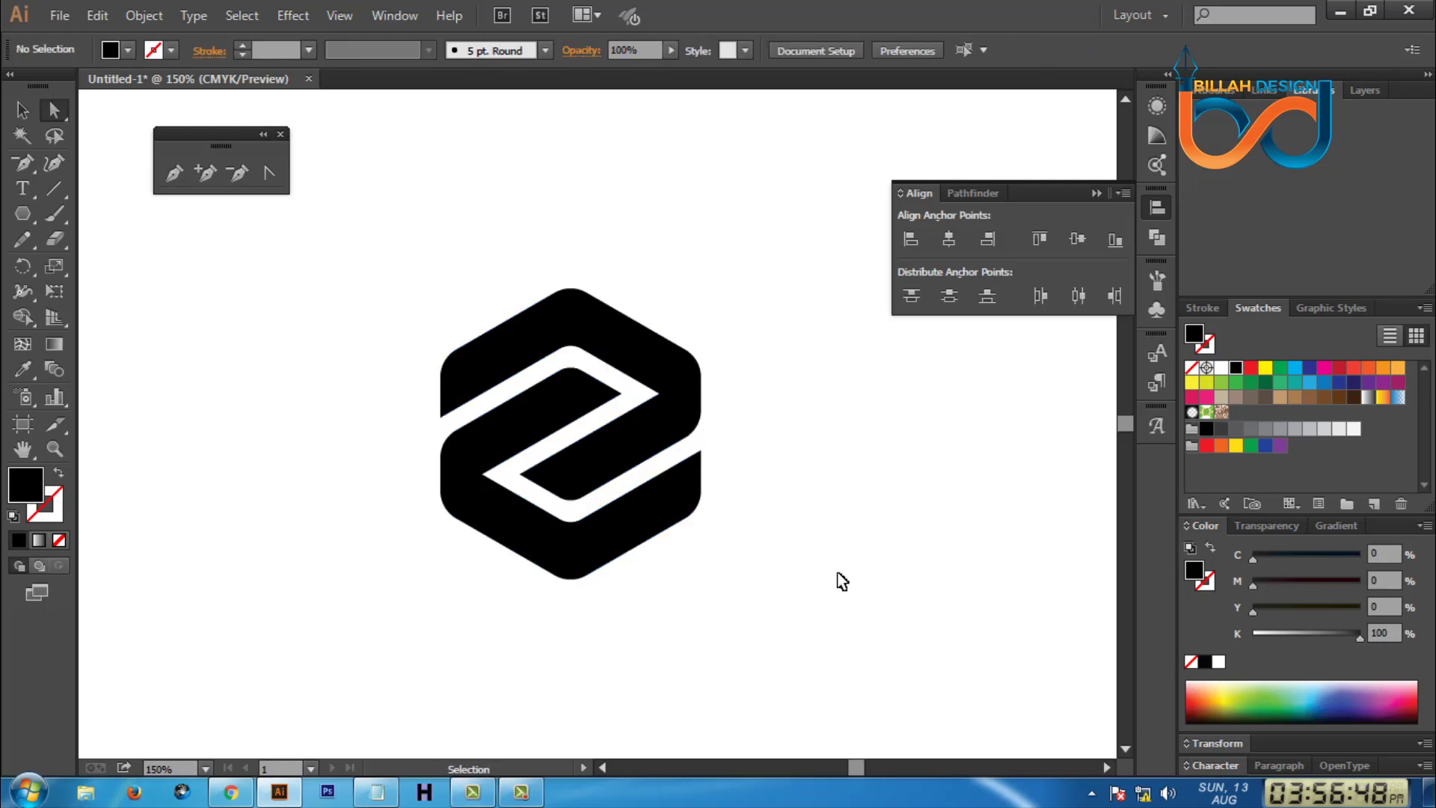
key(ctrl+minus)
key(ctrl+minus)
key(ctrl+minus)
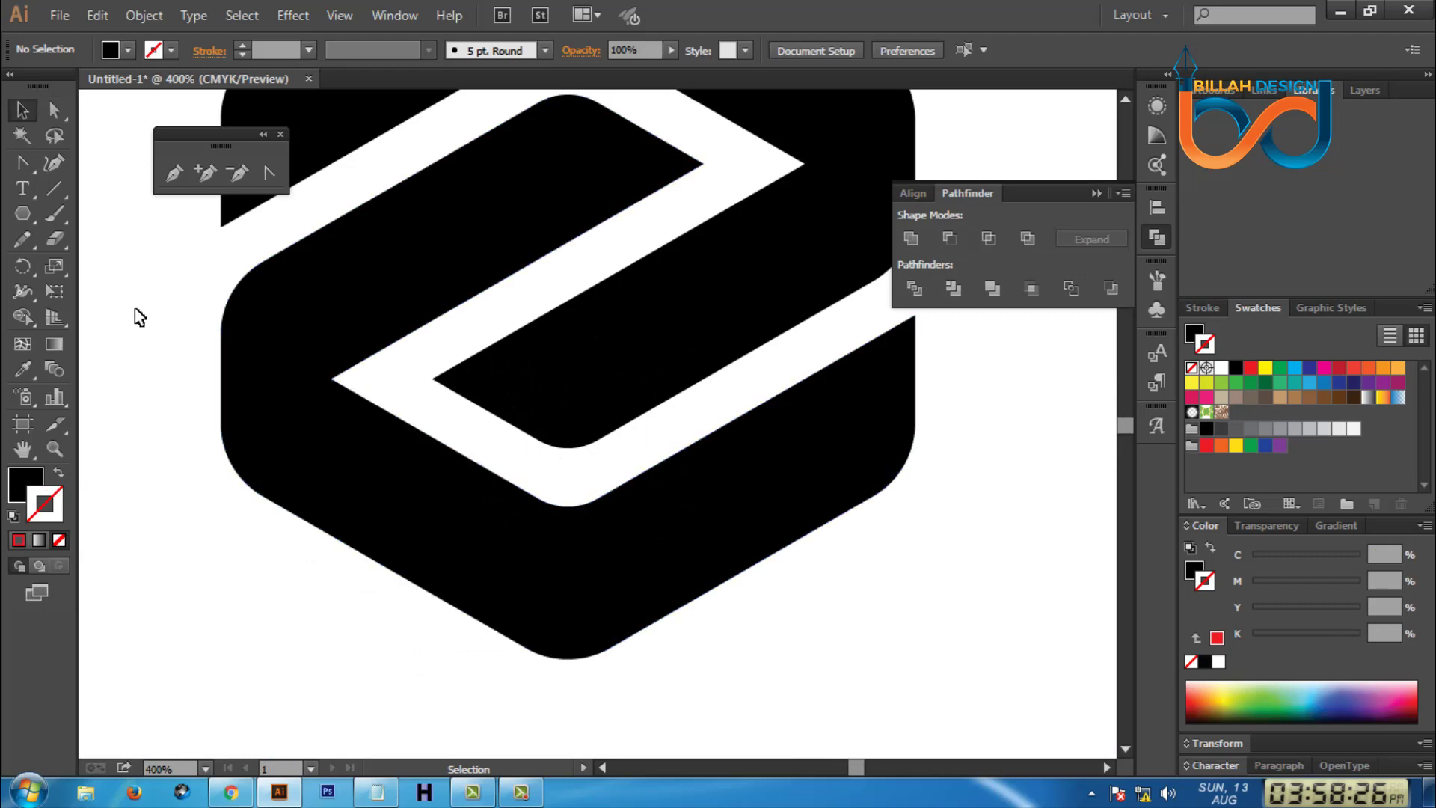
Draw a red line from the hexagon's left edge to the Z's bottom bend, curved downward.
click(55, 190)
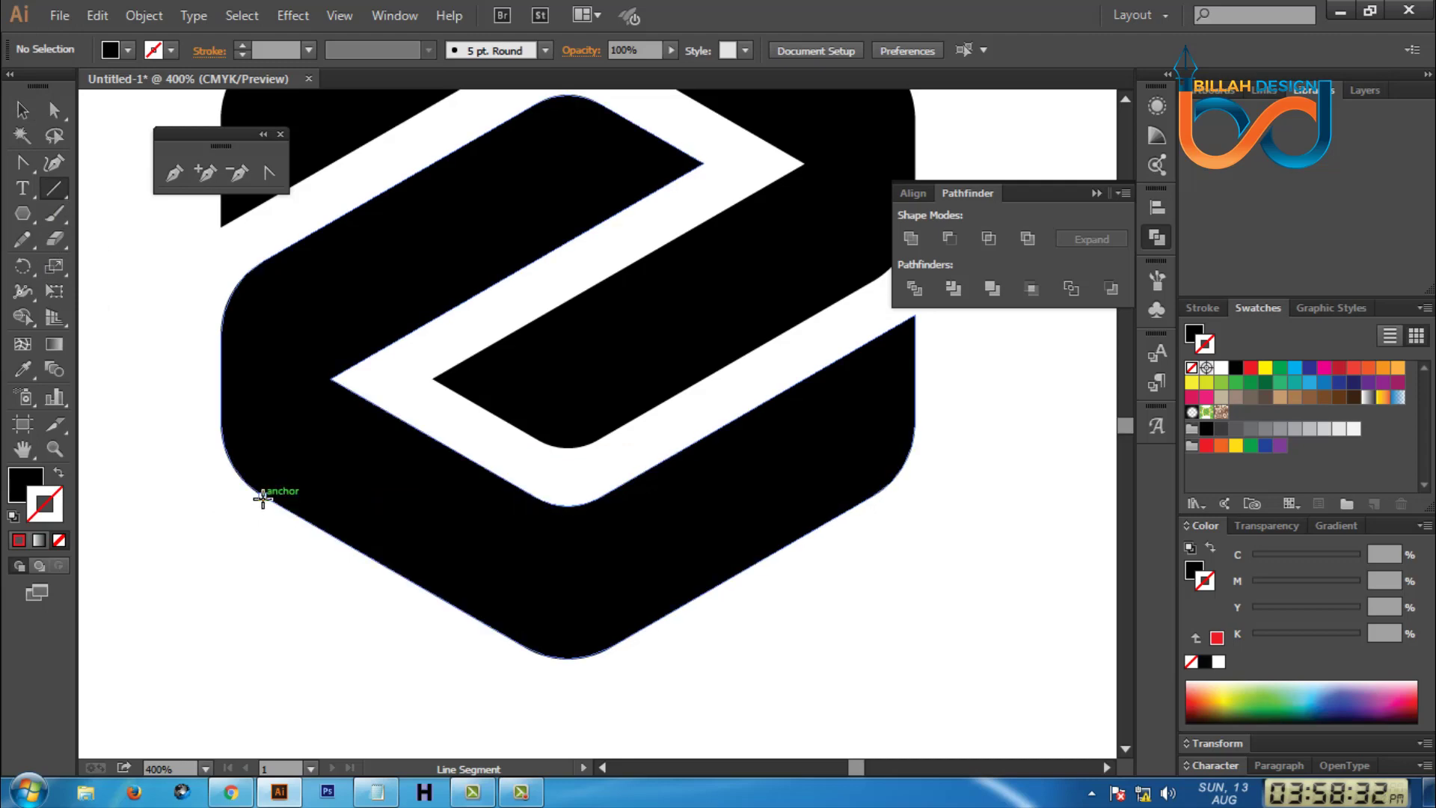
mouse_move(263, 497)
mouse_down()
mouse_move(598, 511)
mouse_move(598, 499)
mouse_up()
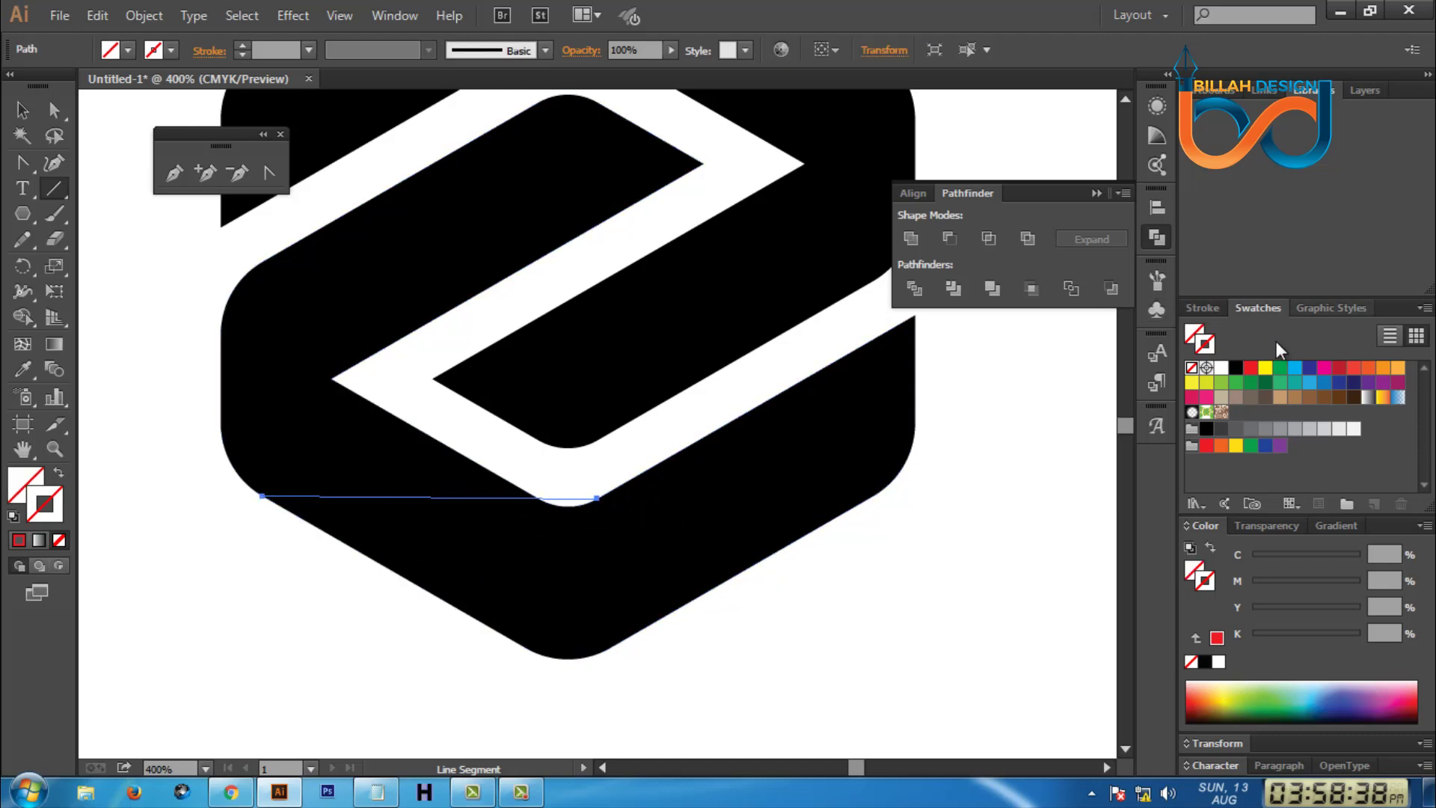
click(1251, 368)
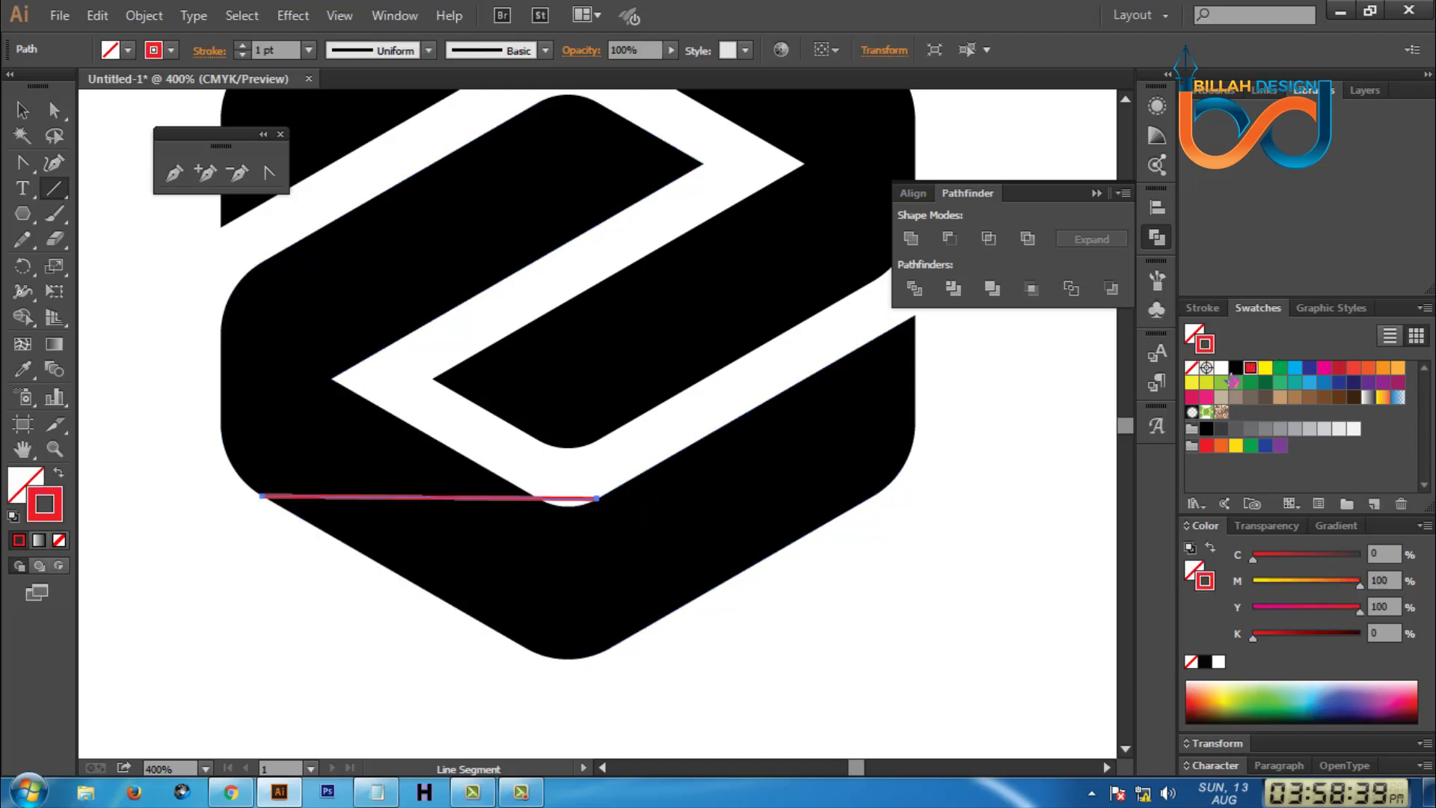
click(267, 172)
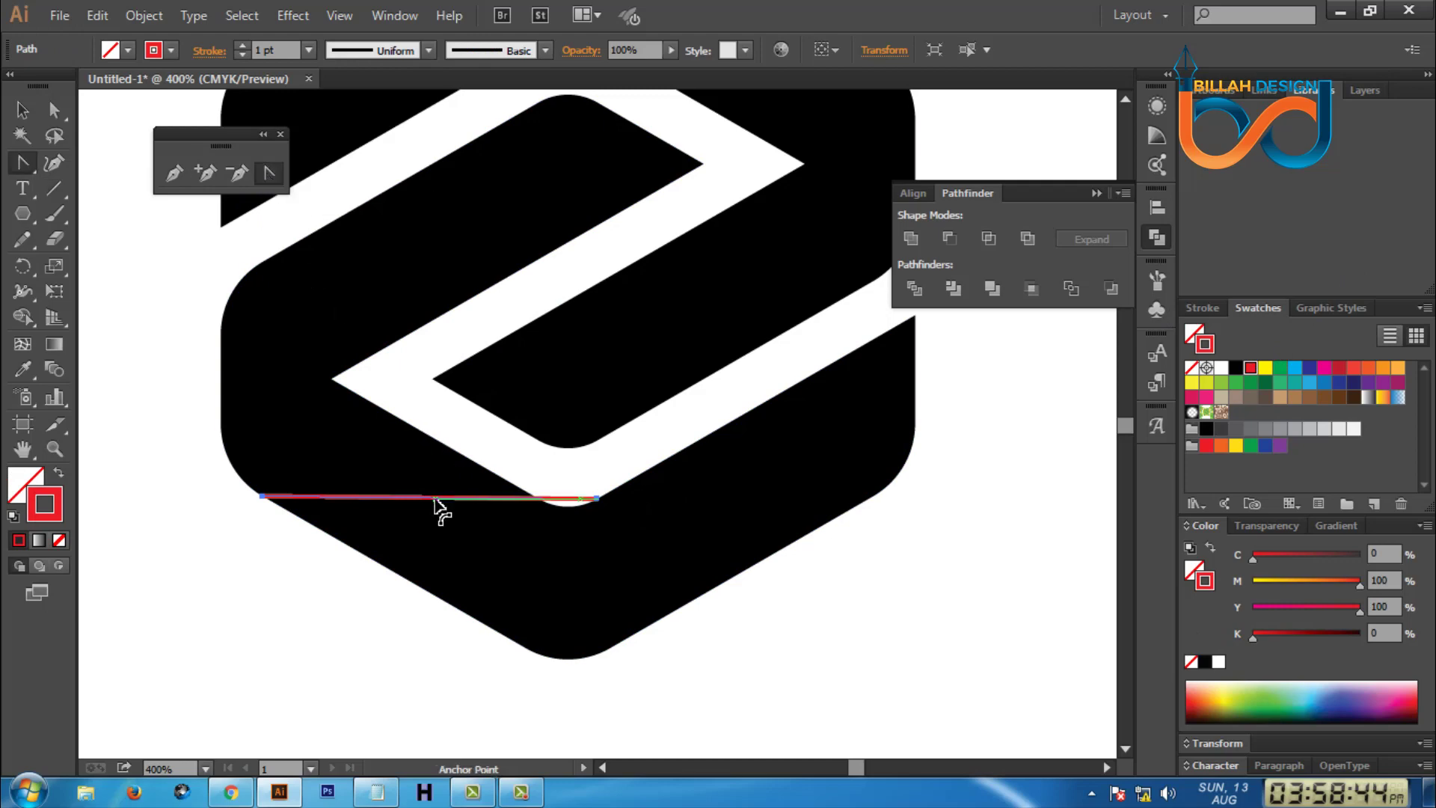
drag(440, 498, 434, 530)
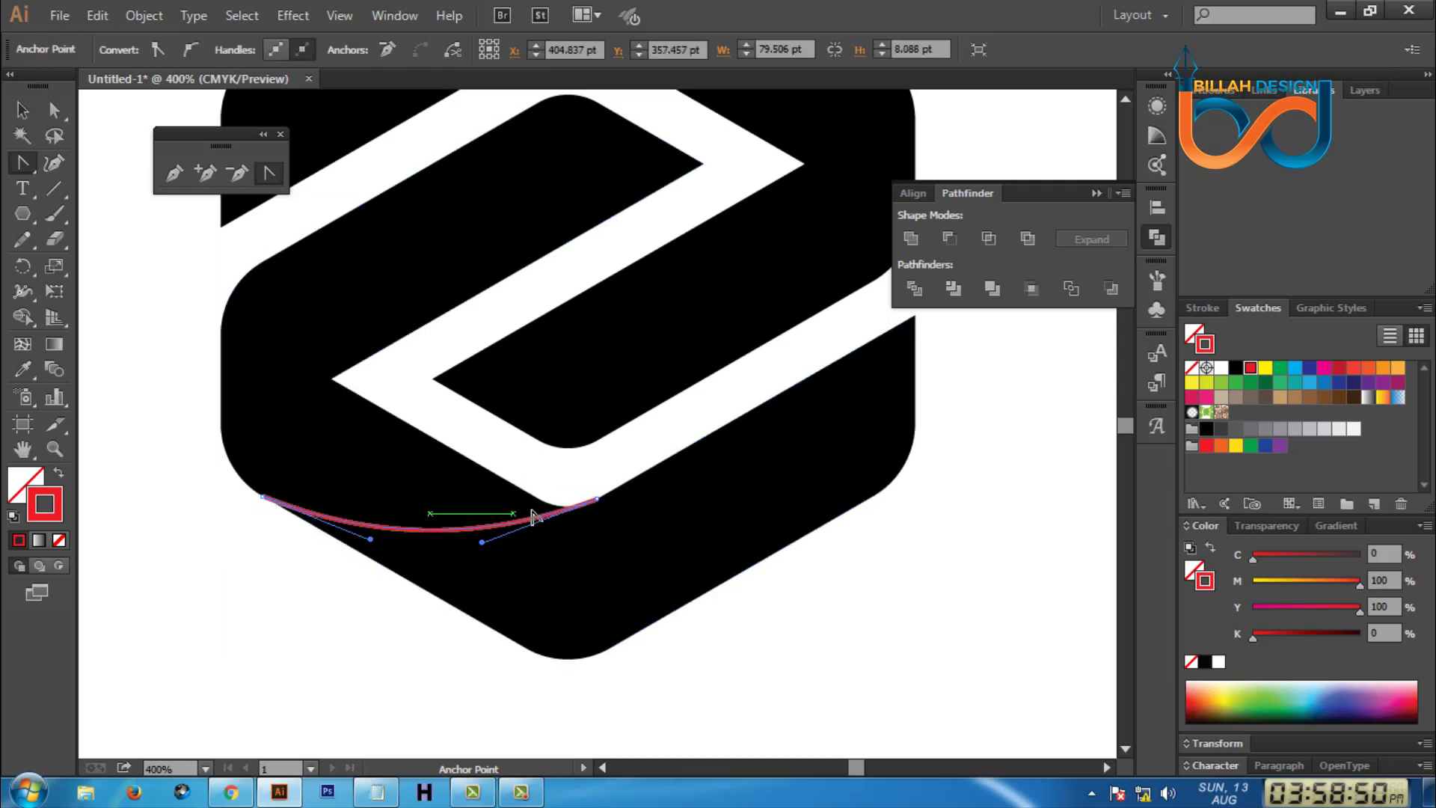
drag(482, 543, 484, 549)
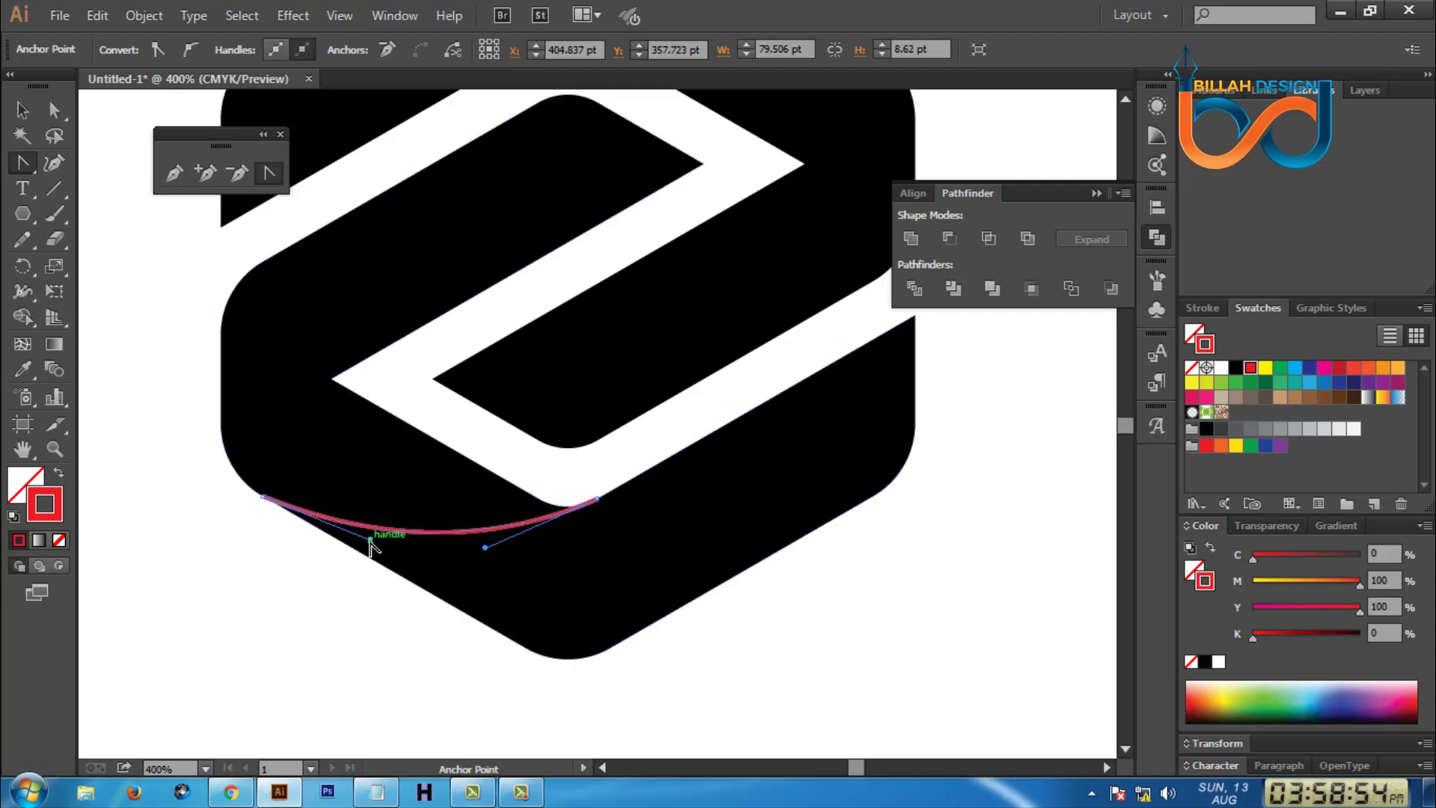
drag(370, 539, 363, 544)
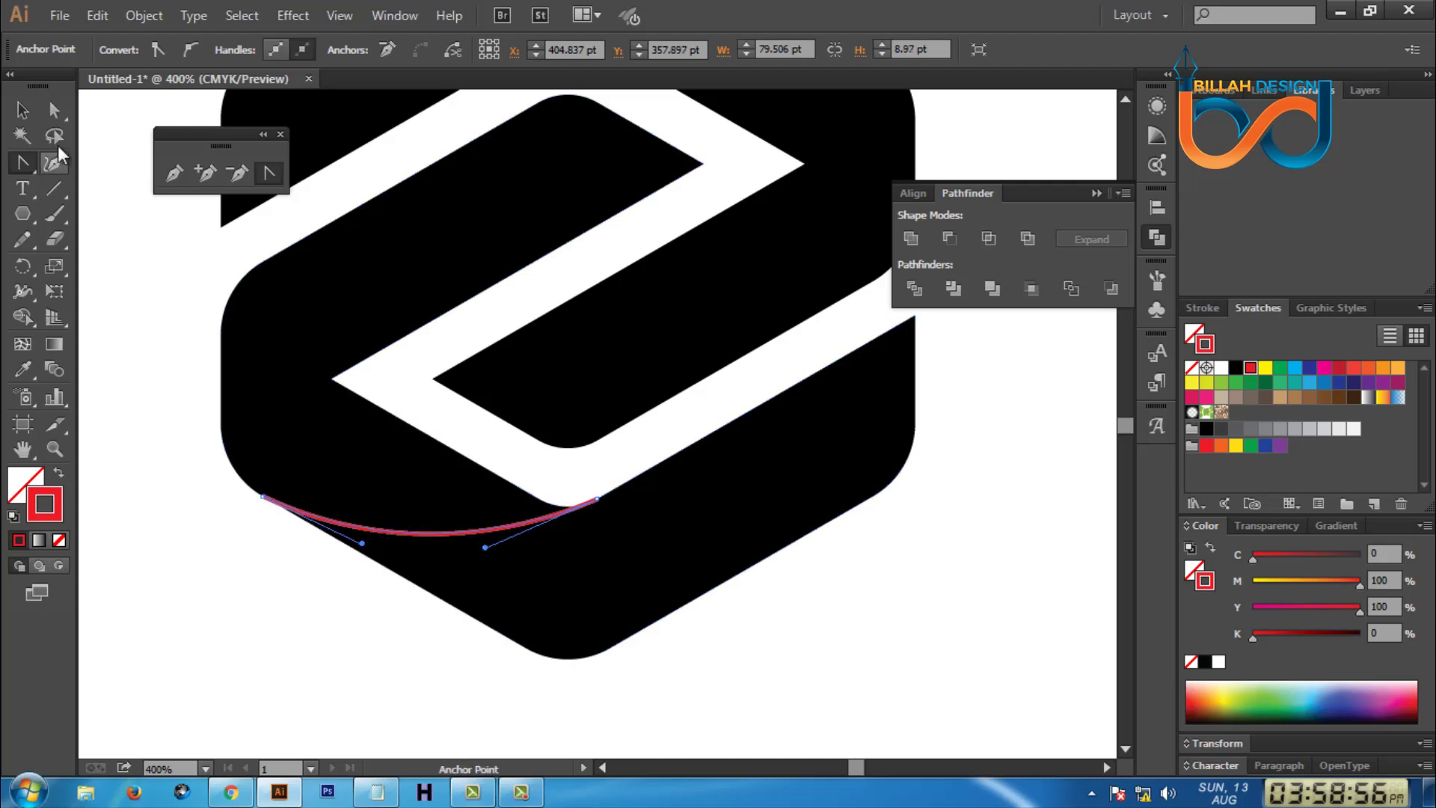
click(54, 111)
click(787, 646)
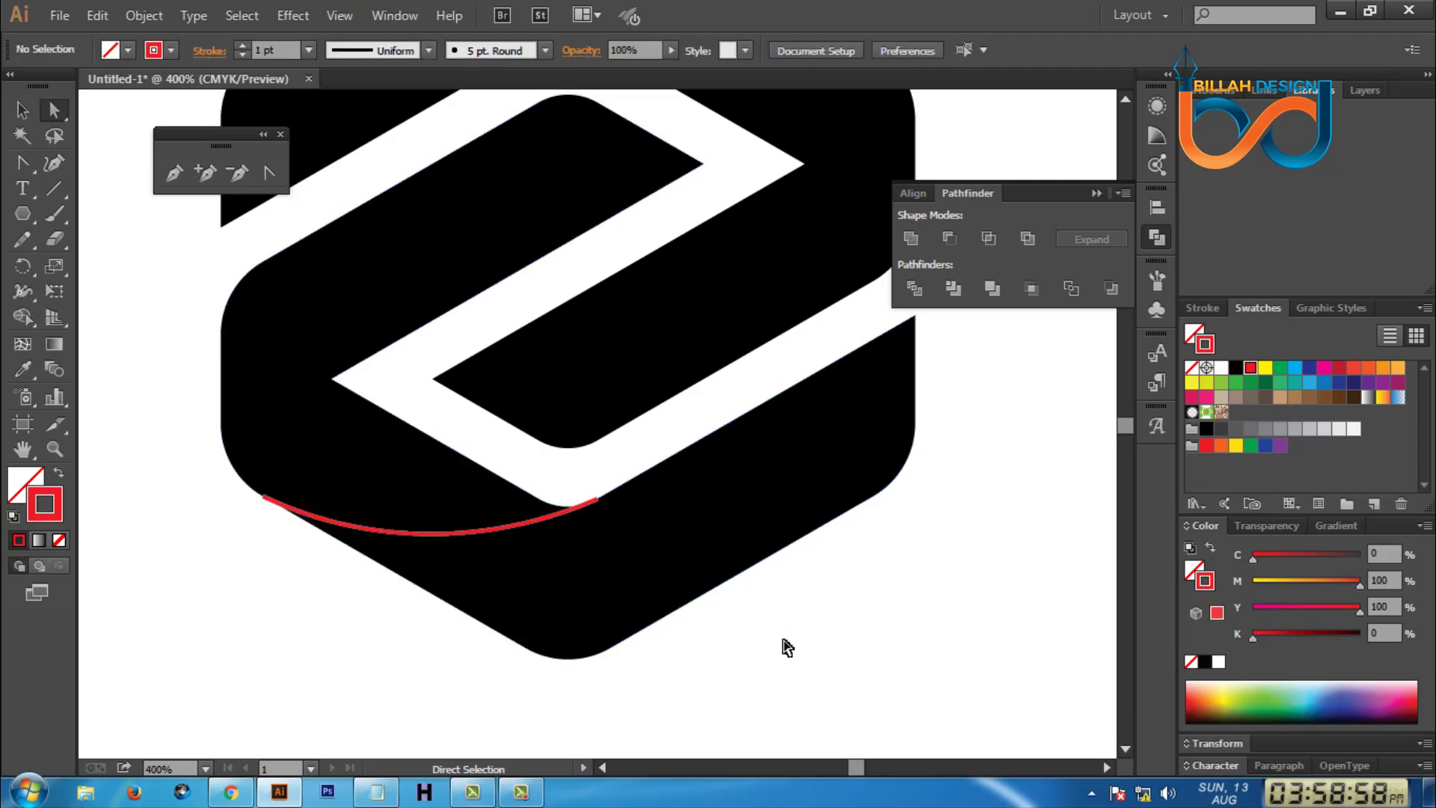
In outline view, move the curve's right end onto the Z corner and reshape its right side.
key(ctrl)
key(ctrl+y)
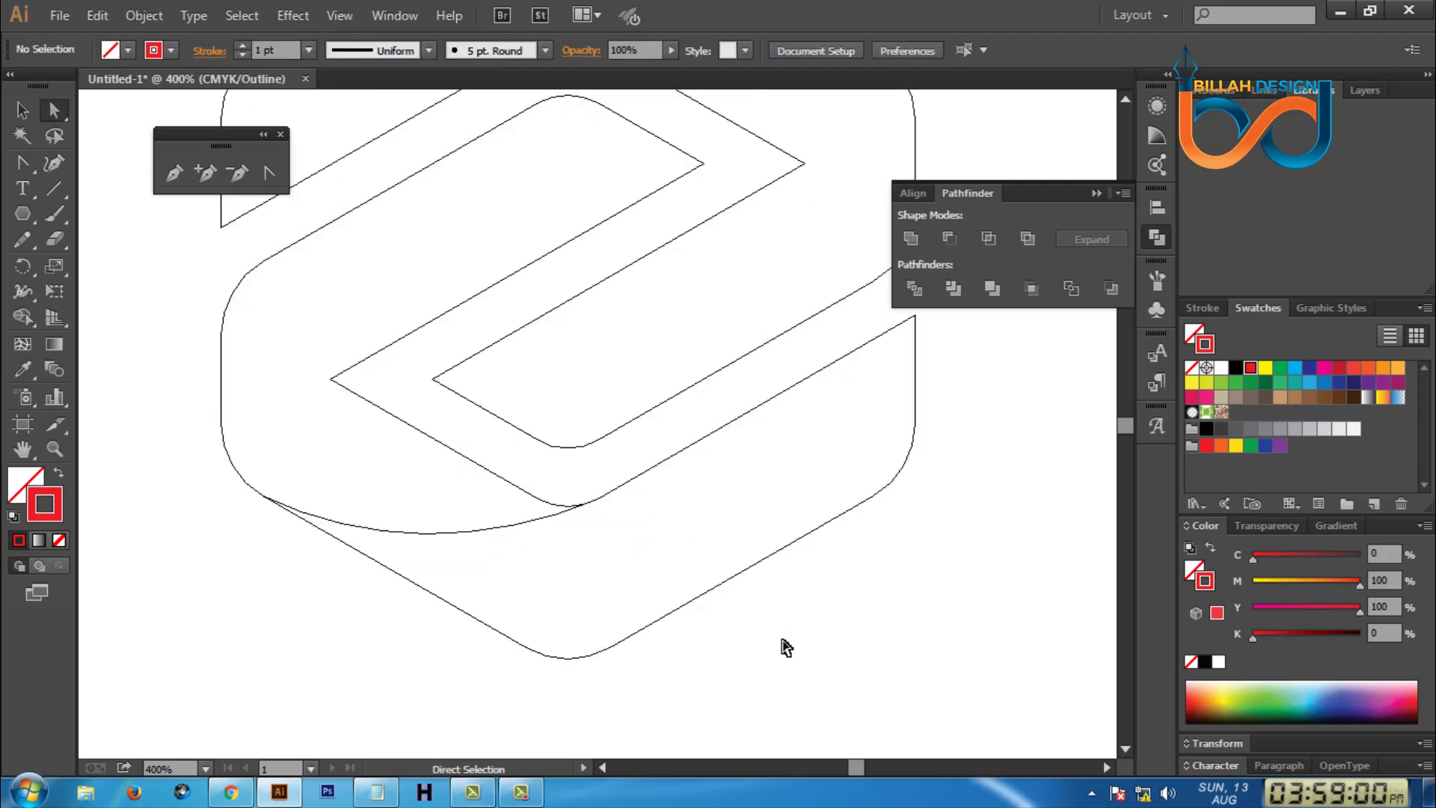
scroll(689, 574, up, 1)
click(553, 533)
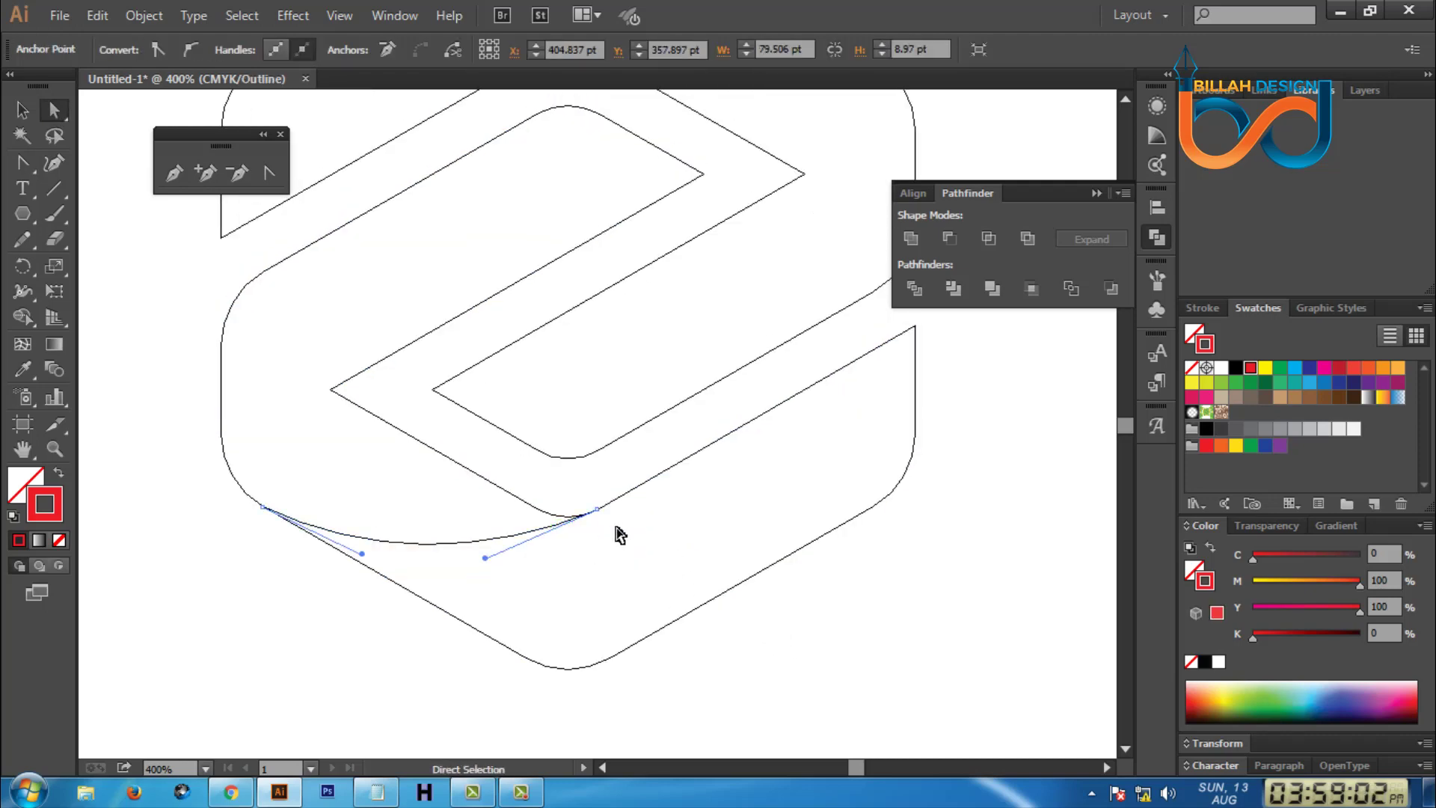
click(618, 532)
scroll(621, 532, up, 1)
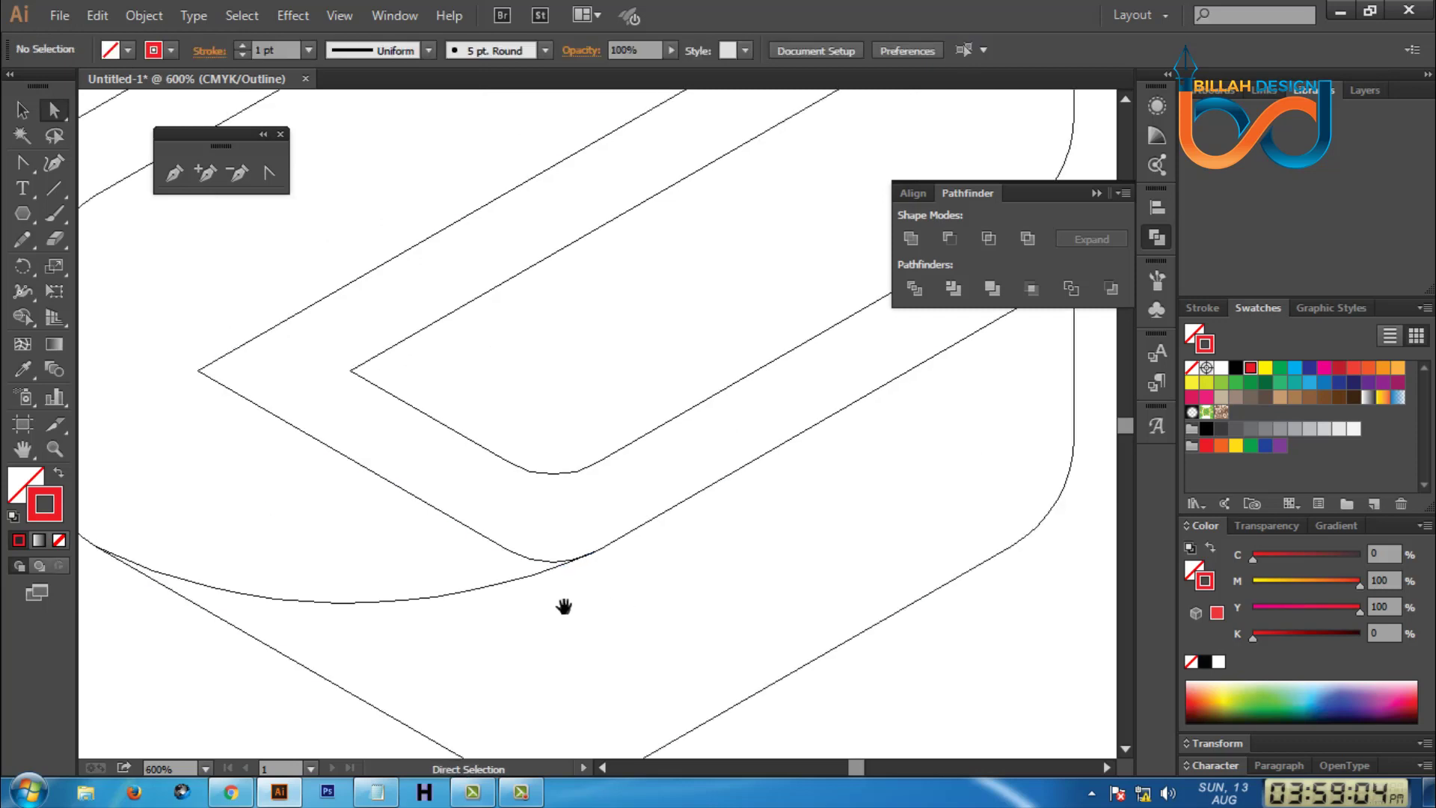
drag(564, 603, 667, 577)
drag(504, 582, 701, 599)
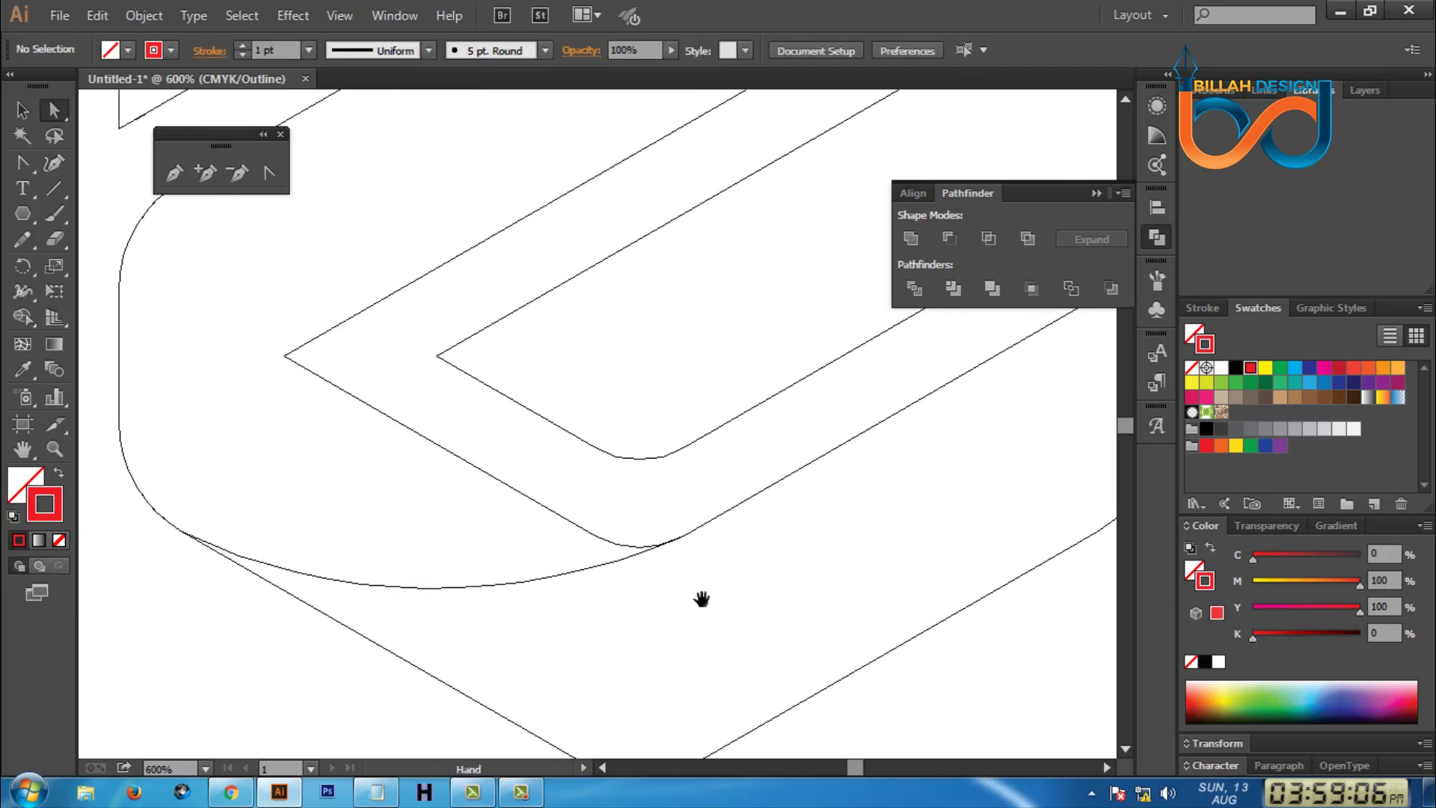
click(658, 557)
drag(686, 535, 697, 528)
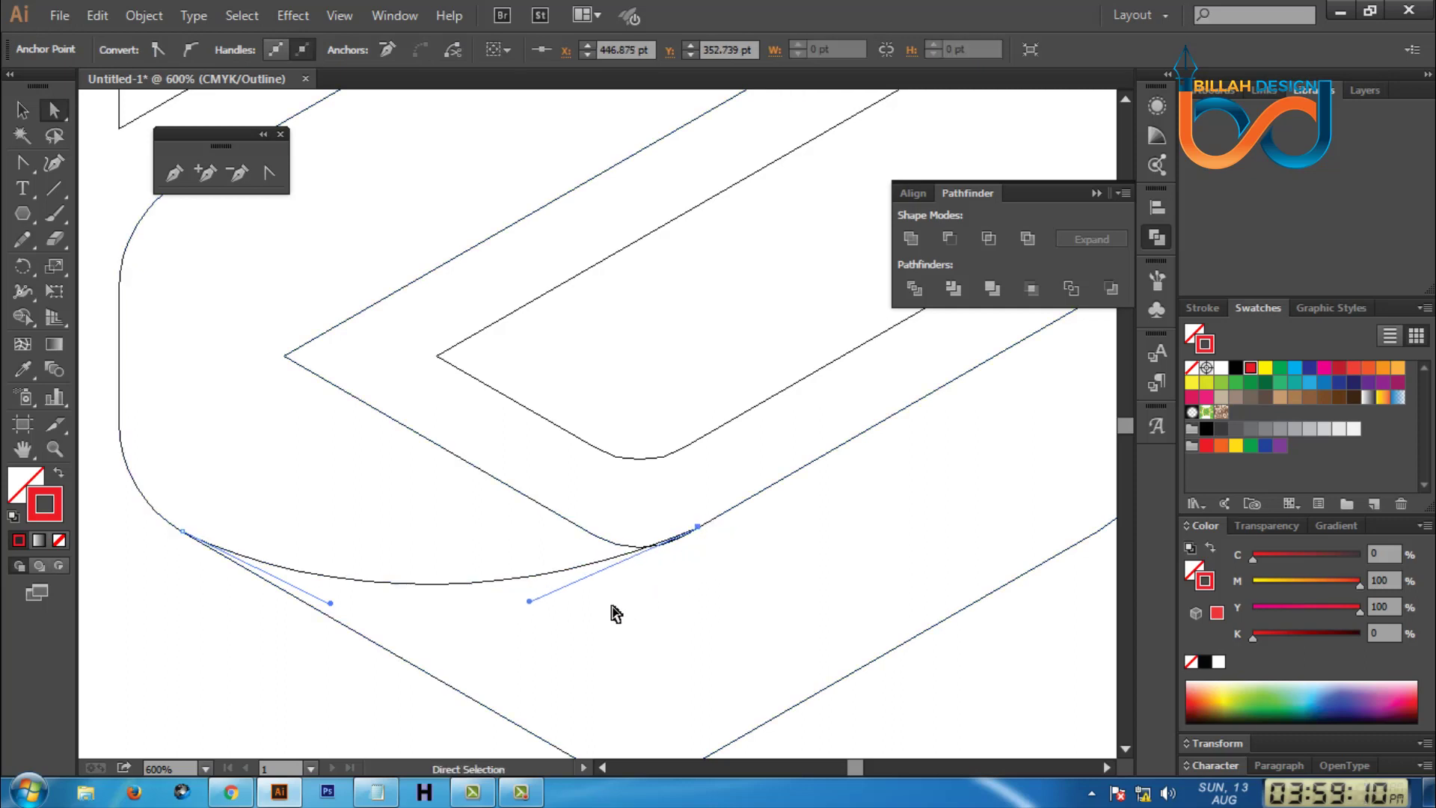
drag(531, 601, 534, 607)
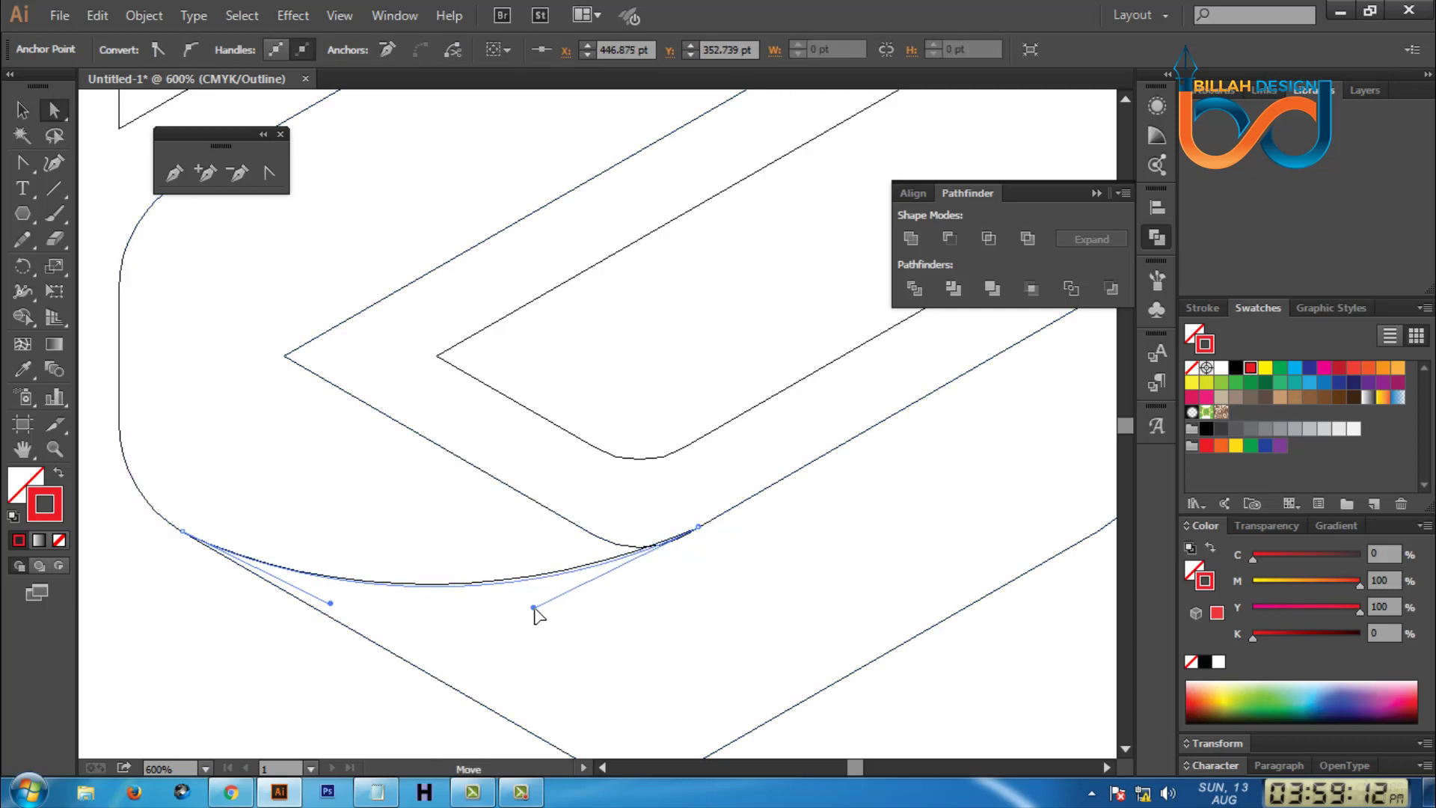
drag(700, 532, 714, 511)
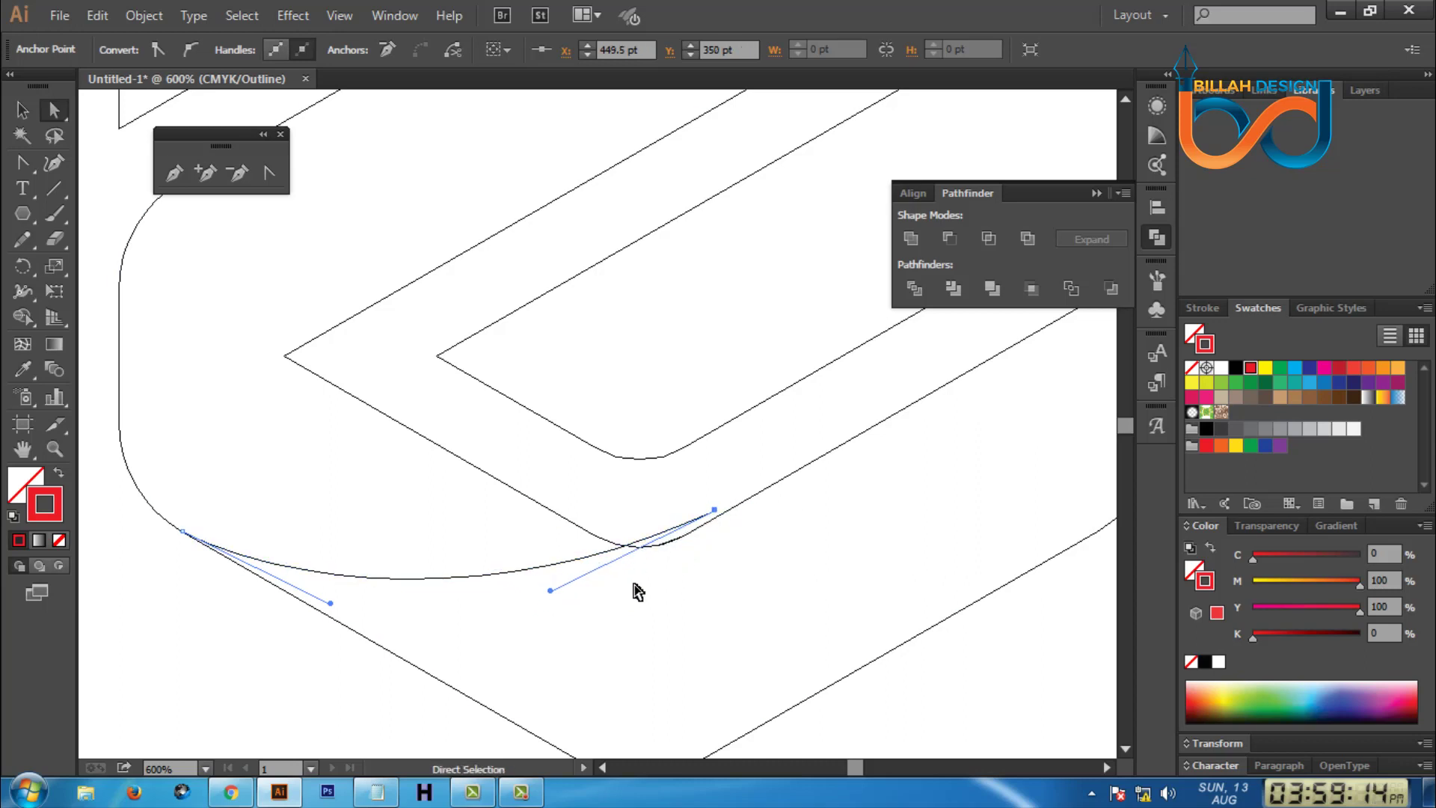
drag(551, 591, 571, 611)
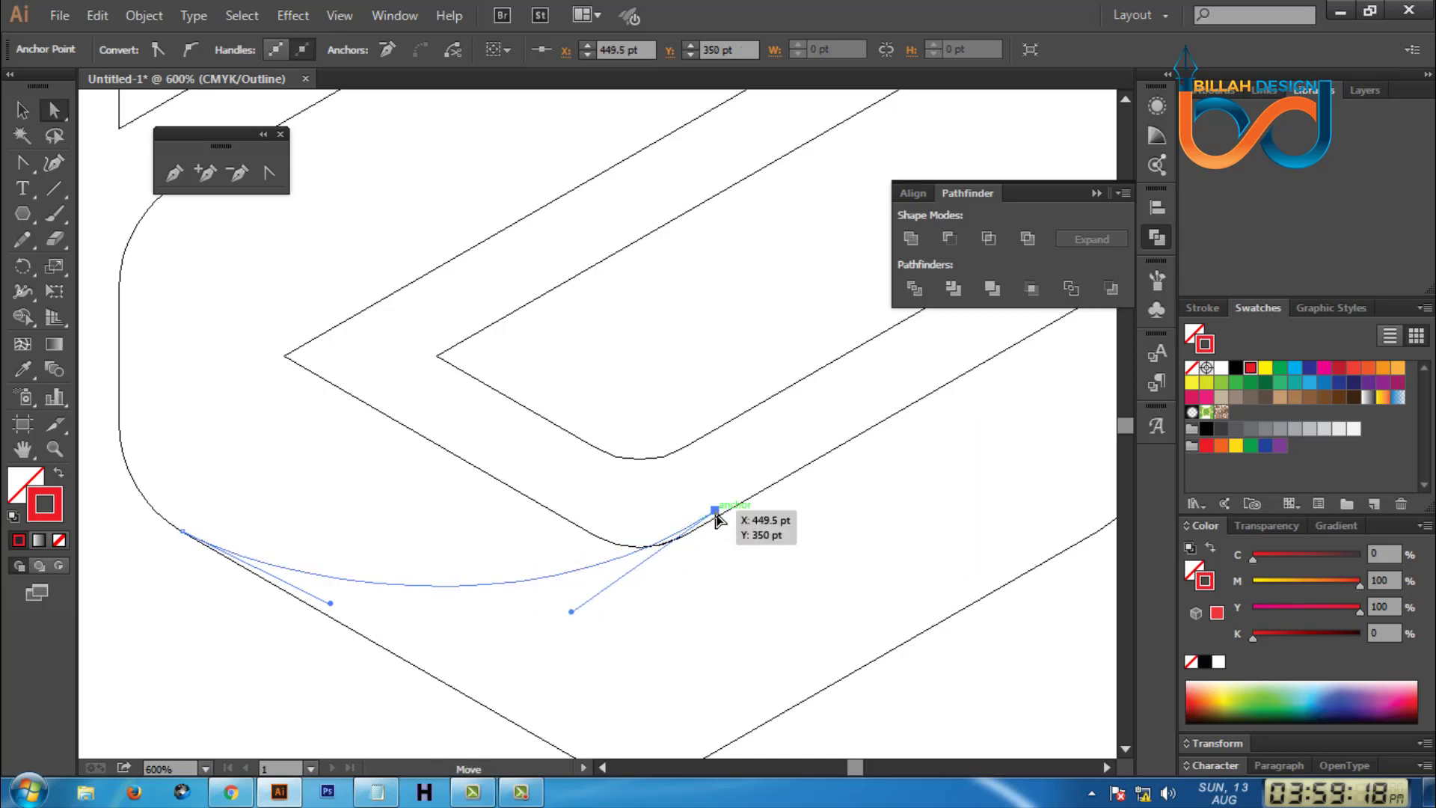
drag(715, 511, 715, 516)
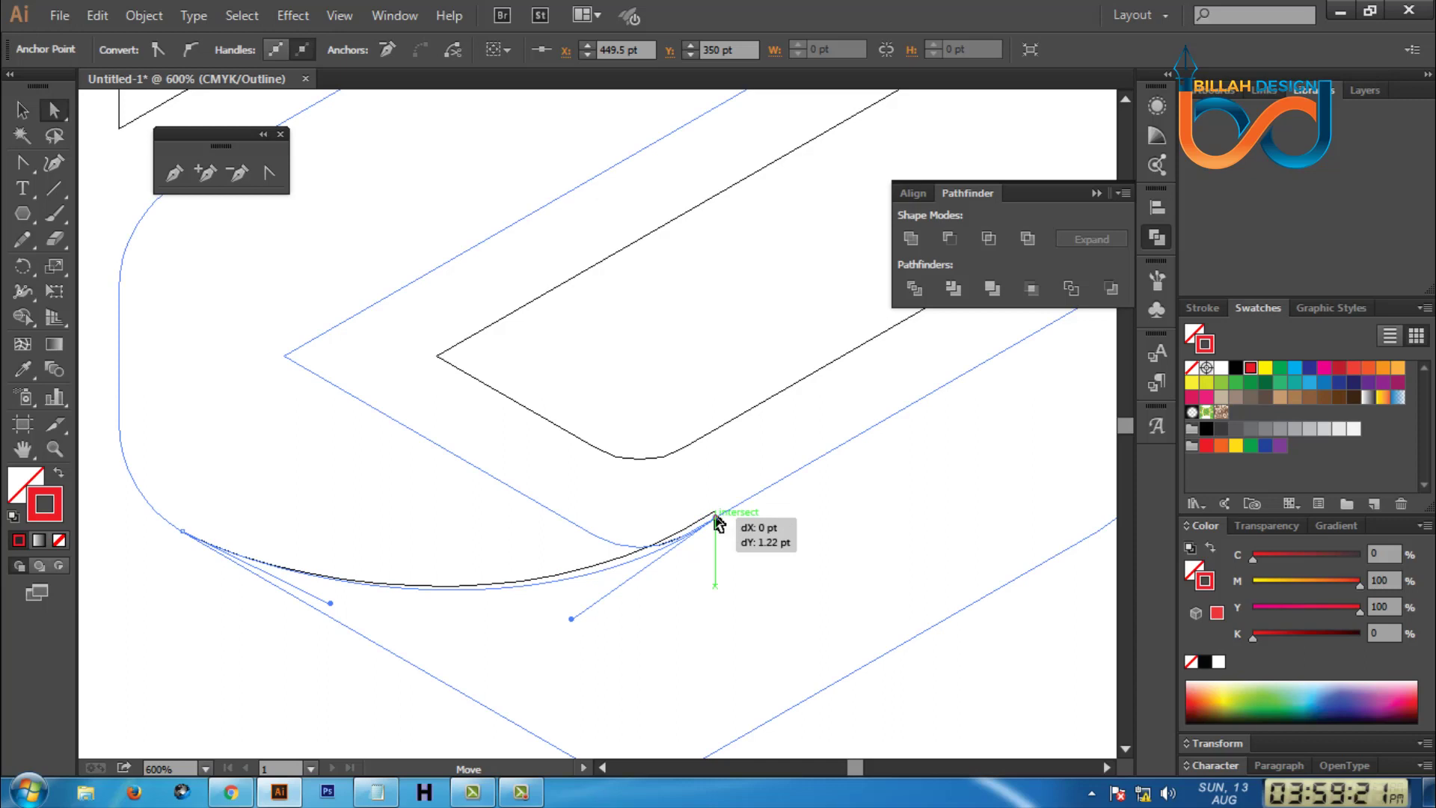
click(746, 590)
Place the curve's left end on the hexagon's outer left edge.
drag(307, 600, 504, 602)
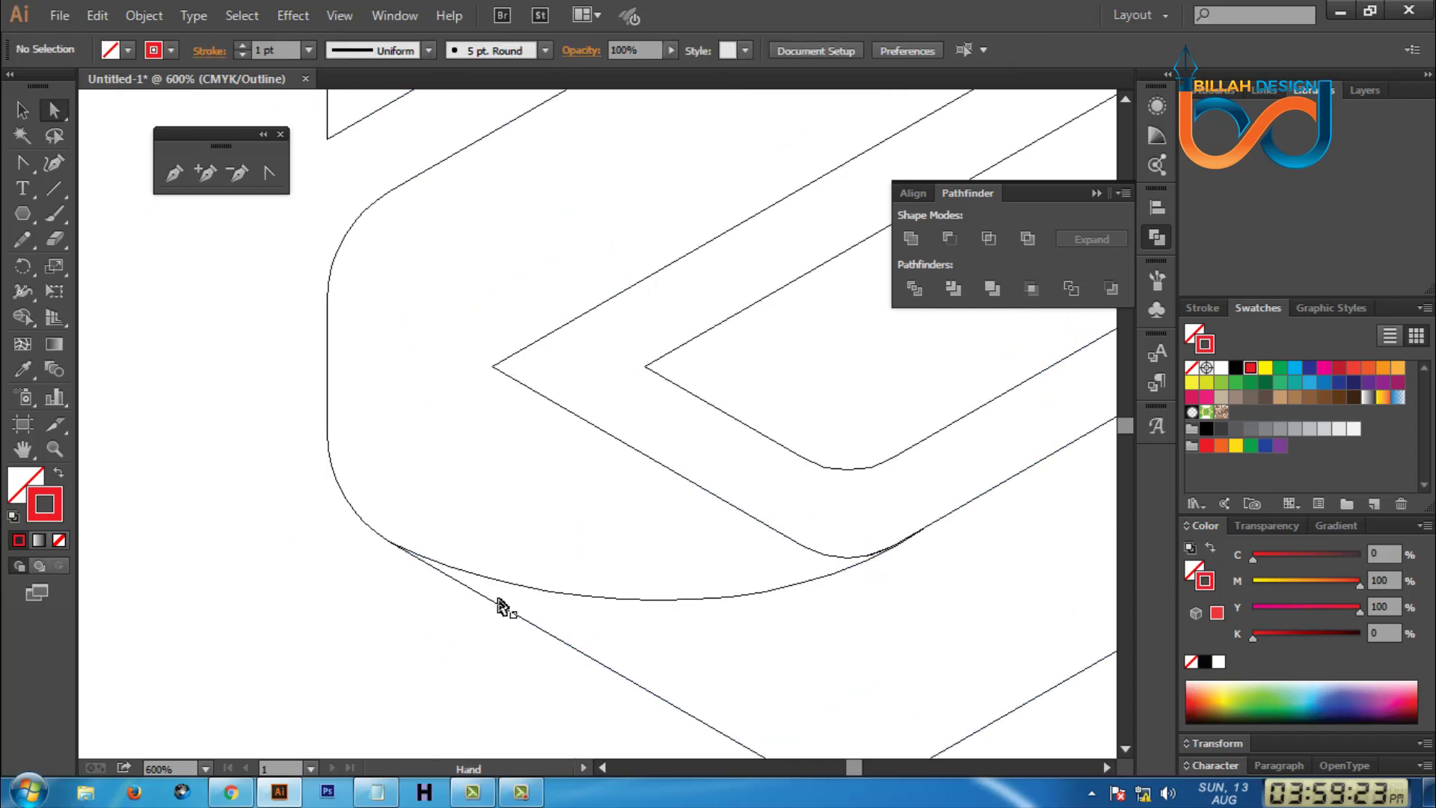
click(478, 577)
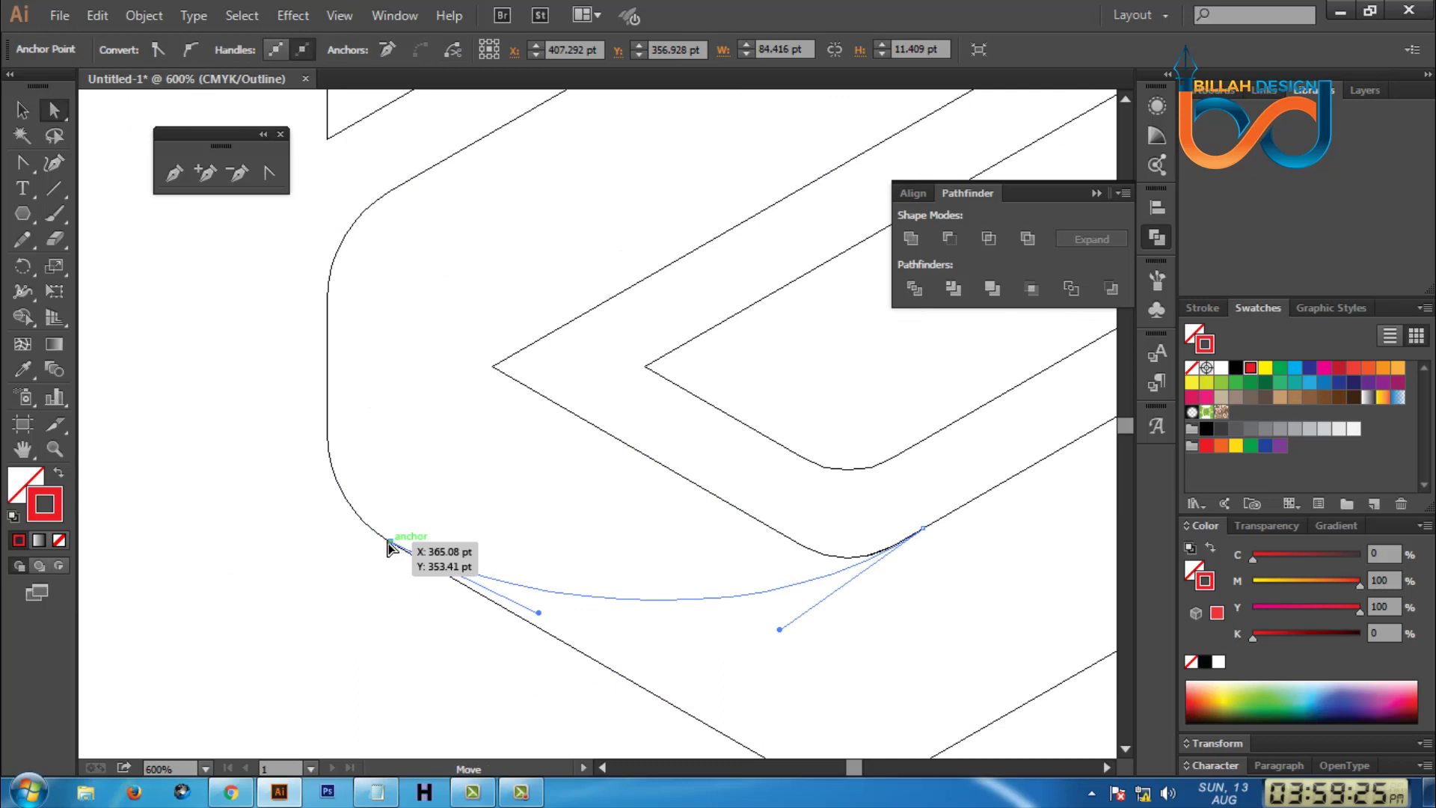
drag(390, 544, 376, 548)
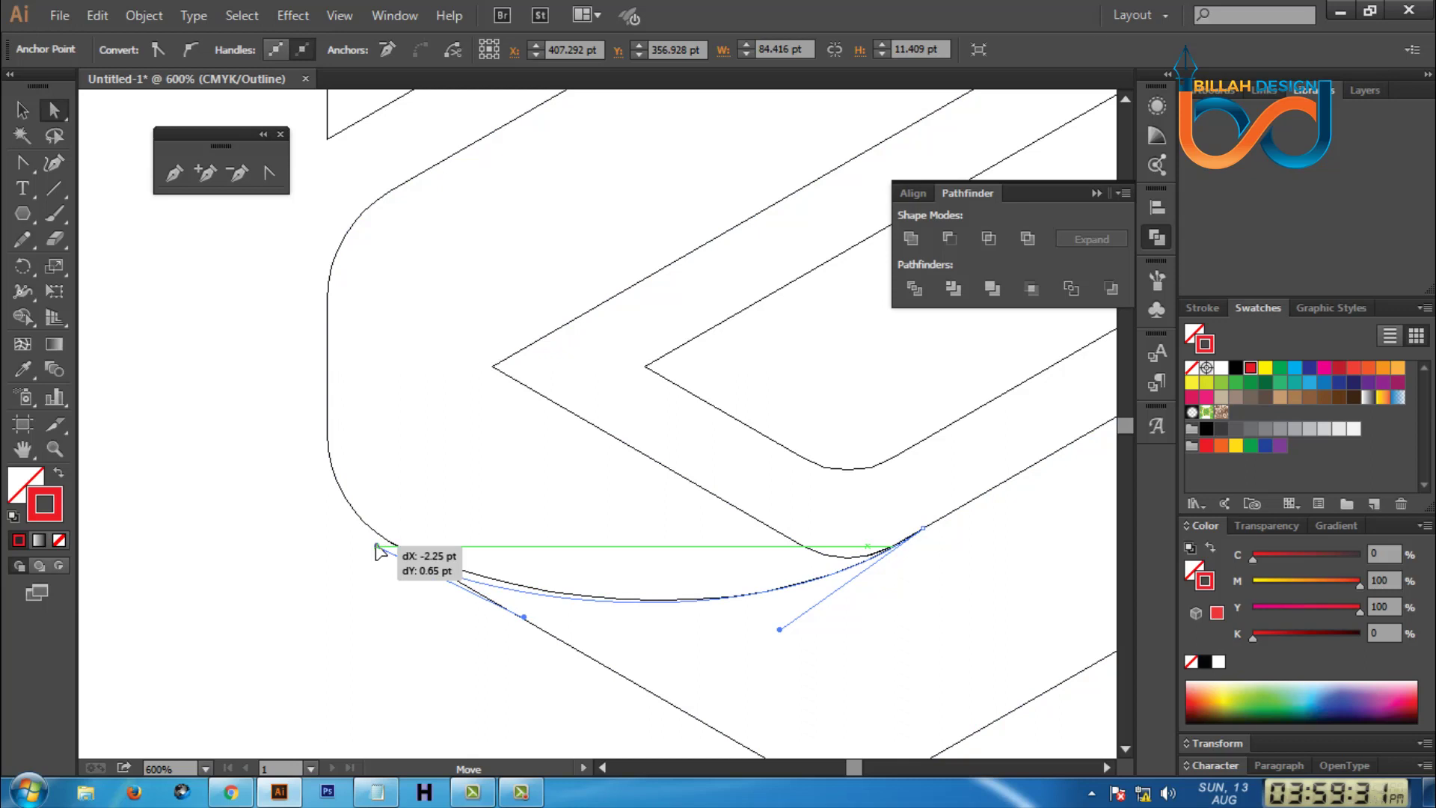
drag(377, 548, 373, 549)
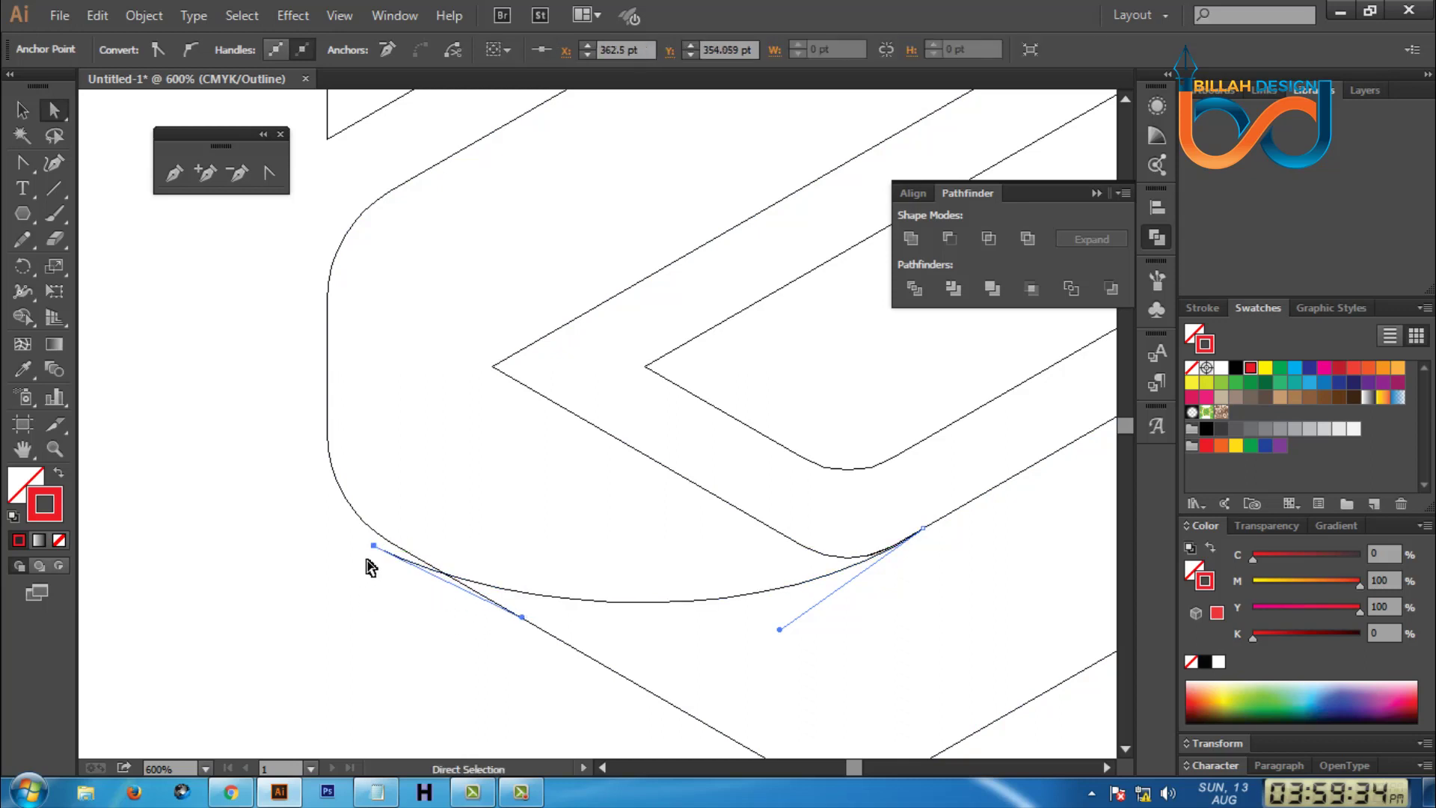
key(Up)
key(Up)
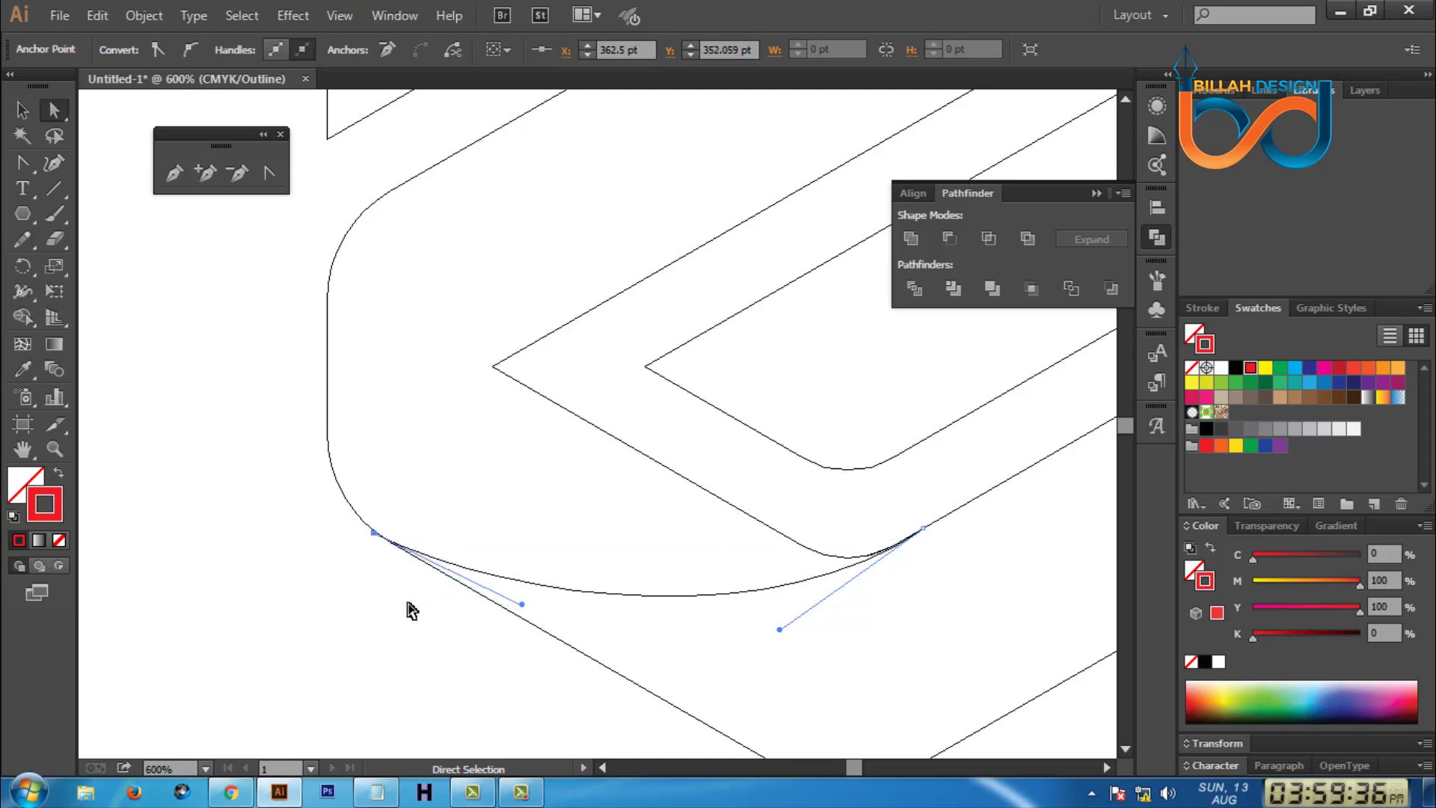
click(409, 604)
drag(920, 615, 767, 603)
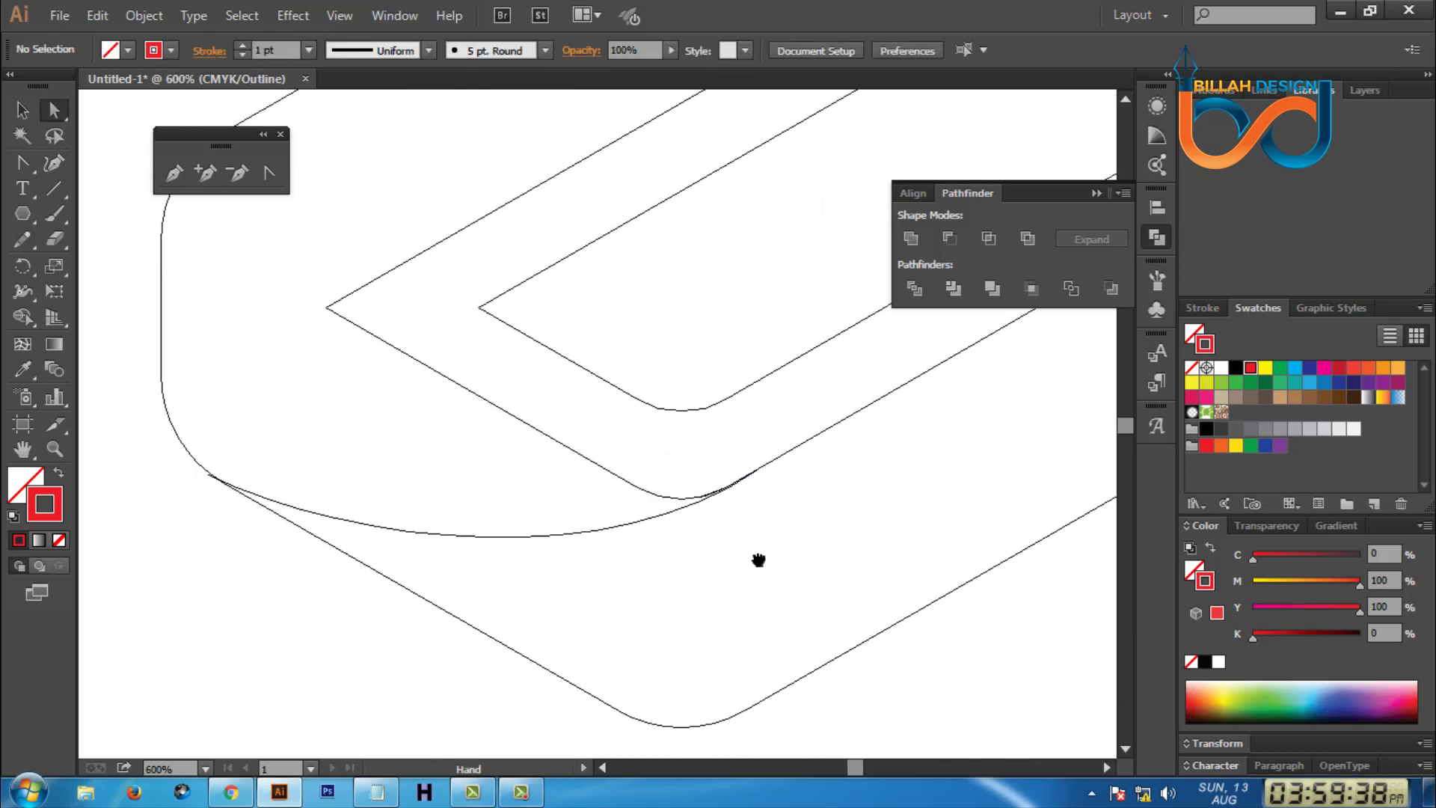
Return to colour preview and fill the logo's lower shape with cyan.
key(ctrl+minus)
key(ctrl+minus)
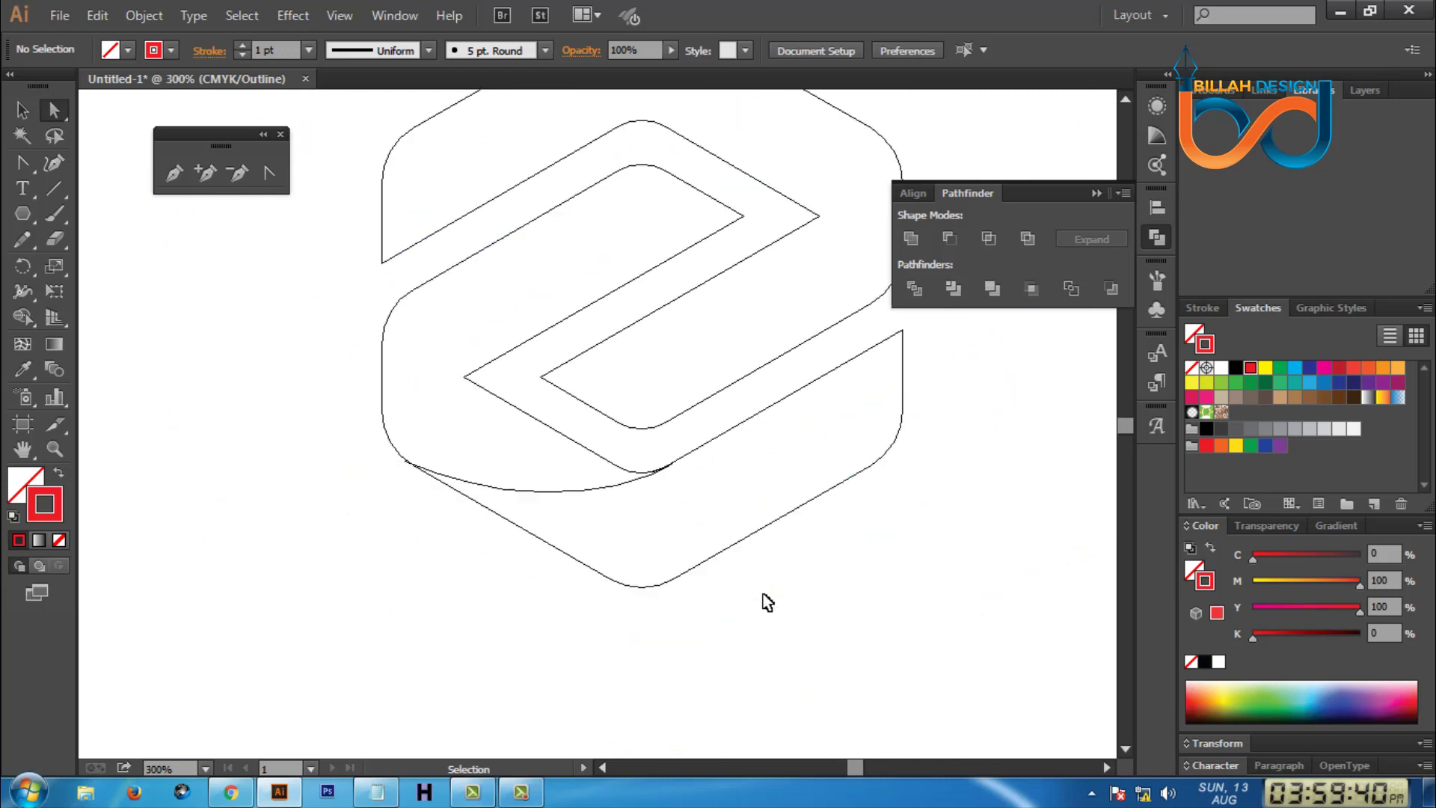
drag(767, 565, 789, 635)
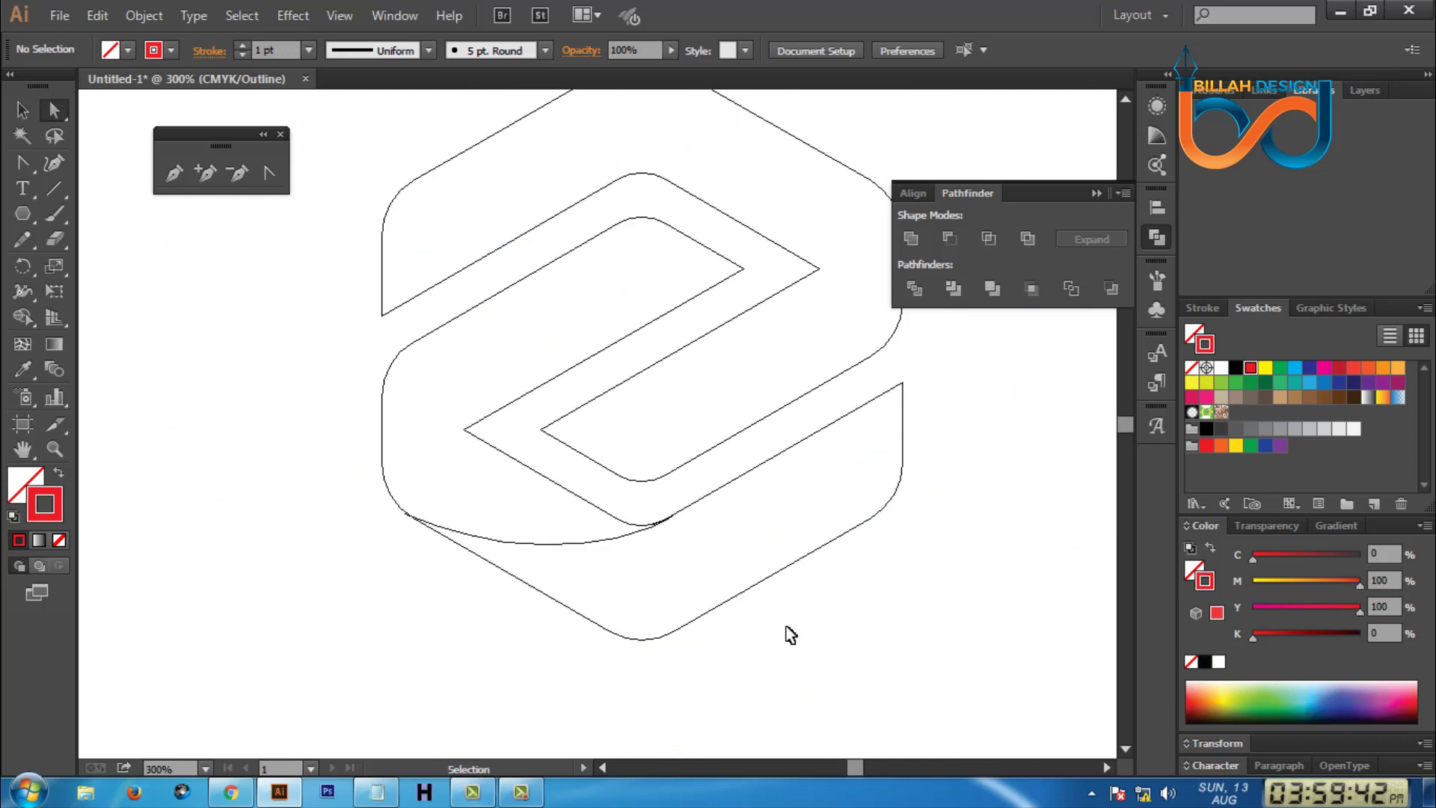
key(ctrl+y)
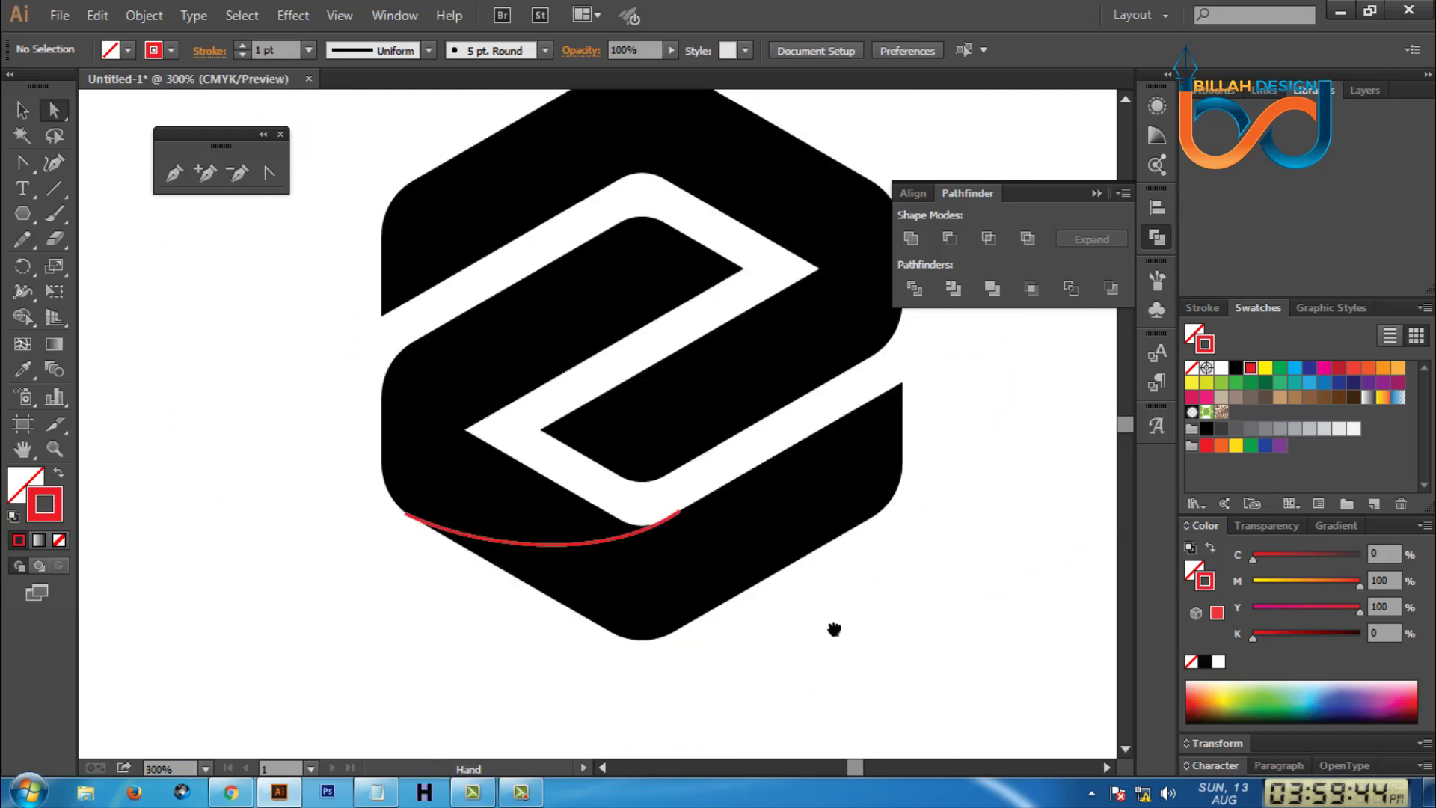
drag(858, 614, 848, 622)
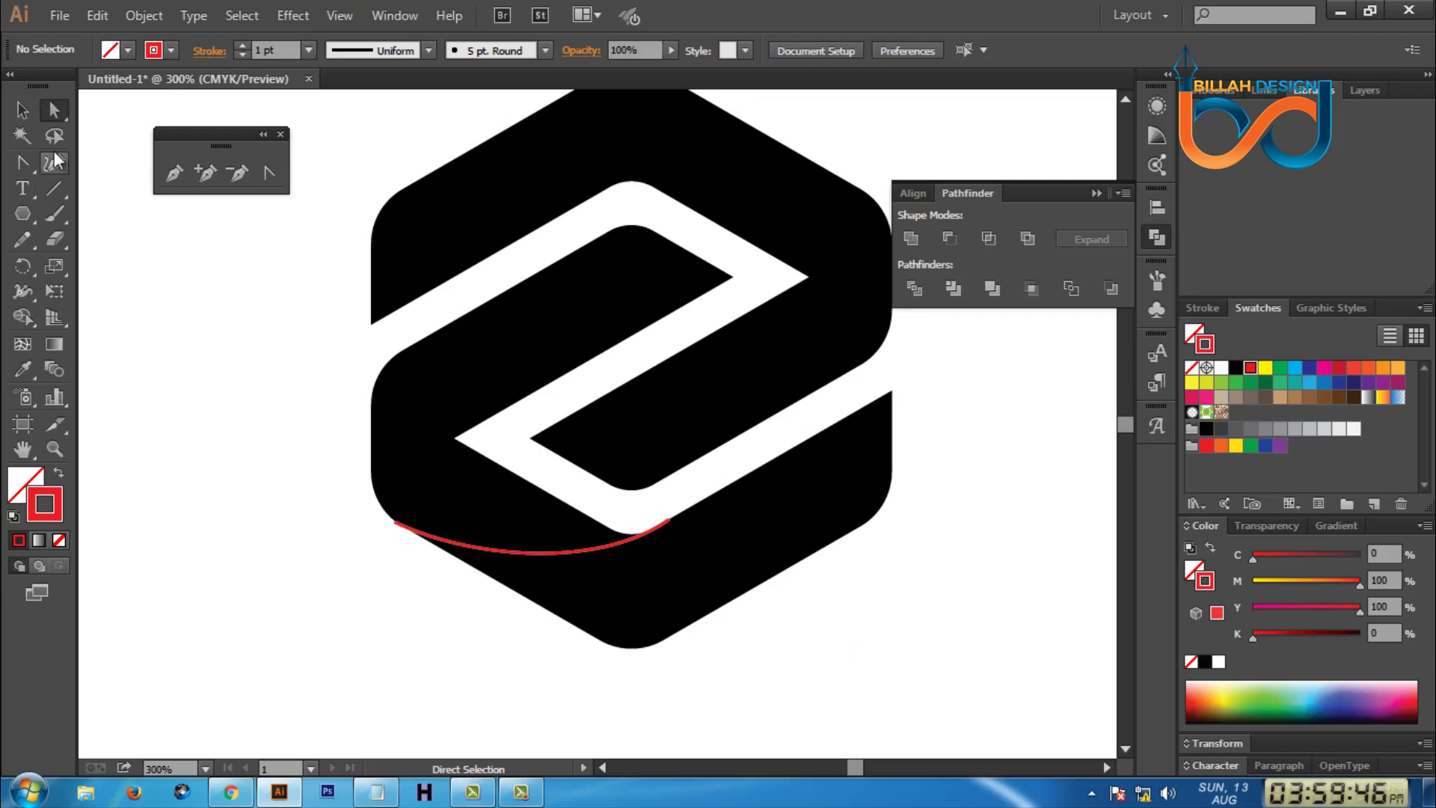
key(v)
click(524, 353)
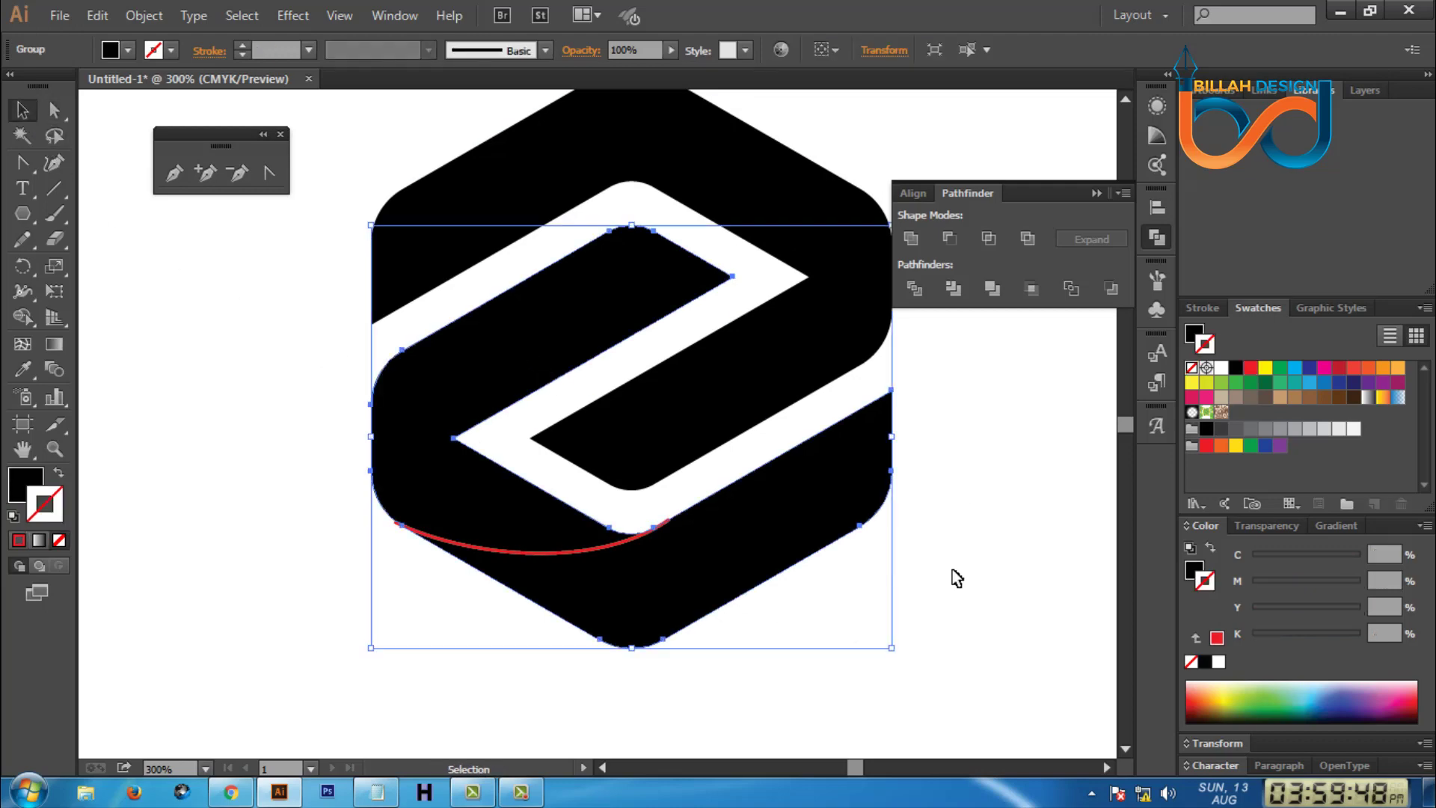
click(1008, 561)
click(781, 548)
key(a)
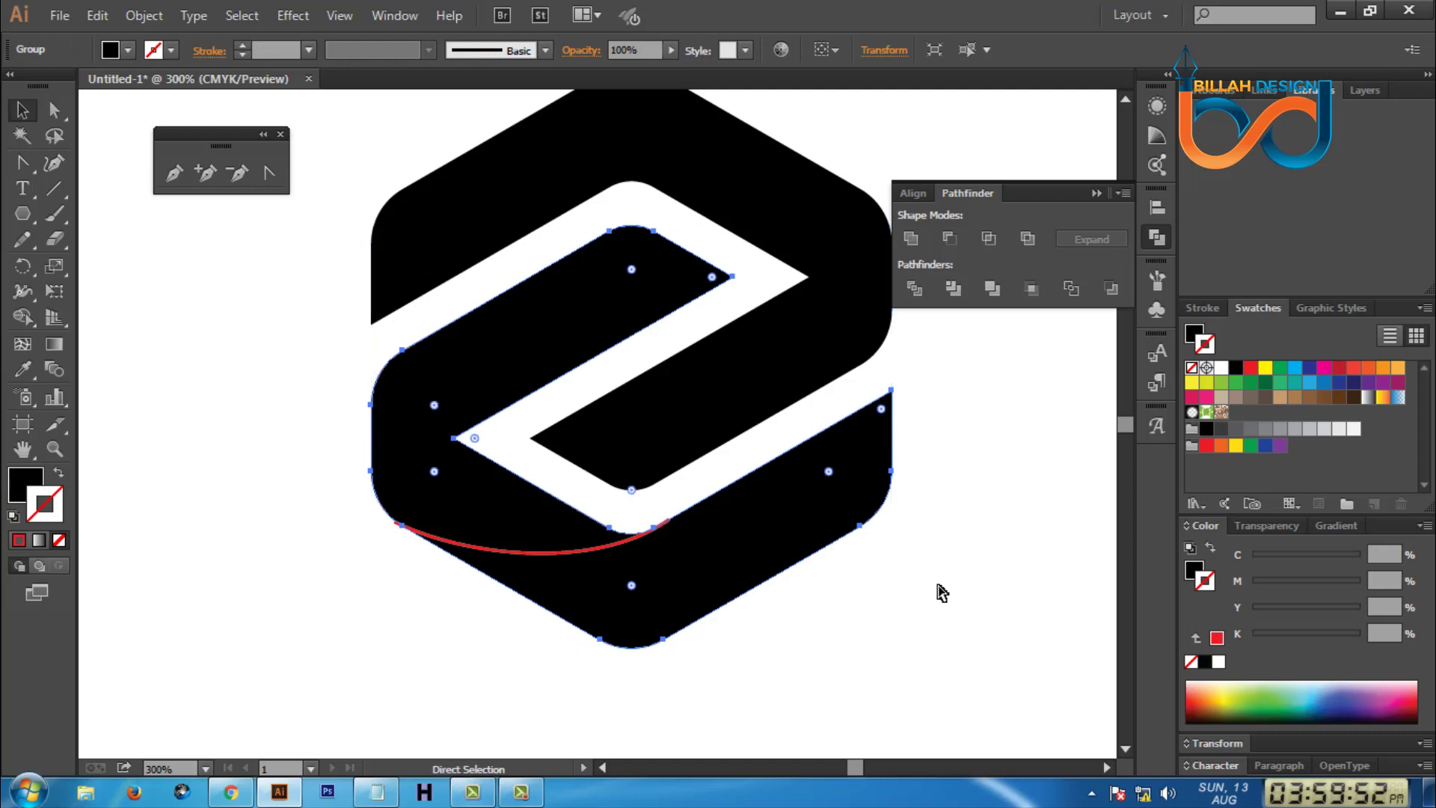
key(v)
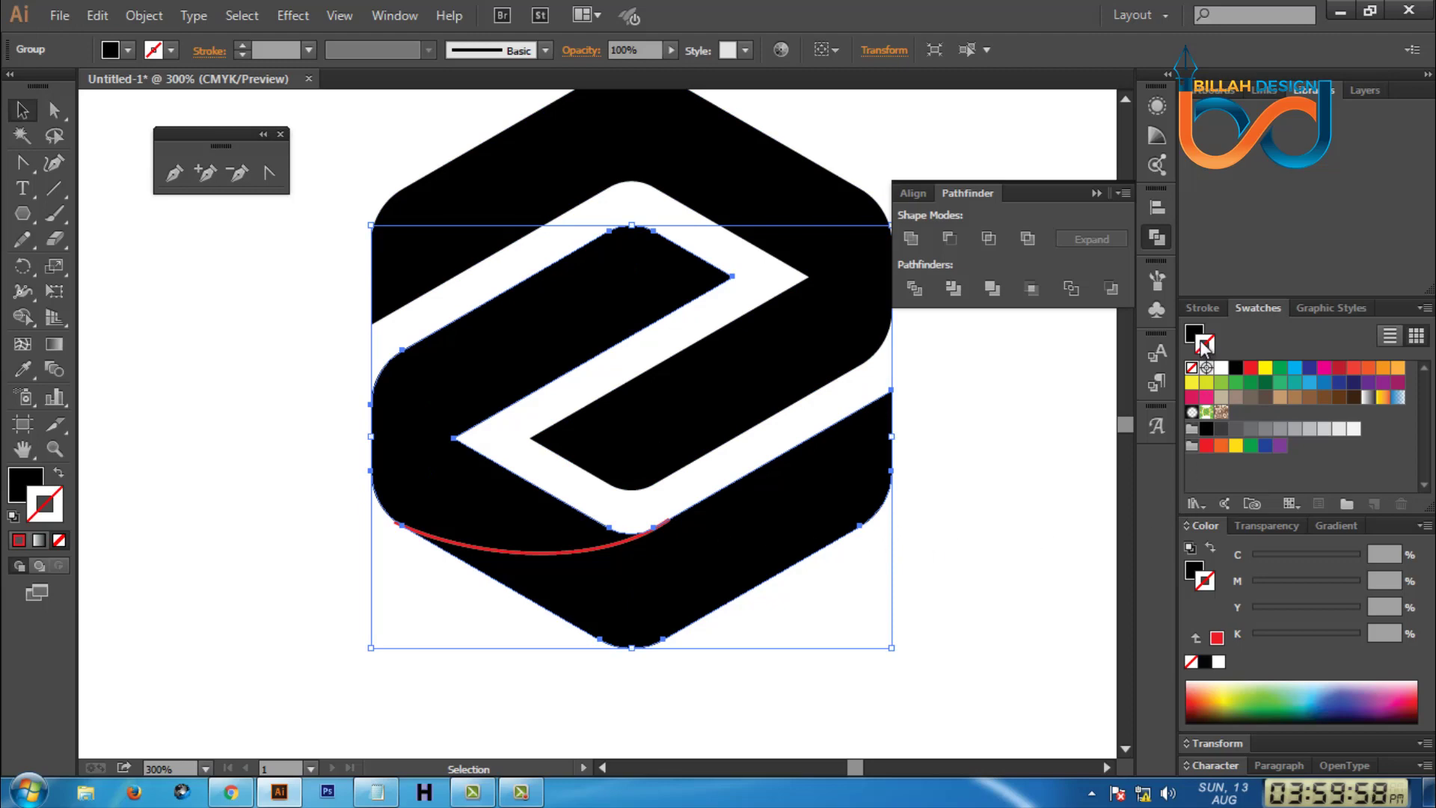
click(1250, 367)
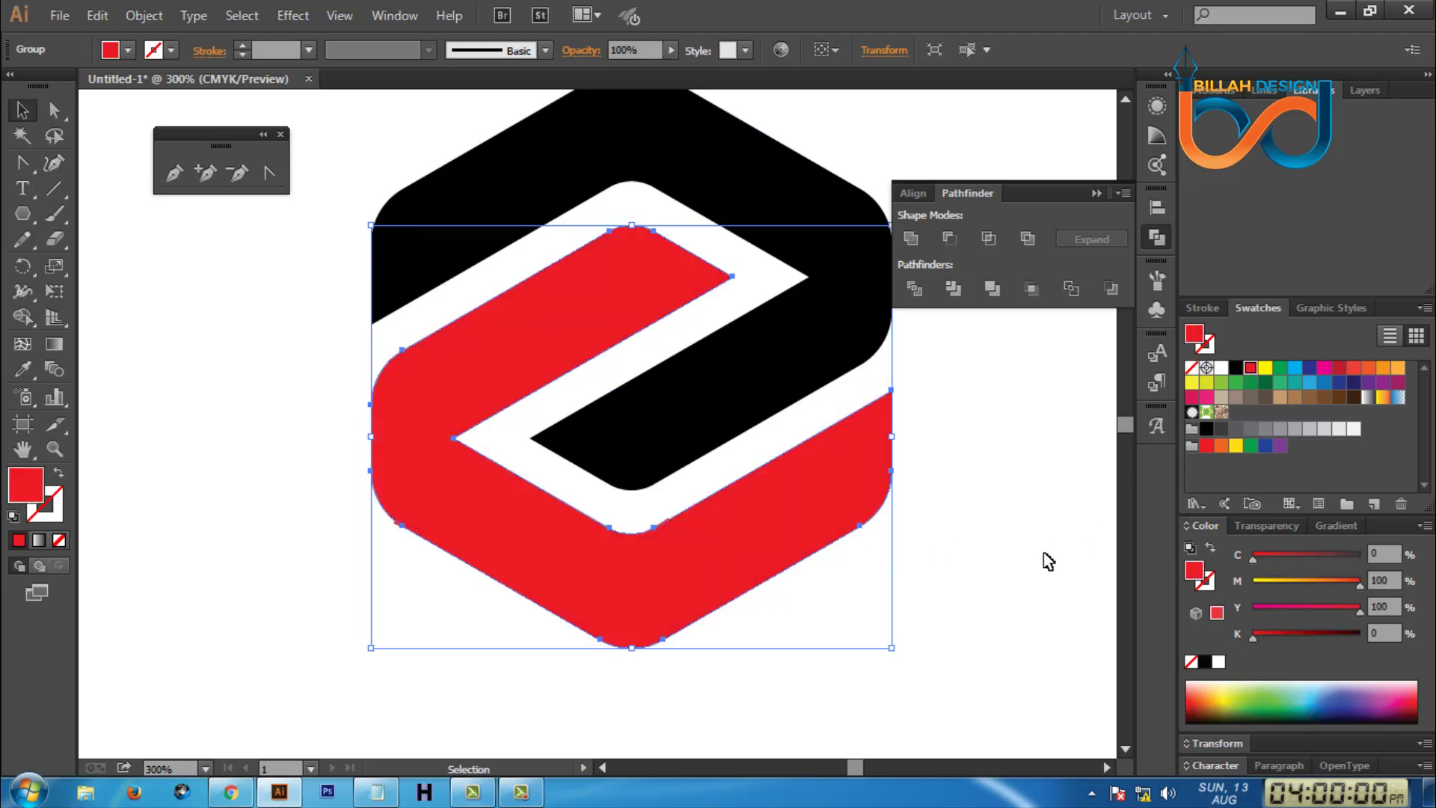
click(1294, 367)
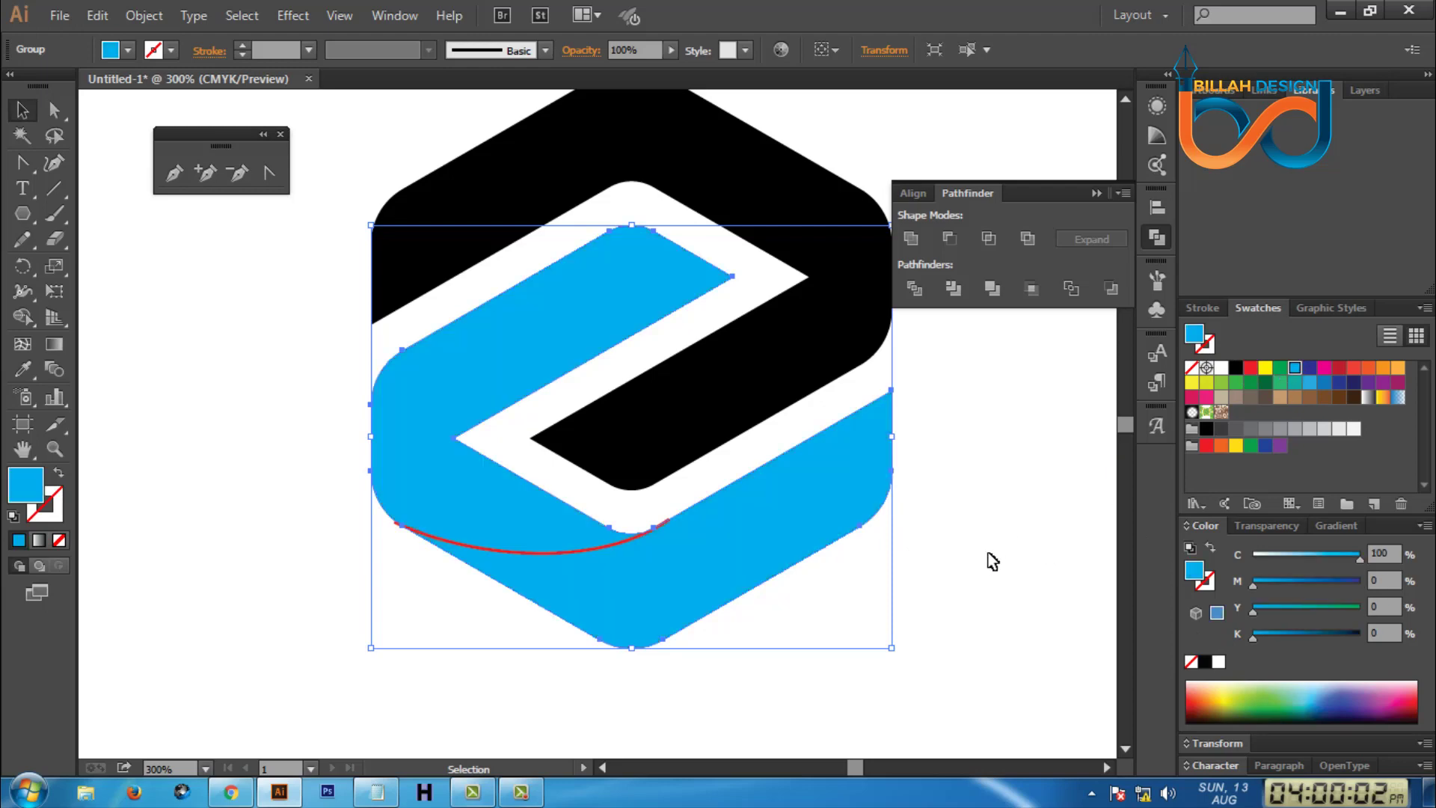
click(961, 595)
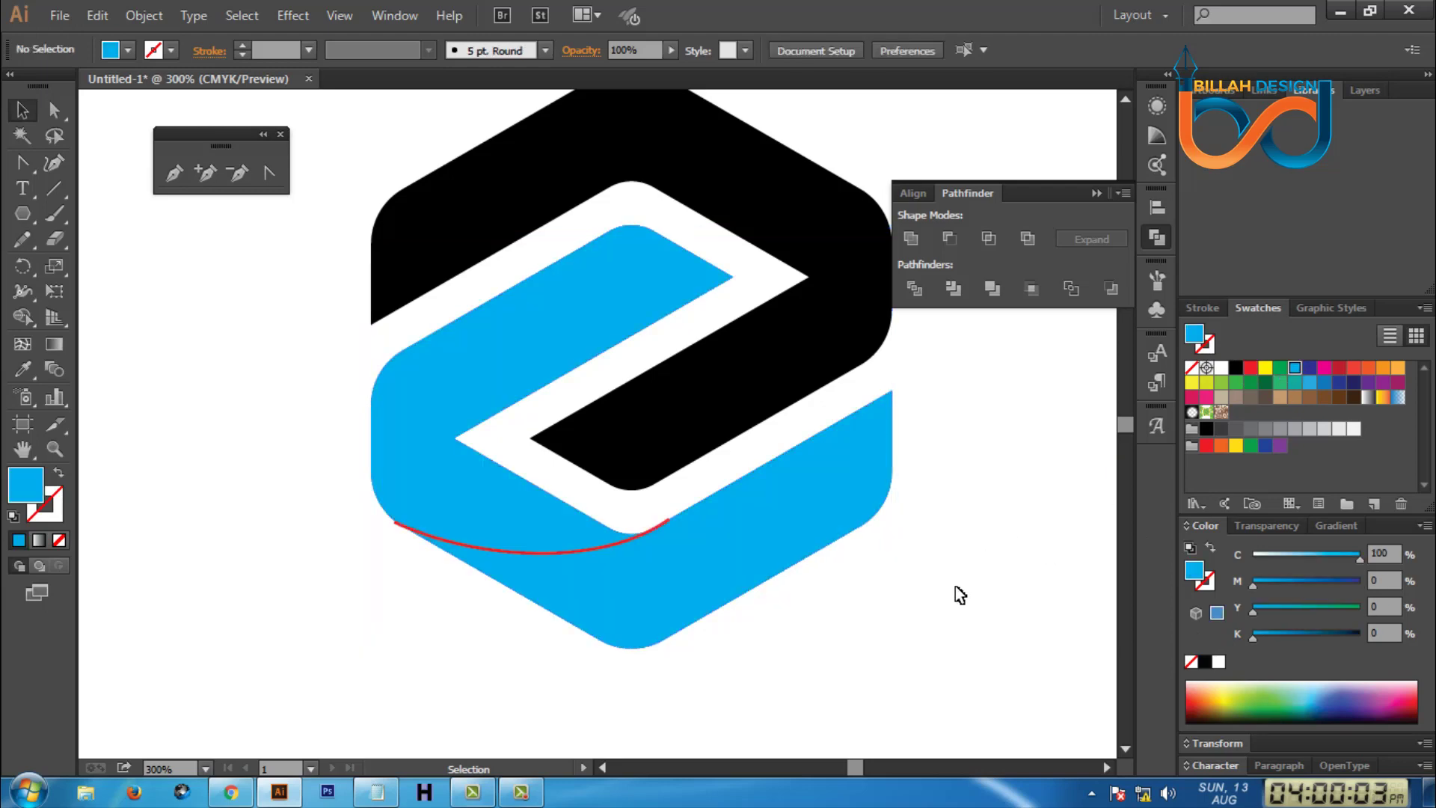
Try dividing the cyan shape along the red curve, then undo the divide.
click(771, 546)
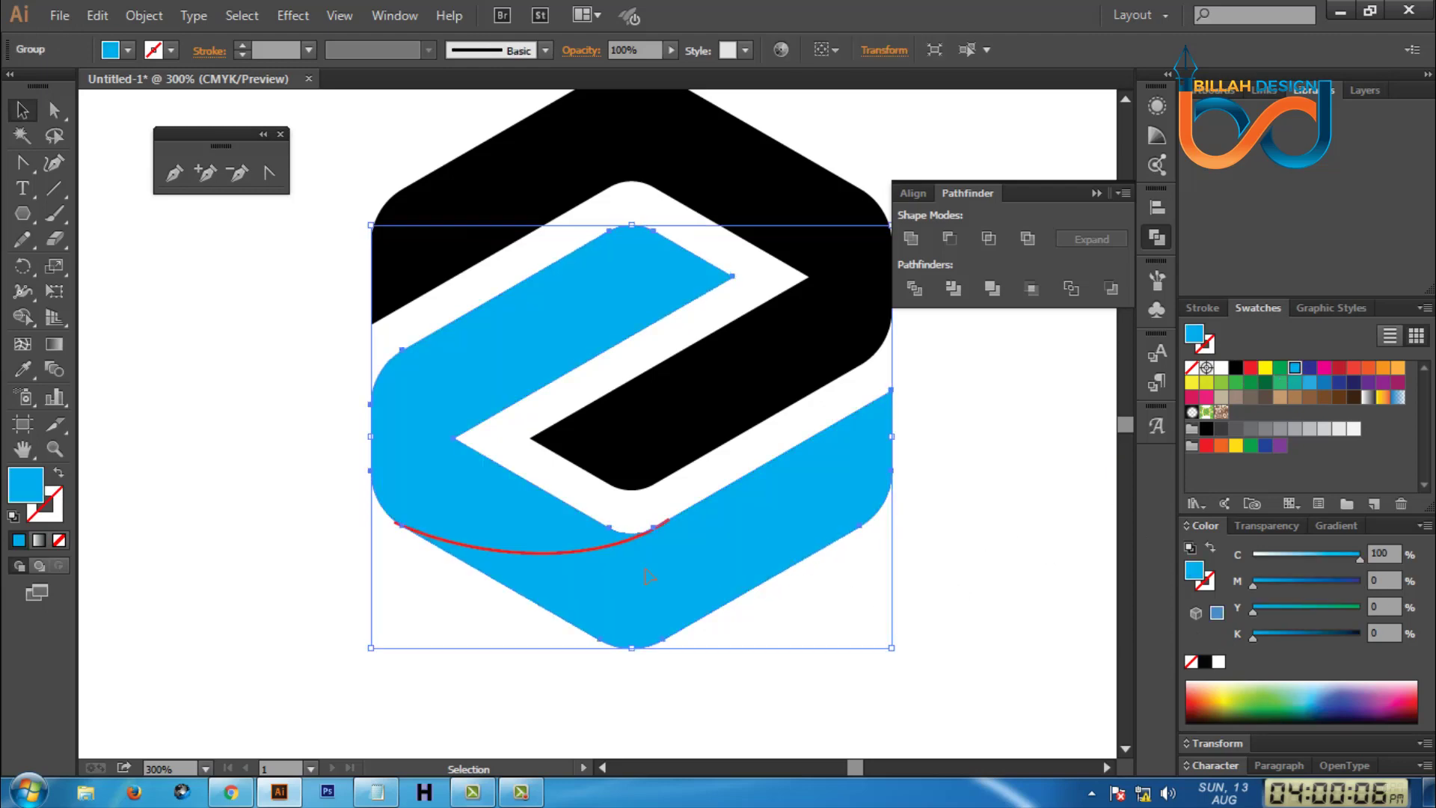
shift+click(575, 560)
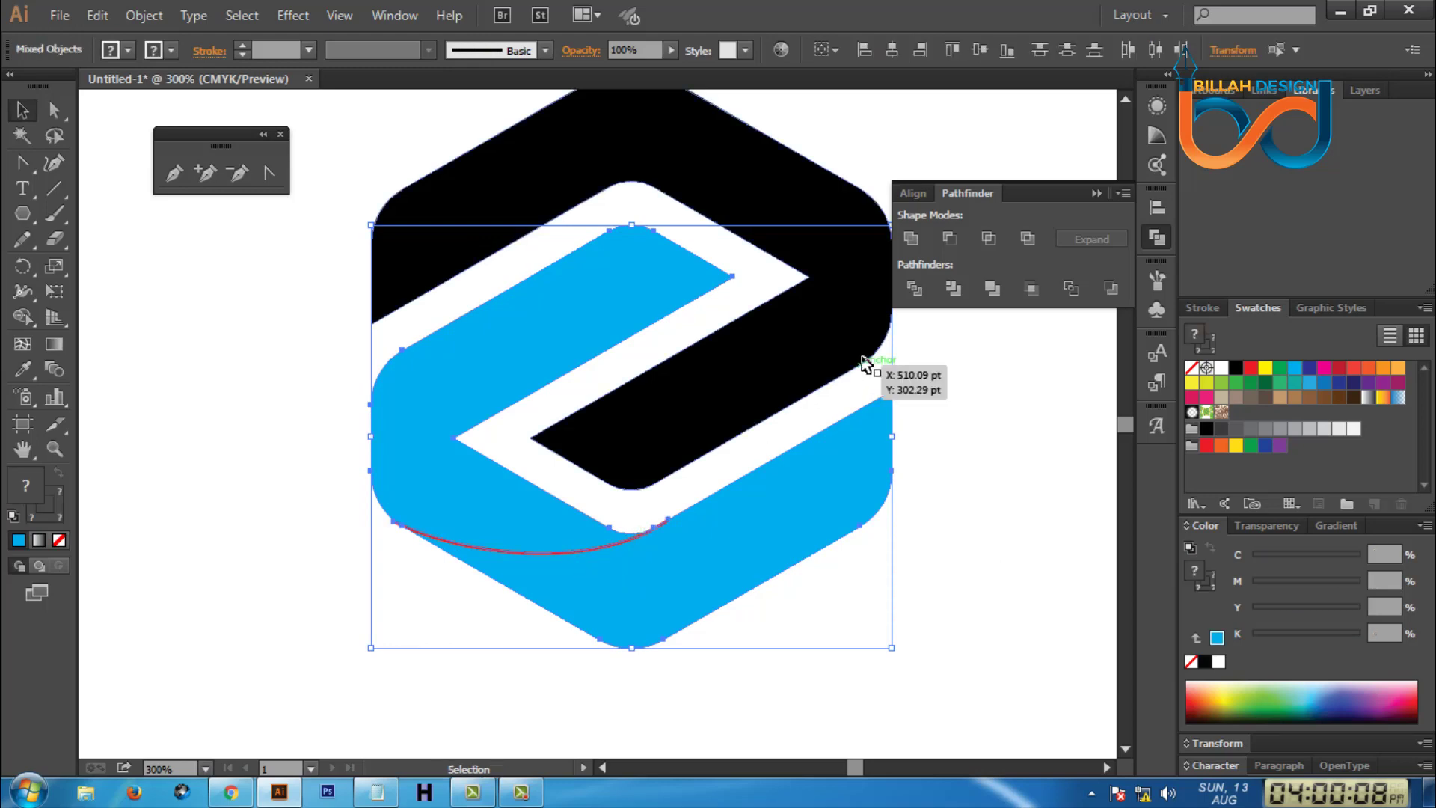
click(912, 290)
right_click(962, 454)
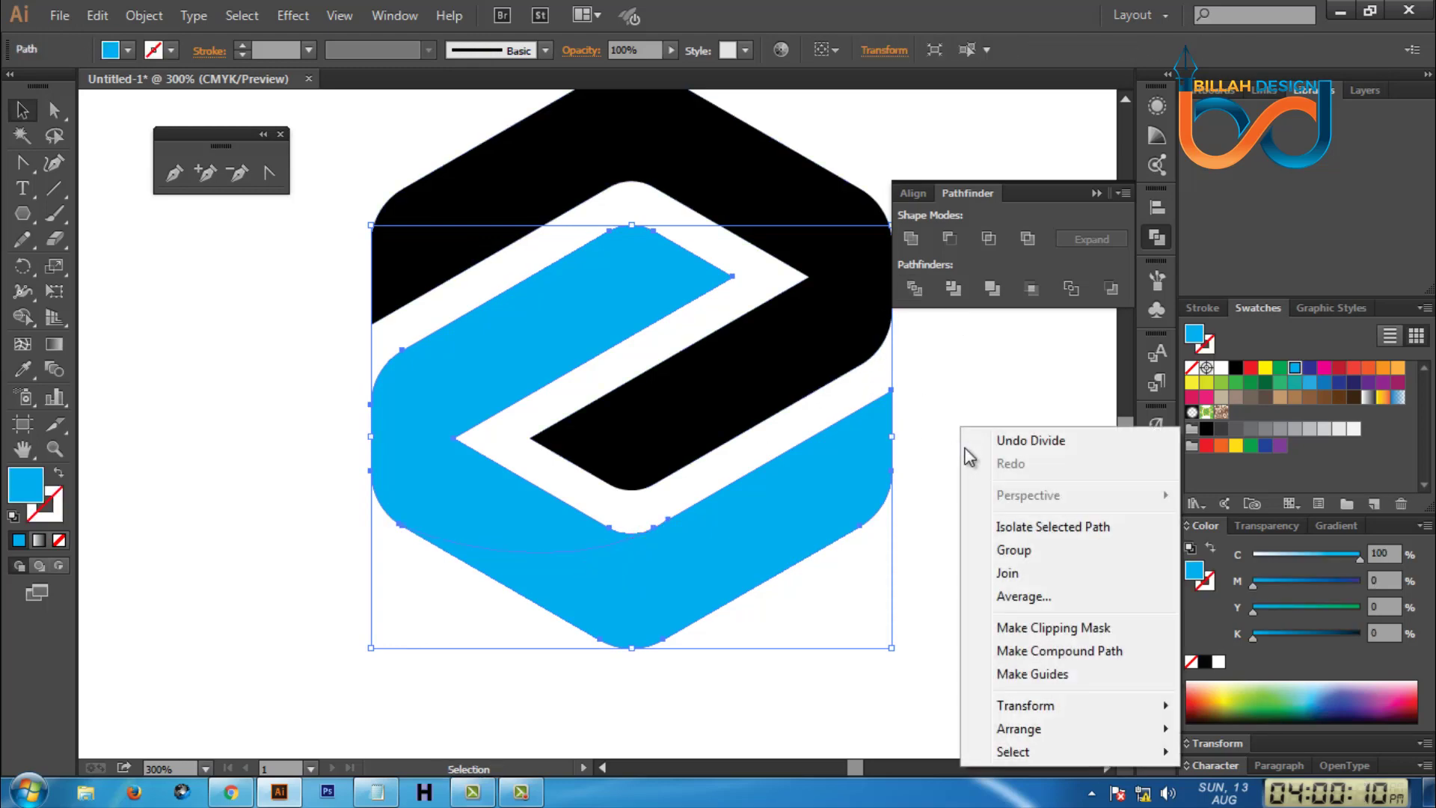
click(1010, 552)
click(936, 407)
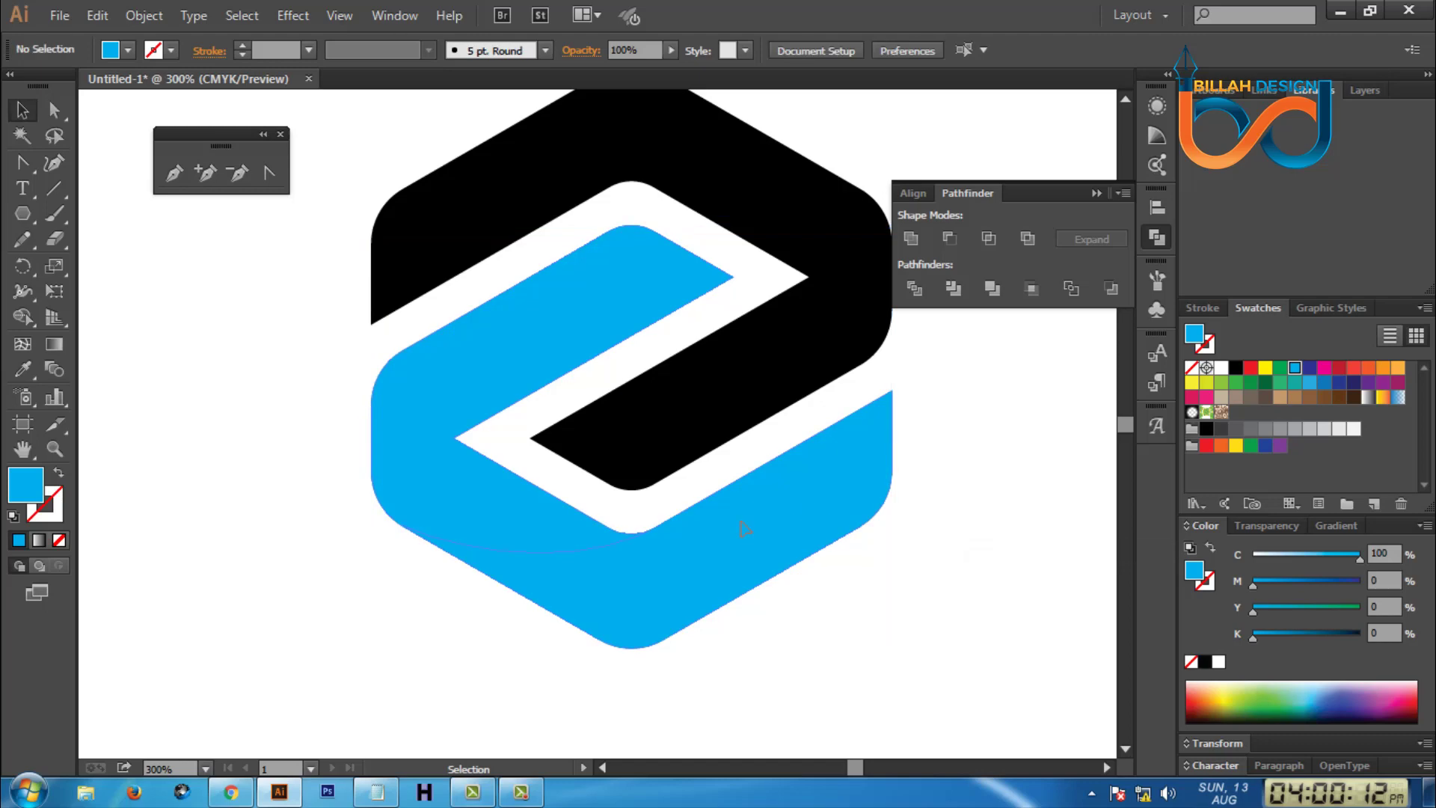
click(752, 530)
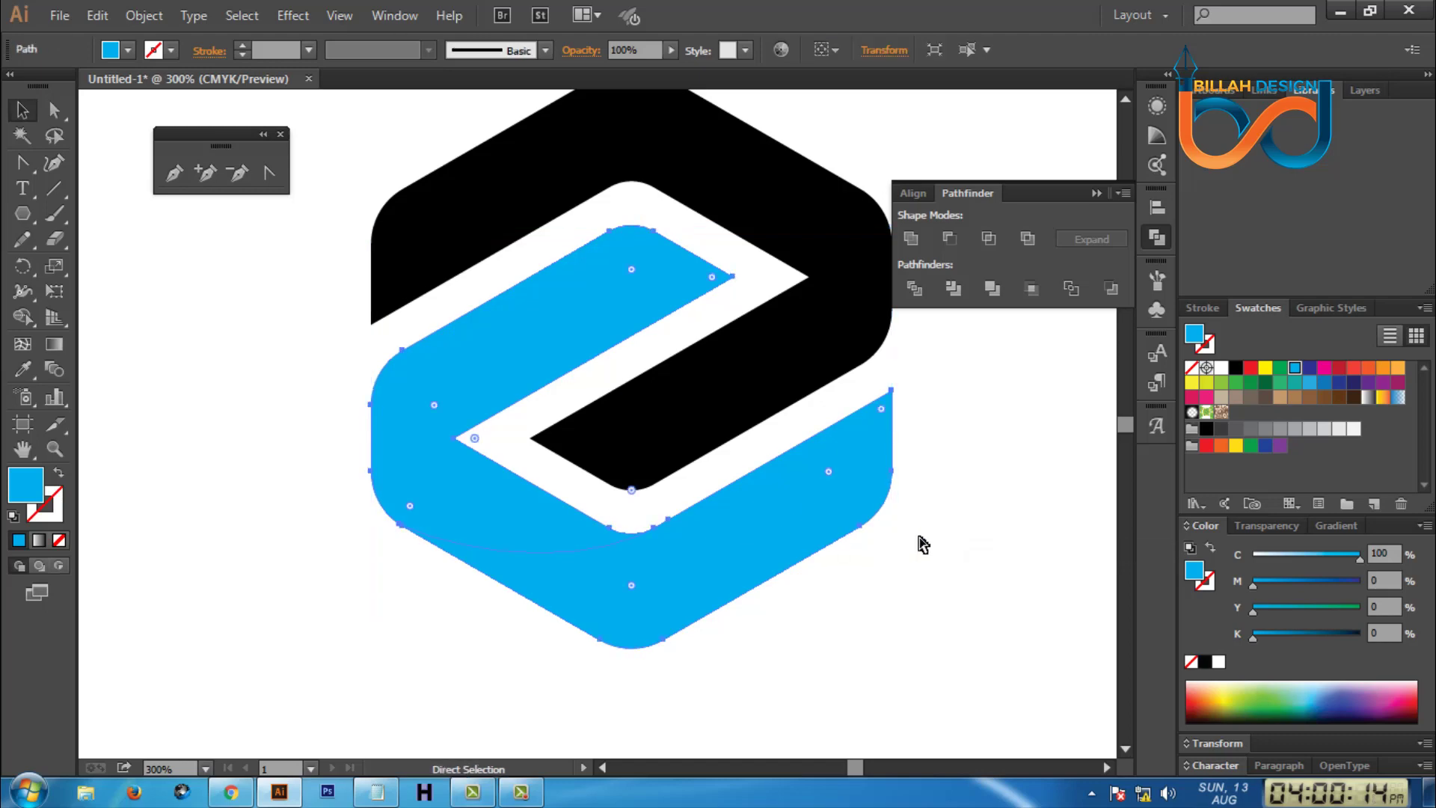
key(ctrl+z)
click(956, 570)
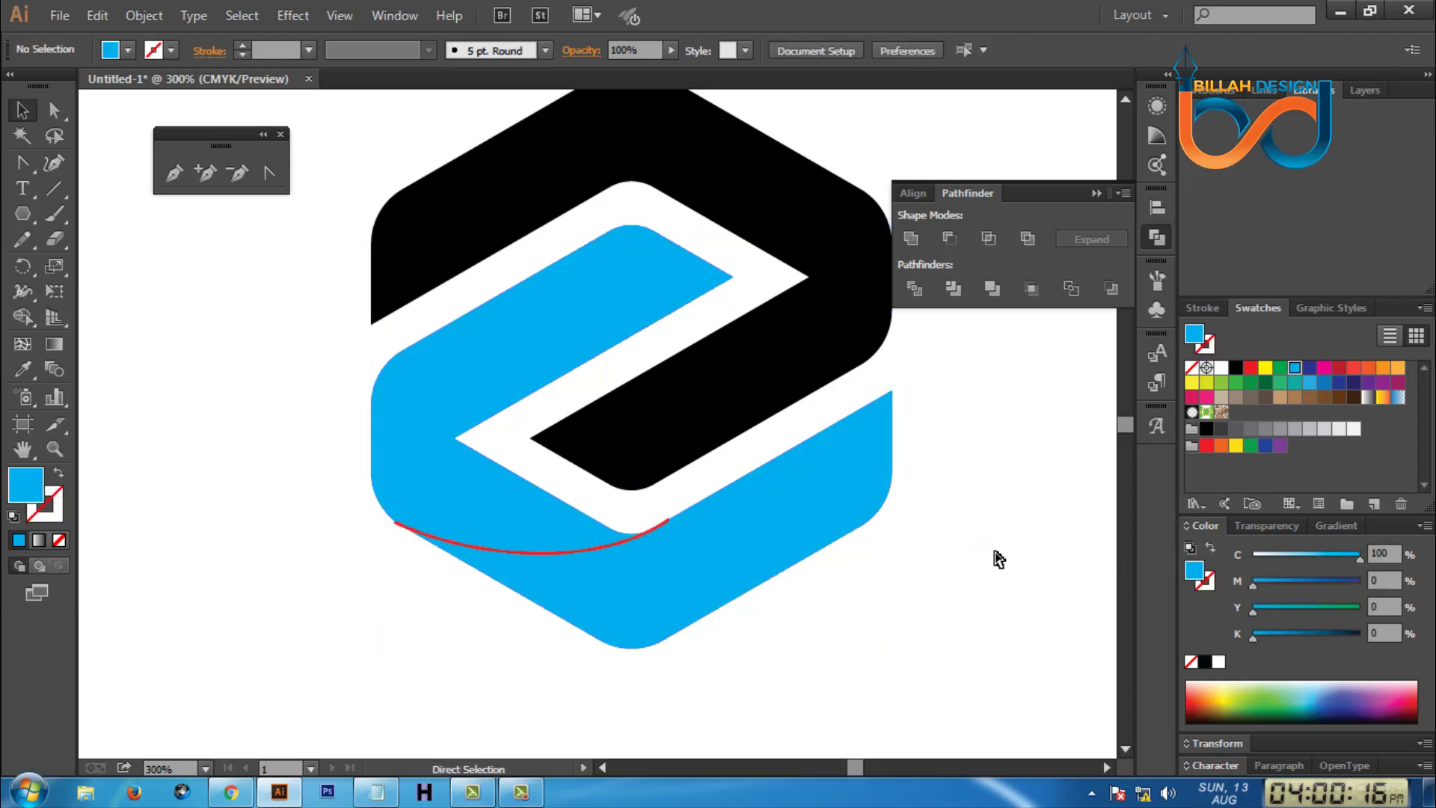
Settle the red curve's right end onto the corner and reshape it nearby.
key(ctrl+plus)
key(ctrl+plus)
drag(809, 539, 749, 488)
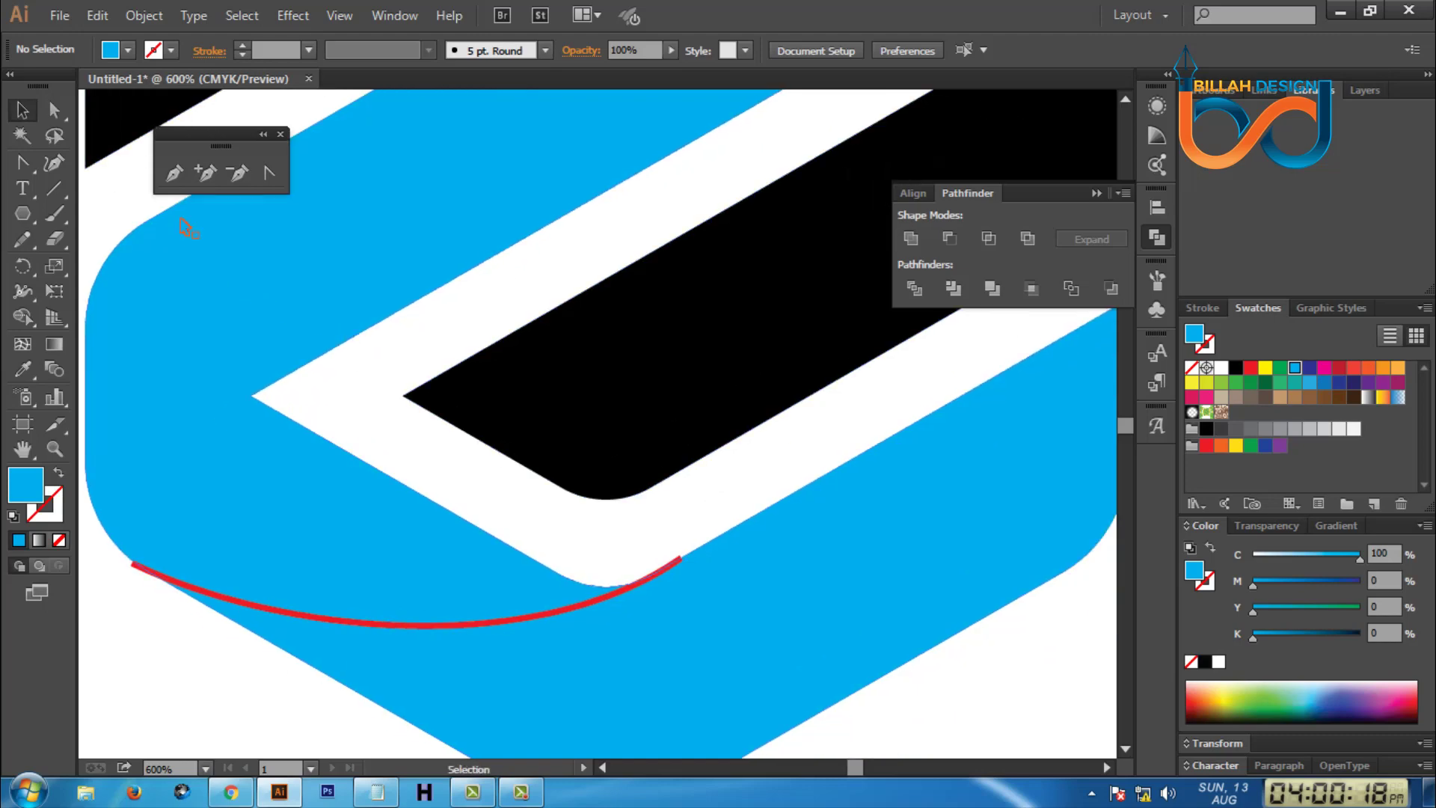
click(54, 110)
drag(680, 558, 686, 554)
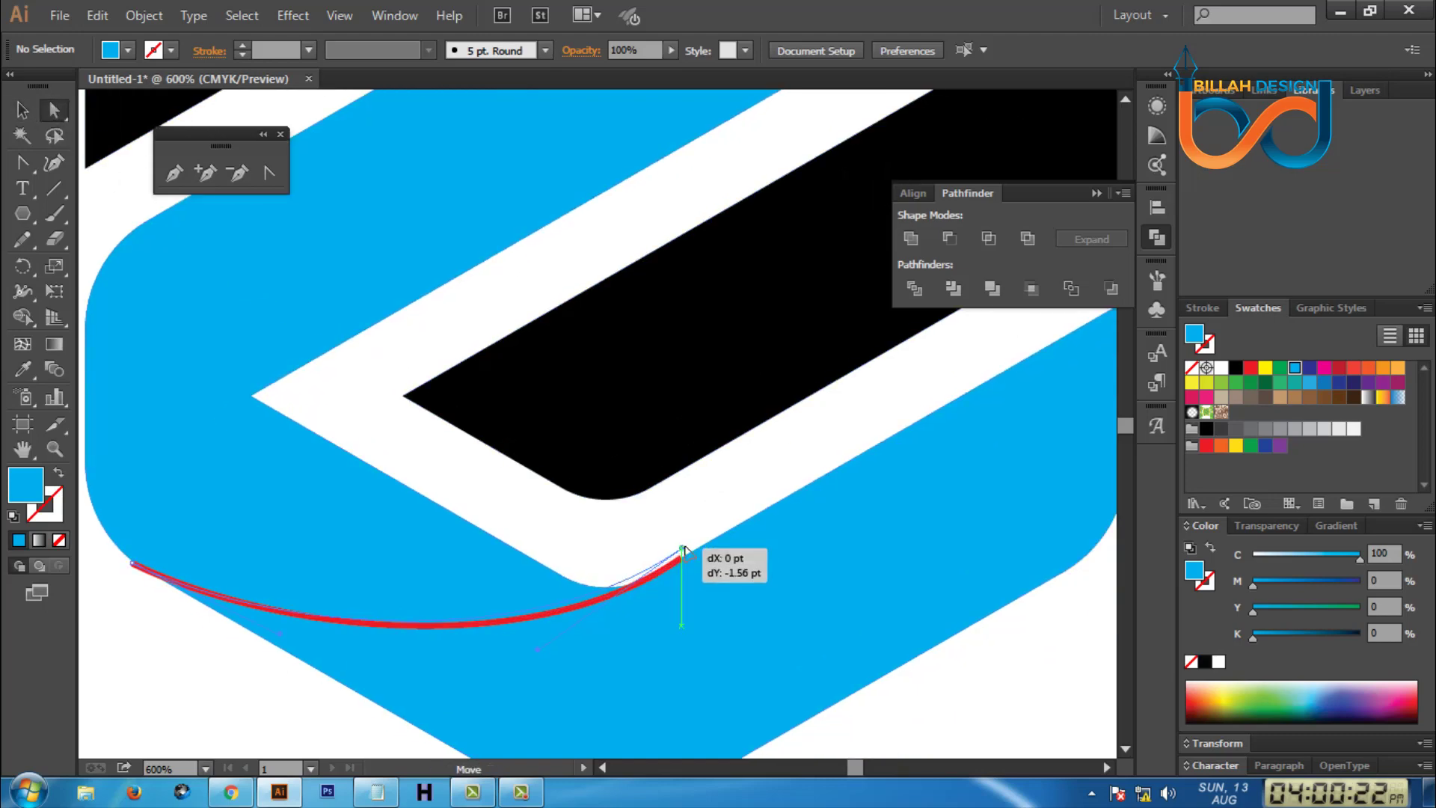
drag(685, 554, 680, 548)
drag(536, 657, 548, 660)
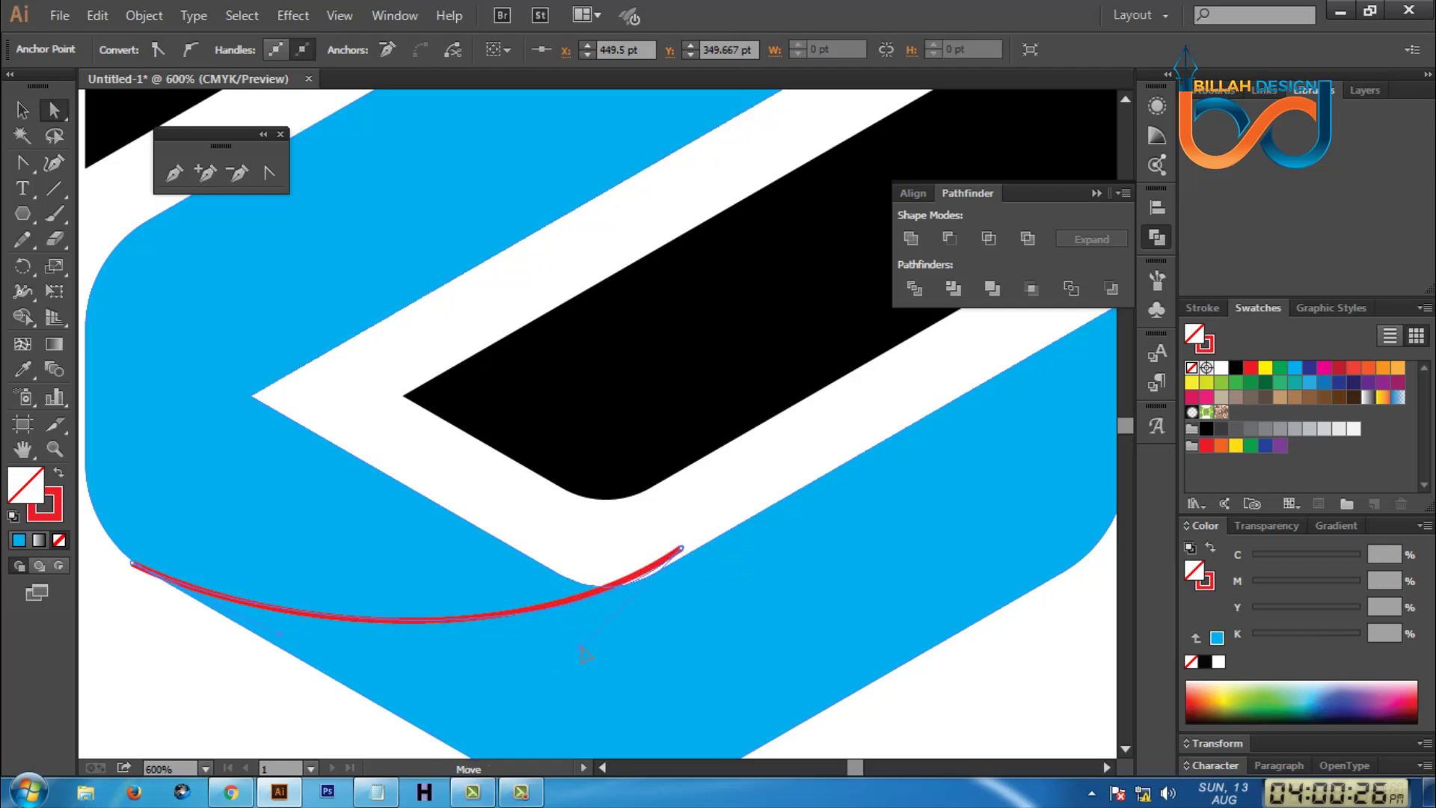
drag(423, 661, 570, 581)
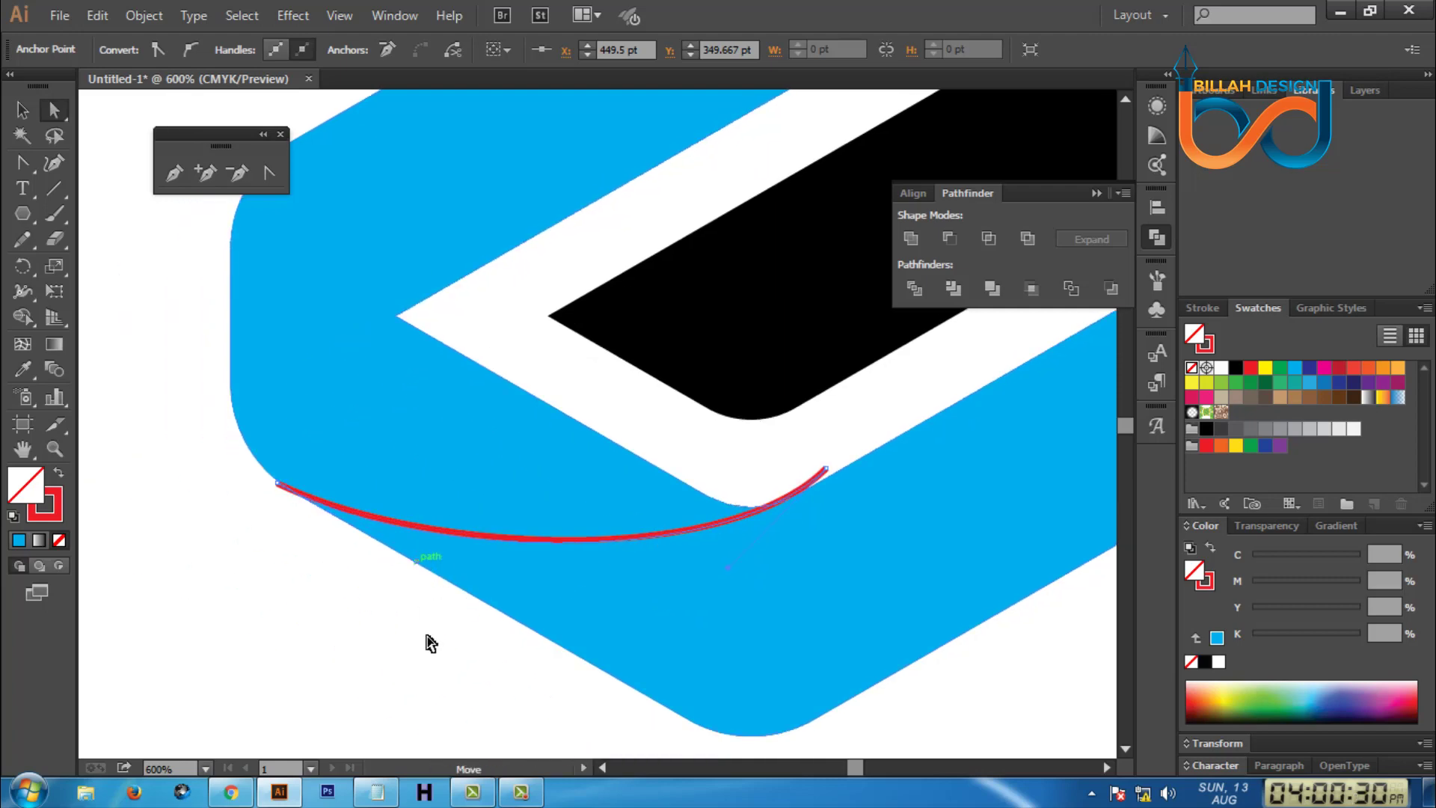
click(549, 656)
scroll(554, 644, right, 1)
scroll(581, 587, right, 3)
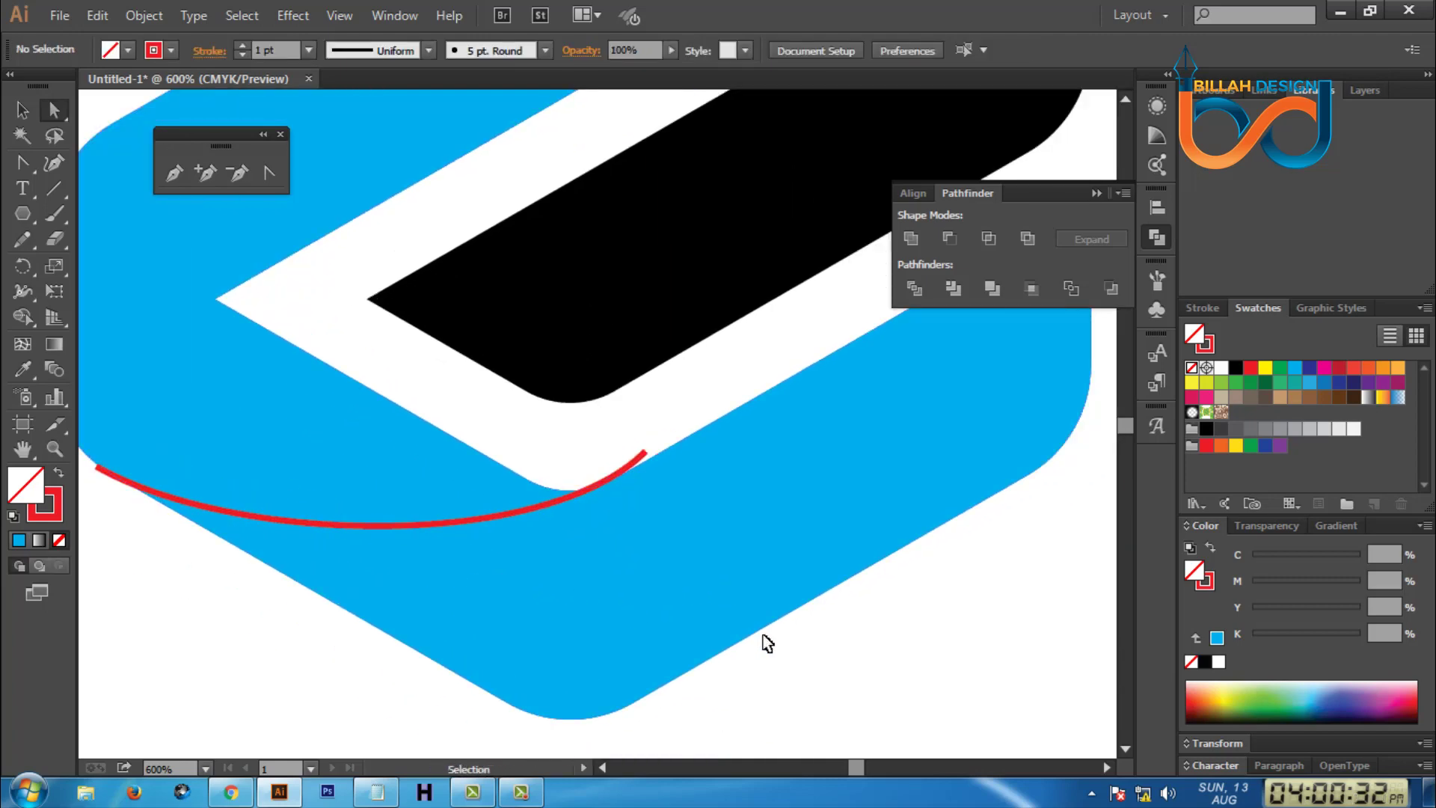
key(ctrl+minus)
key(ctrl+minus)
key(ctrl+minus)
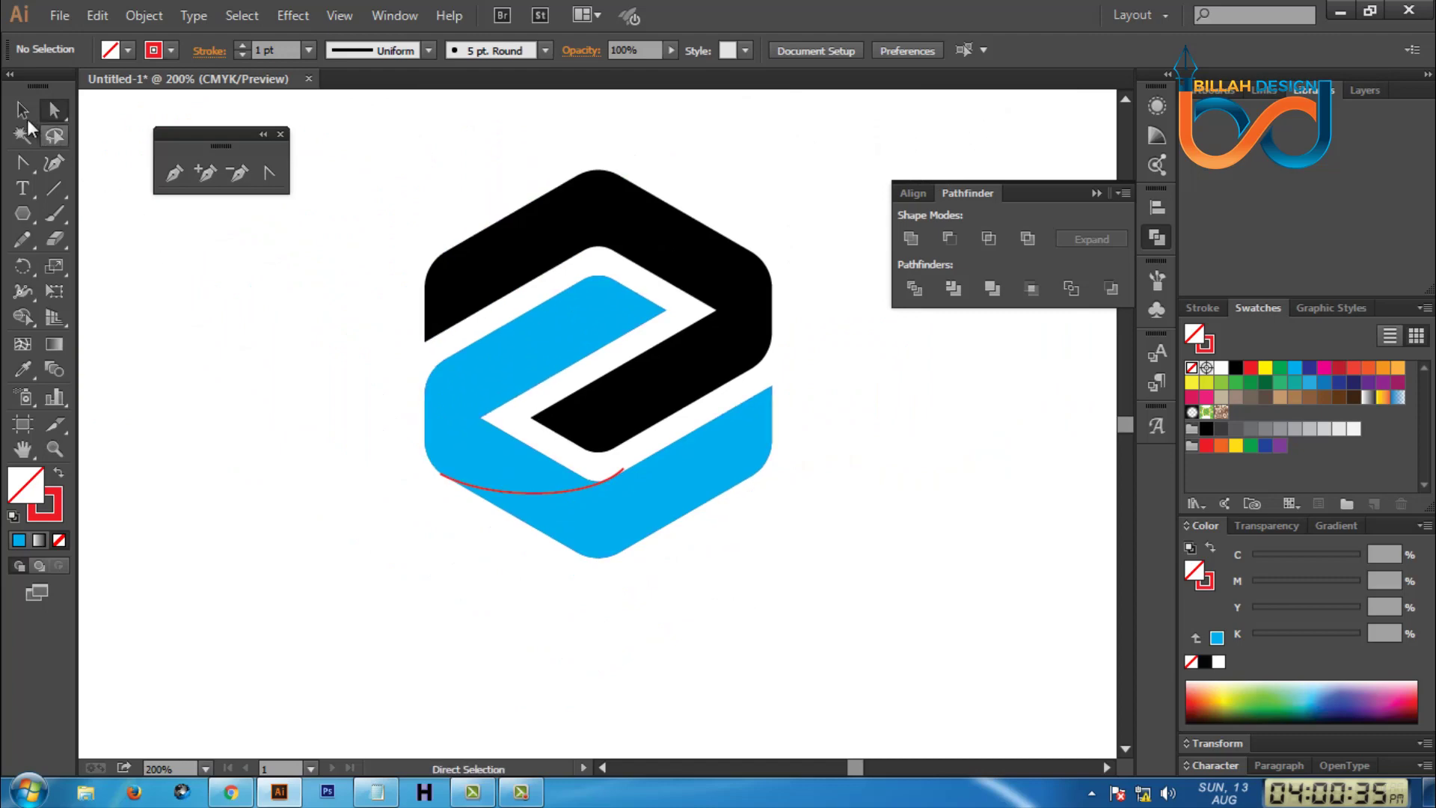
Divide the blue shape along the red curve, ungroup, and delete the left piece.
key(v)
click(661, 500)
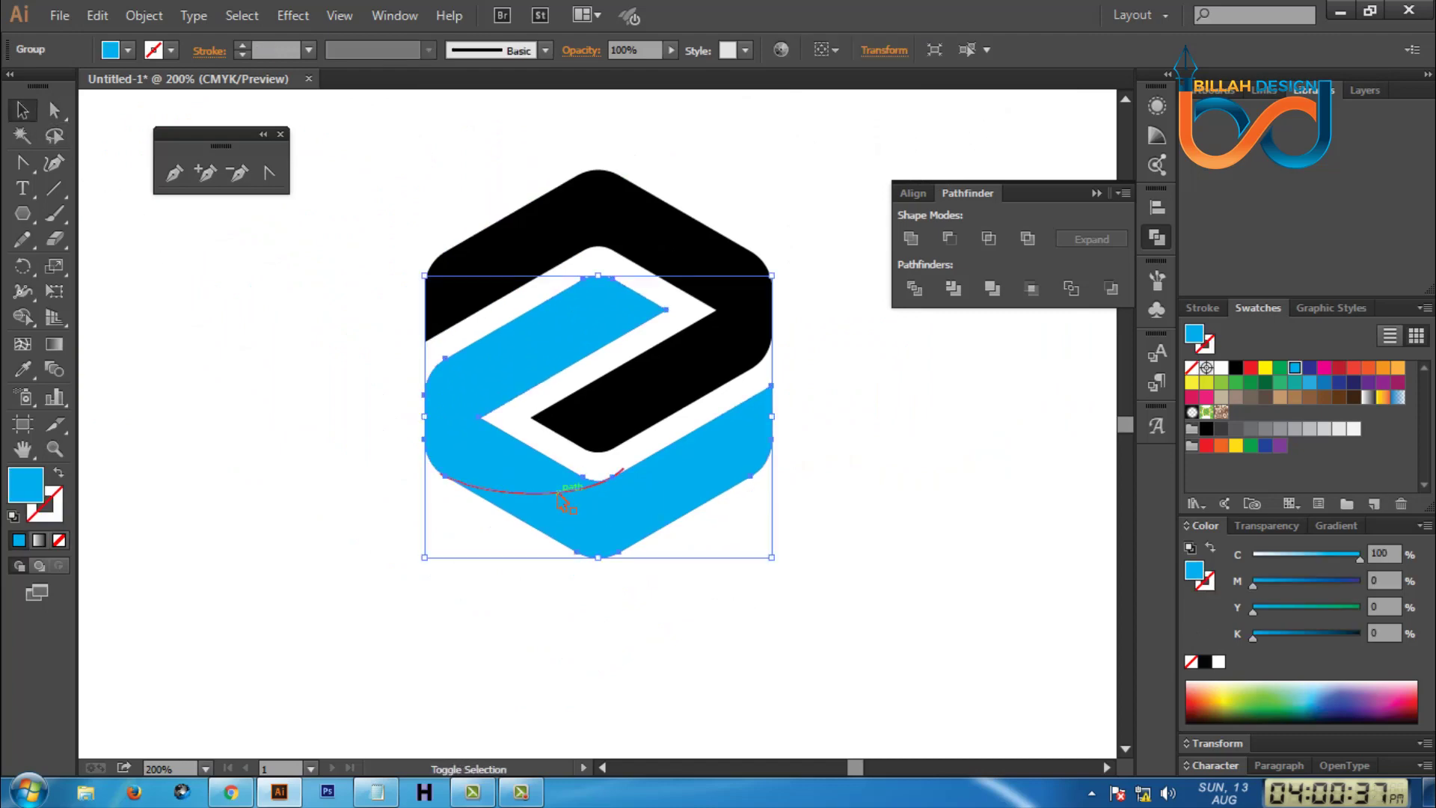
shift+click(559, 495)
click(915, 289)
right_click(891, 443)
click(946, 559)
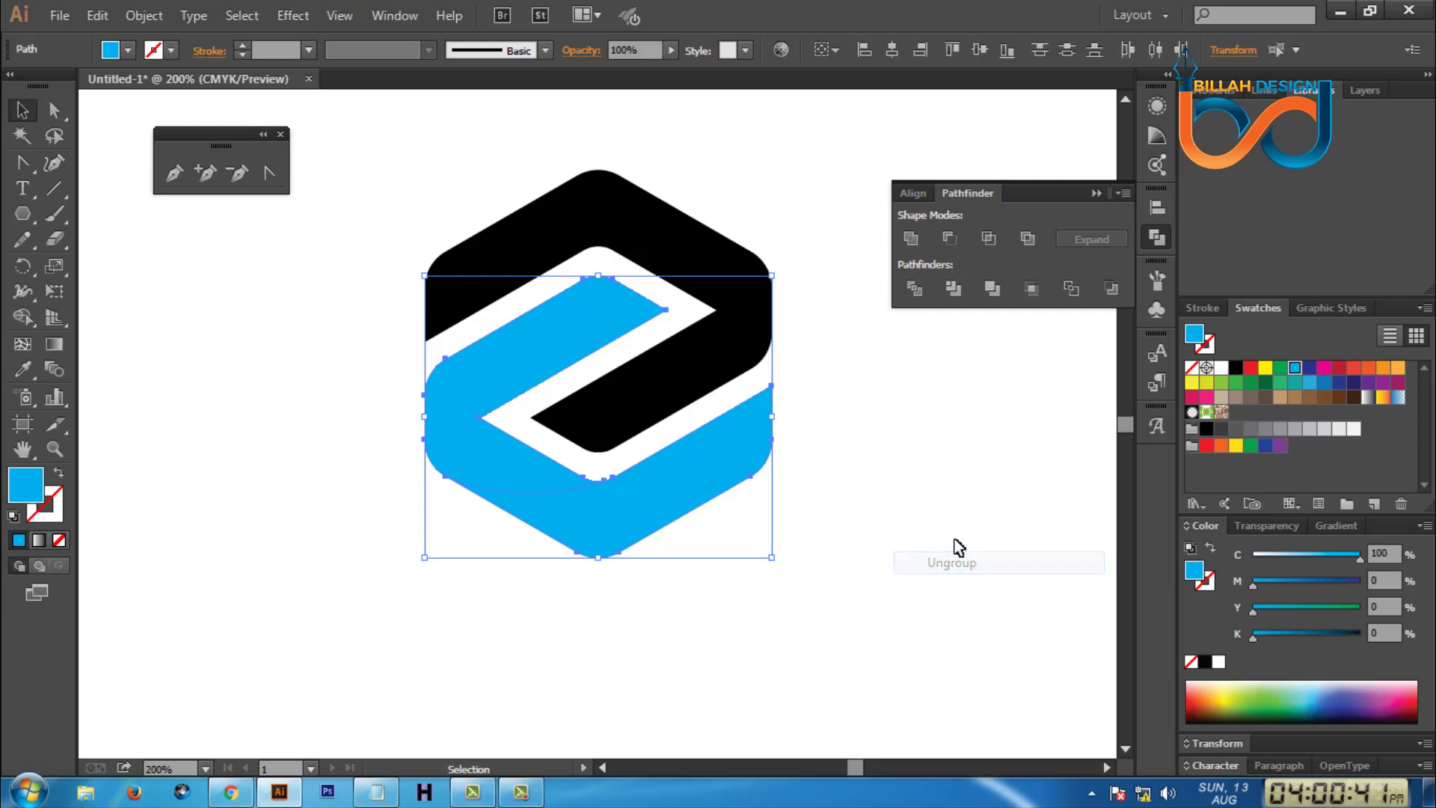
drag(513, 475, 386, 475)
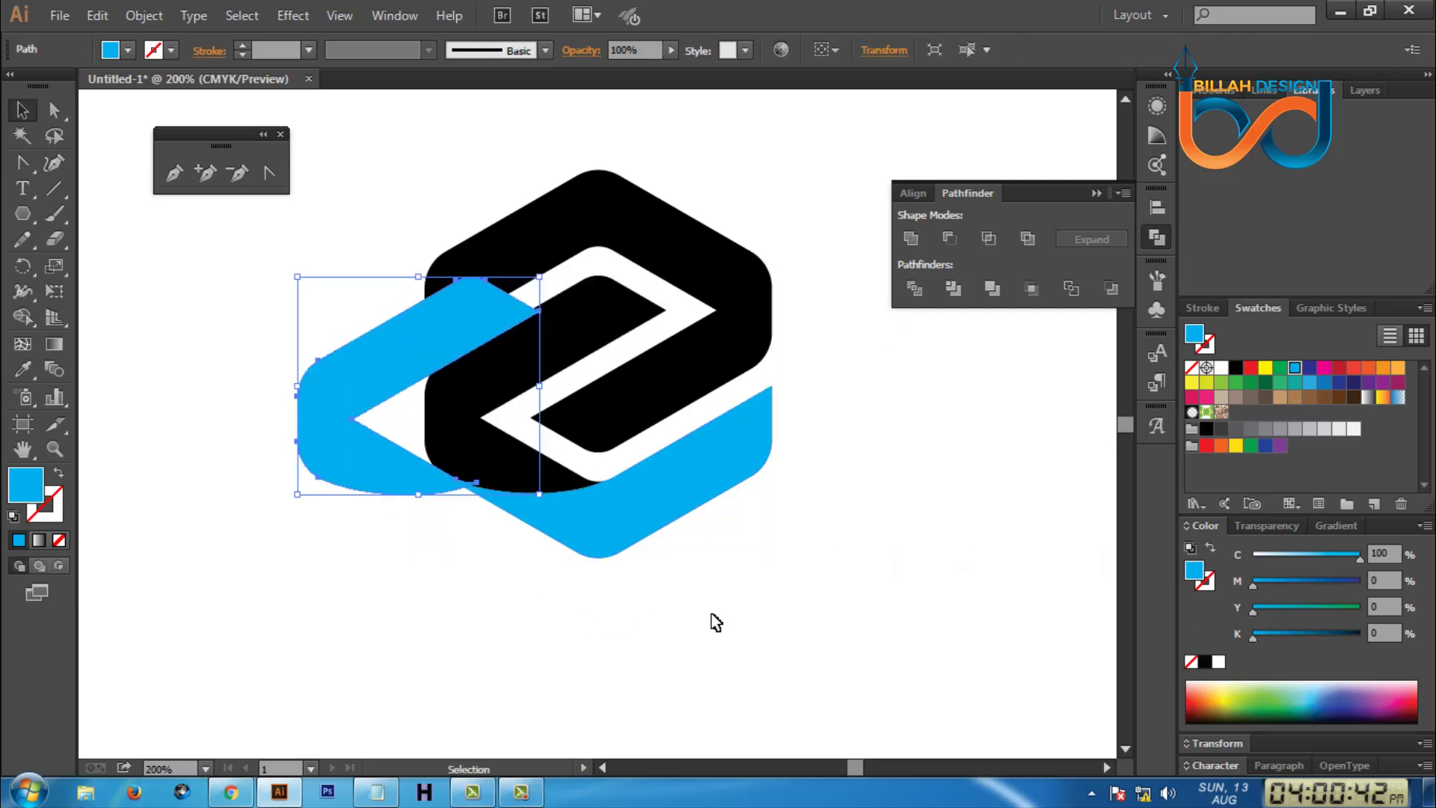
key(Delete)
scroll(744, 466, right, 3)
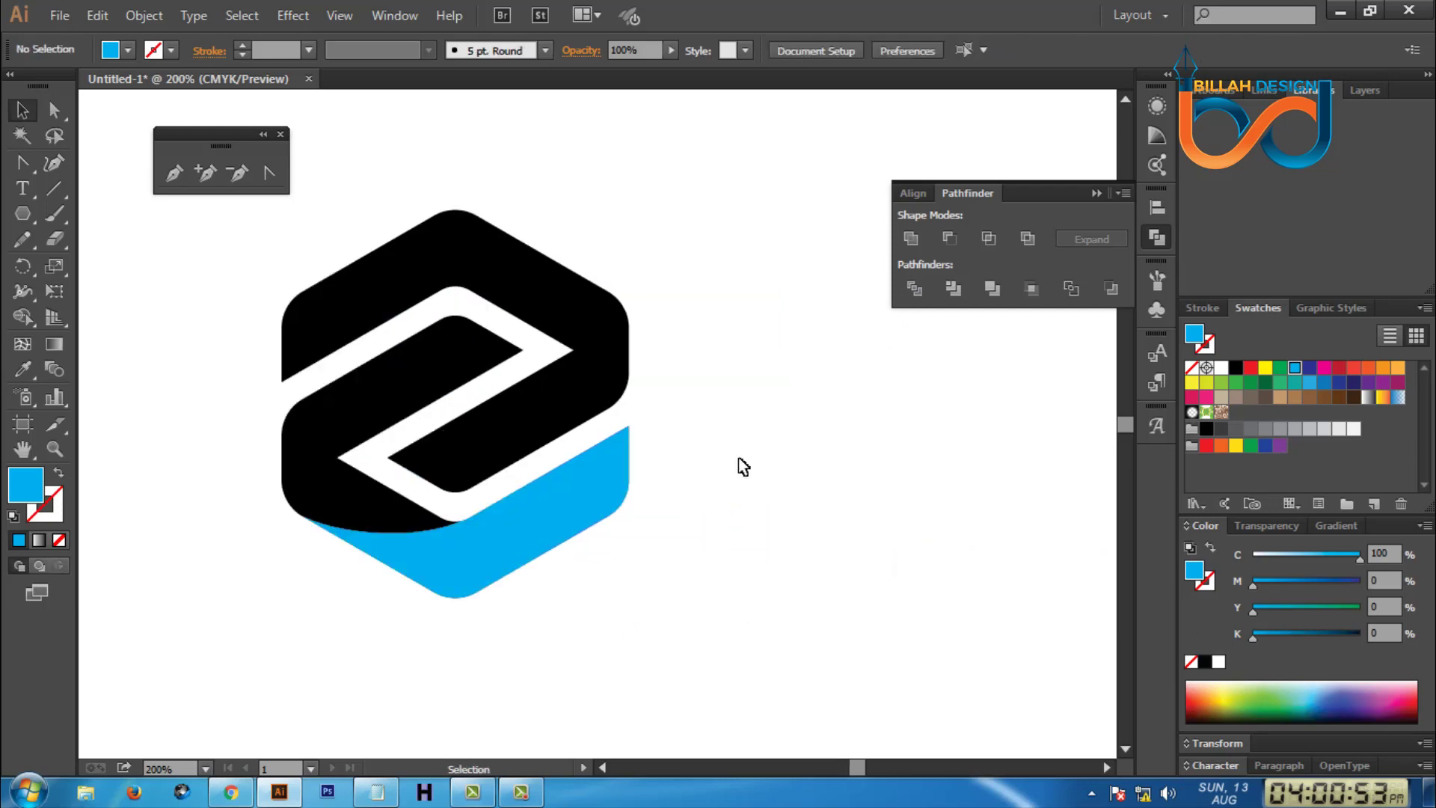
Fill the bottom band with a blue and the Z piece with a purple Brights gradient.
click(1199, 507)
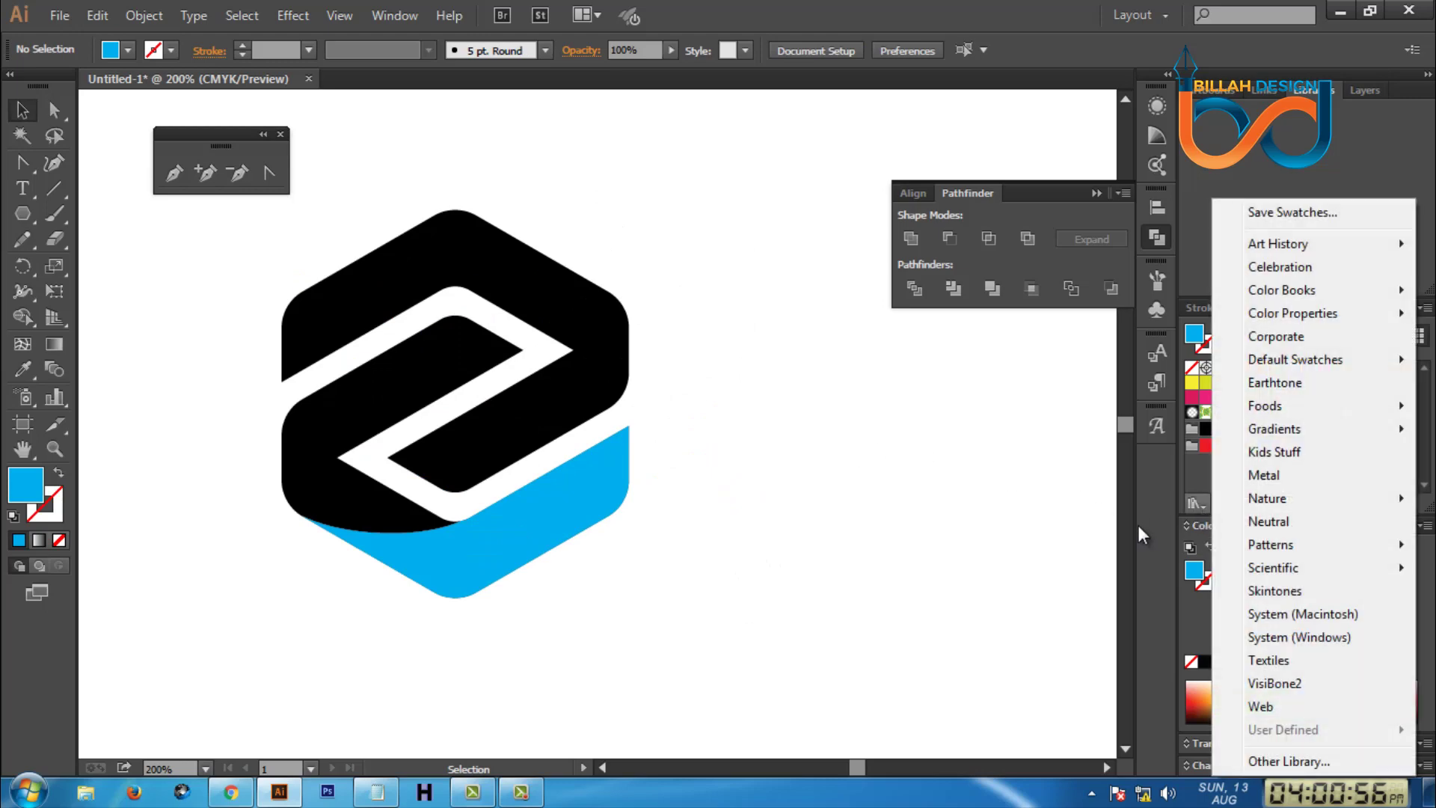
mouse_move(1275, 429)
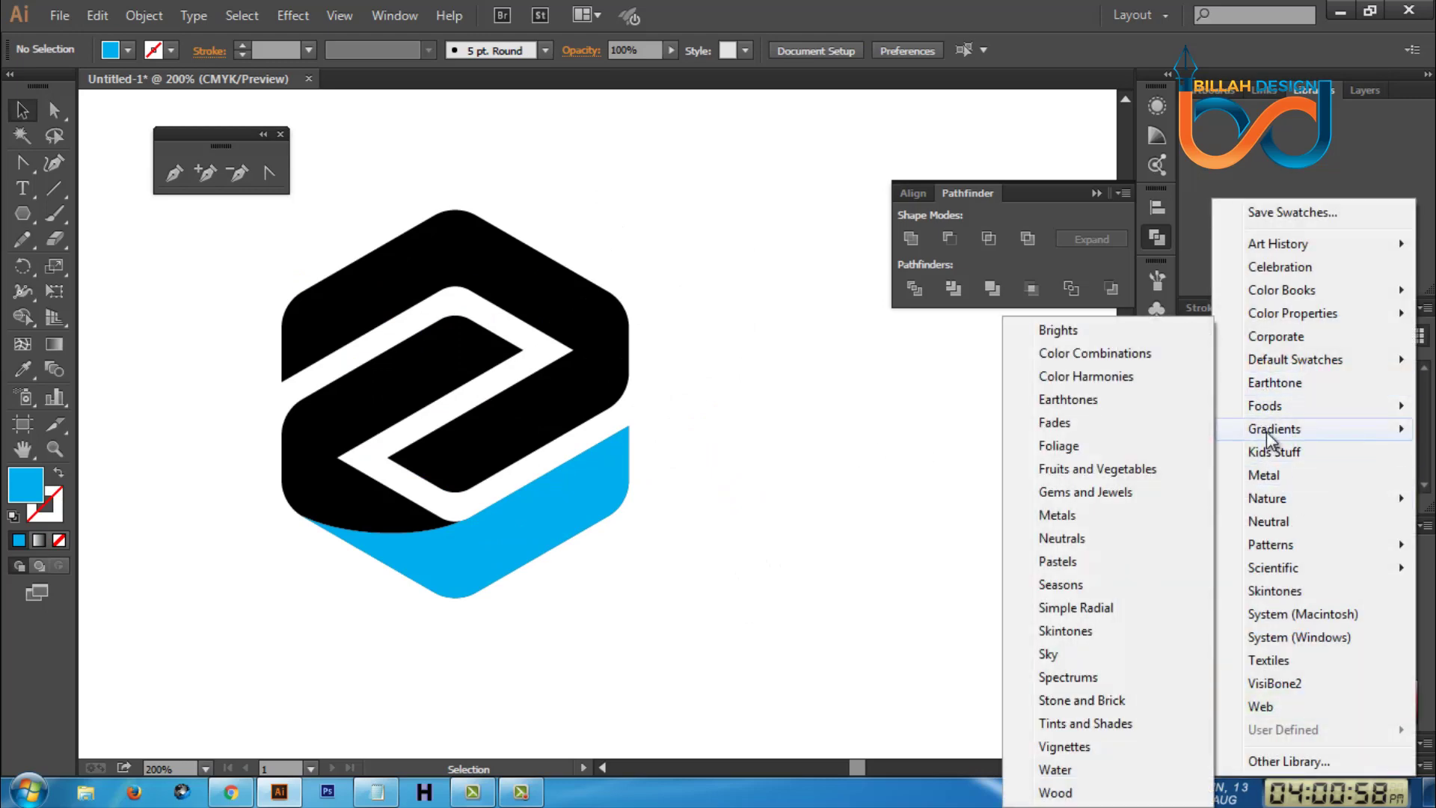
click(1075, 336)
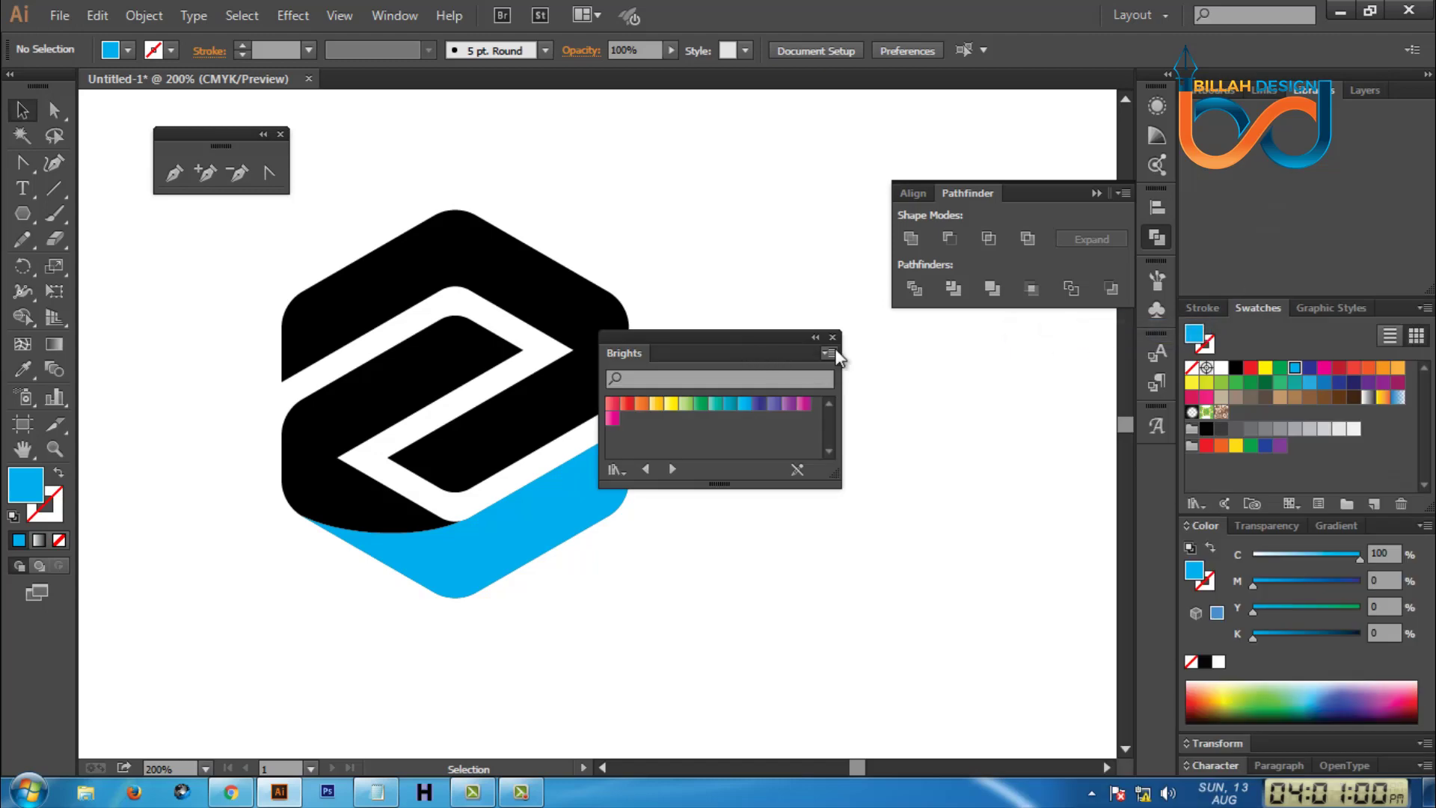
drag(712, 334, 808, 343)
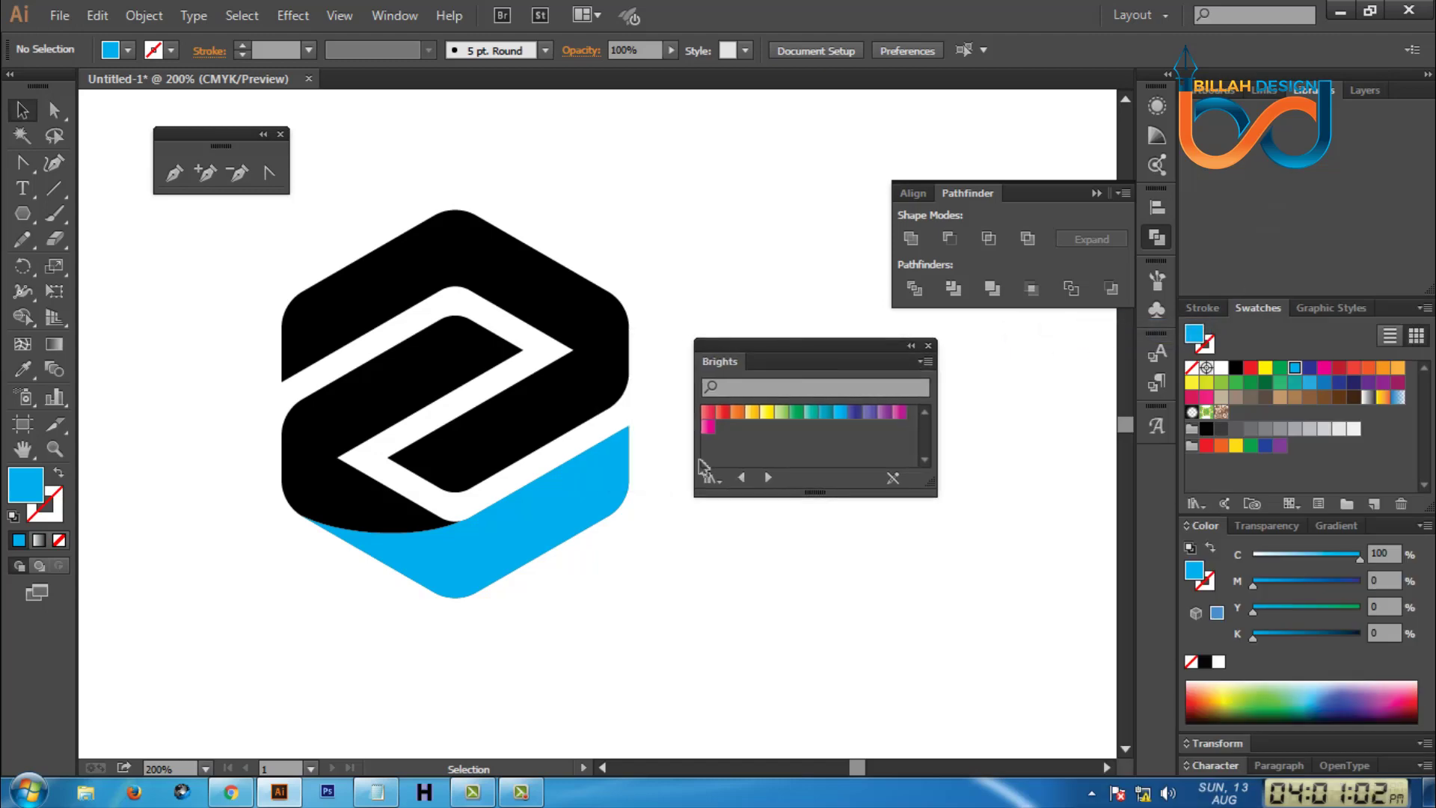
click(564, 503)
click(840, 413)
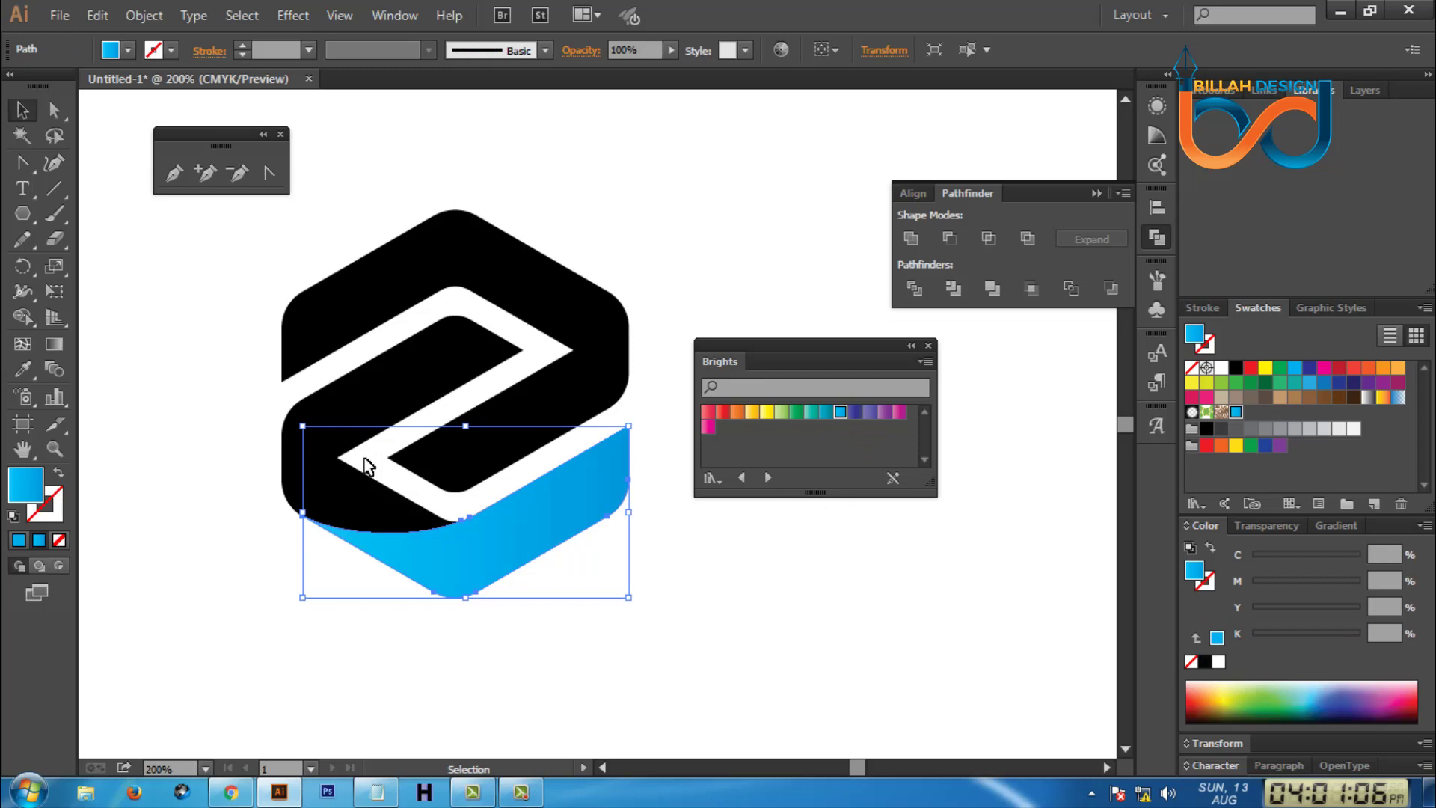
click(329, 459)
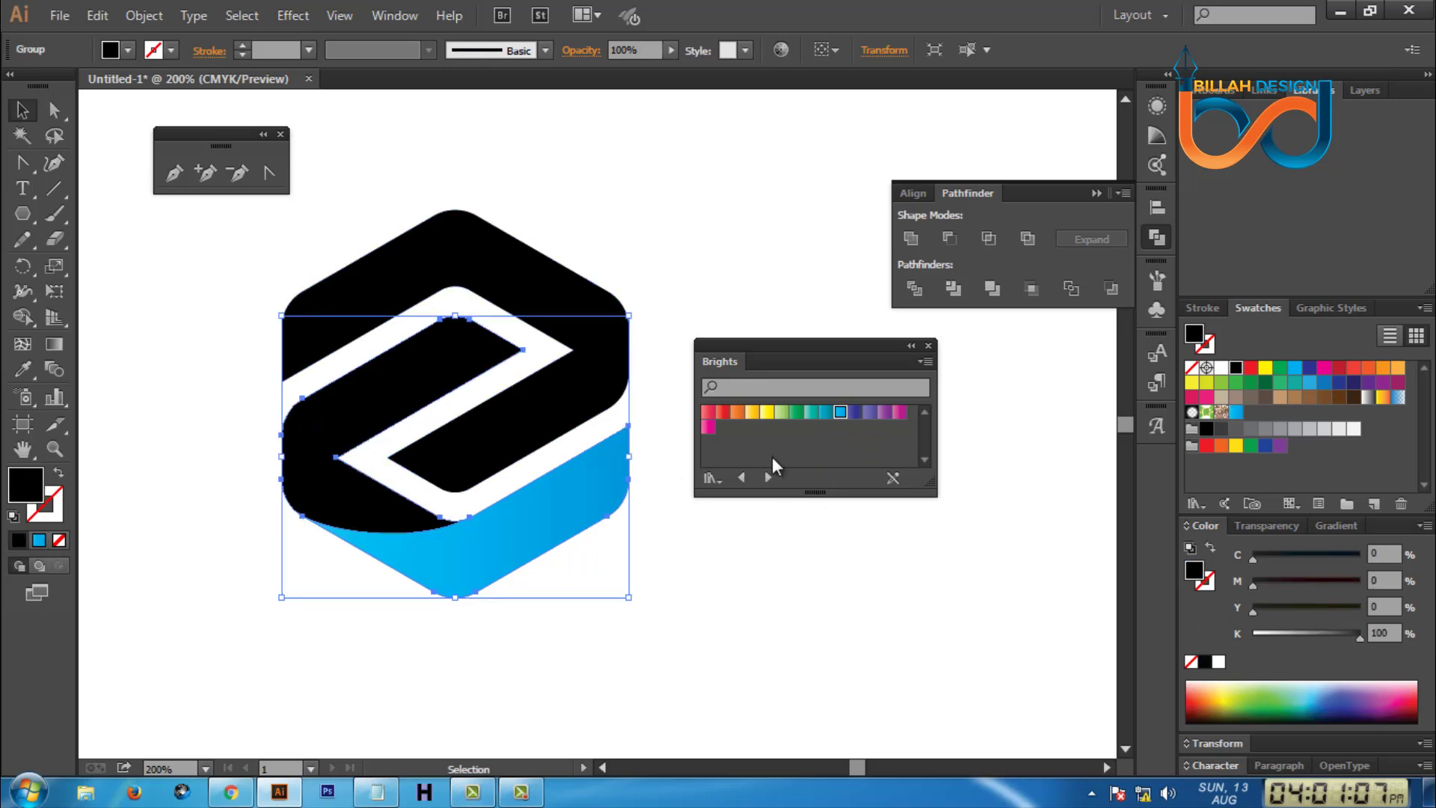
click(857, 414)
Angle the blue band's gradient to run upward.
key(space)
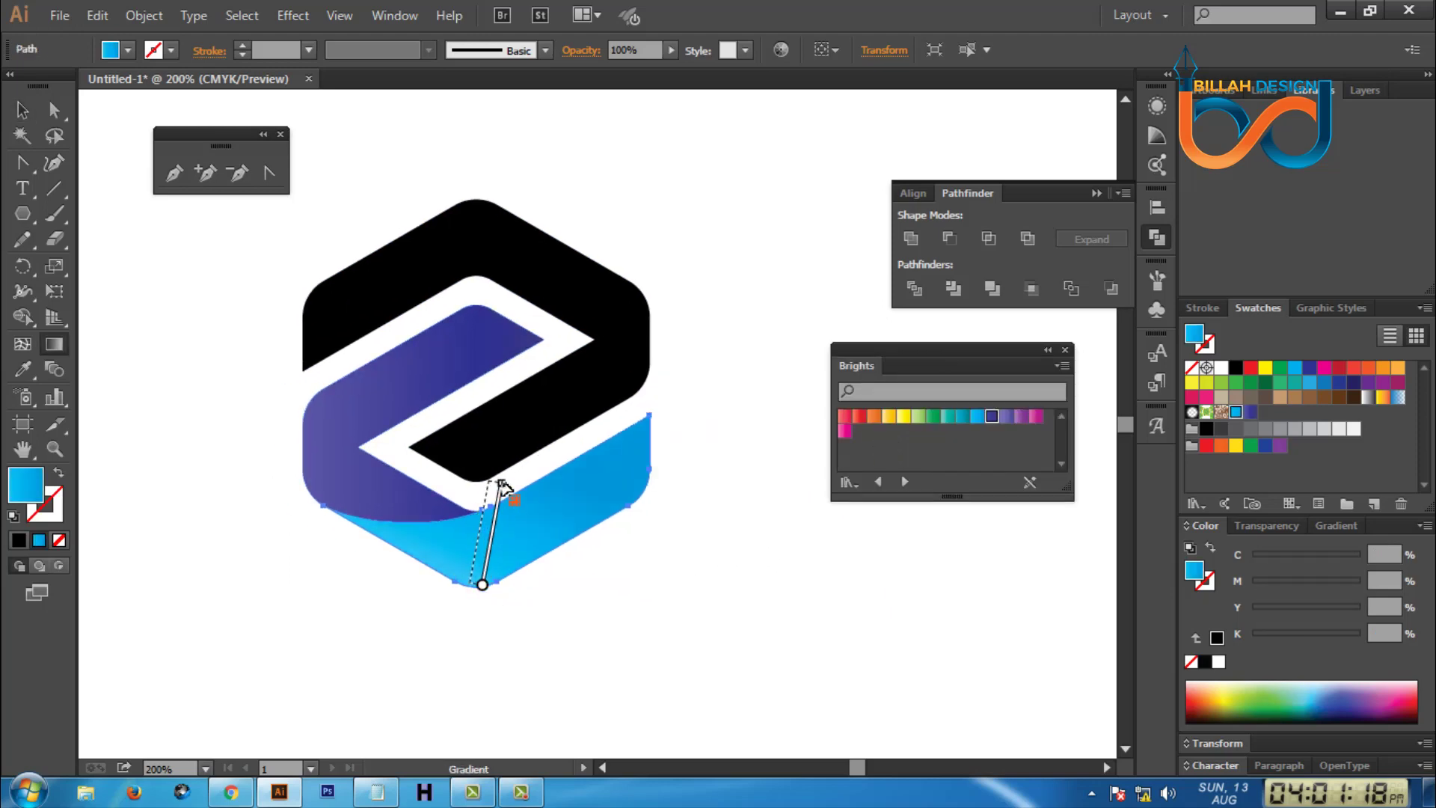
drag(470, 582, 488, 481)
mouse_move(491, 573)
mouse_down()
mouse_move(528, 475)
mouse_move(495, 469)
mouse_up()
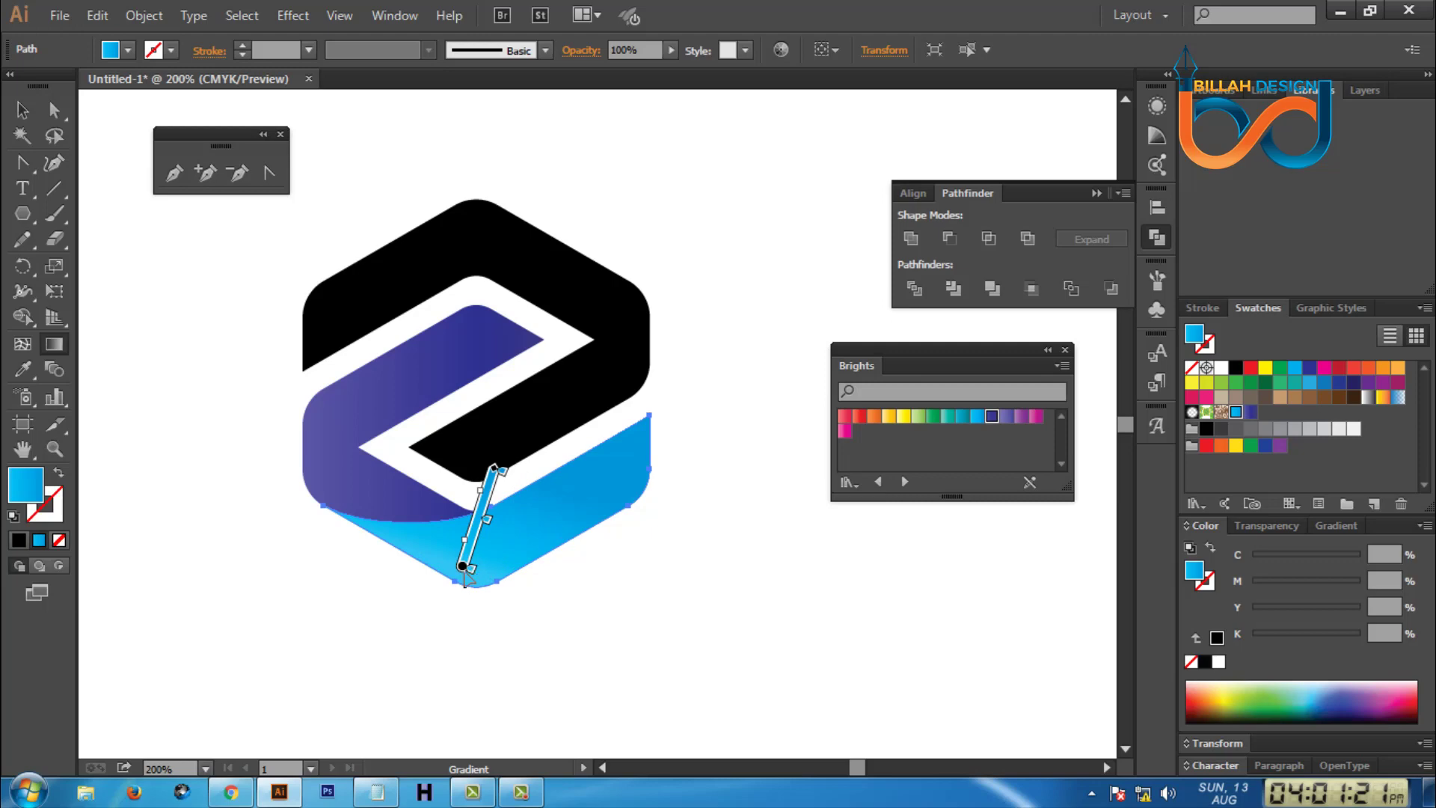
click(23, 110)
click(261, 442)
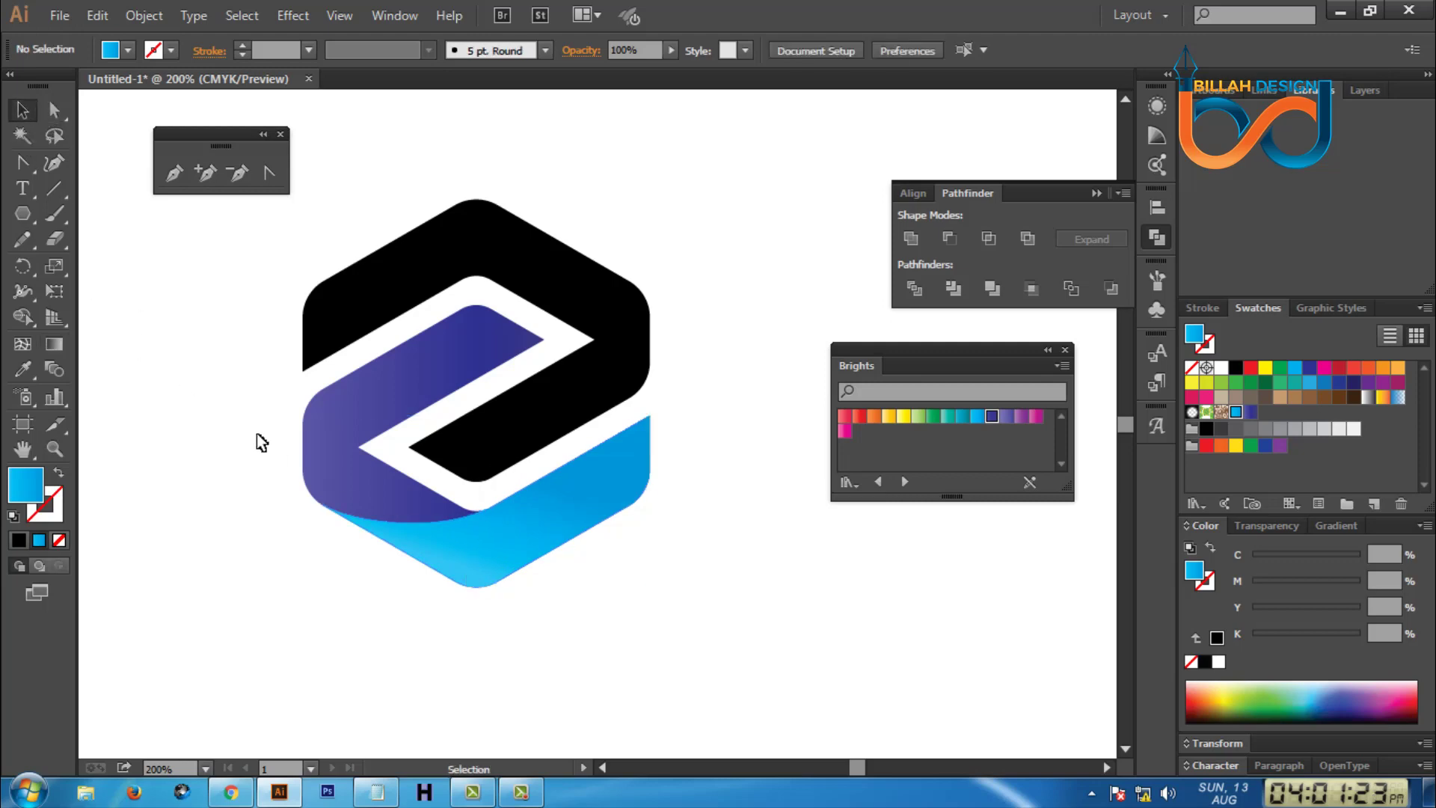
Run the purple Z gradient diagonally from its upper-left toward the bottom.
click(356, 431)
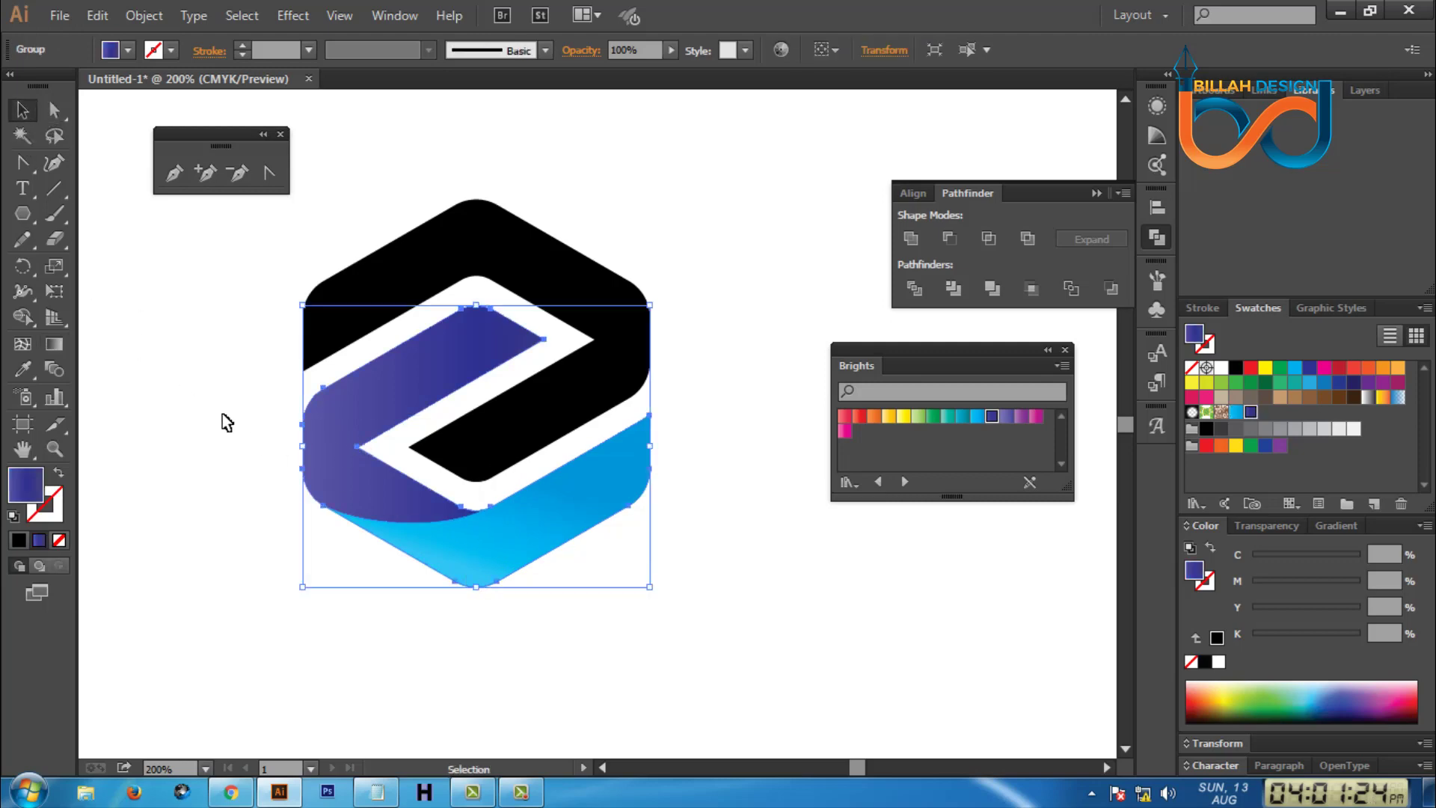
click(58, 342)
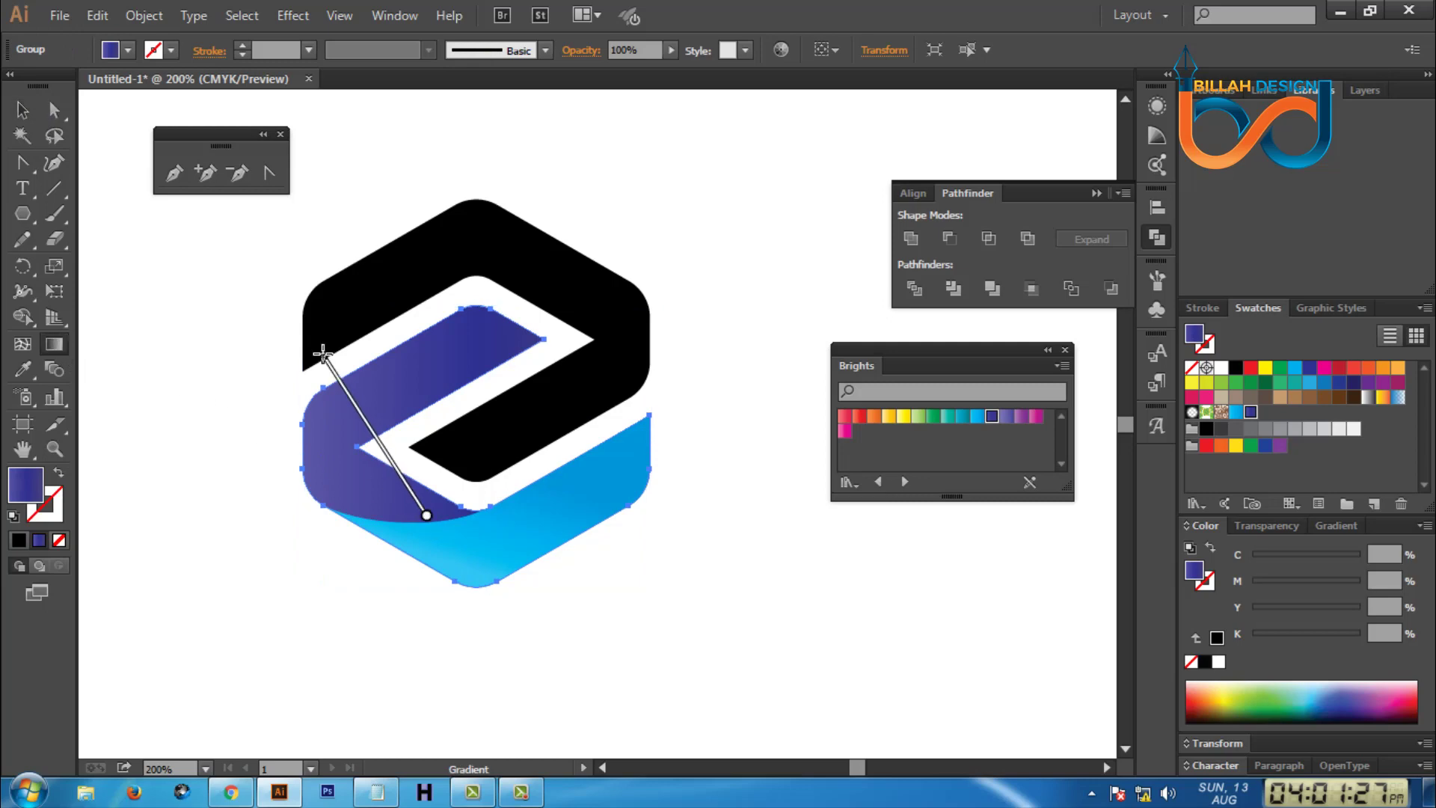
mouse_move(426, 517)
mouse_down()
mouse_move(322, 350)
mouse_move(437, 520)
mouse_up()
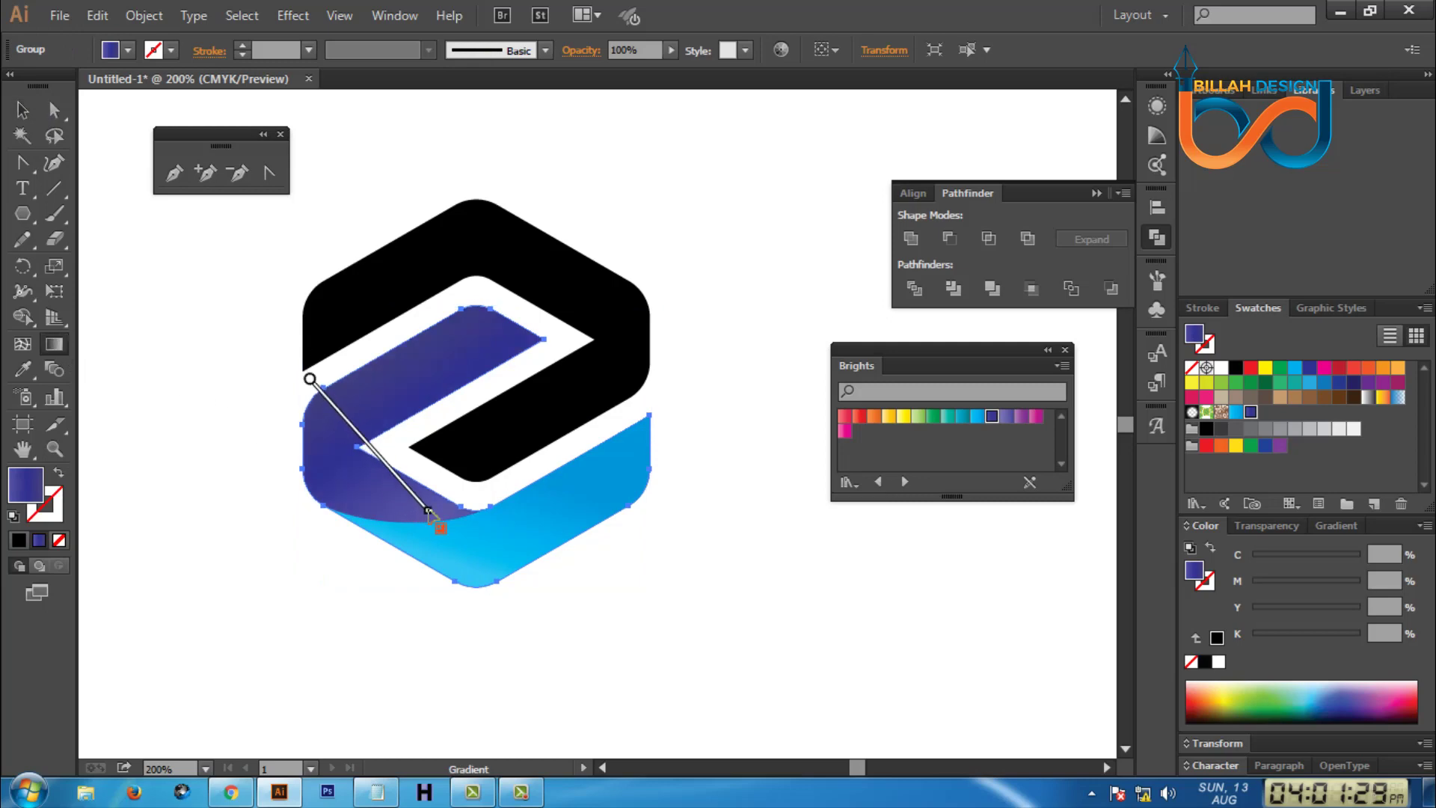
drag(289, 350, 434, 548)
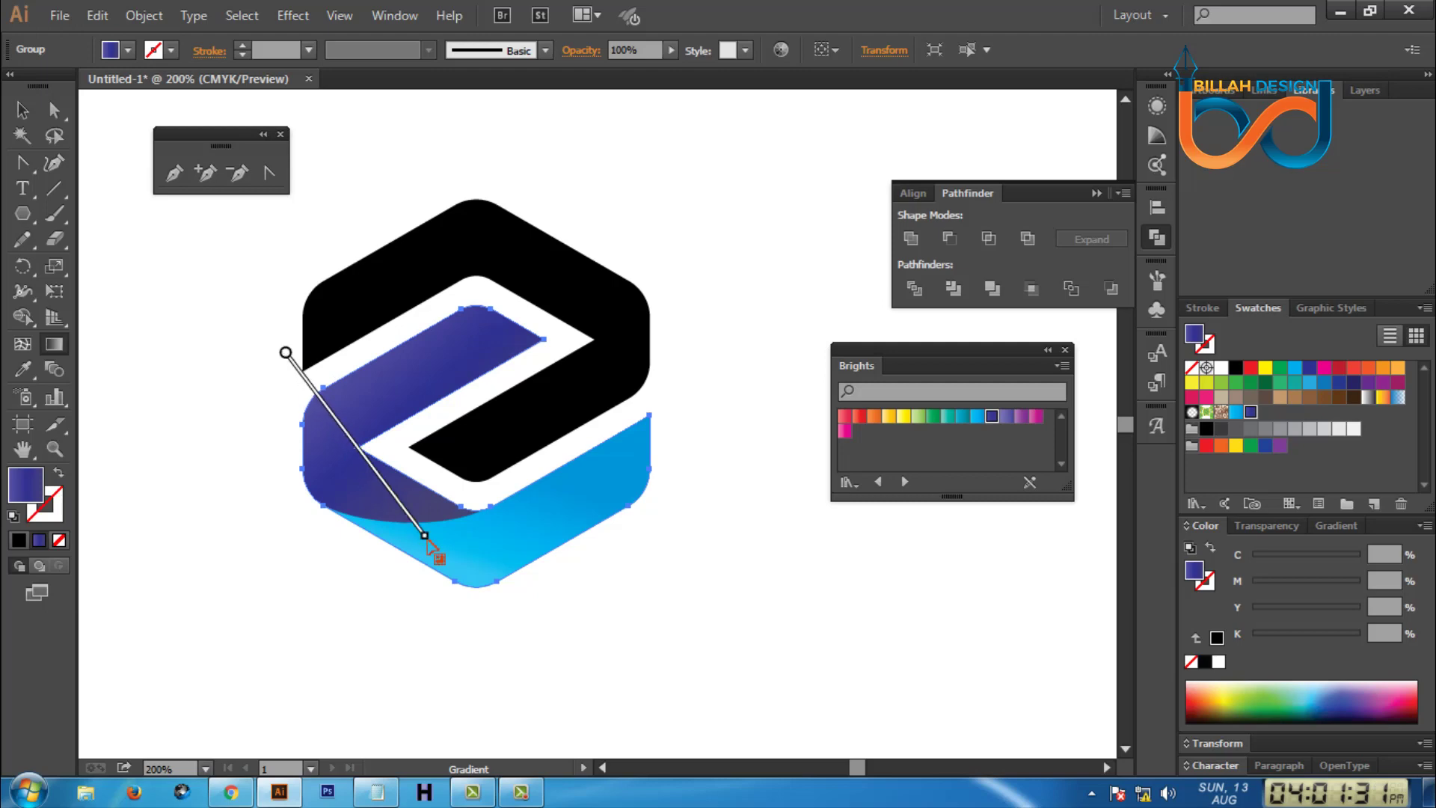
drag(272, 333, 422, 544)
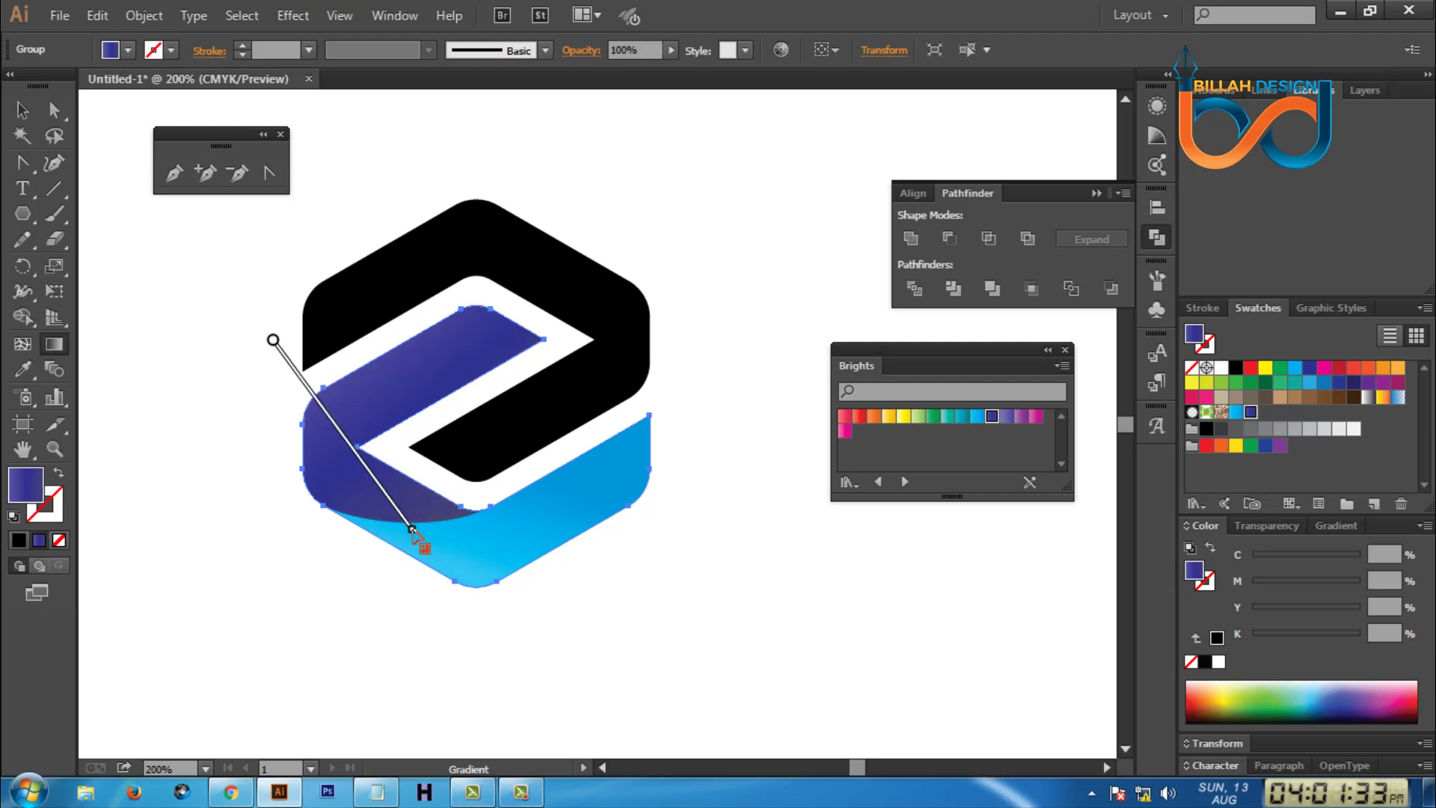
drag(329, 344, 375, 465)
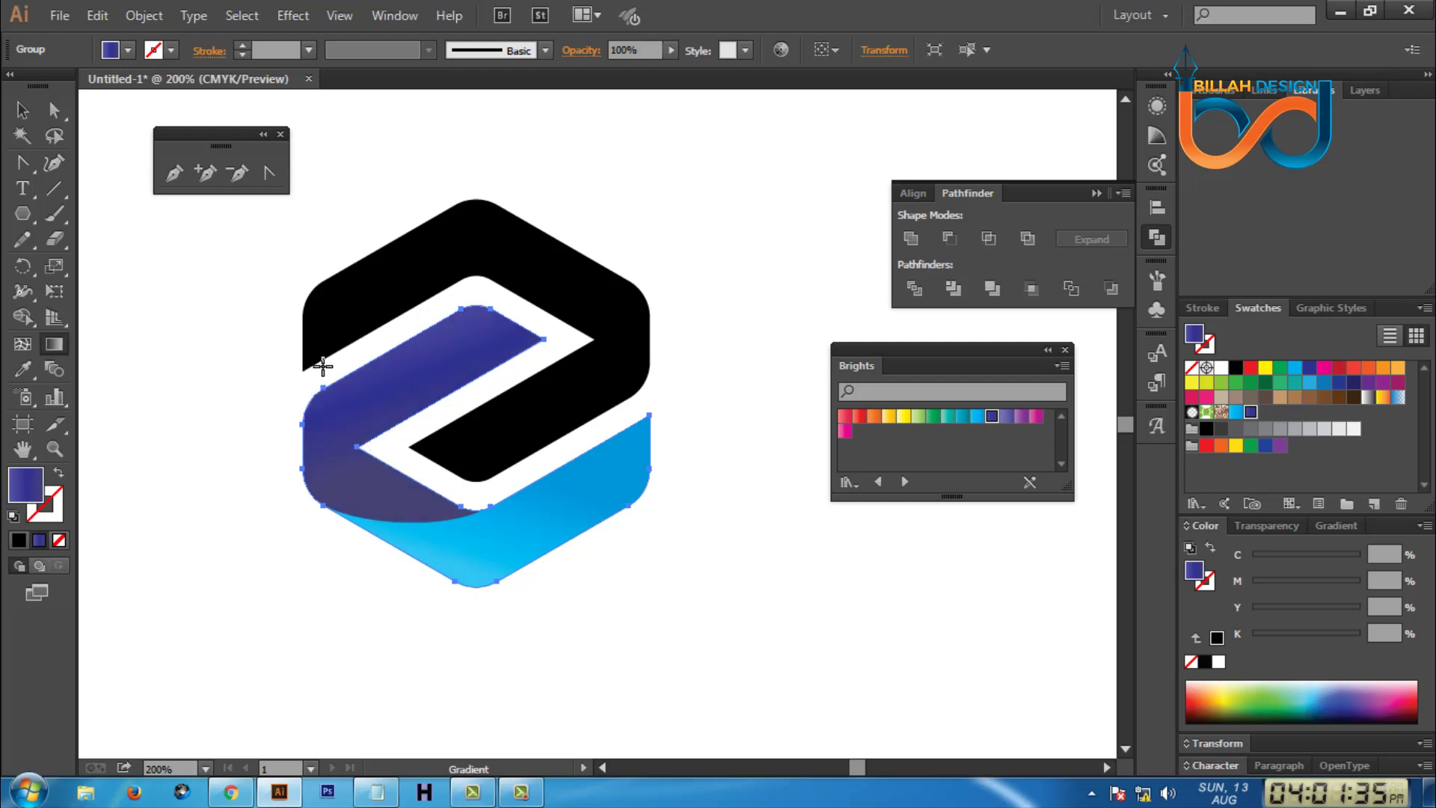
drag(321, 368, 511, 618)
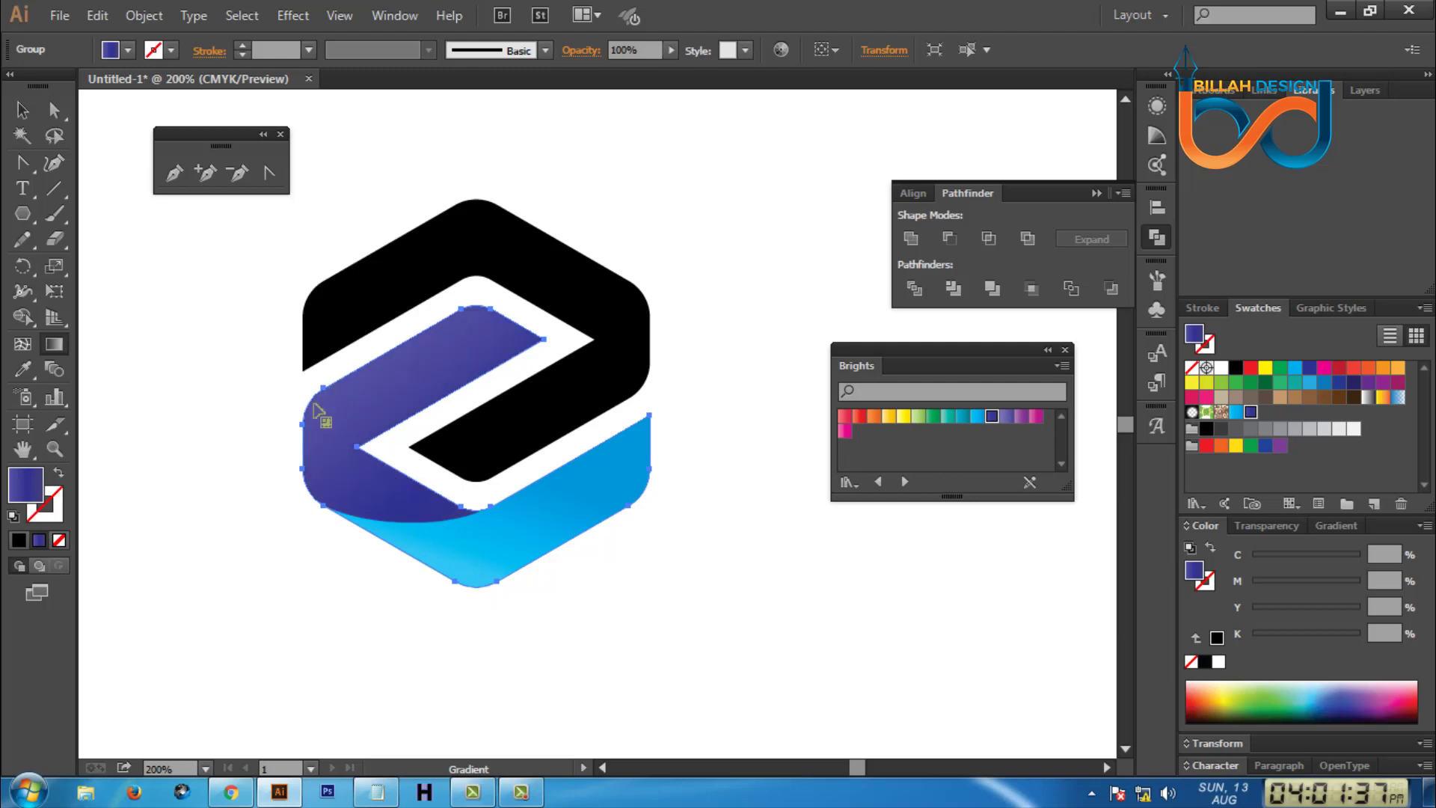
drag(279, 343, 512, 652)
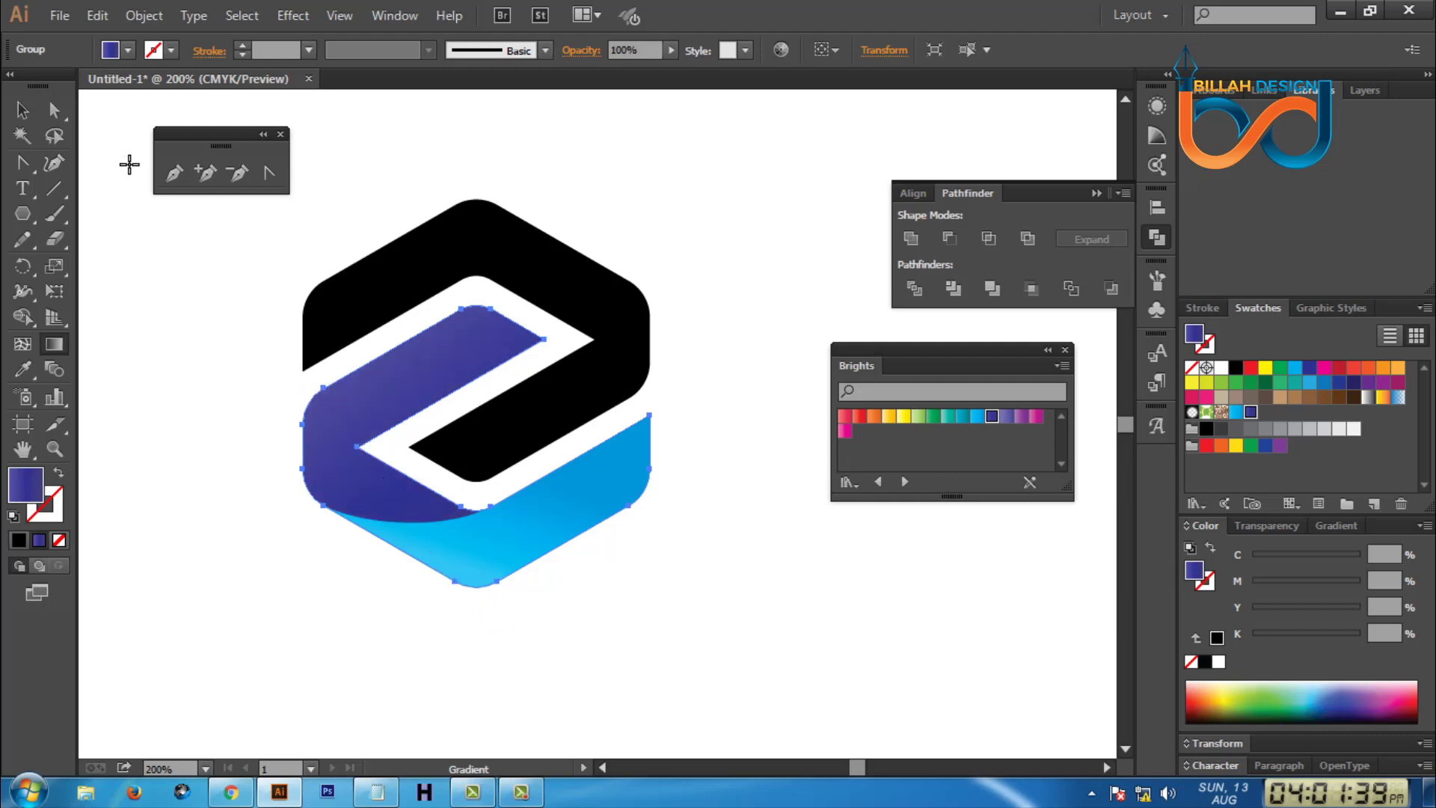
click(23, 110)
click(277, 517)
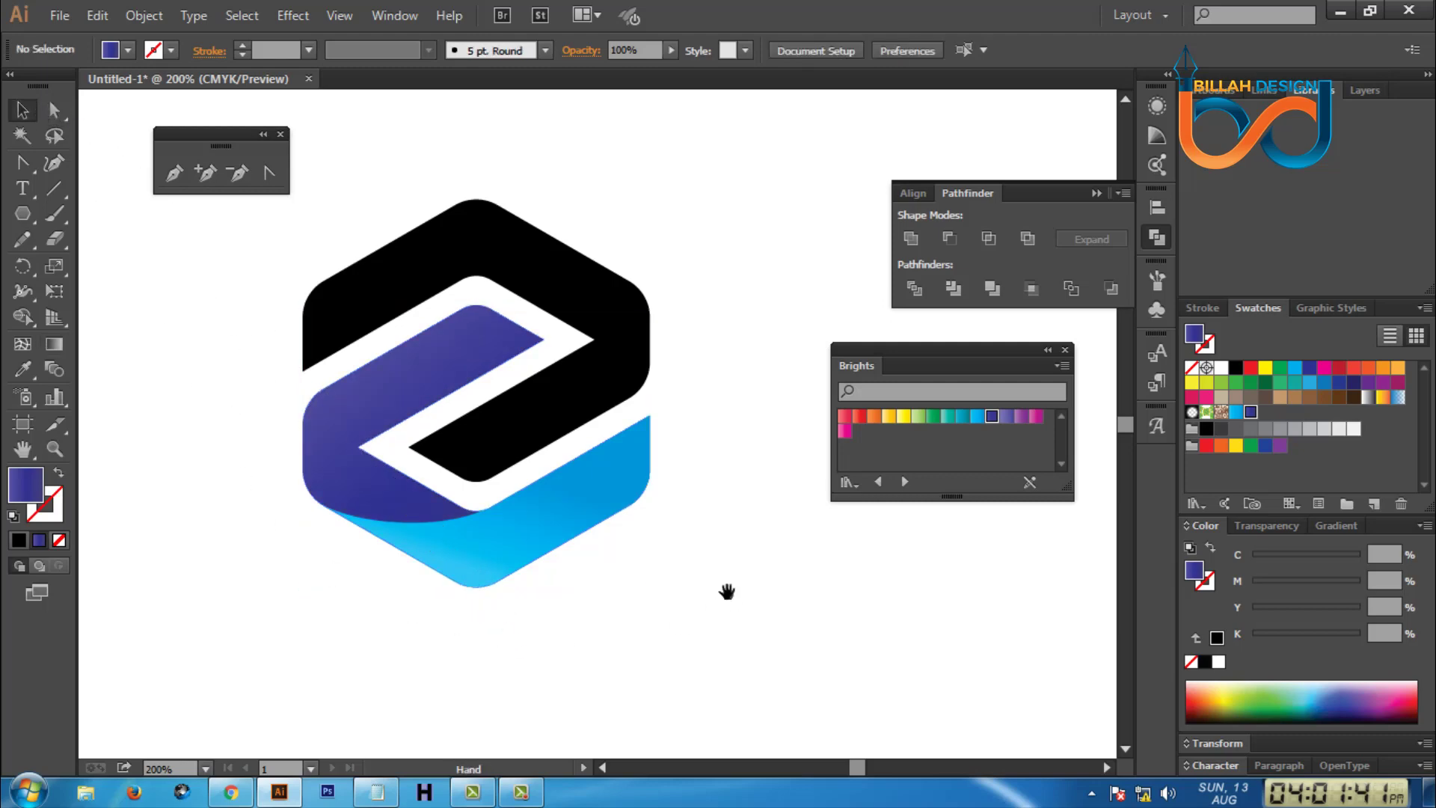
Zoom to about 150% on the logo and check the black hexagon selection.
key(ctrl+1)
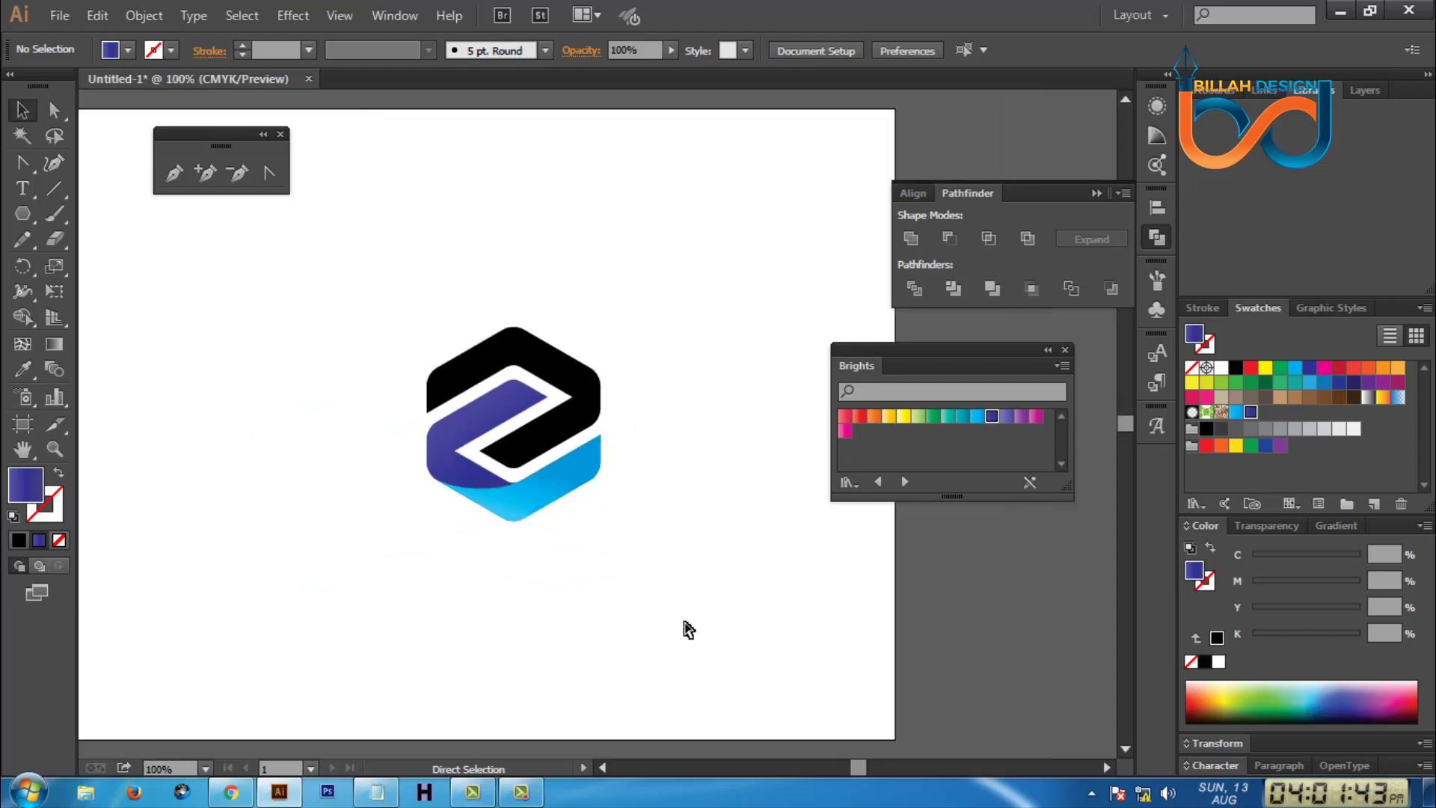
key(ctrl+plus)
drag(580, 602, 631, 609)
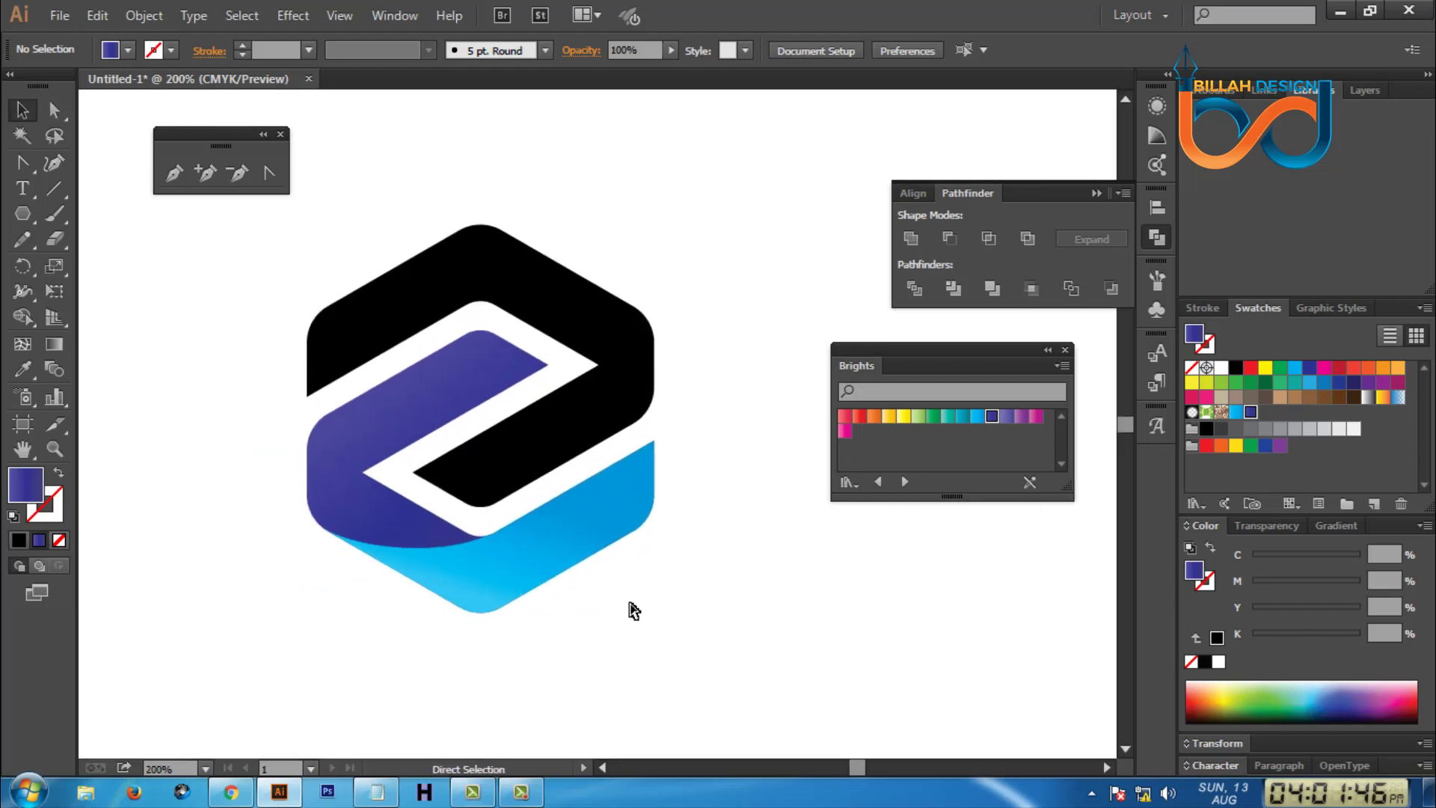
key(ctrl+minus)
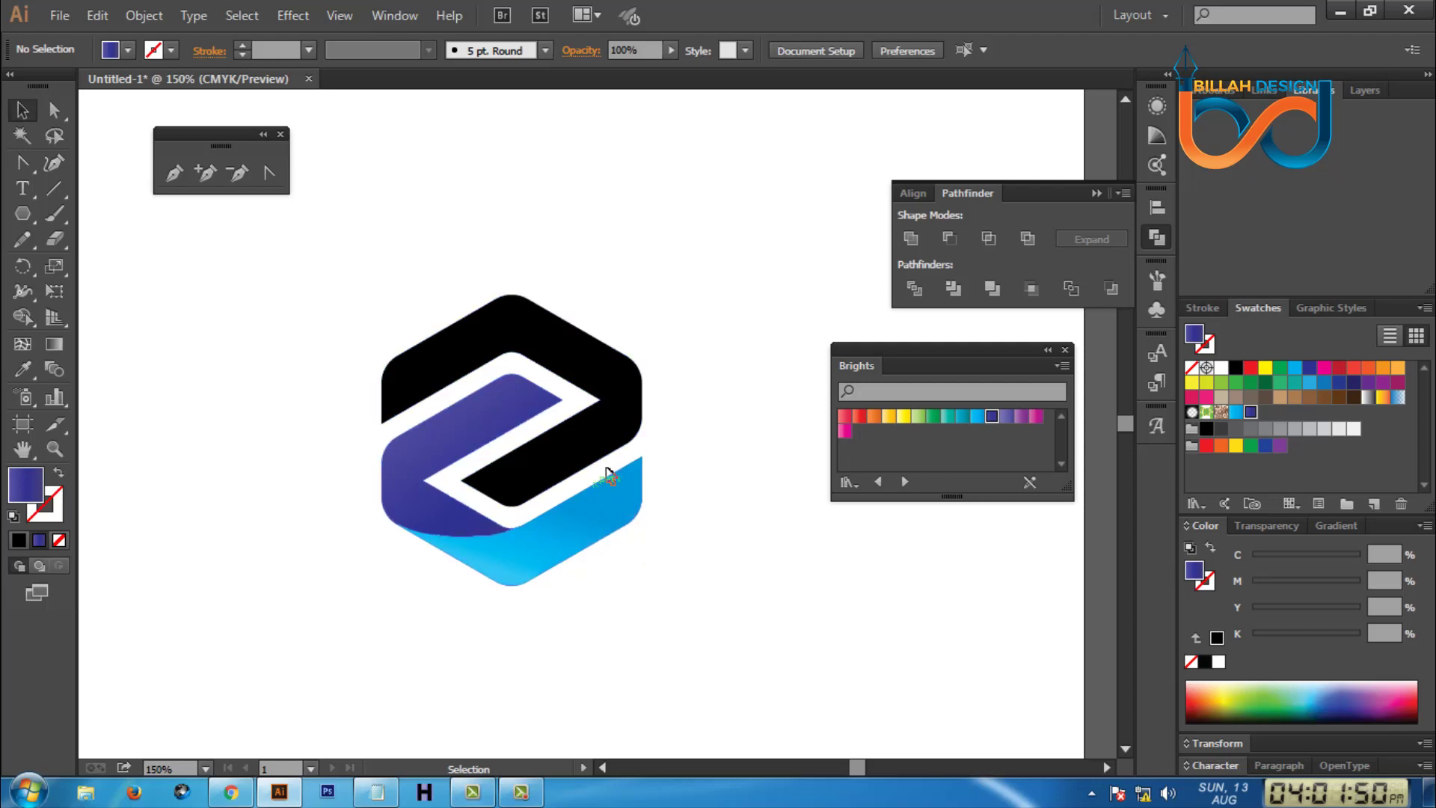
click(519, 346)
click(683, 407)
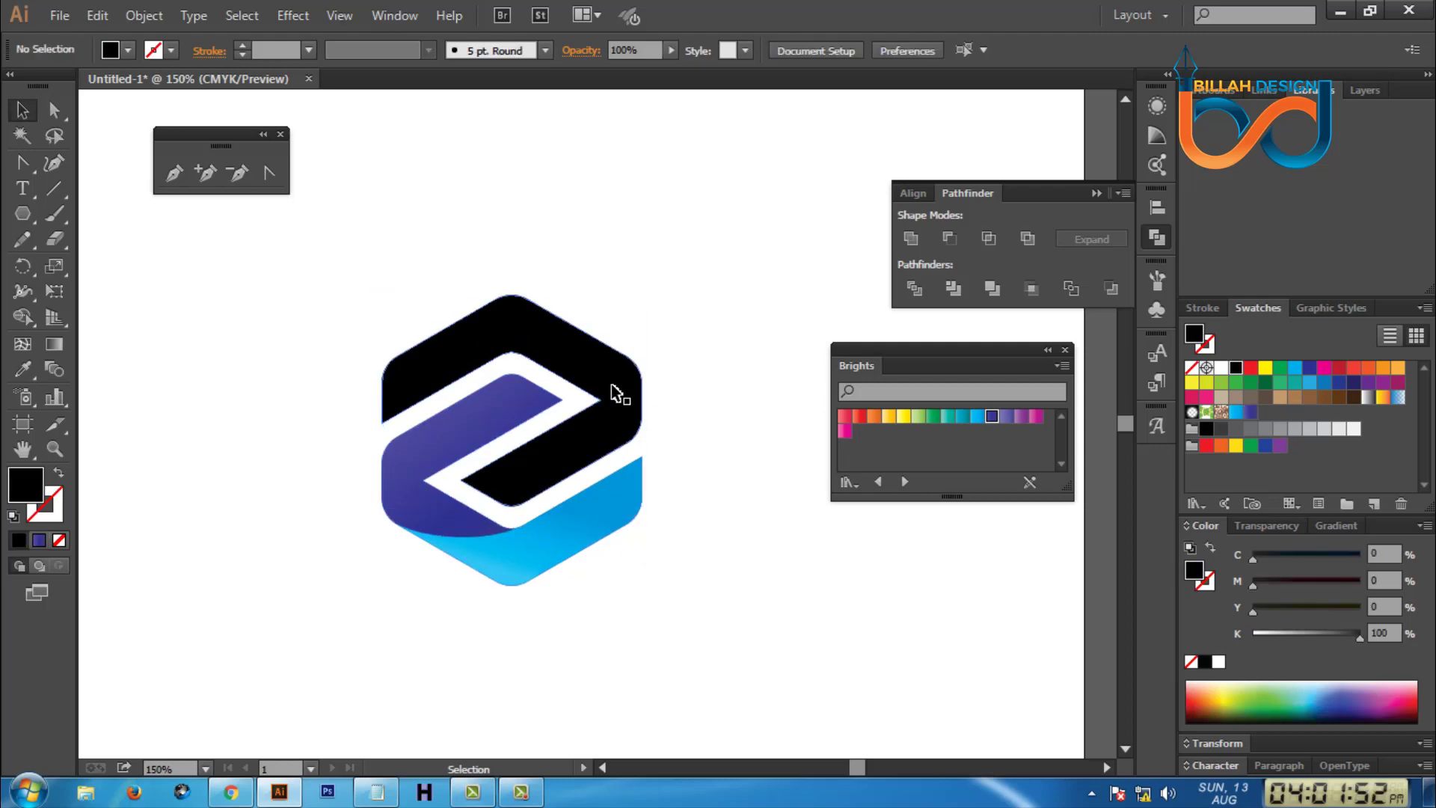
click(602, 387)
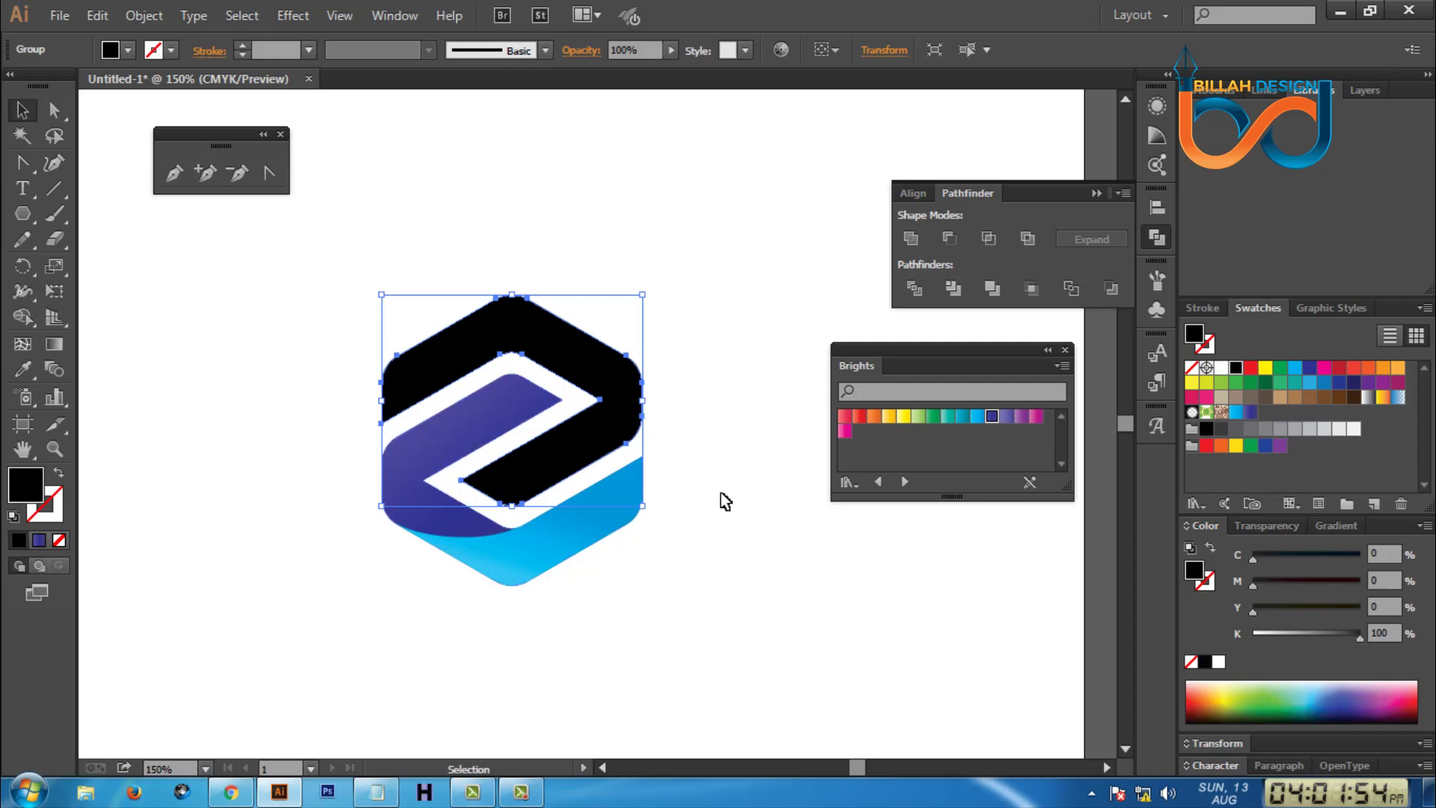
click(638, 604)
Rotate the purple and blue shapes 180° to interlock with the originals, and group them.
drag(524, 527, 628, 608)
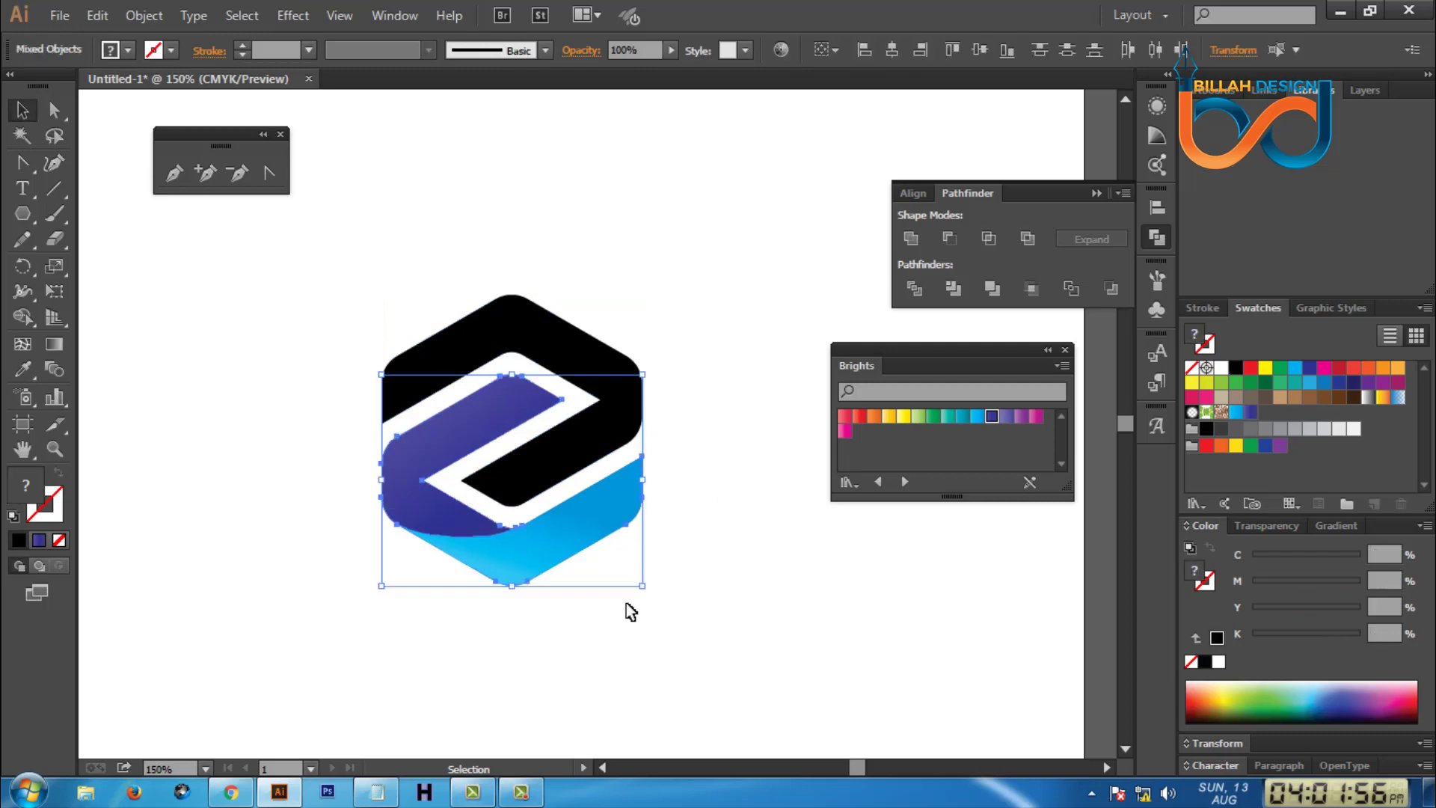
key(a)
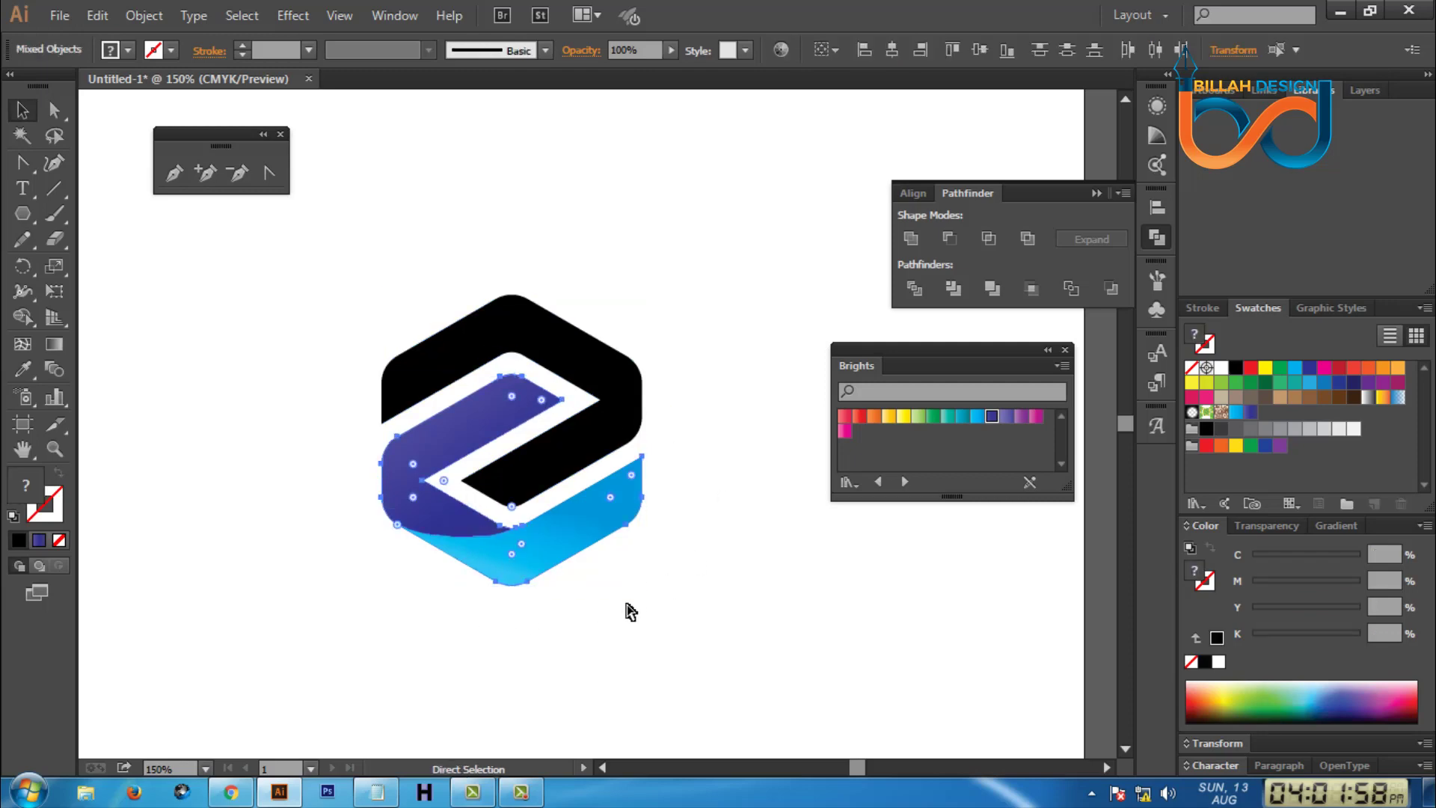
key(v)
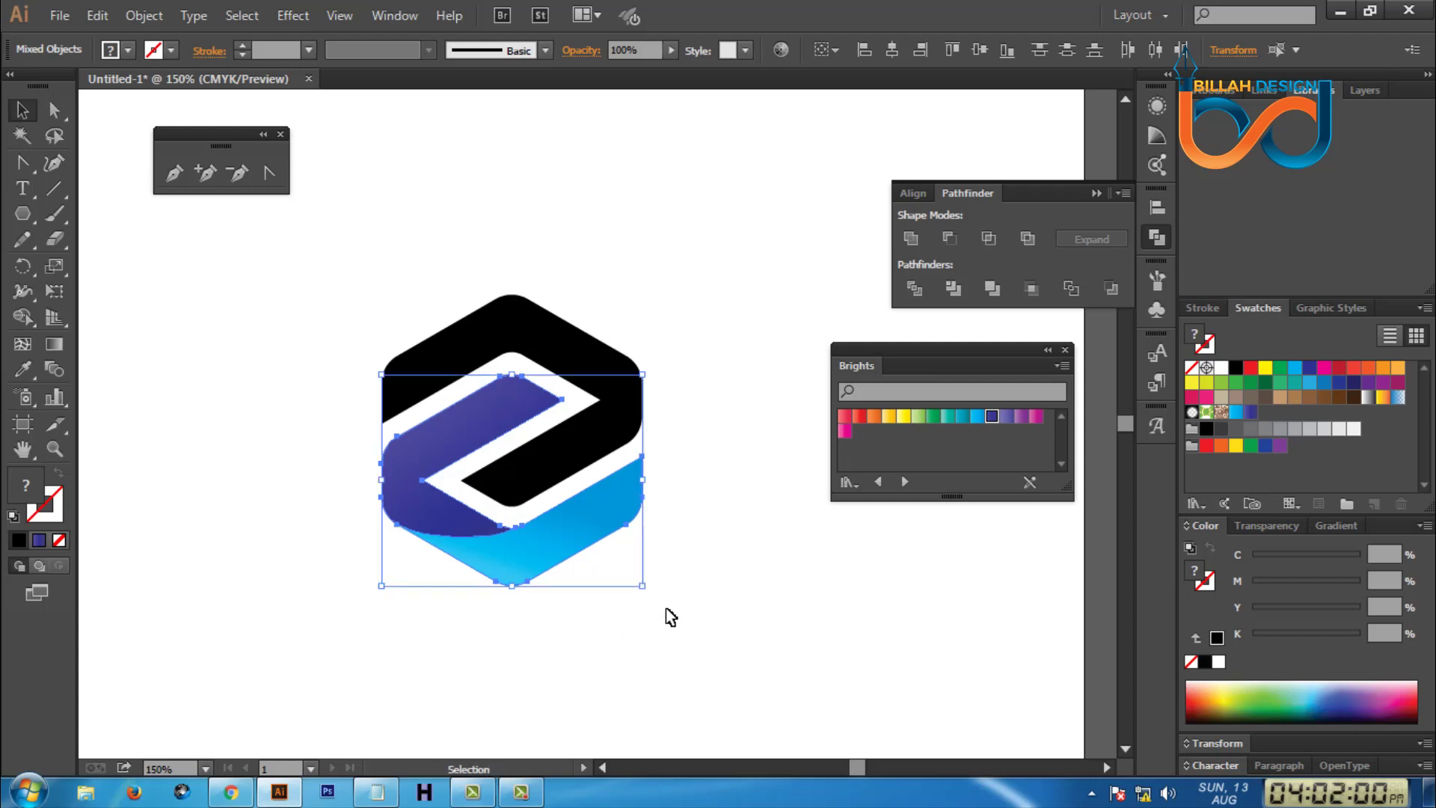
mouse_move(652, 372)
mouse_down()
mouse_move(319, 438)
mouse_move(305, 546)
mouse_up()
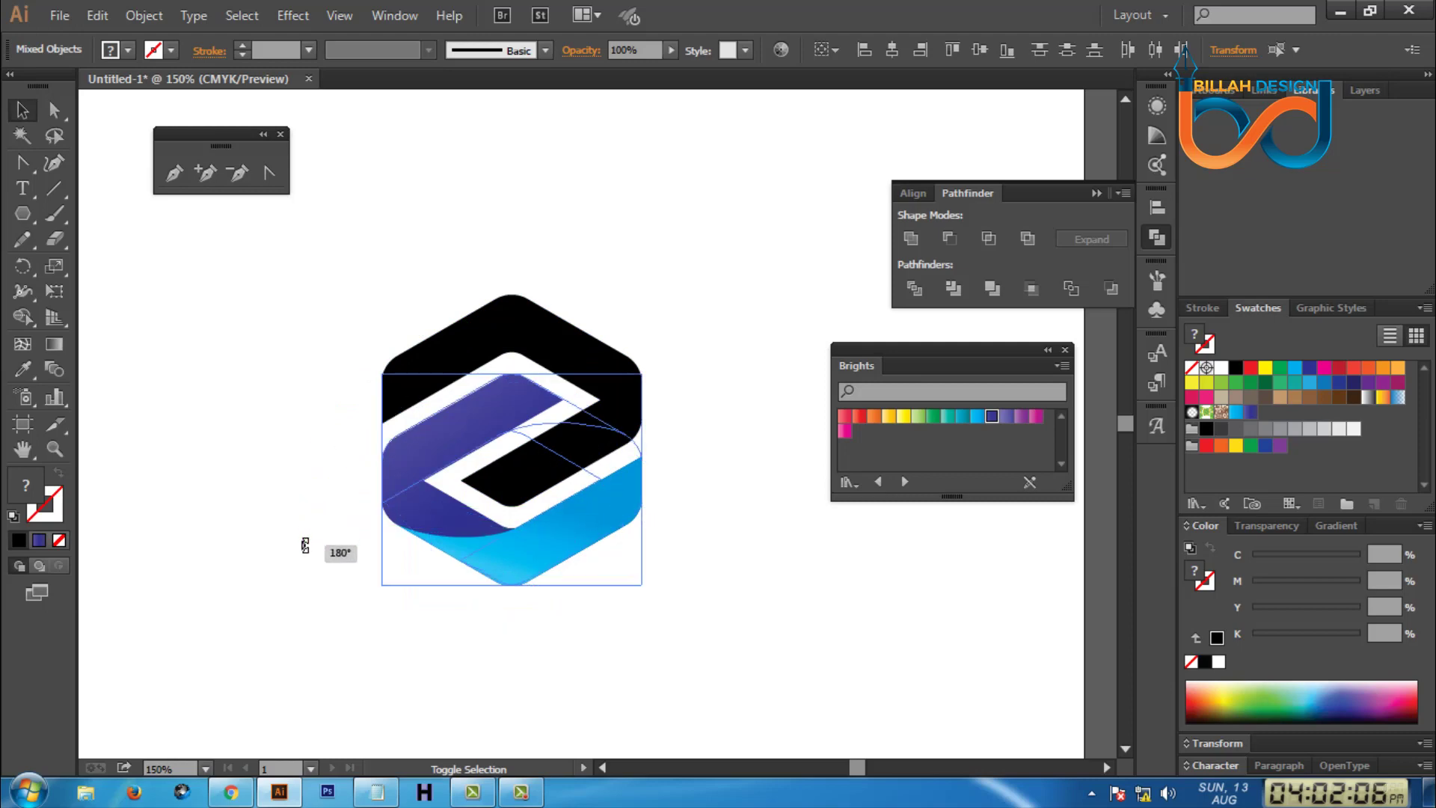
drag(306, 545, 305, 545)
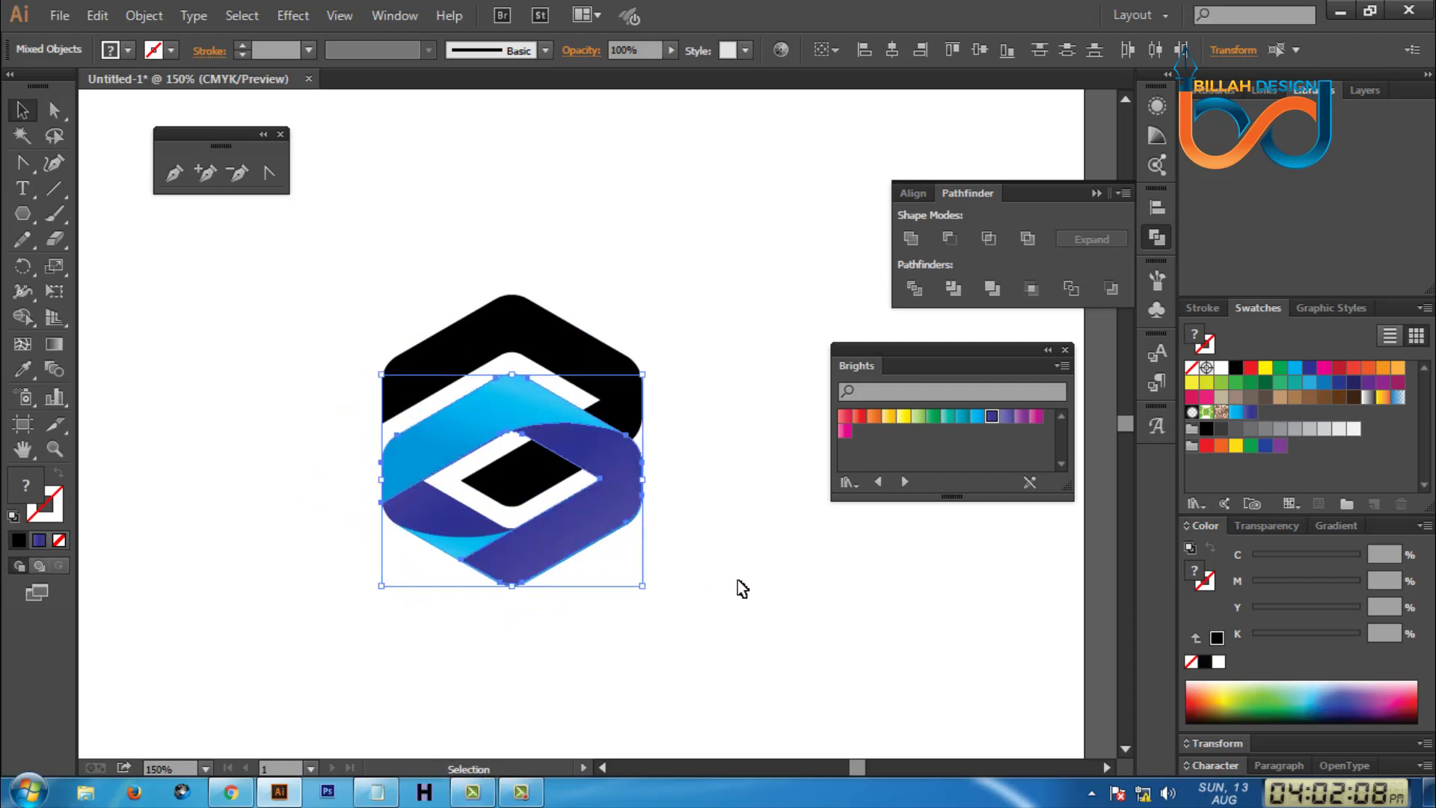
key(ctrl+g)
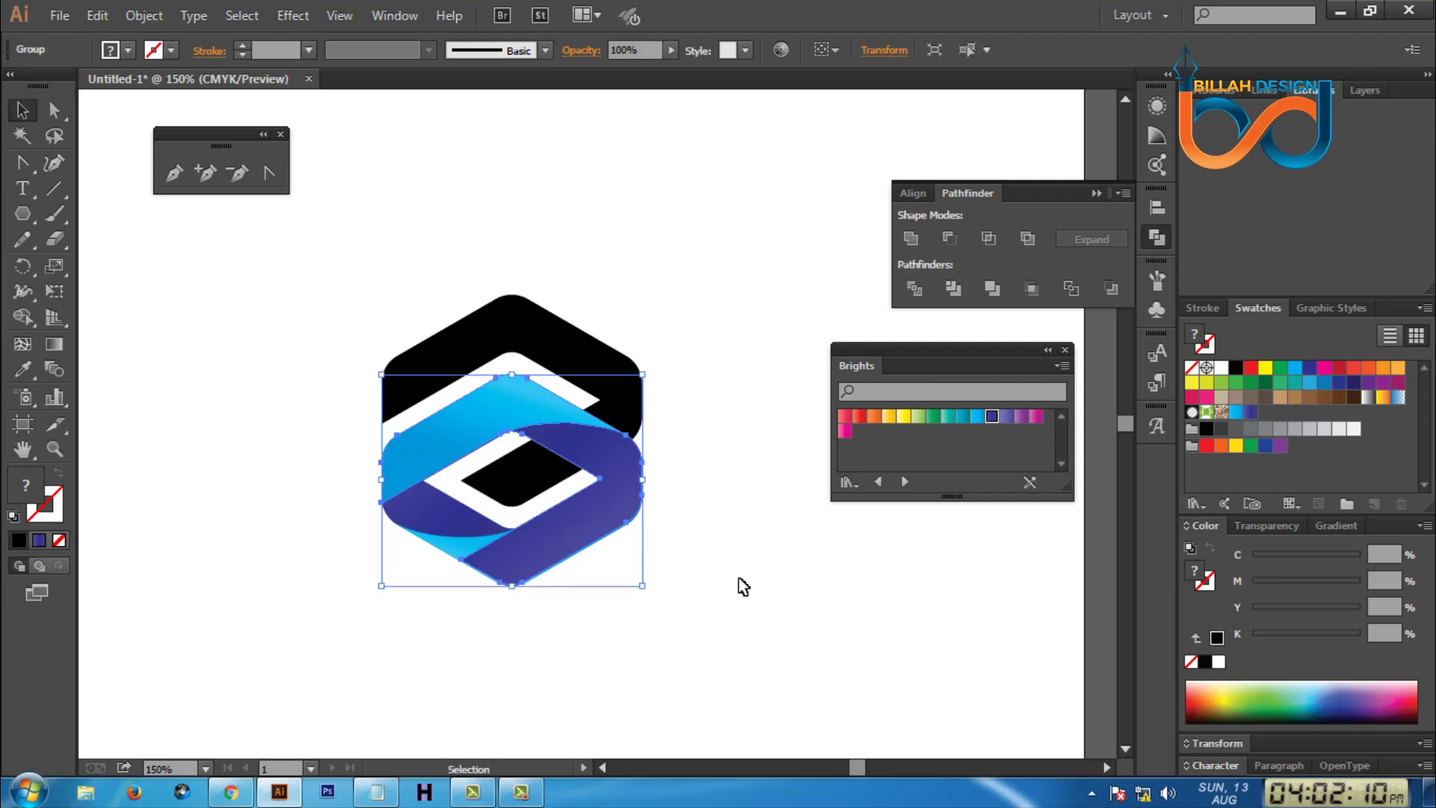
Align the coloured group and the black hexagon along their top edges.
shift+click(568, 358)
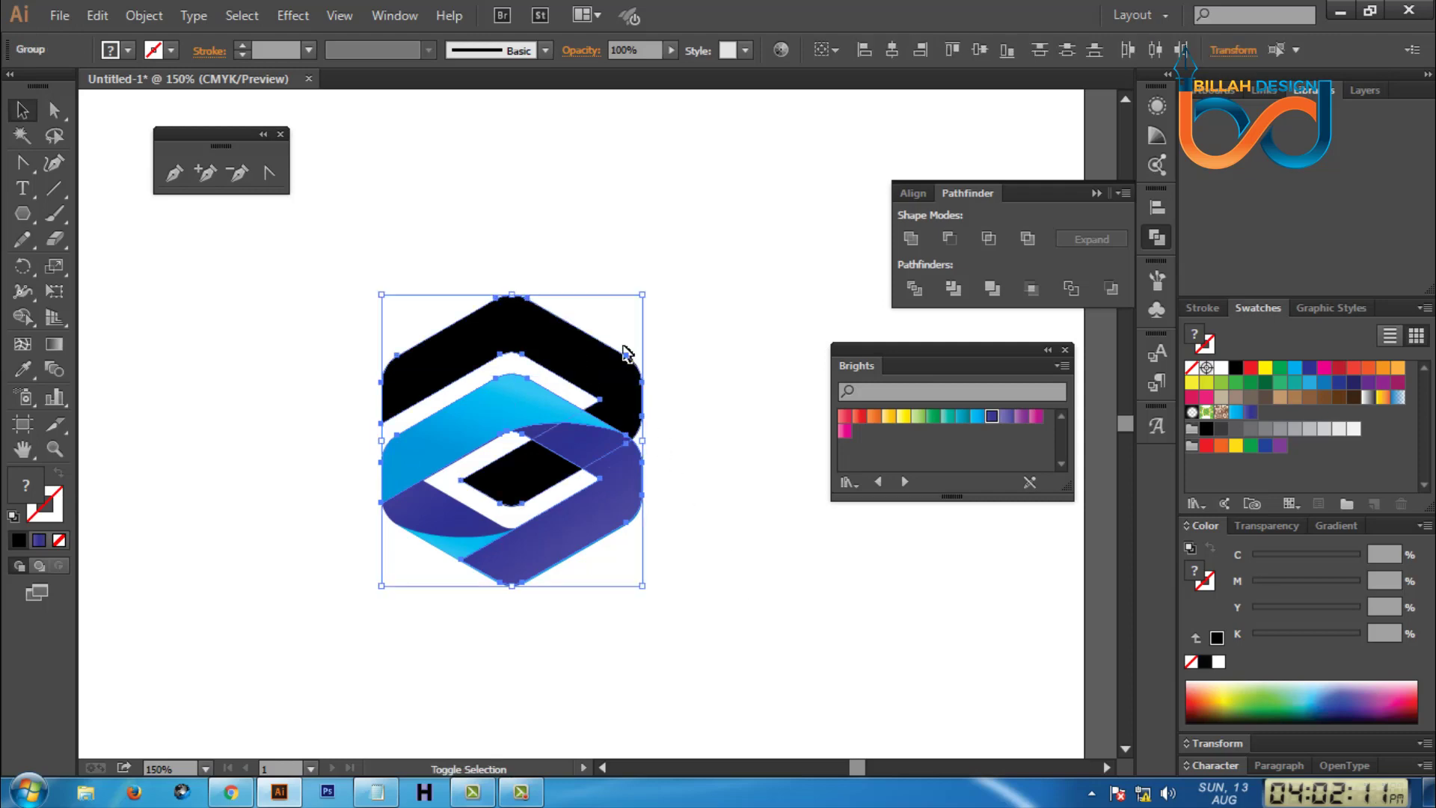
click(919, 195)
click(1035, 238)
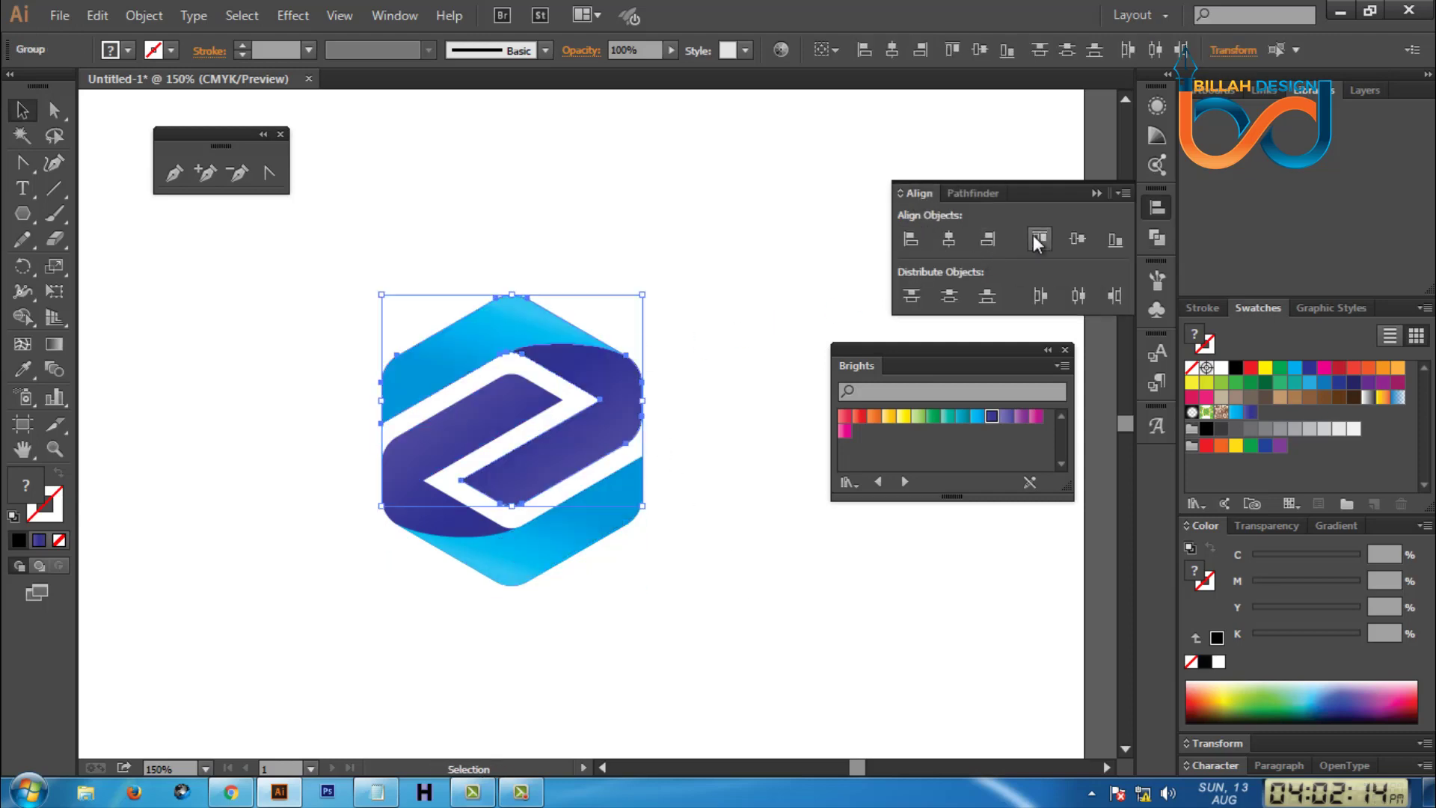
click(788, 556)
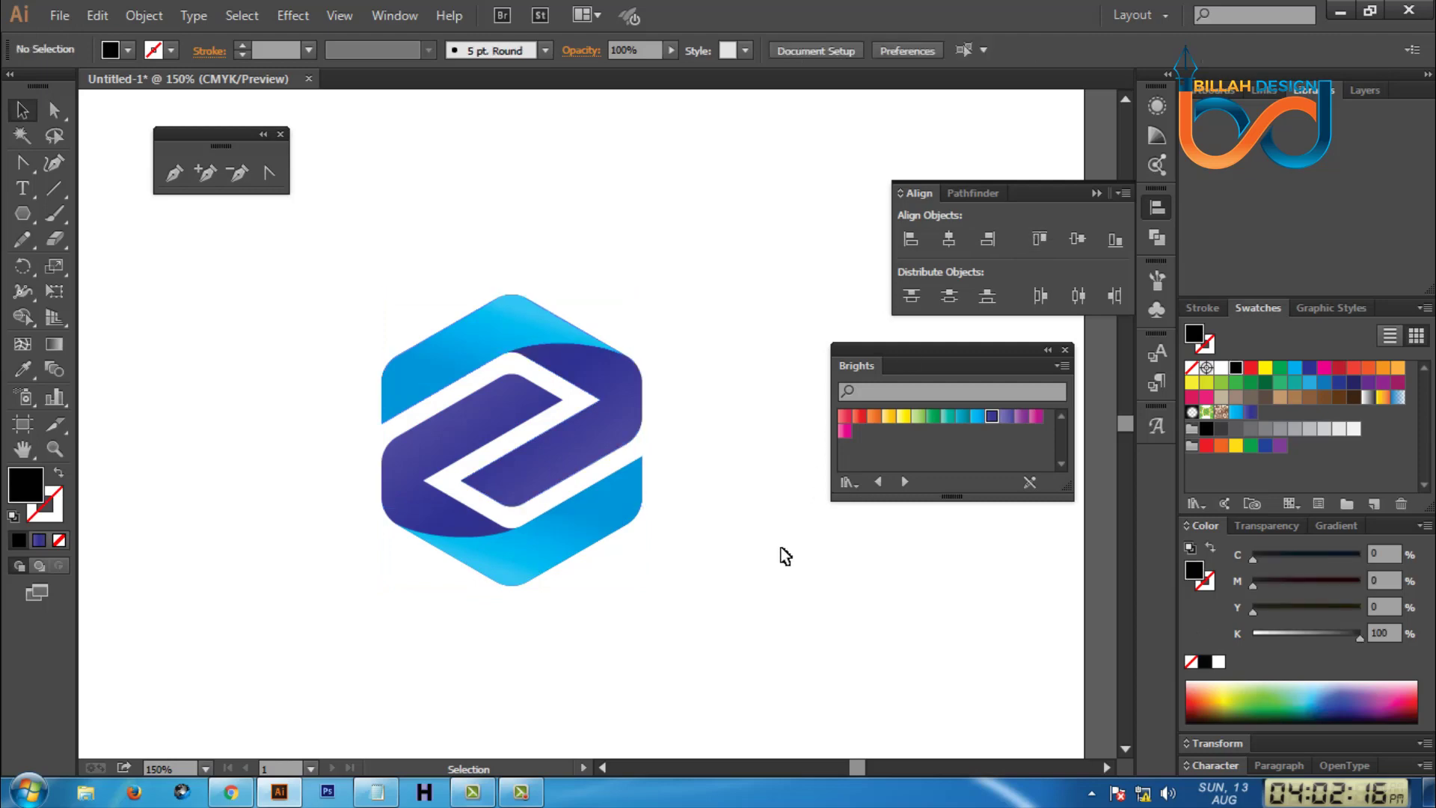
Send the coloured group to the back and delete the black hexagon.
click(608, 374)
right_click(604, 368)
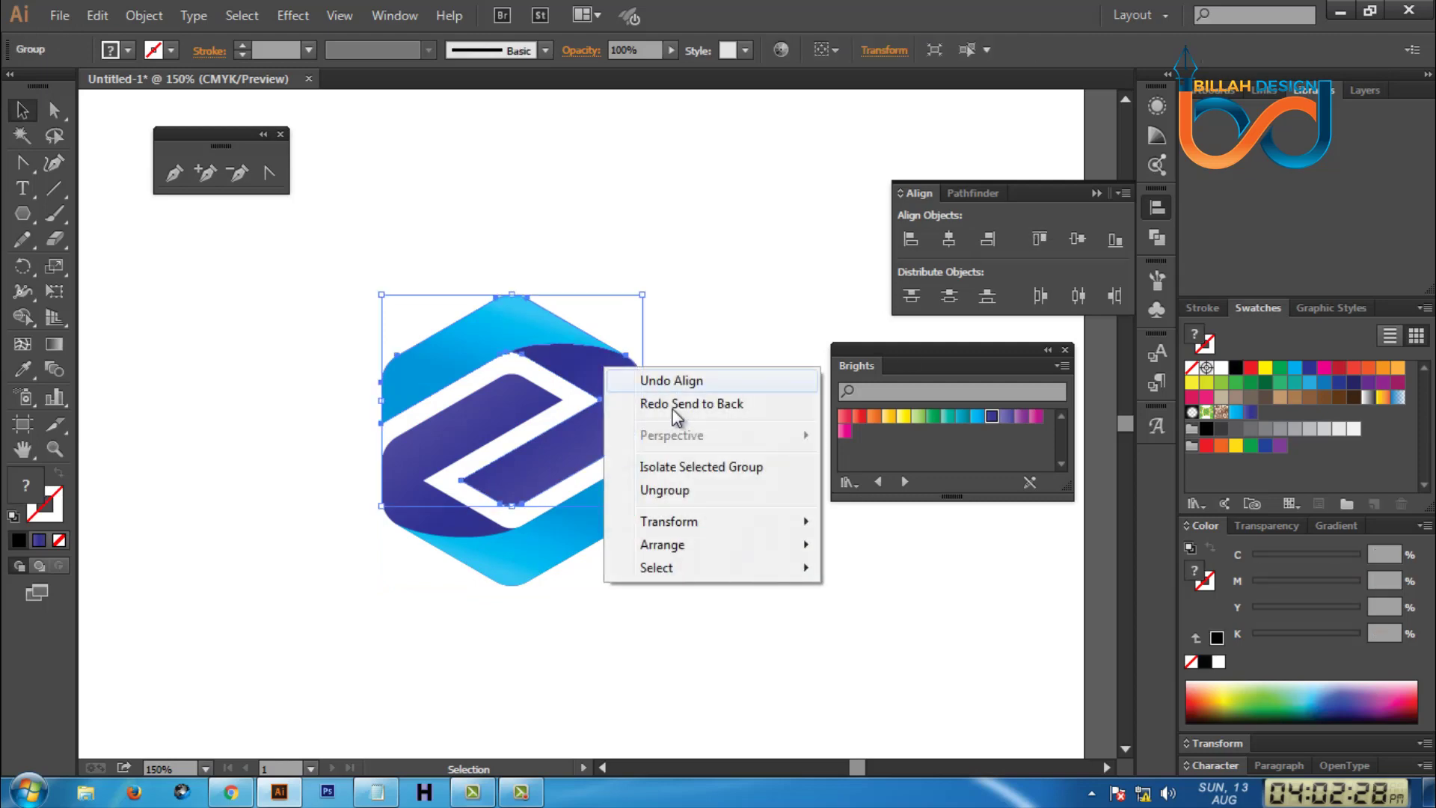
click(860, 615)
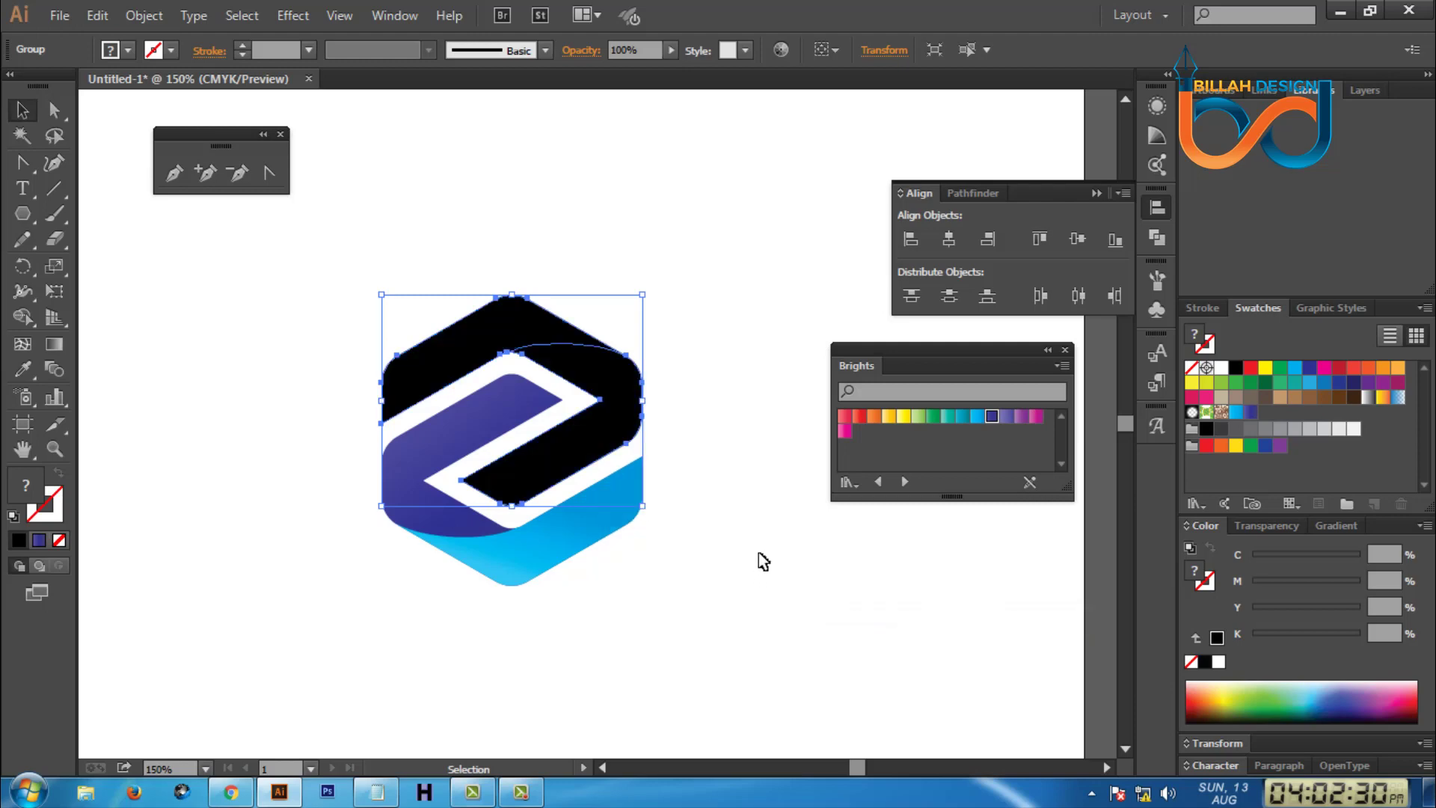
click(759, 561)
drag(631, 385, 748, 329)
key(Delete)
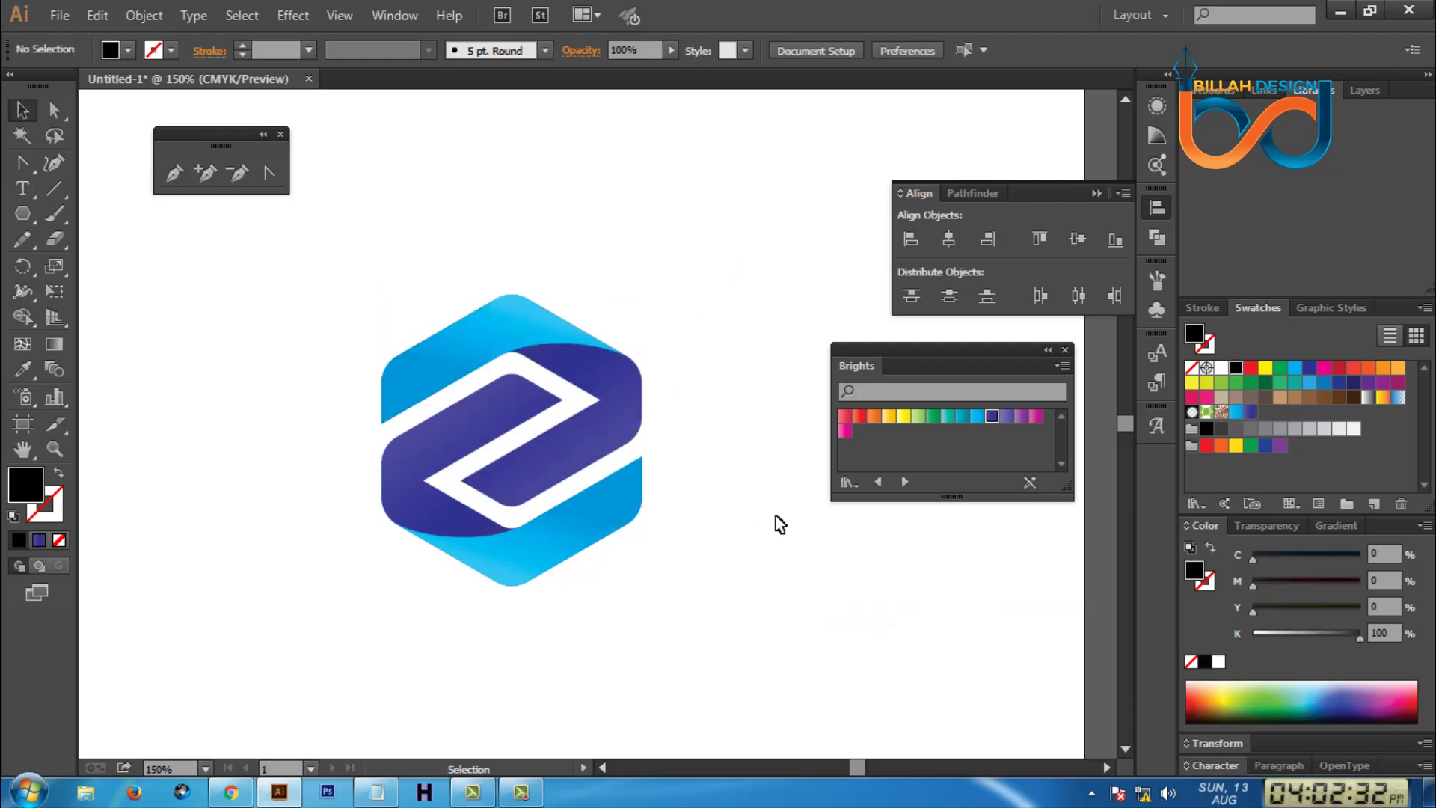
Zoom out and nudge the logo slightly up and to the left.
key(ctrl+minus)
key(ctrl+minus)
key(ctrl+a)
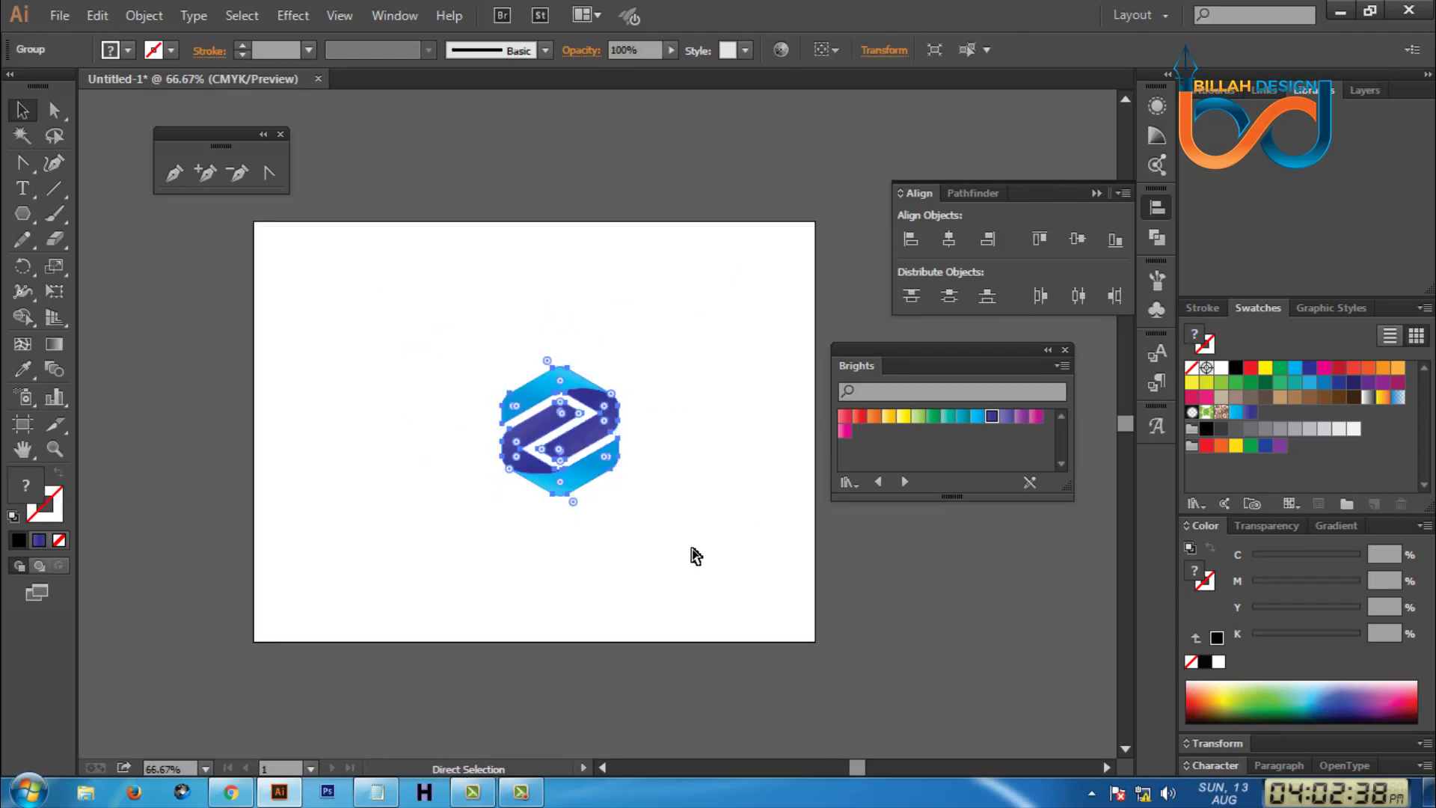
click(659, 535)
drag(596, 488, 571, 459)
click(460, 473)
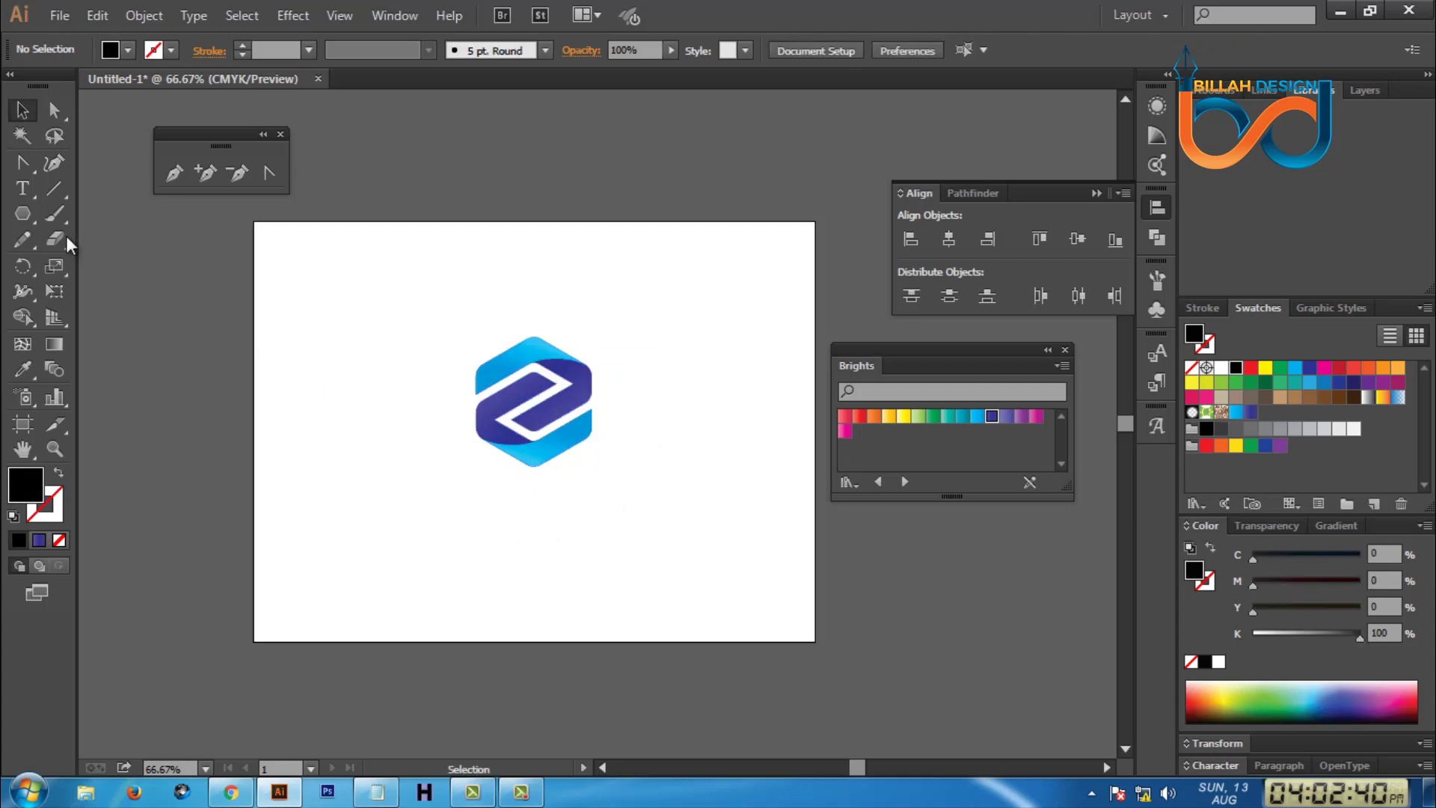
Draw a circle with the Ellipse Tool to the lower left of the logo.
click(27, 215)
click(74, 265)
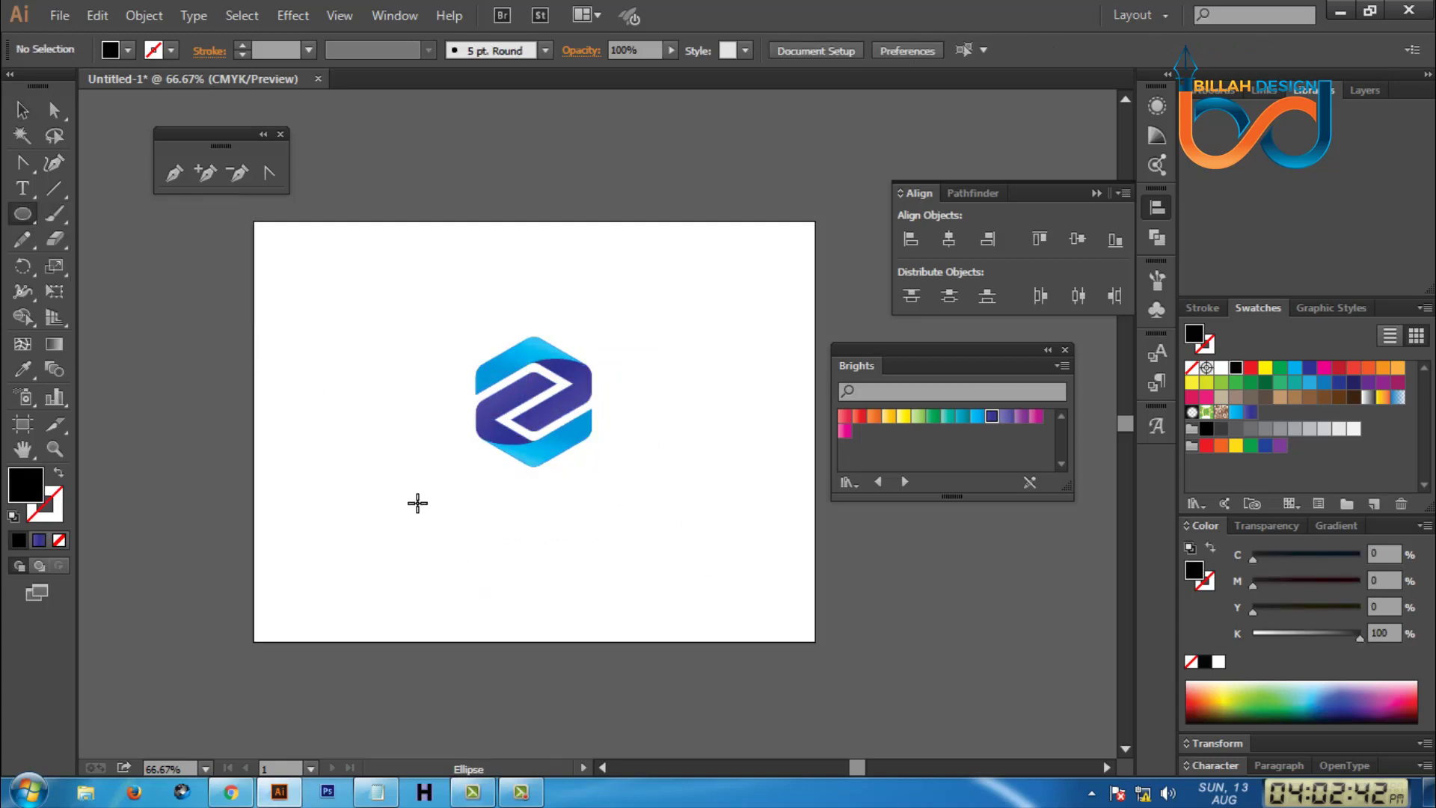
mouse_move(413, 491)
mouse_down()
mouse_move(641, 579)
mouse_move(500, 578)
mouse_up()
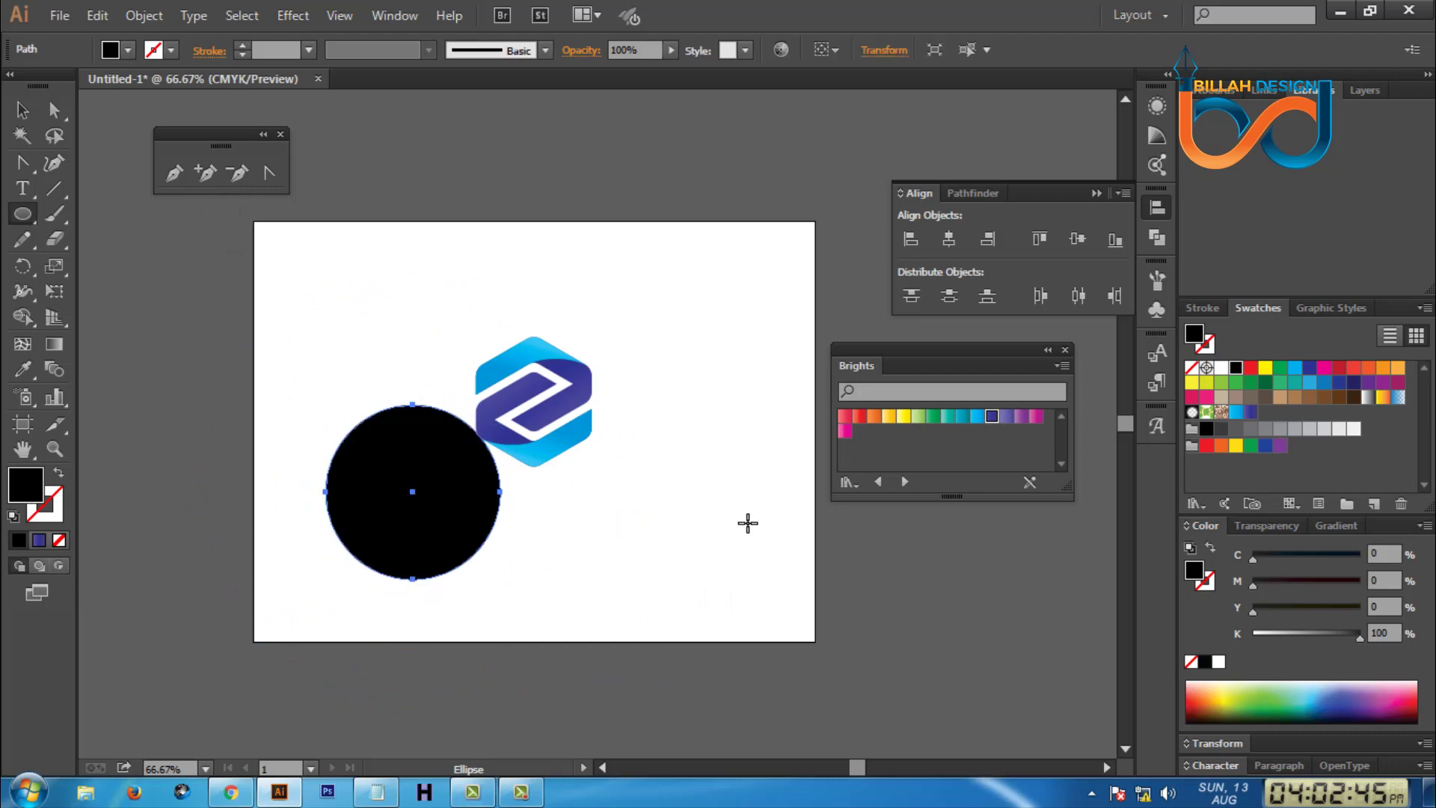
Fill the circle with a reversed radial gradient, dark at the centre.
click(1368, 397)
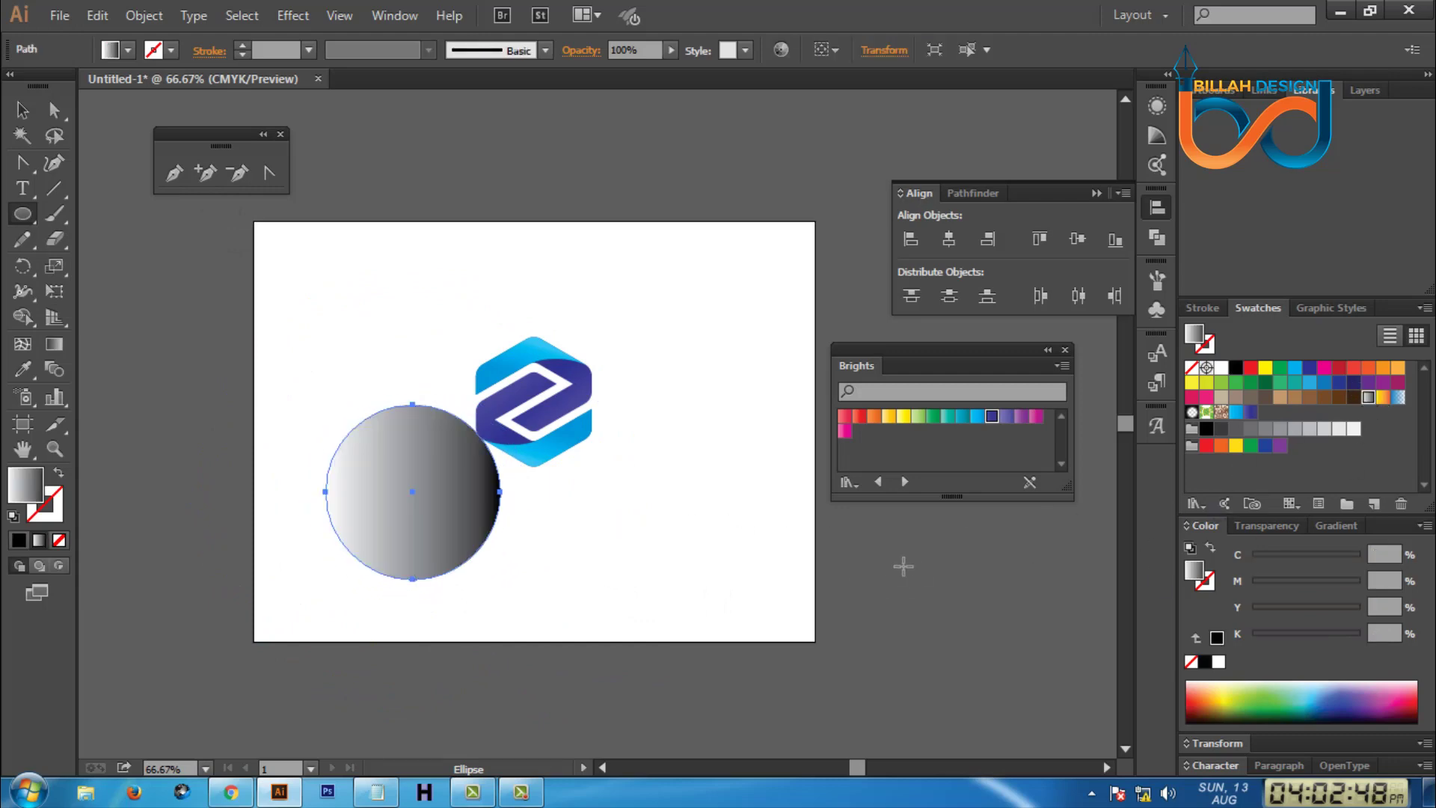
click(1342, 528)
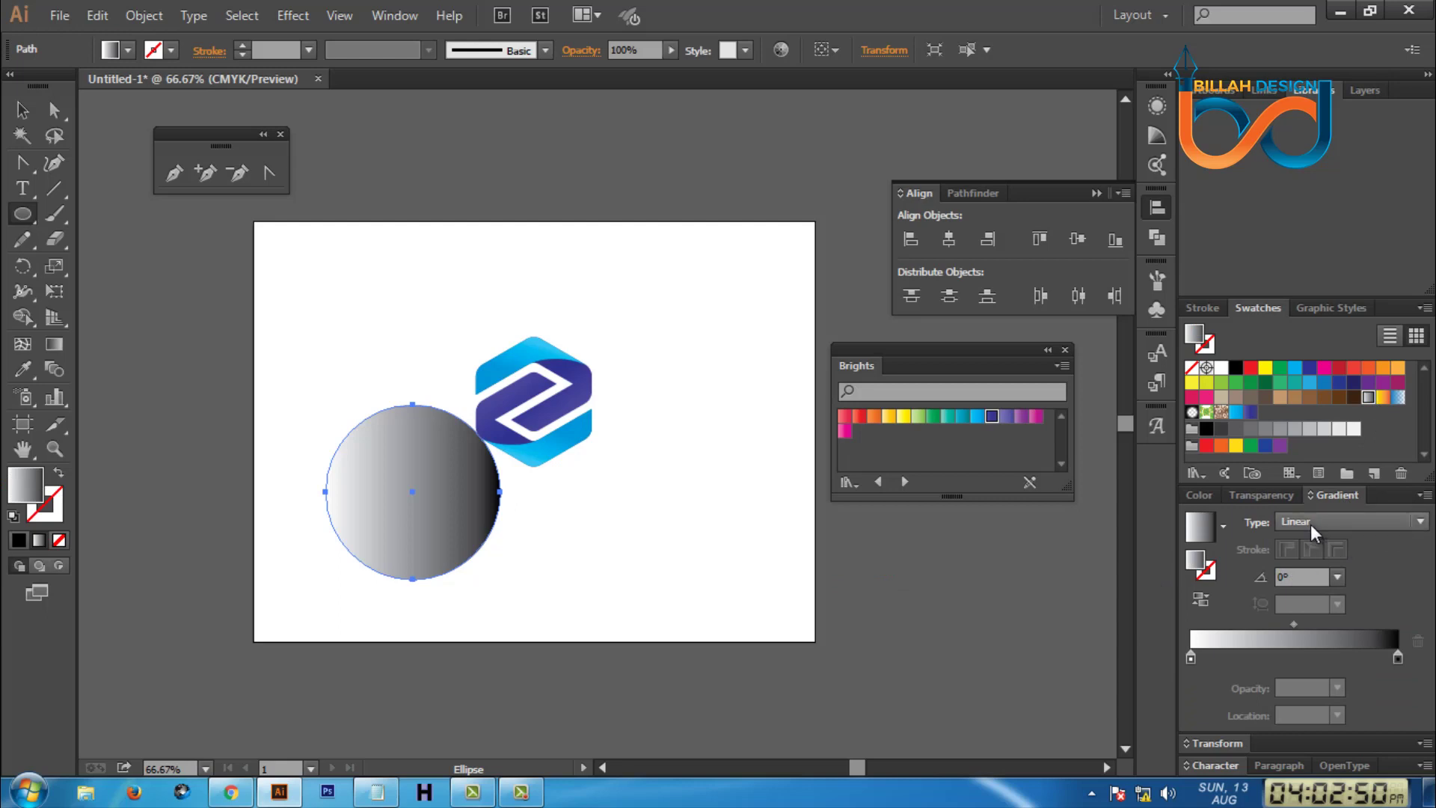
click(1311, 523)
click(1316, 567)
click(1201, 599)
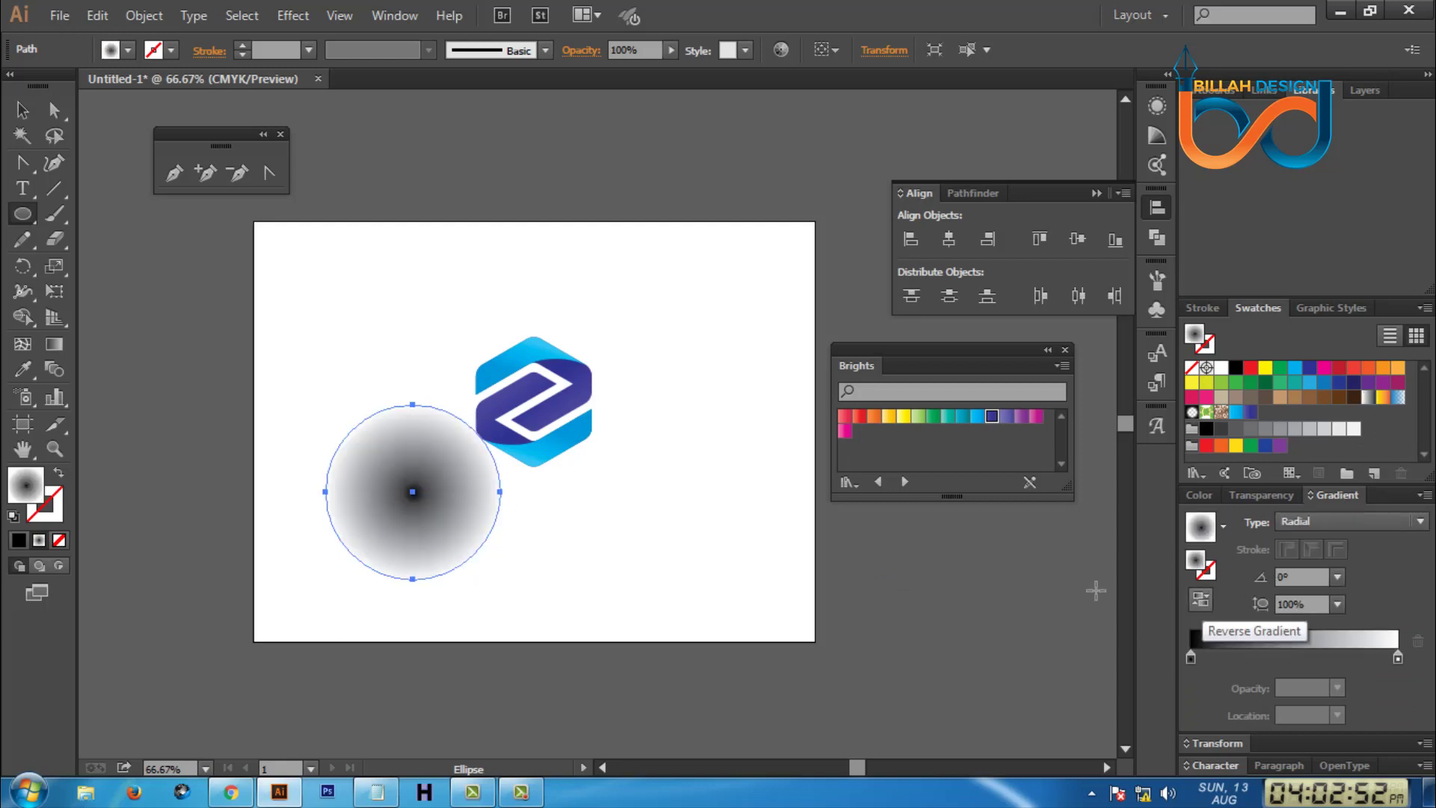
Set the outer gradient stop's opacity to 0% so the edge fades out.
click(1397, 658)
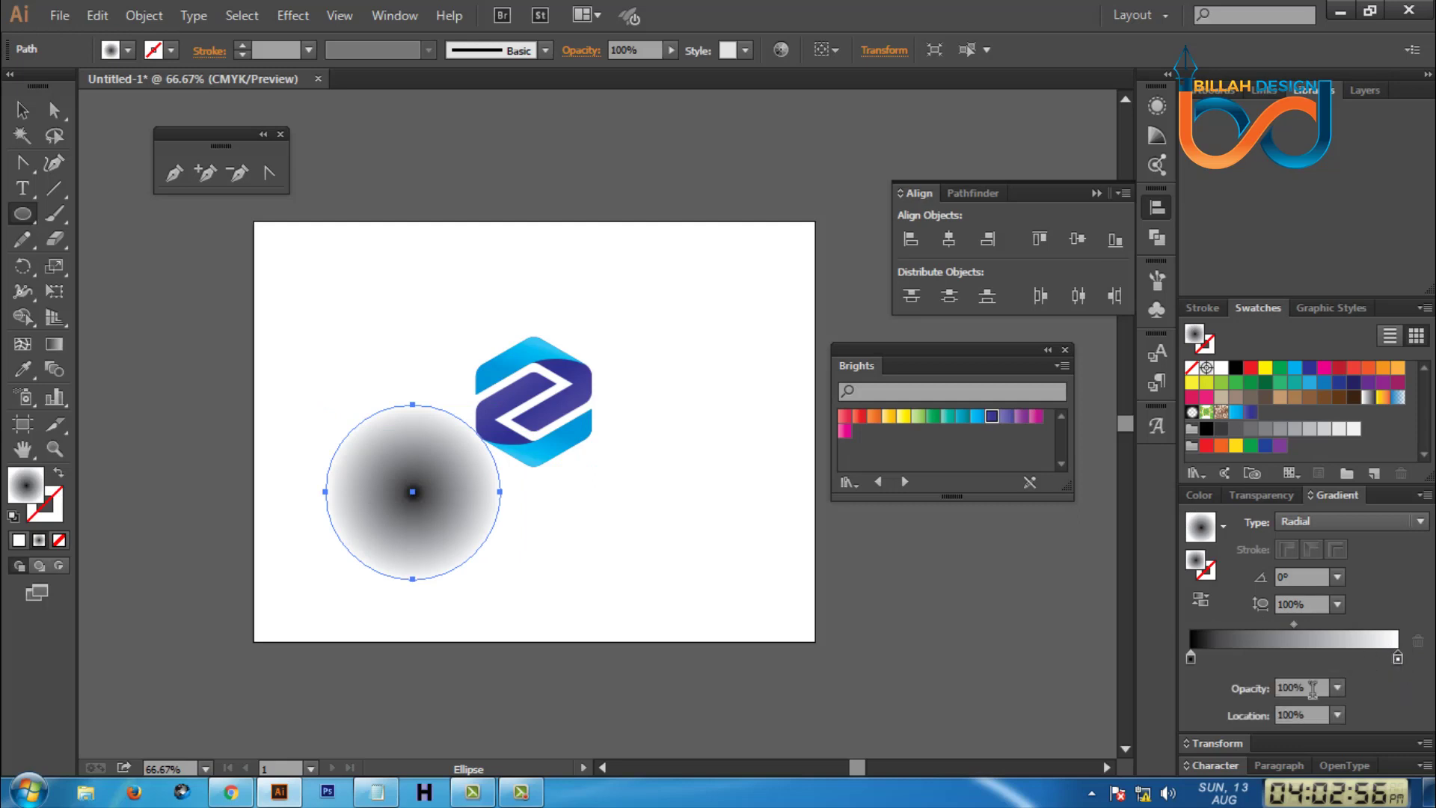
click(1310, 687)
text(95)
key(Return)
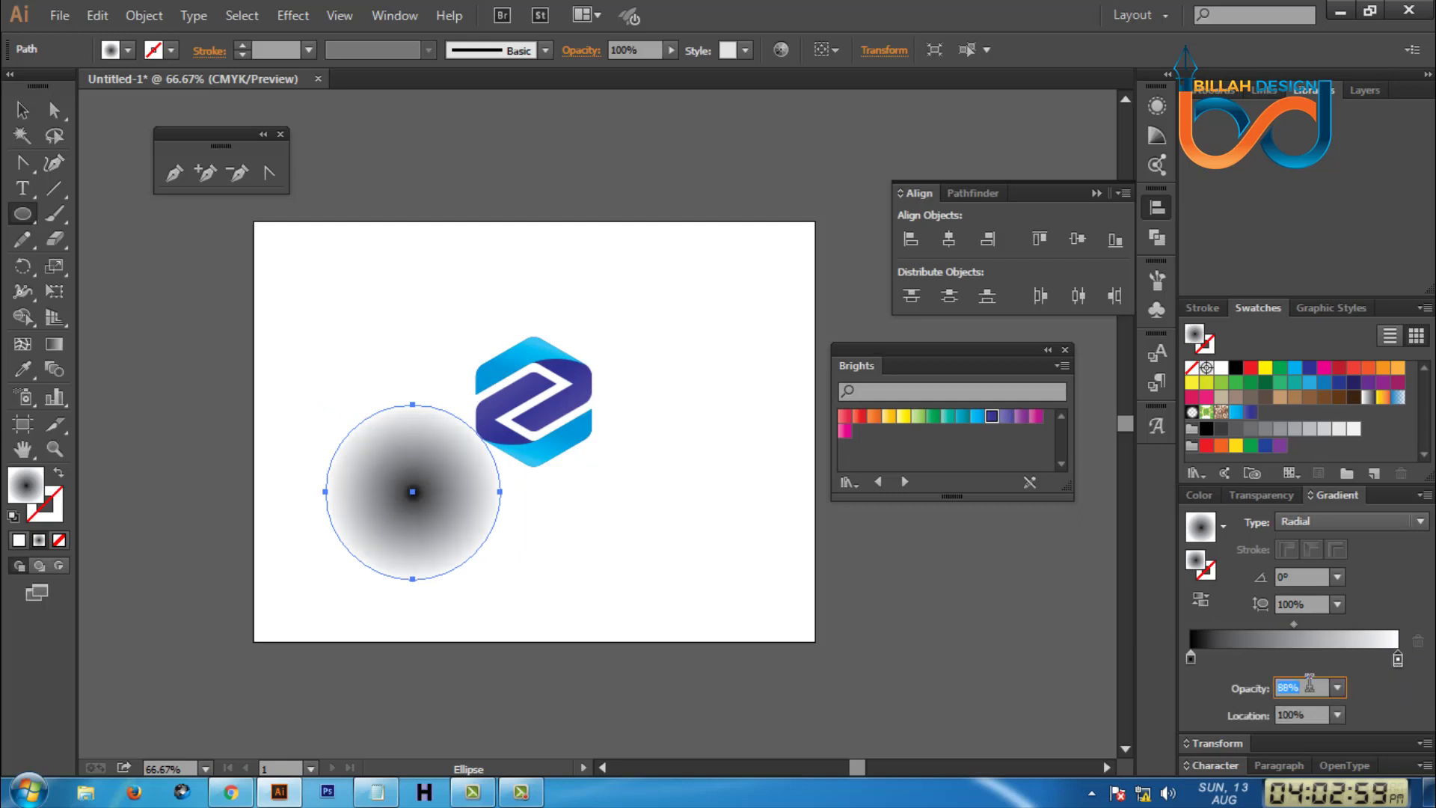
text(83)
key(Return)
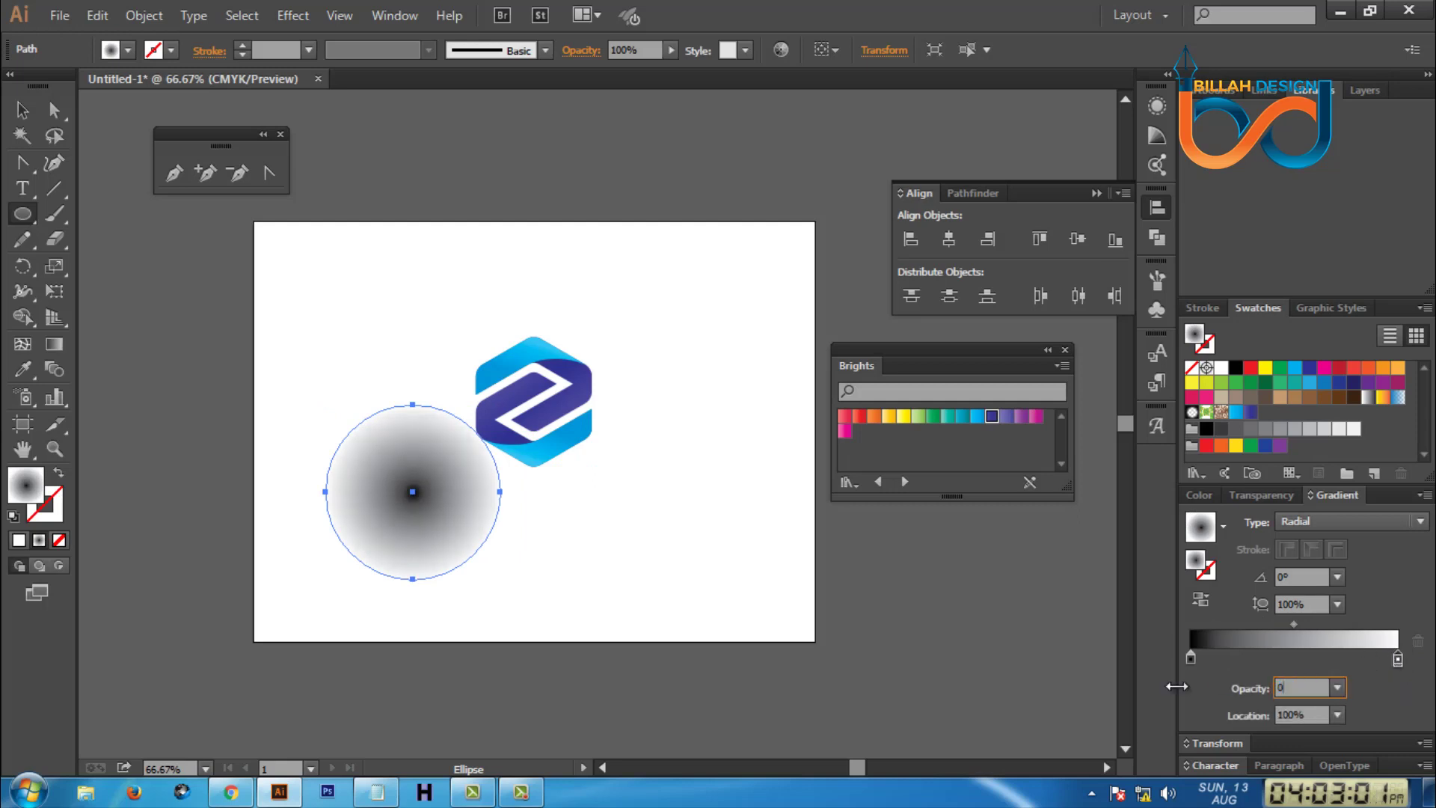
key(Return)
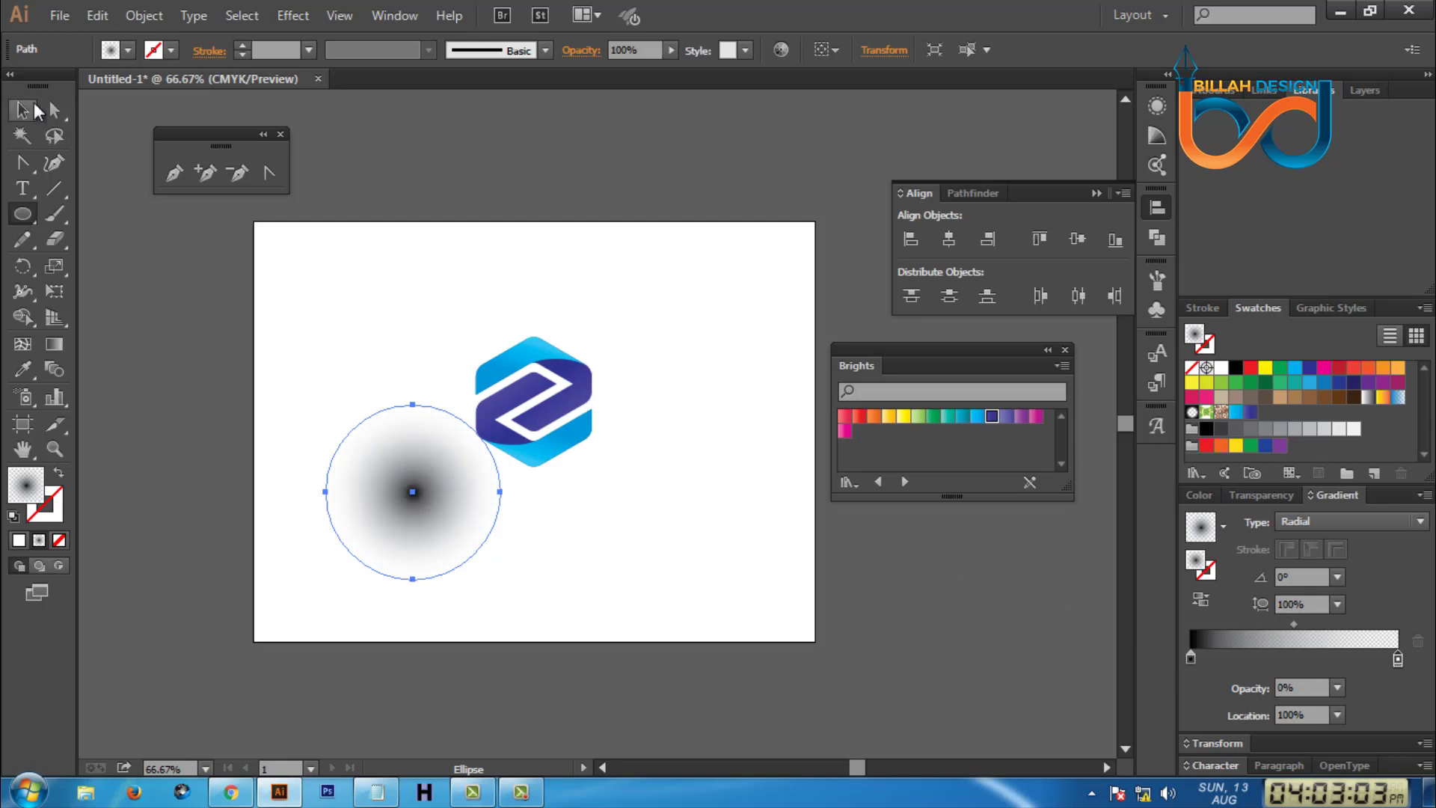
click(24, 111)
Squash the gradient circle into a flat ellipse placed just under the logo.
click(604, 586)
drag(433, 508, 567, 568)
mouse_move(545, 461)
mouse_down()
mouse_move(544, 583)
mouse_move(537, 517)
mouse_up()
click(593, 608)
click(569, 569)
click(537, 523)
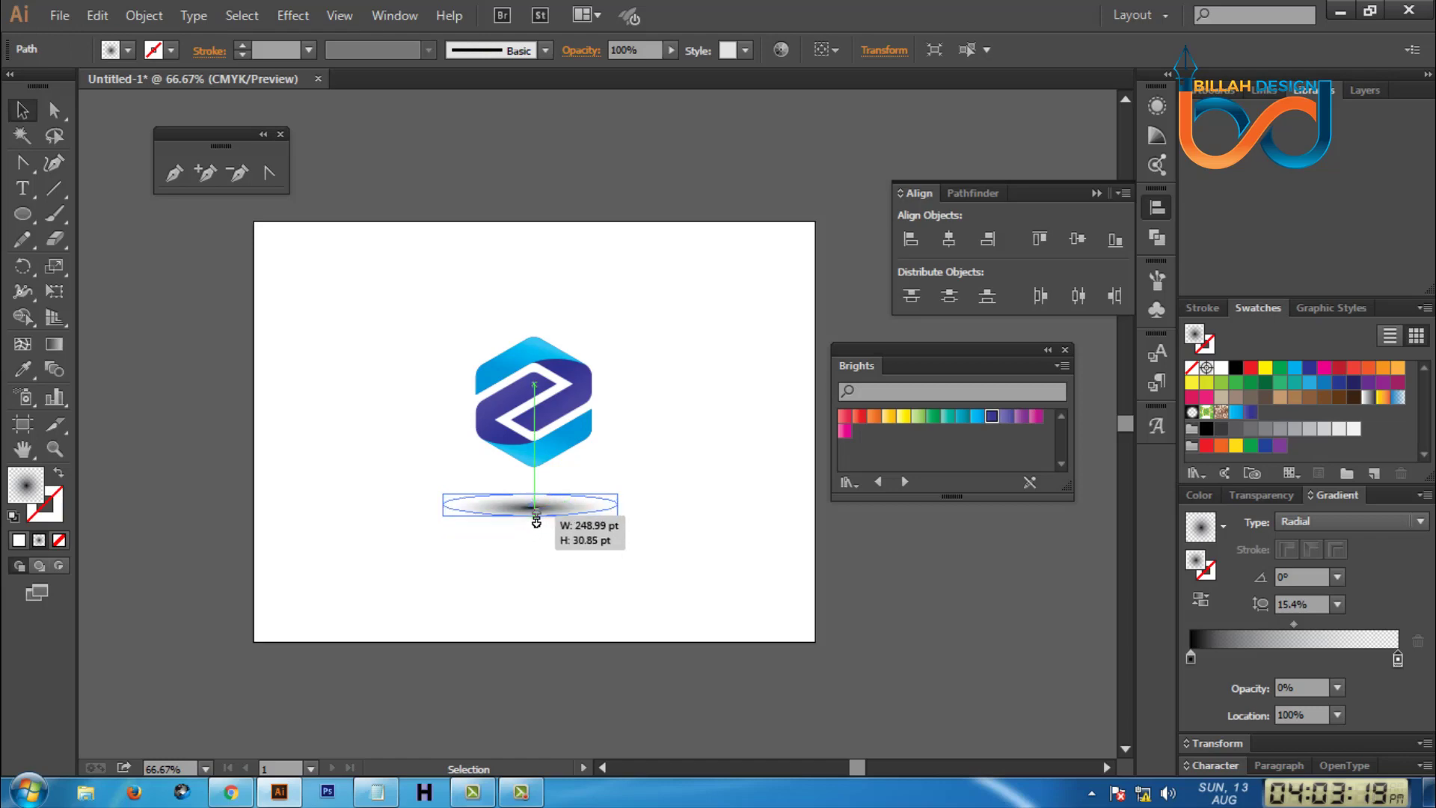
click(562, 554)
drag(549, 513, 550, 493)
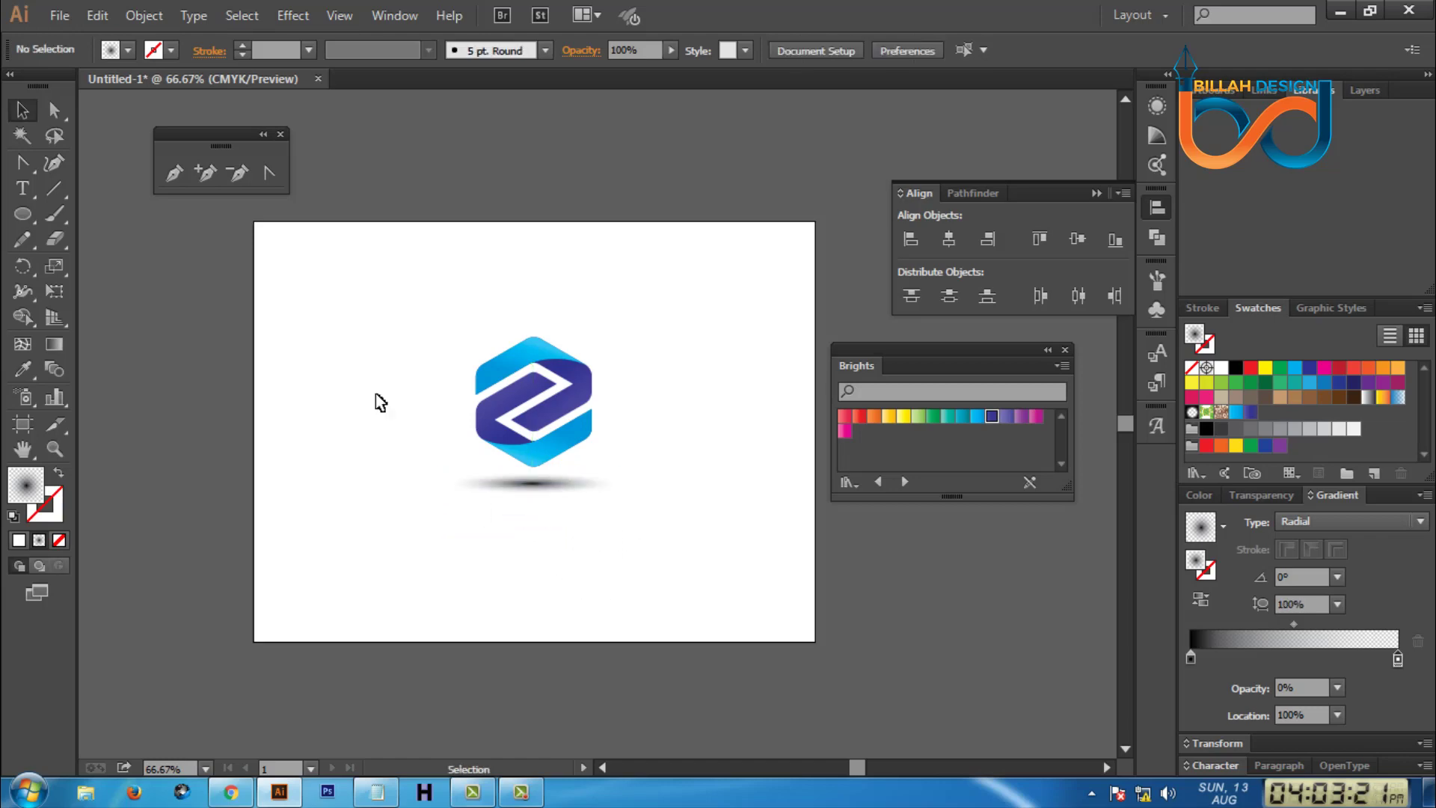
Centre the logo and shadow horizontally, then move both off the artboard to the lower right.
drag(430, 385, 631, 535)
click(950, 239)
click(724, 524)
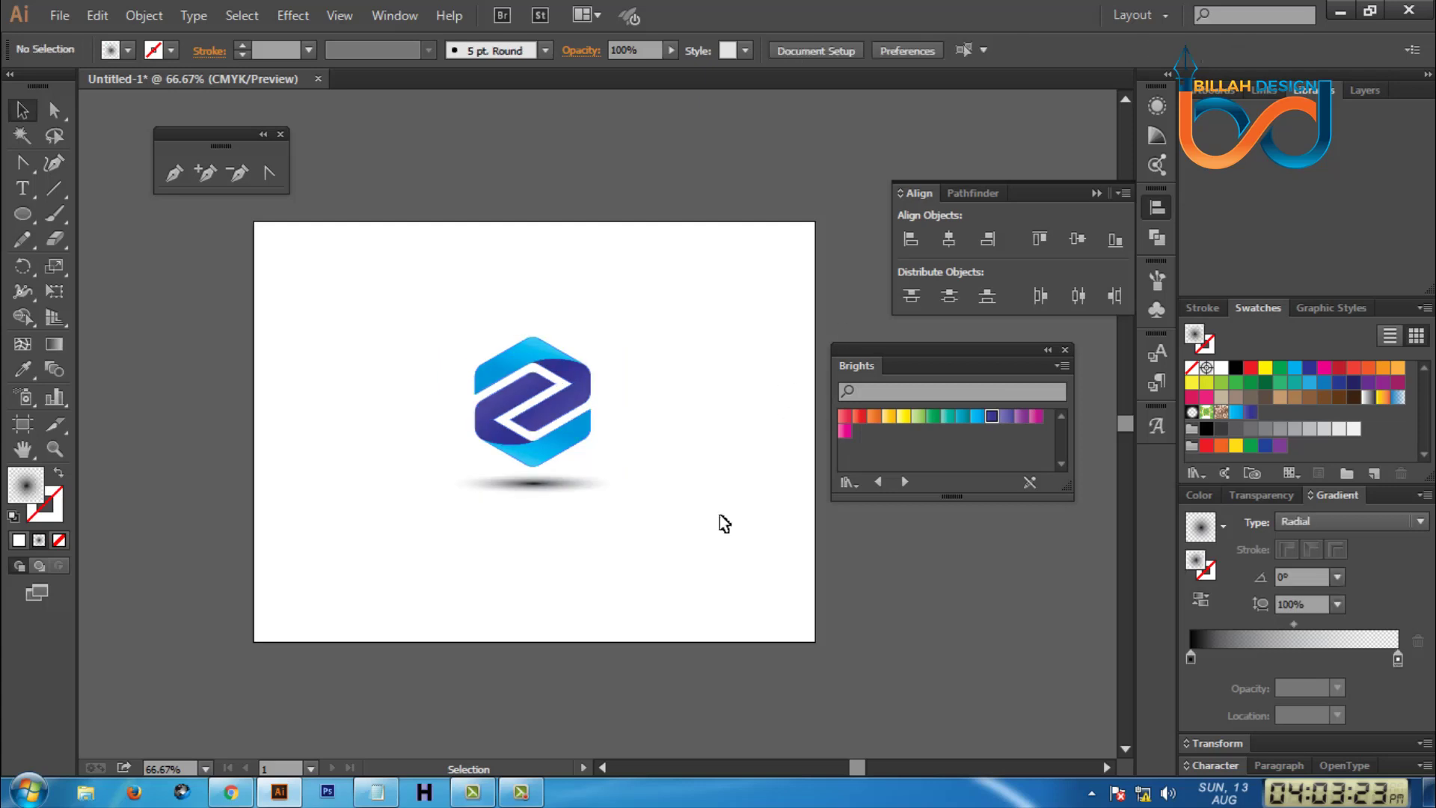
drag(333, 317, 591, 552)
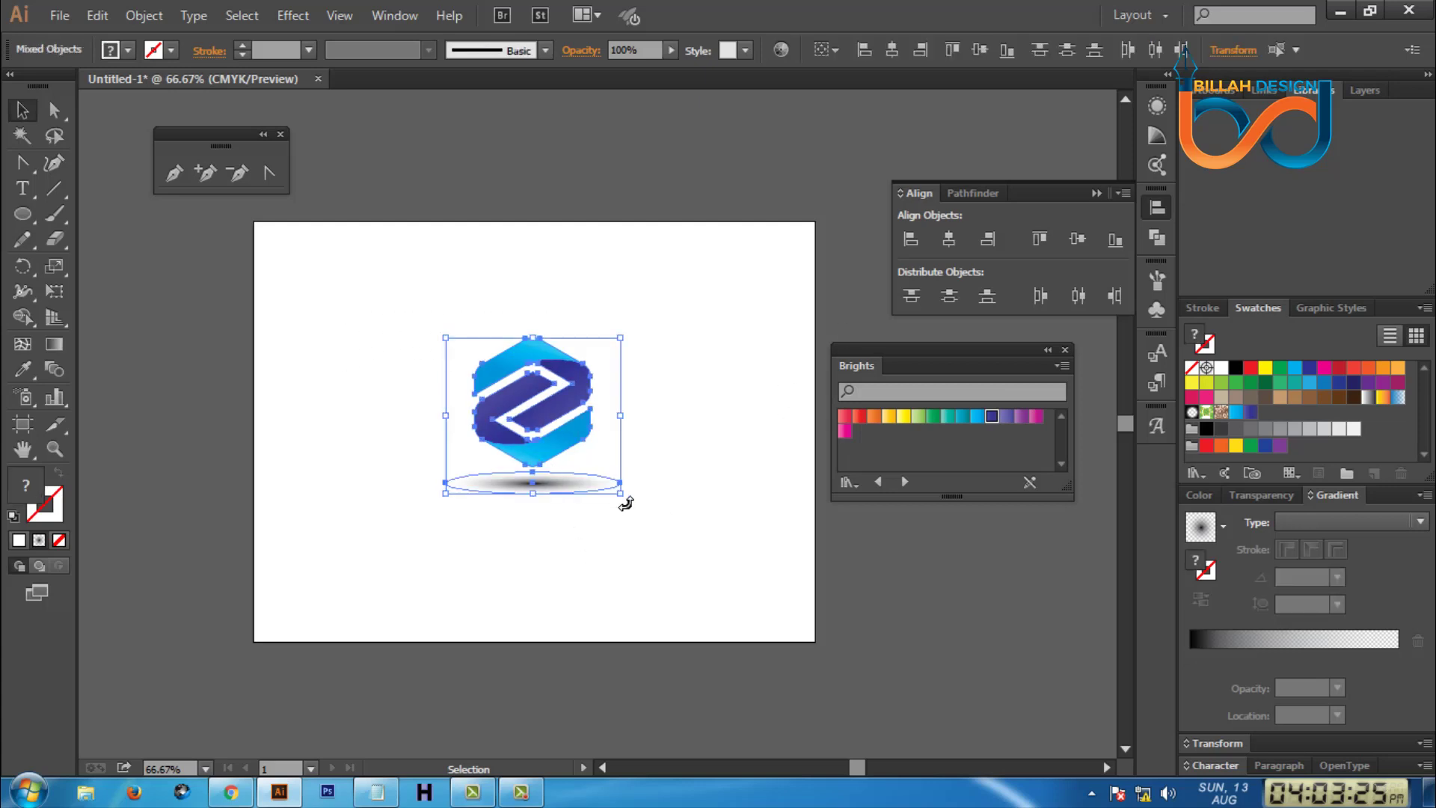
key(a)
key(v)
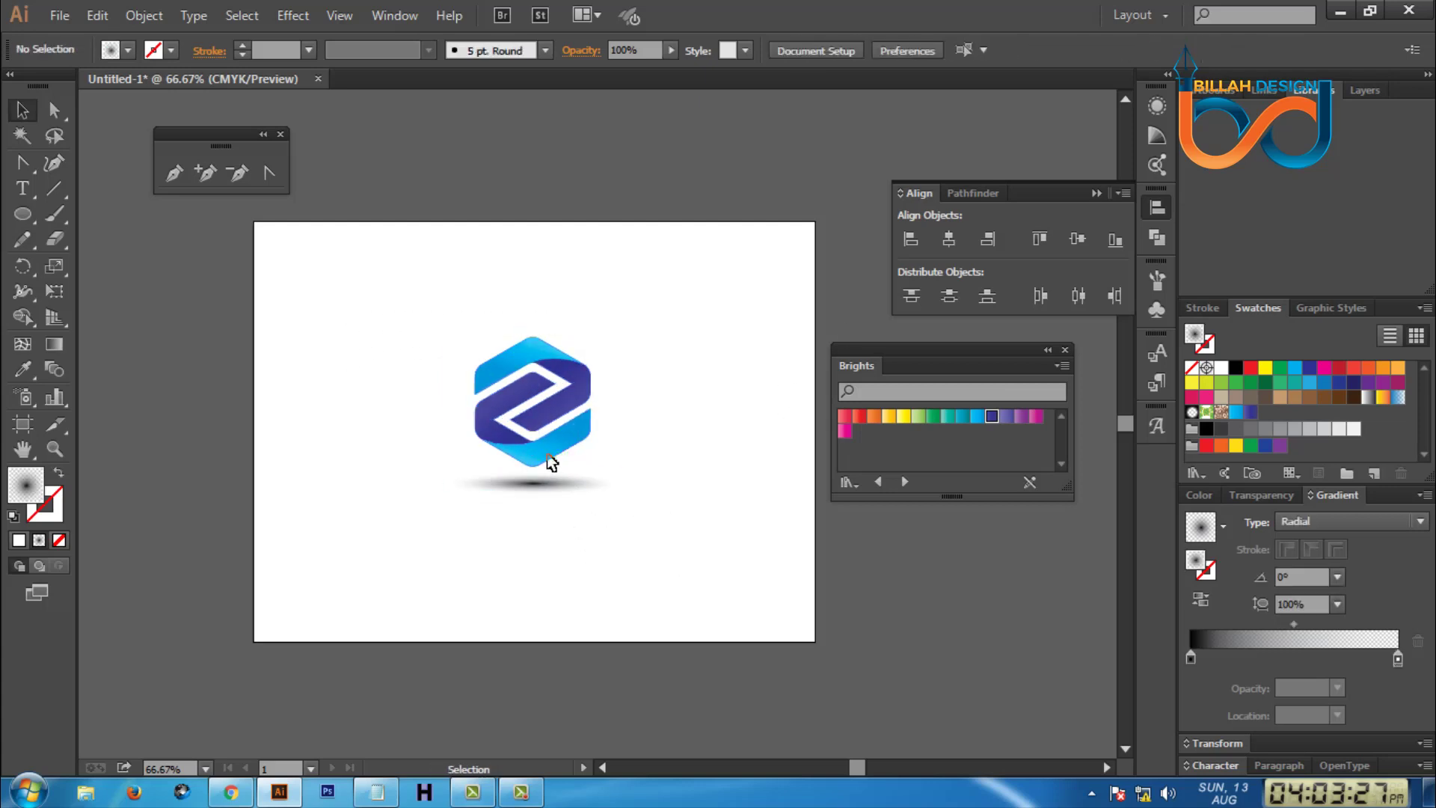
drag(545, 458, 914, 641)
click(449, 473)
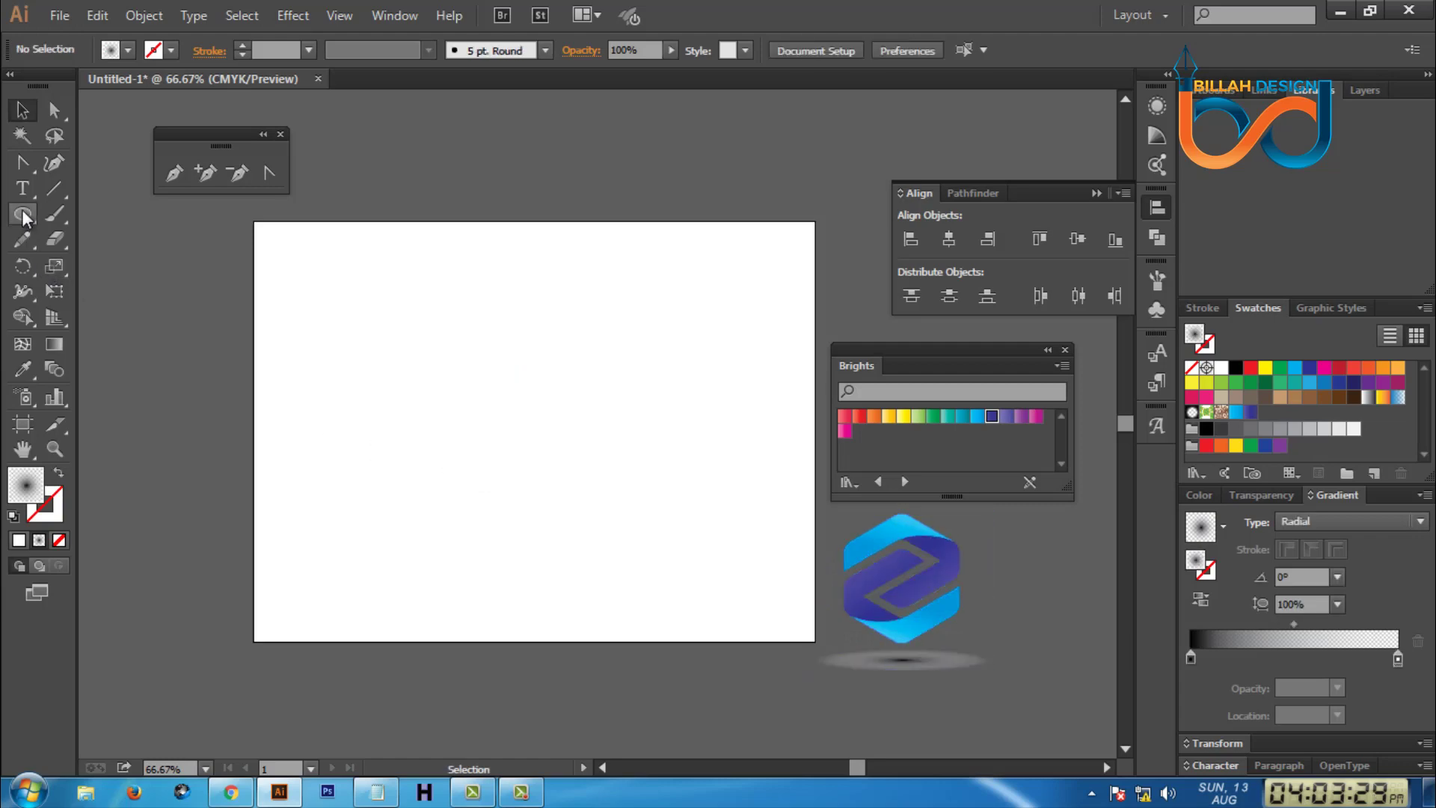
Draw a white rectangle covering the whole artboard.
drag(22, 214, 74, 224)
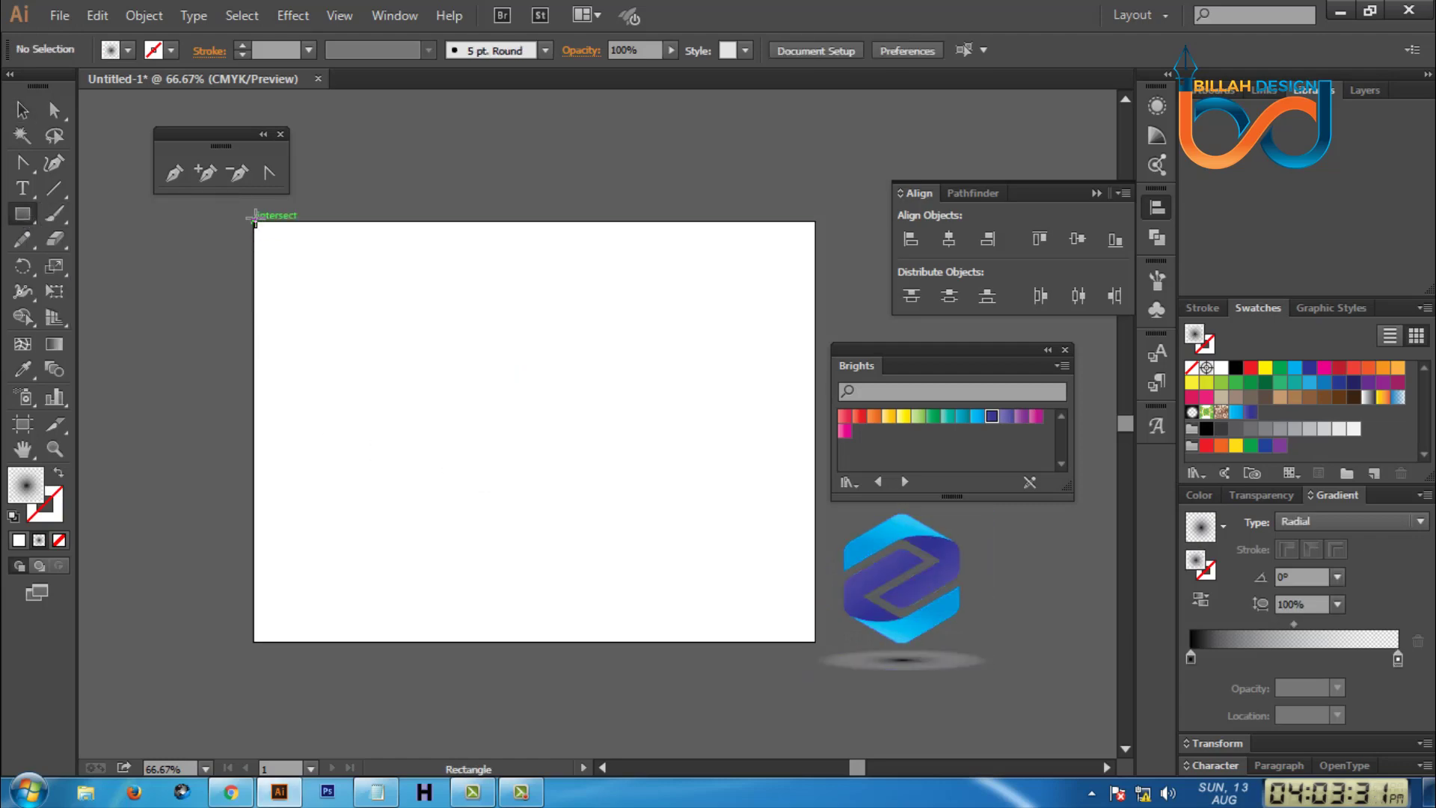
drag(255, 223, 815, 641)
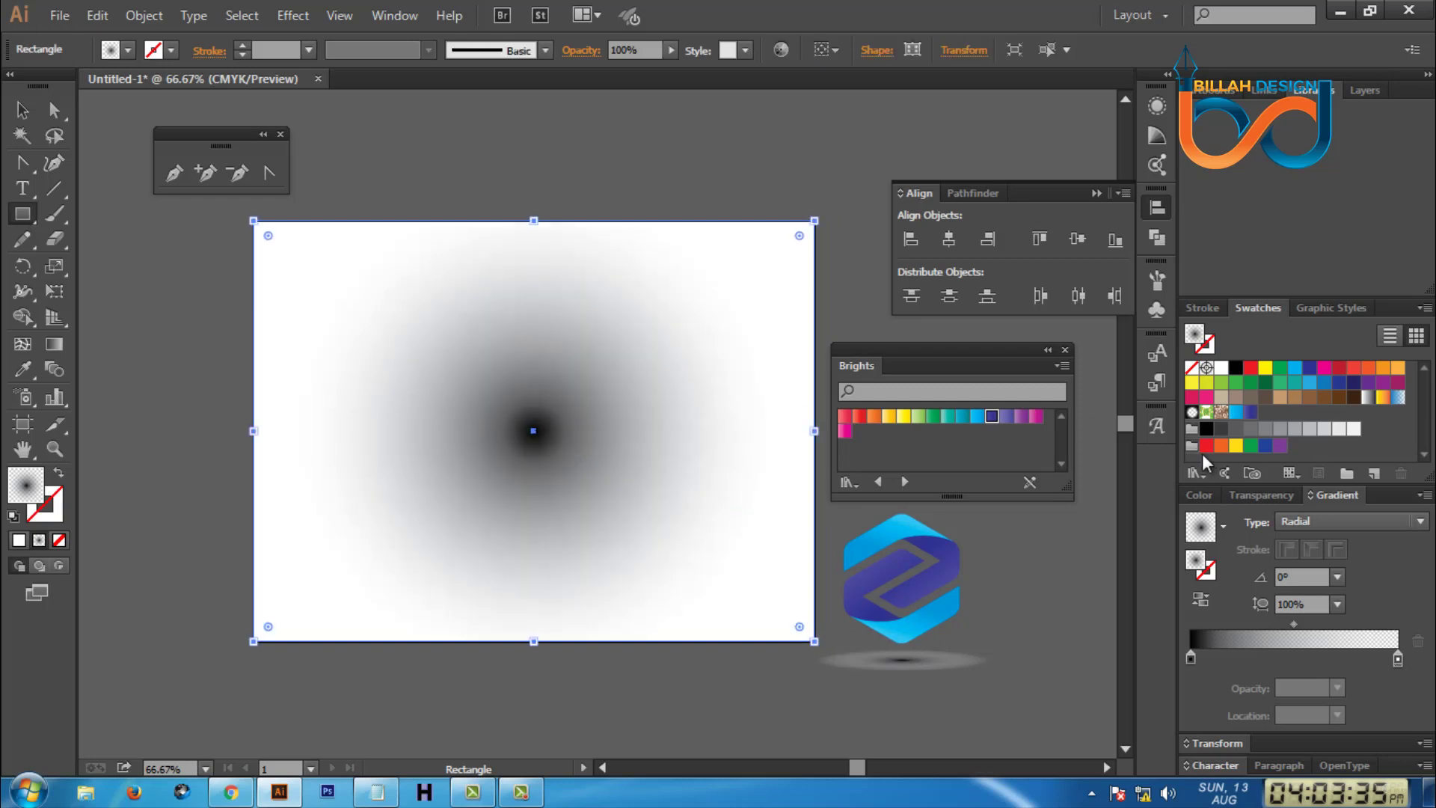
click(1221, 367)
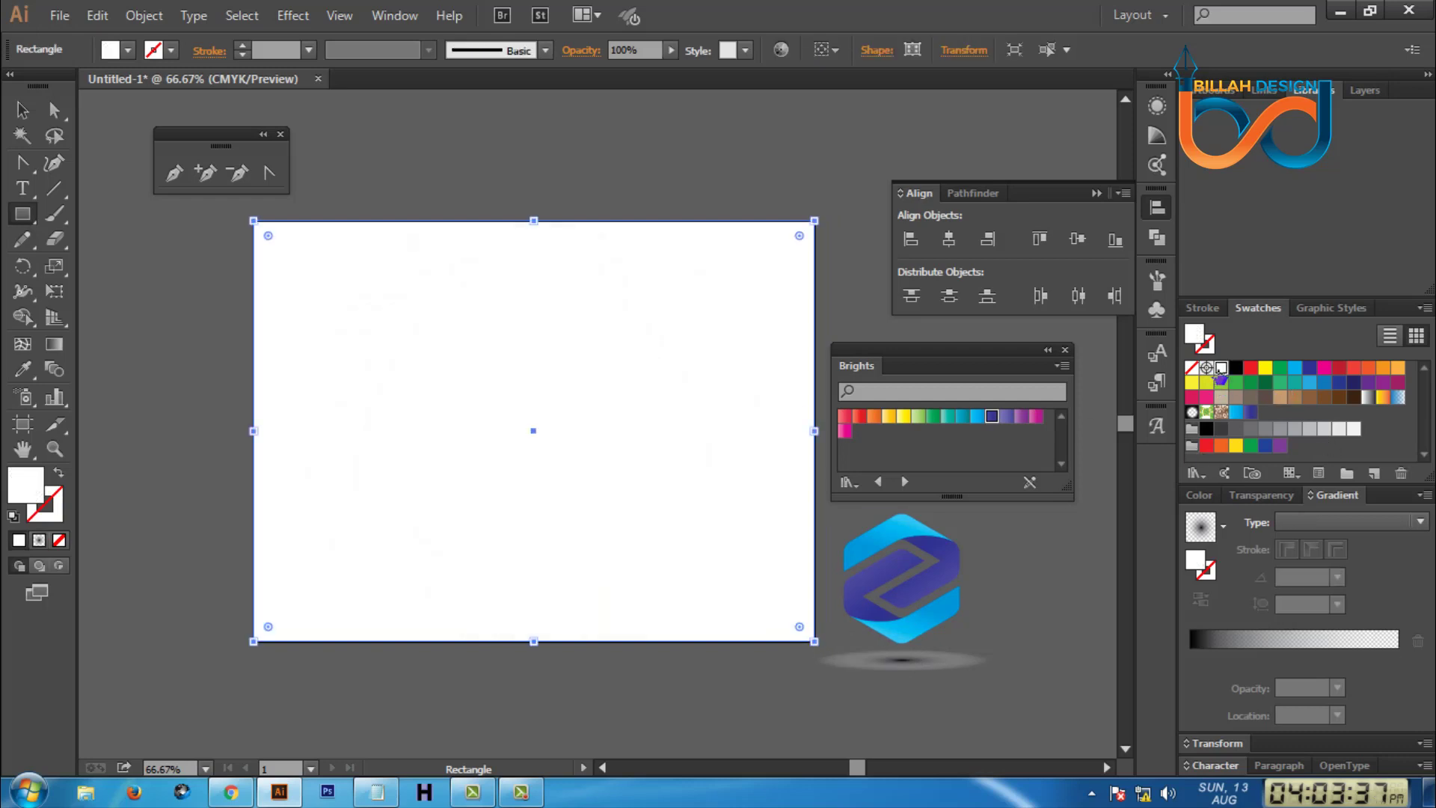
Create a gradient mesh with 3 rows, 3 columns, Appearance To Center and Highlight 100%.
click(143, 15)
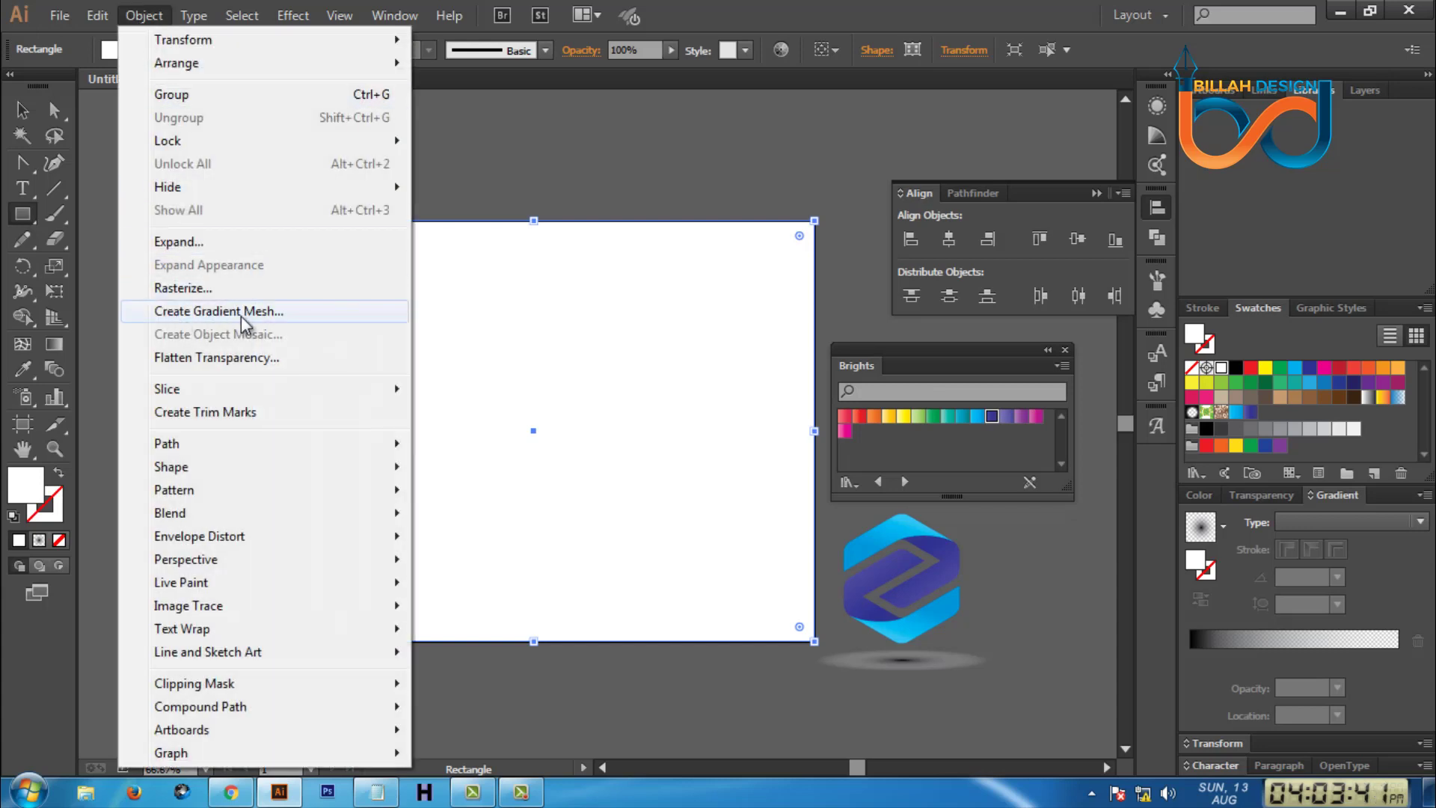
click(241, 311)
drag(1057, 214, 988, 176)
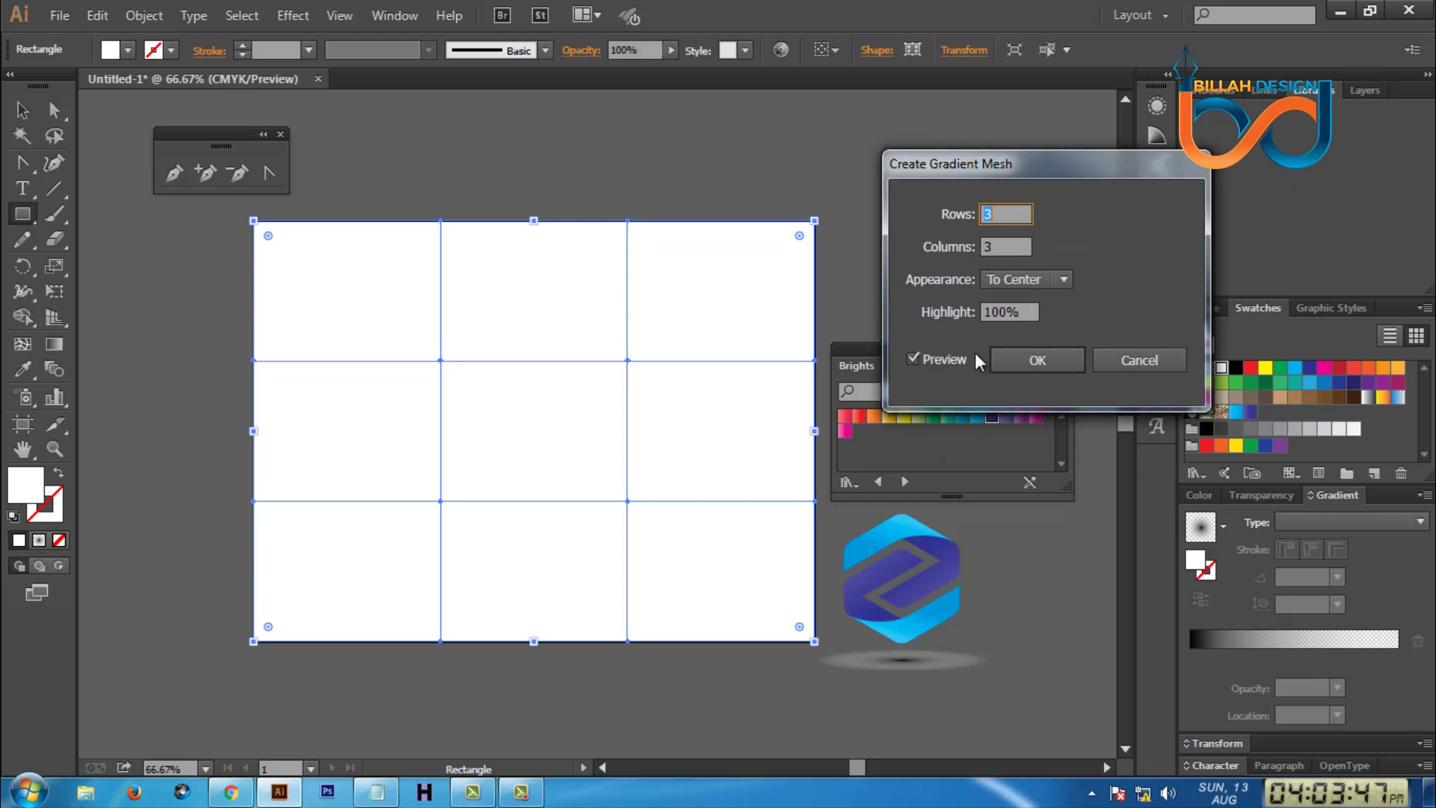
click(1036, 360)
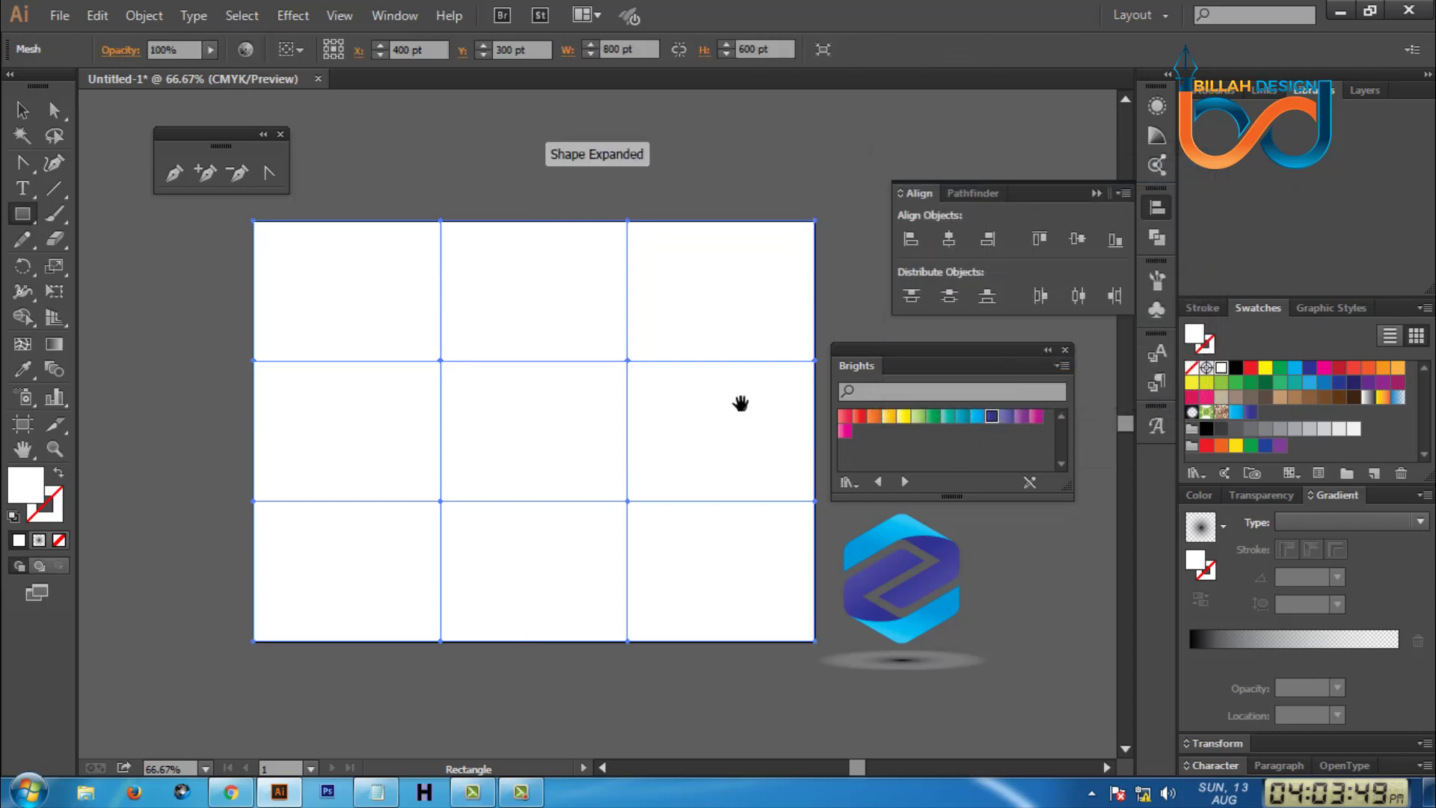
Move the logo further right, clear of the background rectangle.
drag(741, 404, 685, 398)
key(v)
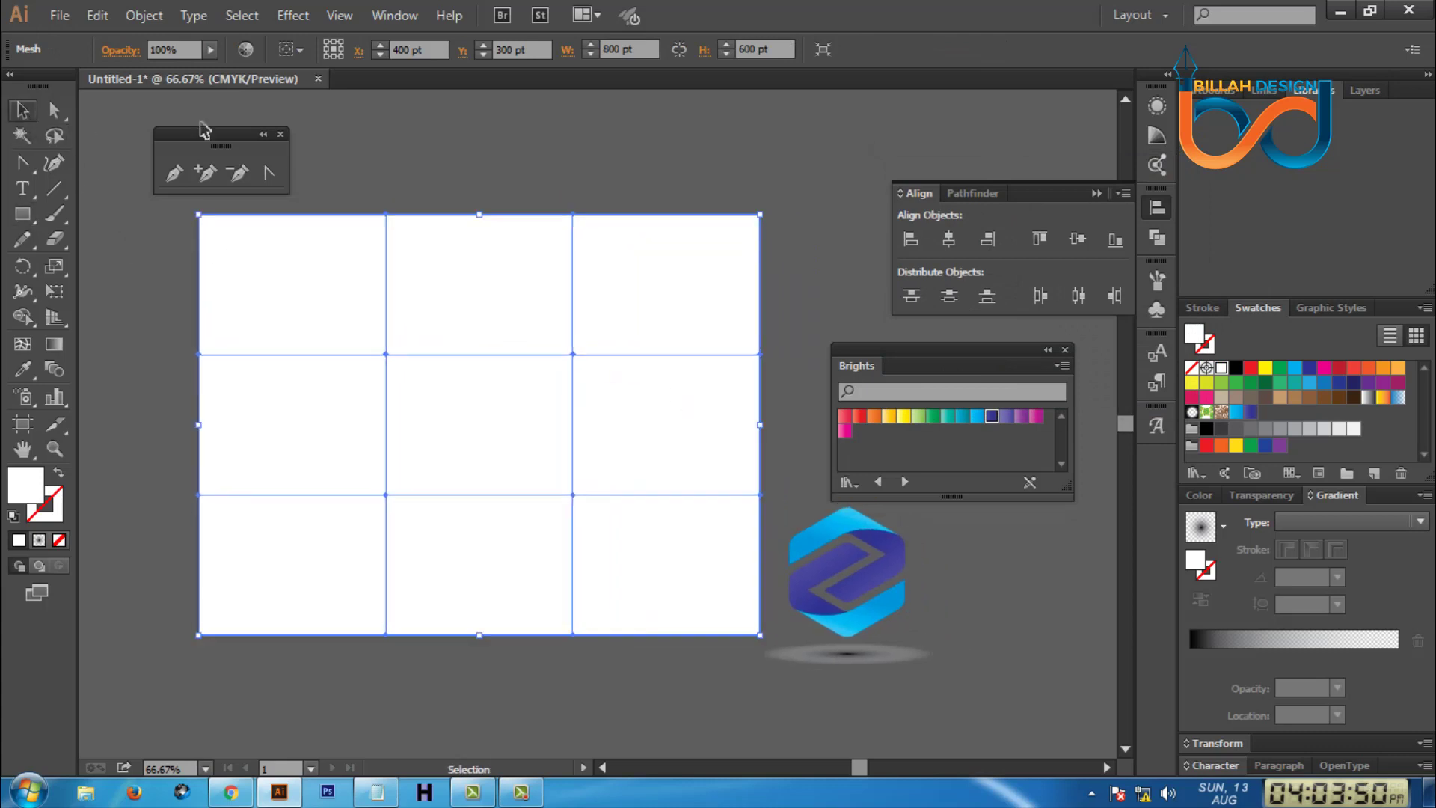
drag(830, 550, 958, 578)
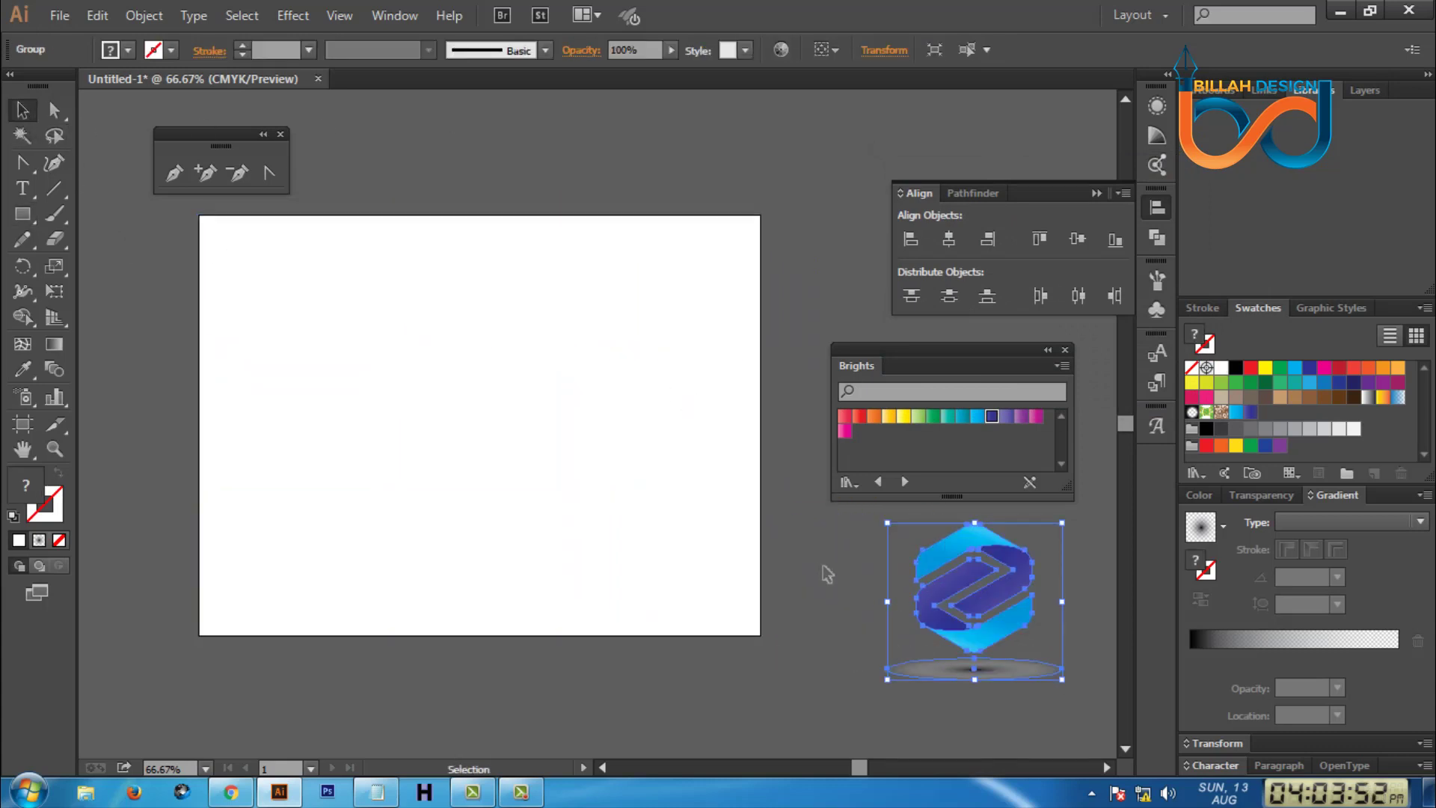
click(785, 528)
click(54, 110)
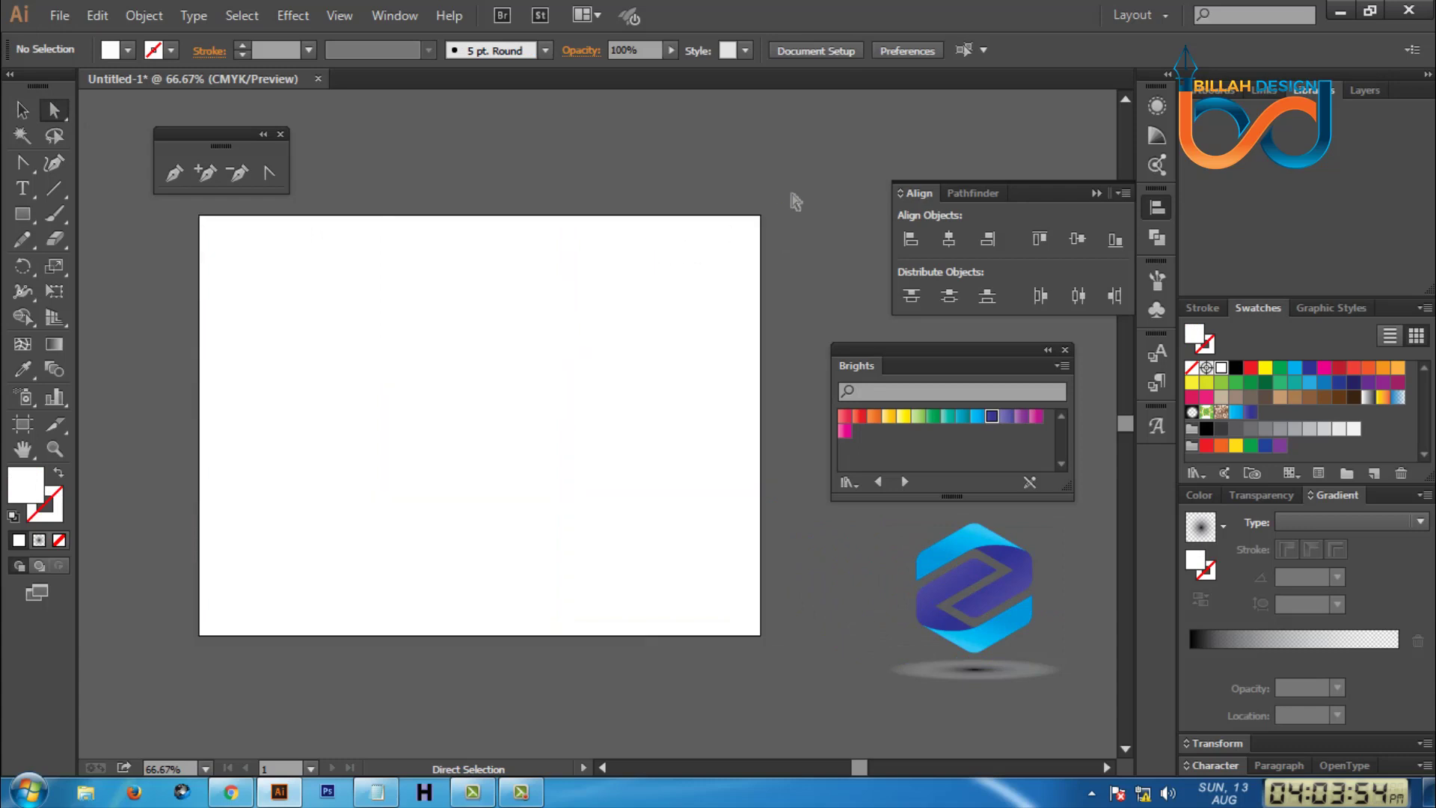
Colour the mesh points along all four edges a light grey.
drag(795, 202, 737, 667)
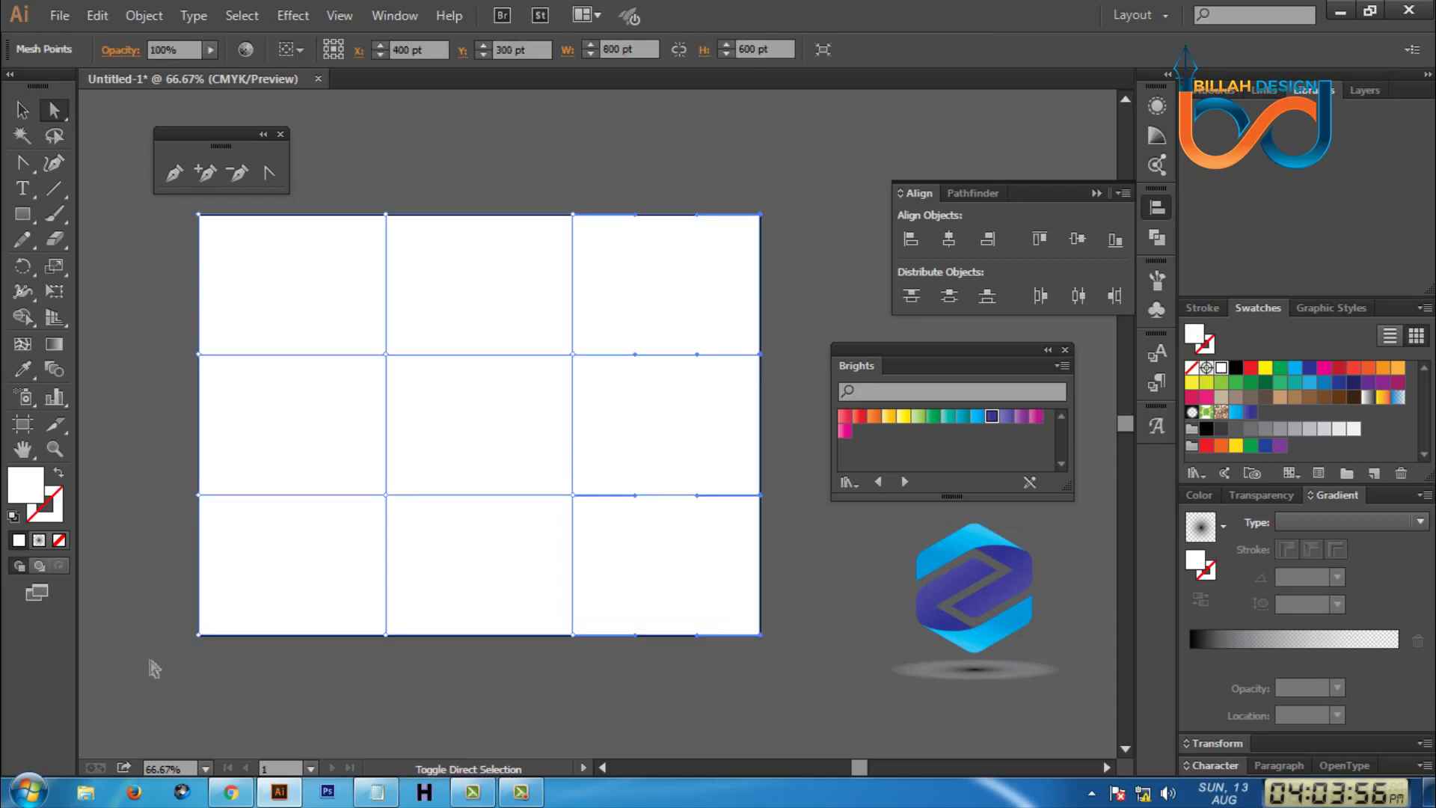
drag(154, 668, 590, 619)
mouse_move(170, 510)
mouse_down()
mouse_move(207, 252)
mouse_move(227, 215)
mouse_up()
drag(381, 198, 610, 234)
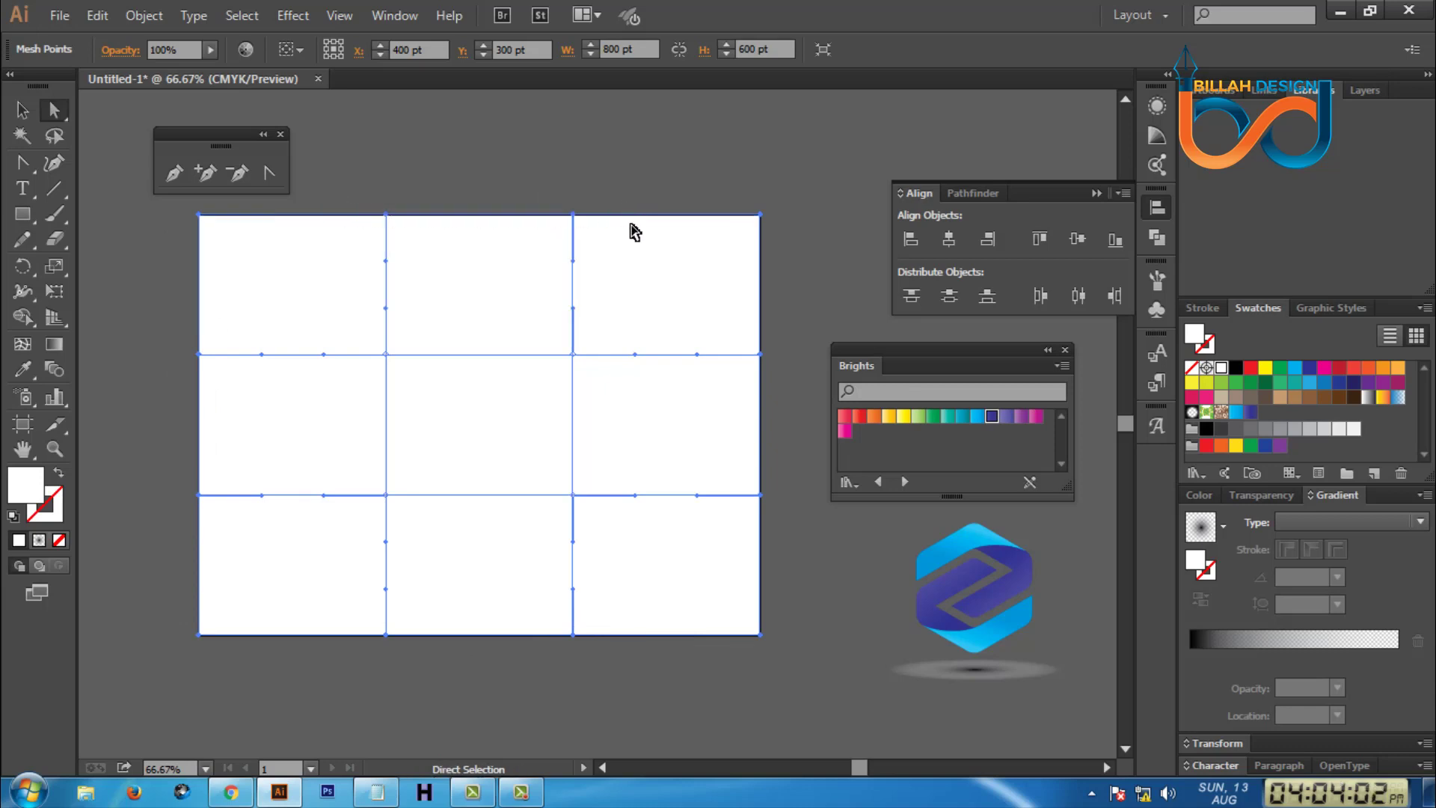
click(1339, 429)
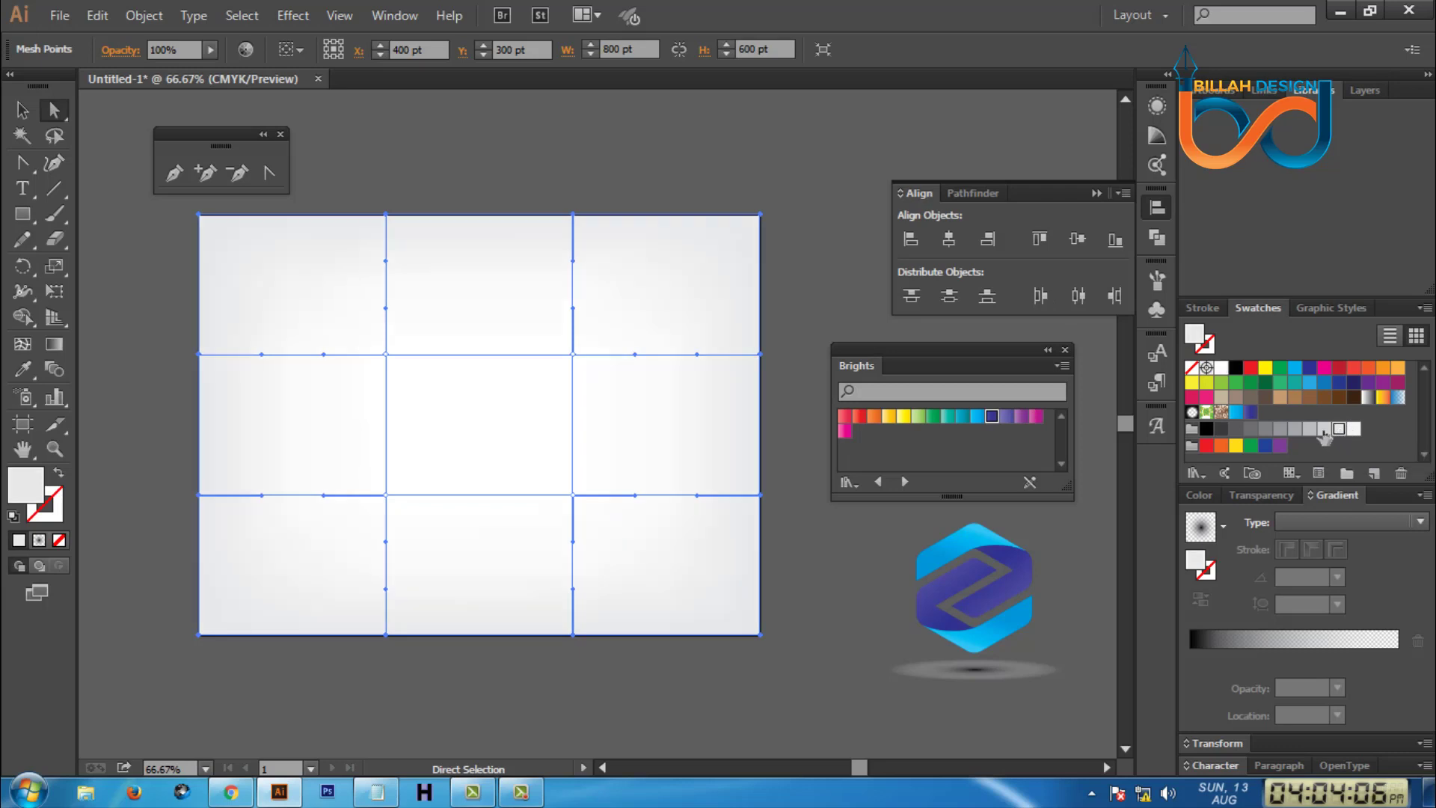
click(1323, 430)
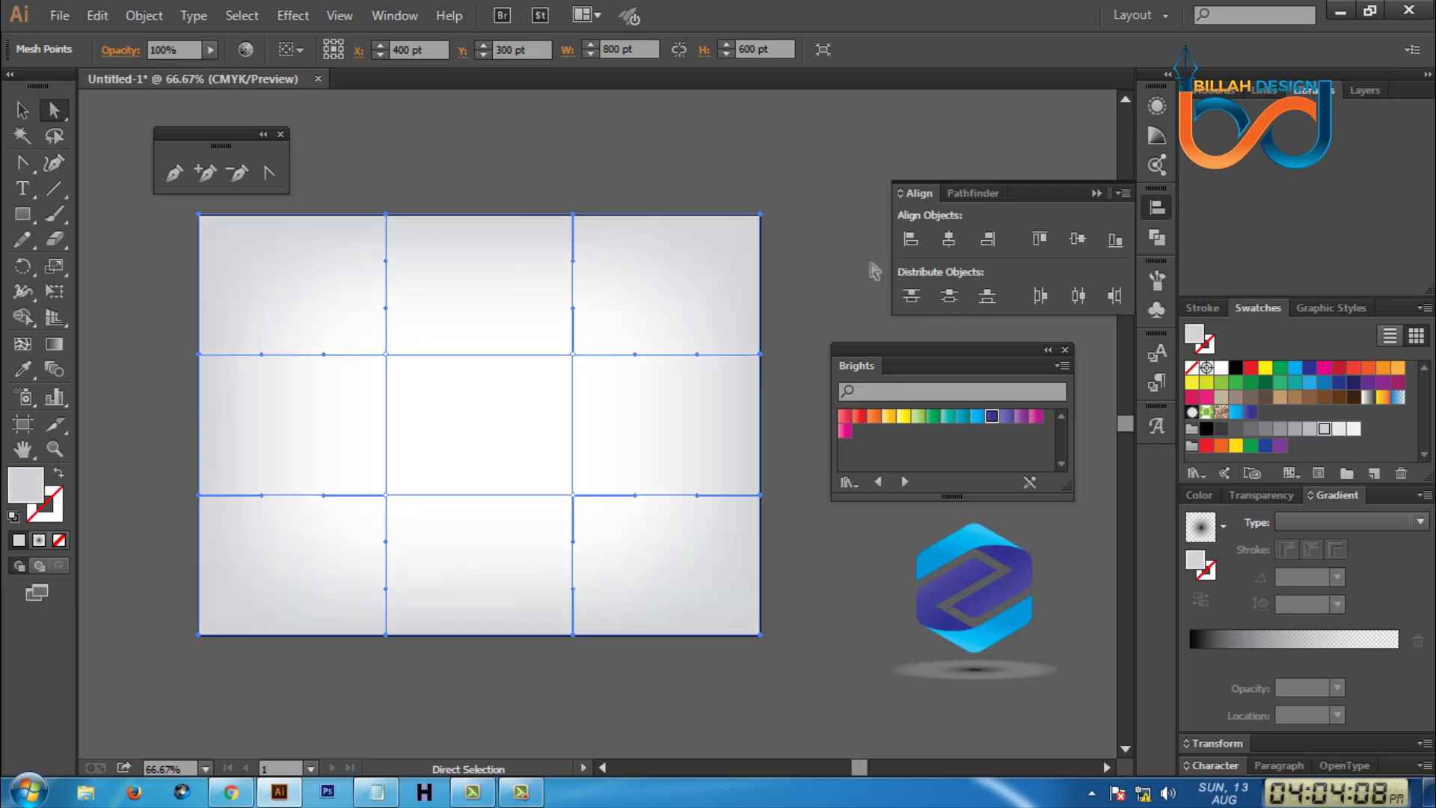
Nudge the inner vertical mesh lines outward toward the left and right edges.
click(853, 247)
drag(422, 169, 395, 679)
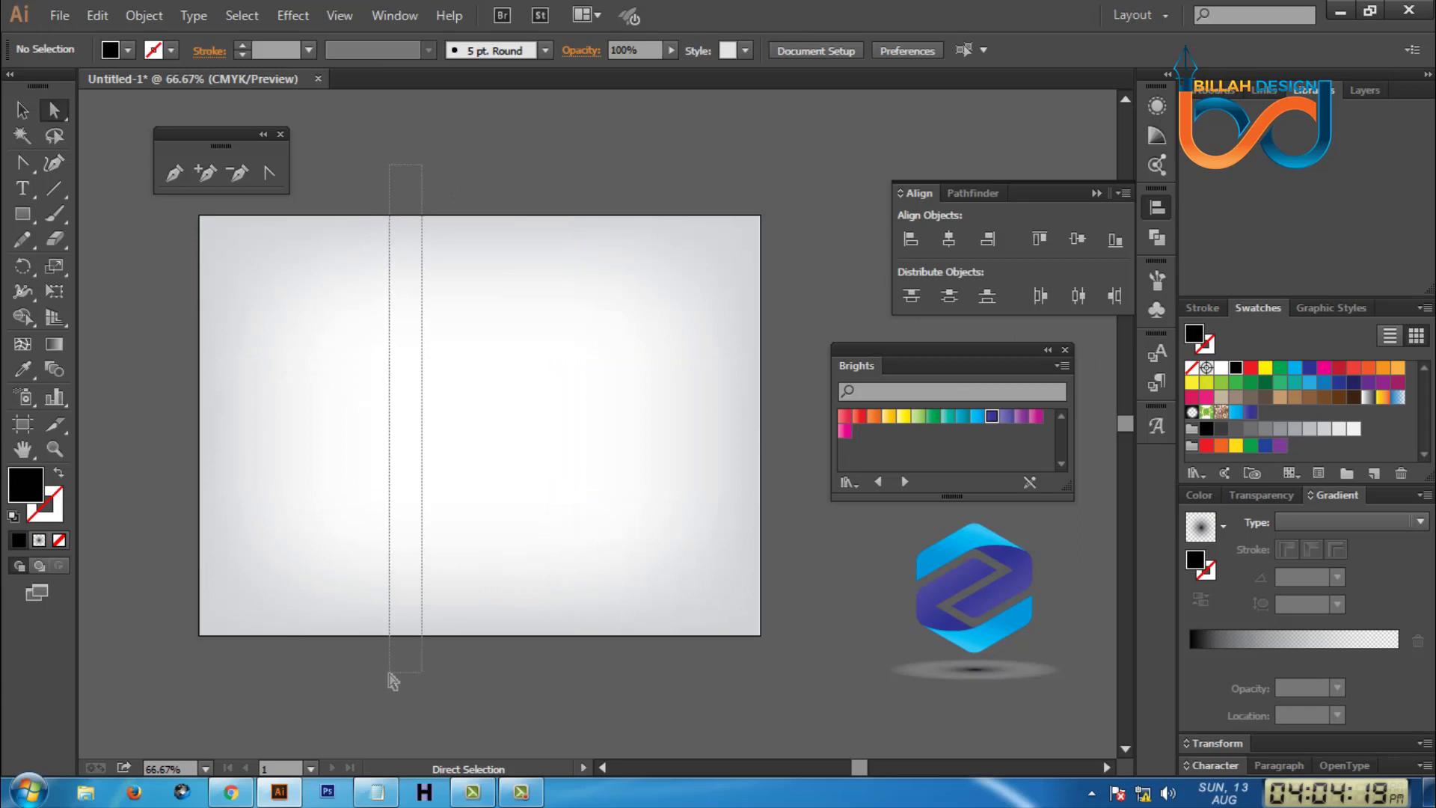
drag(433, 216, 364, 685)
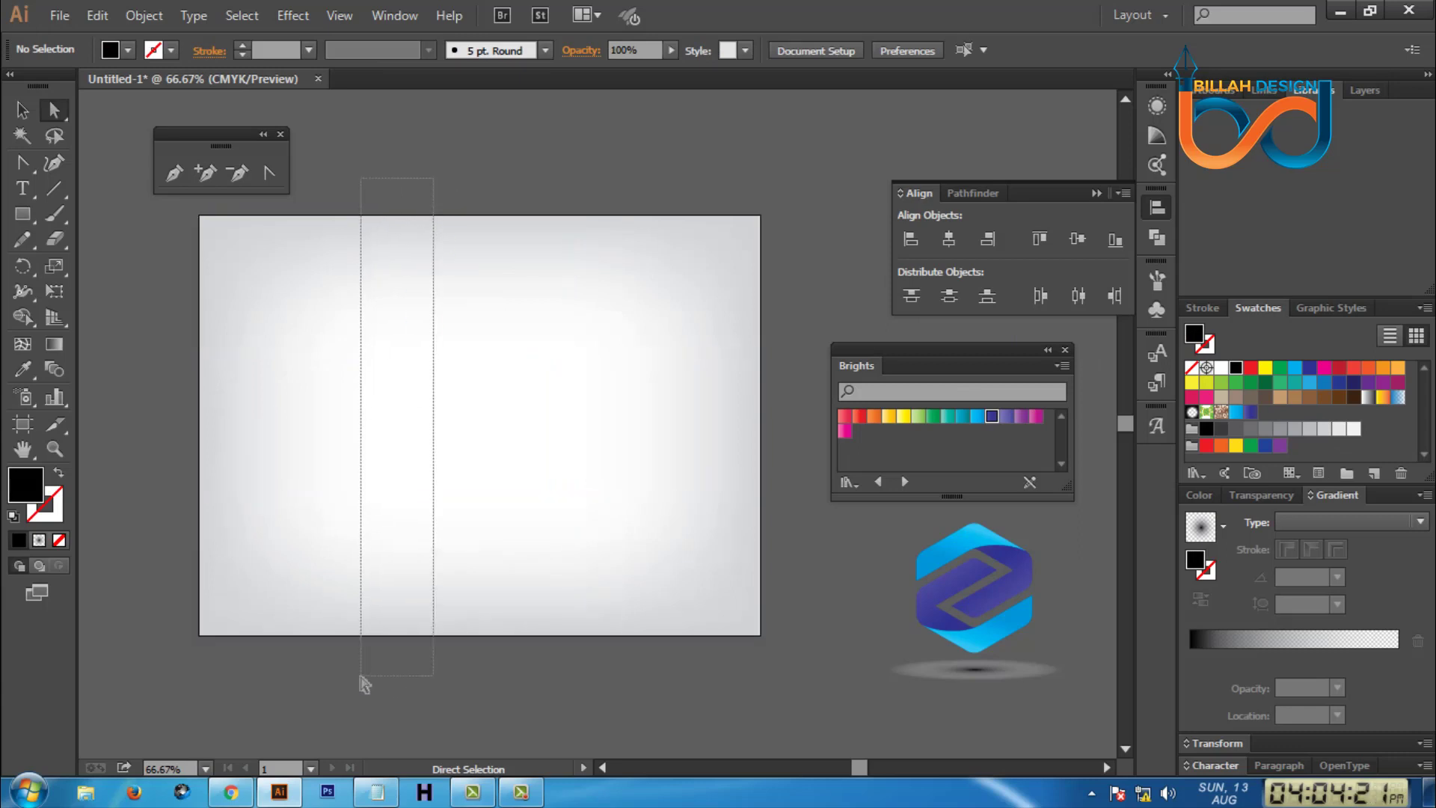
key(shift+Left)
key(shift+Left)
key(shift+Left)
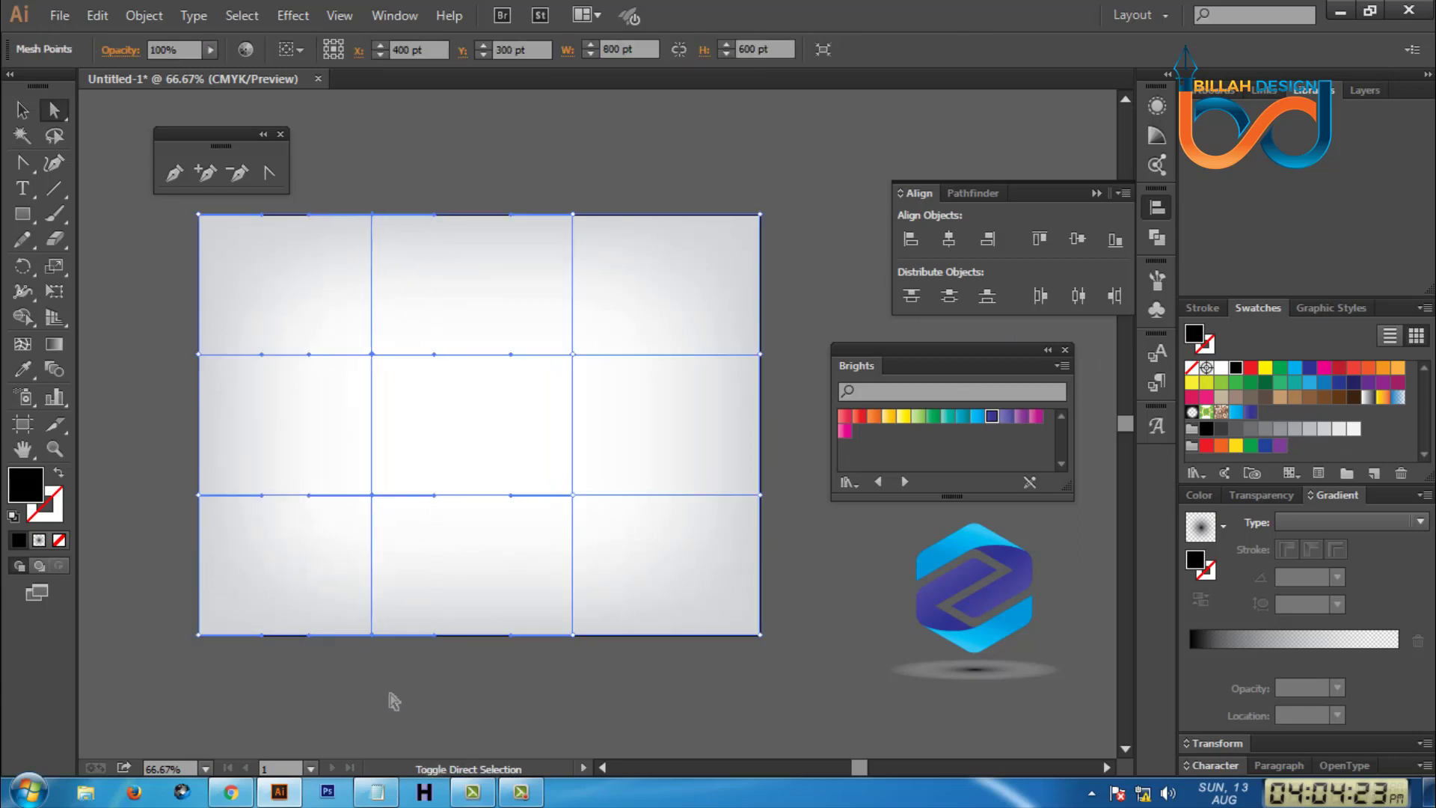
key(shift+Left)
key(shift+Left)
key(shift+Left)
key(shift+Left)
key(shift+Left)
key(shift+Left)
key(shift+Left)
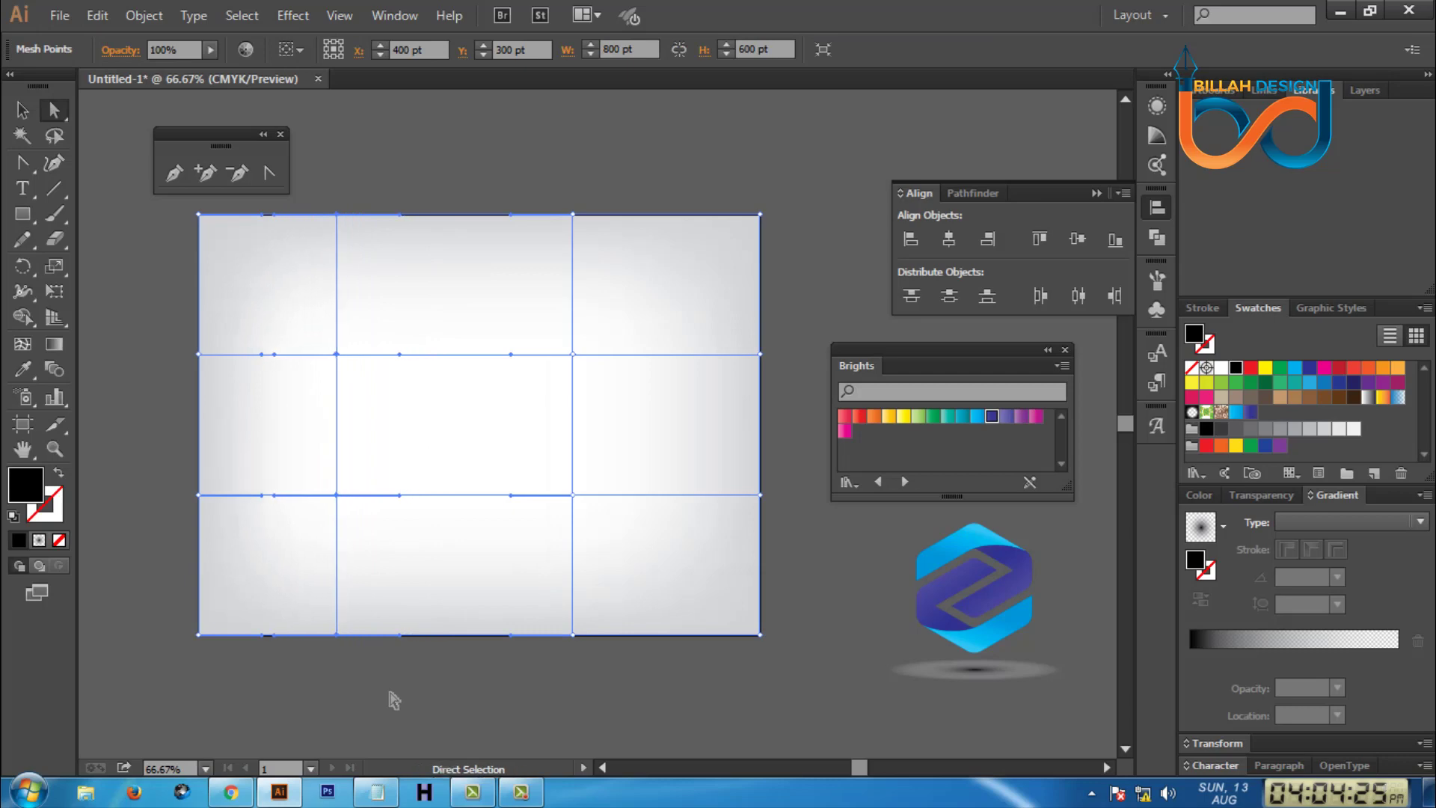
drag(536, 213, 649, 687)
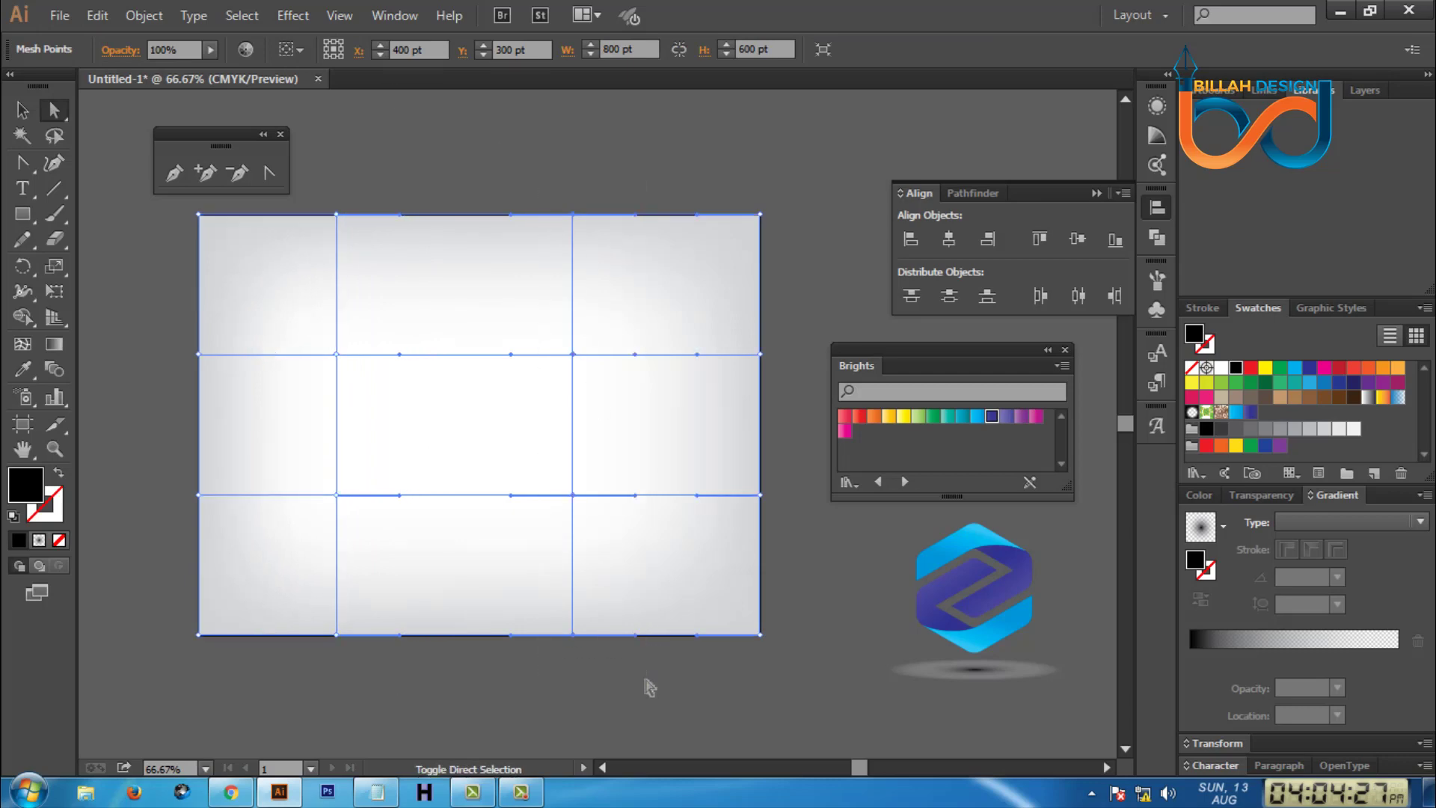
key(shift+Right)
key(shift+Right)
key(shift+Right)
key(shift+Right)
key(shift+Right)
key(shift+Right)
key(shift+Right)
key(shift+Right)
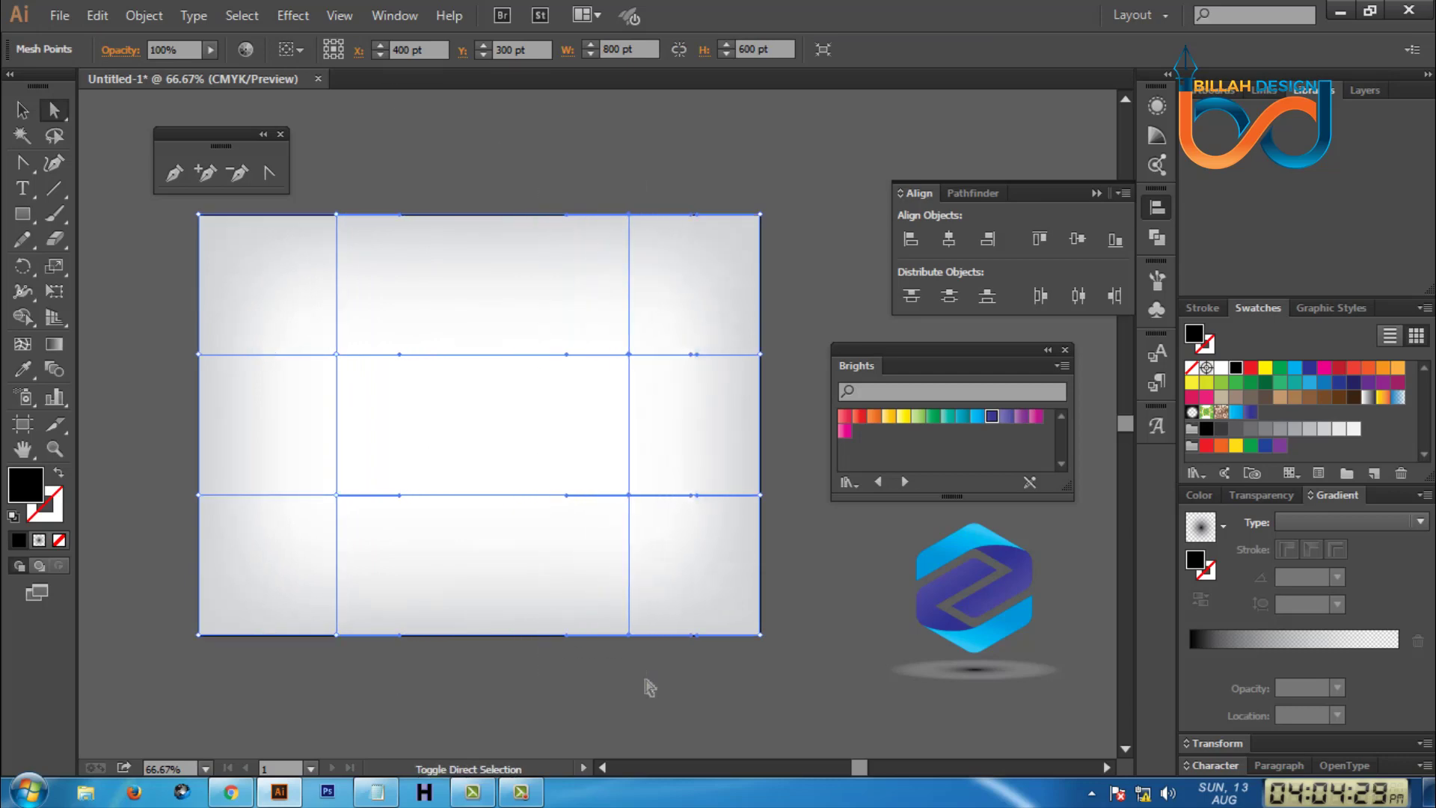
Nudge the horizontal mesh lines outward, then move the logo onto the background's middle.
click(587, 694)
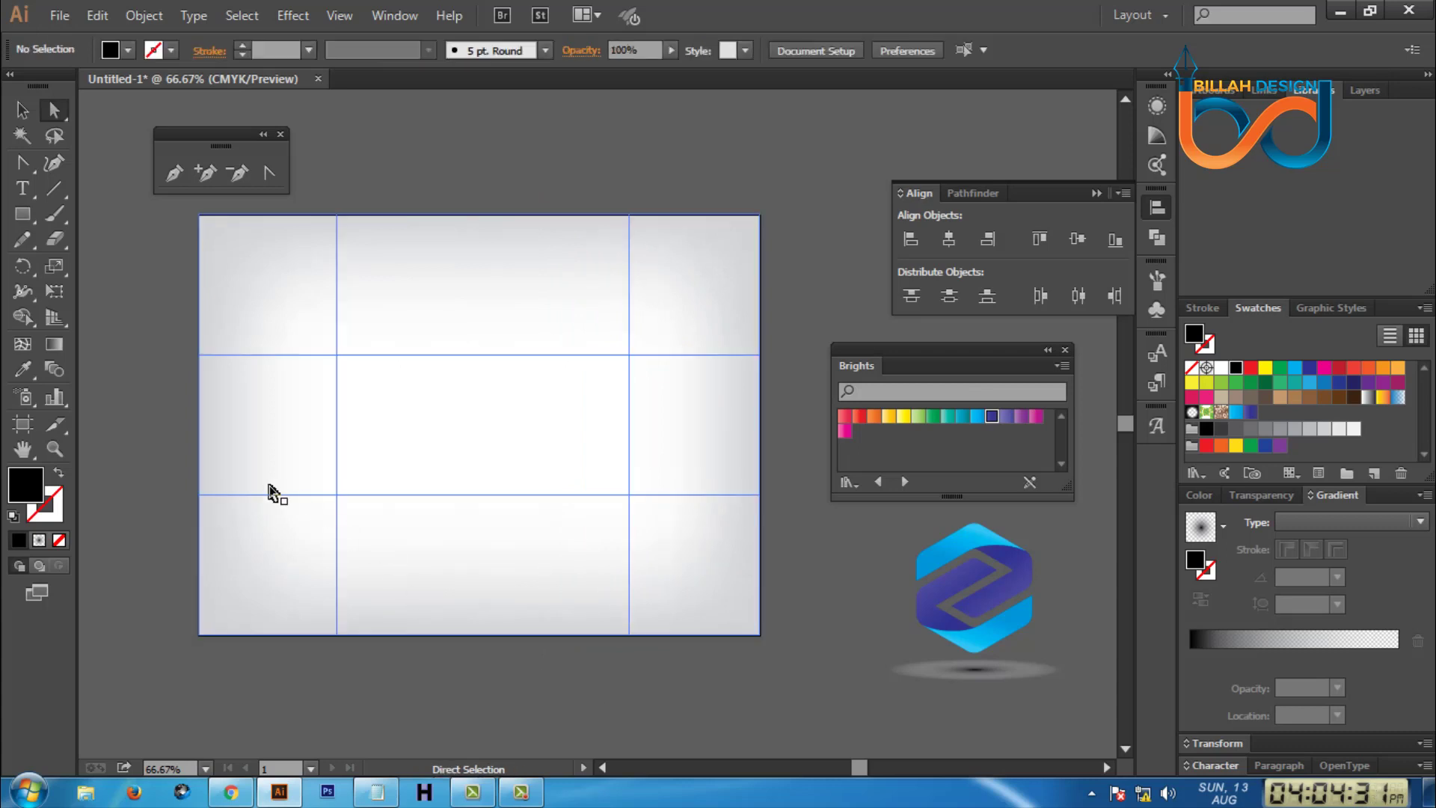
drag(150, 457, 823, 547)
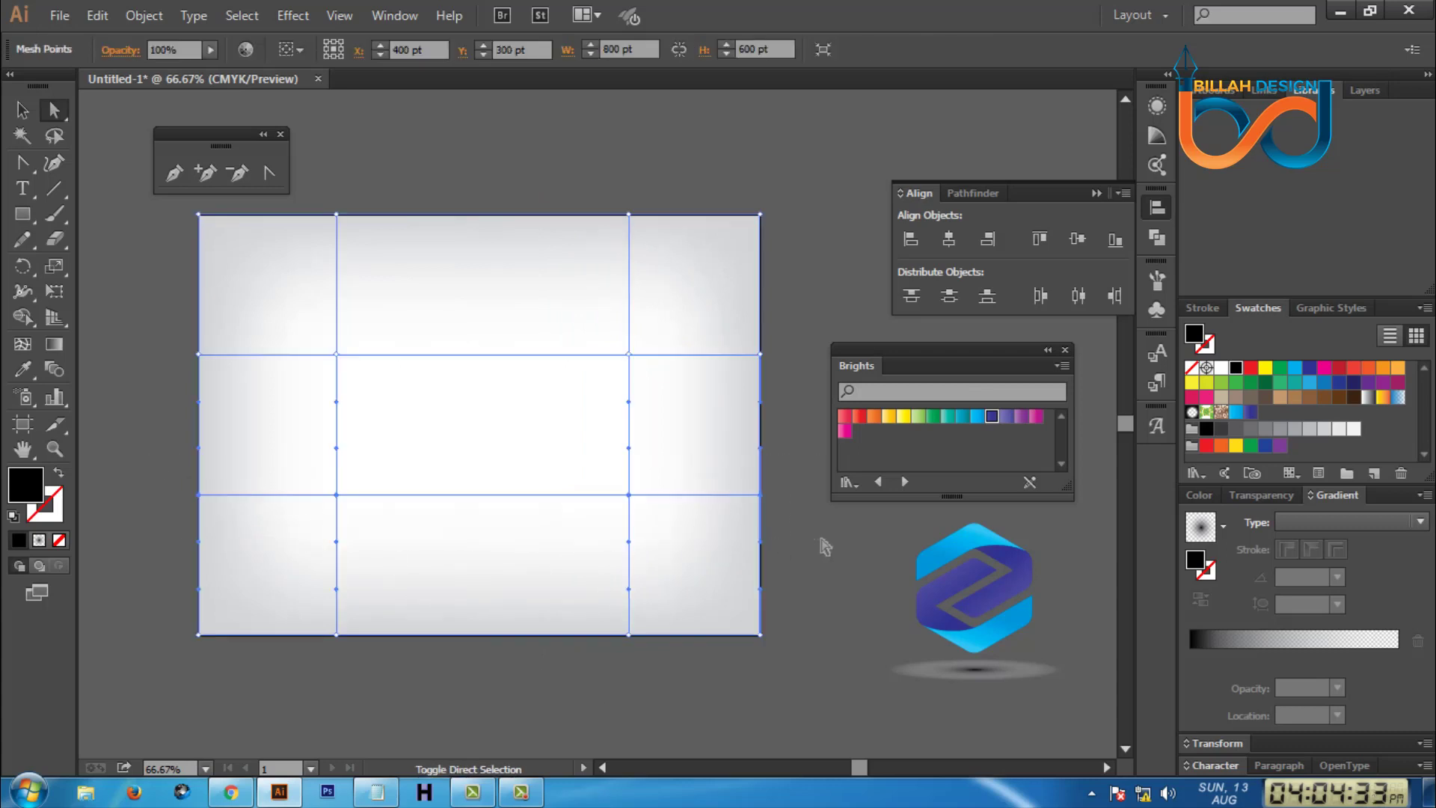
key(shift+Down)
key(shift+Down)
key(shift+Down)
key(shift+Down)
key(shift+Down)
key(shift+Down)
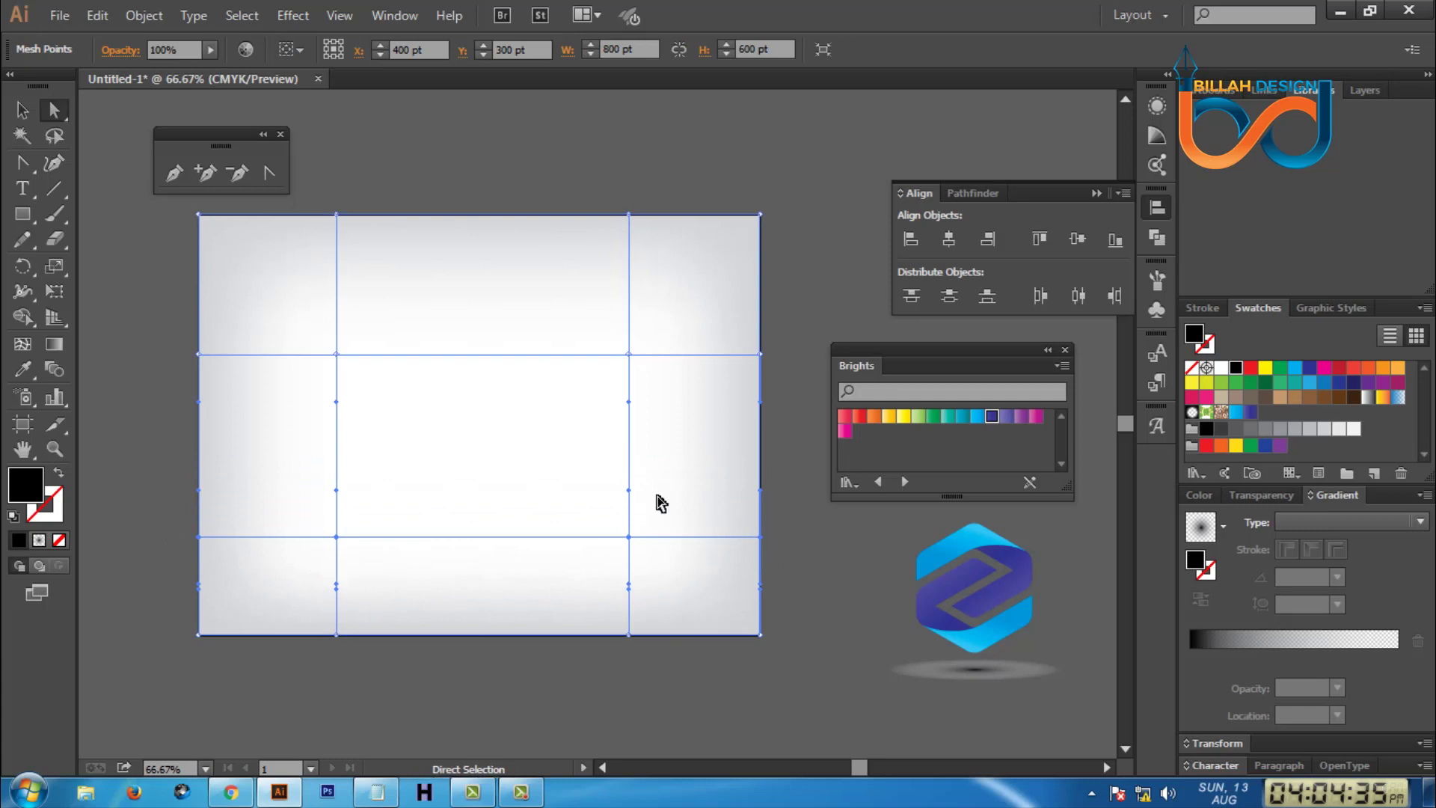
drag(142, 321, 812, 389)
key(shift+Up)
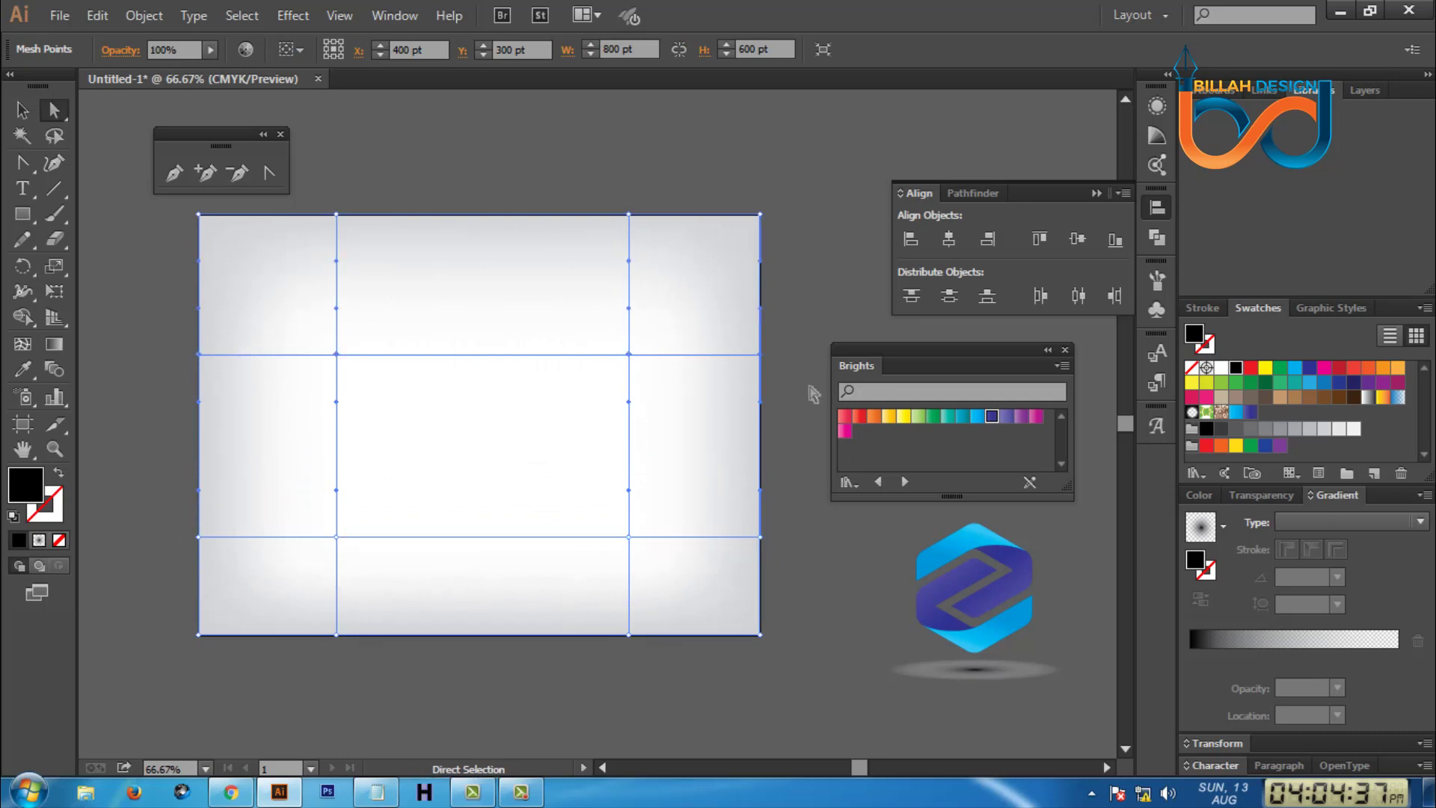
key(v)
drag(1007, 592, 537, 398)
Bring the logo to front and centre everything horizontally and vertically on the background.
right_click(534, 402)
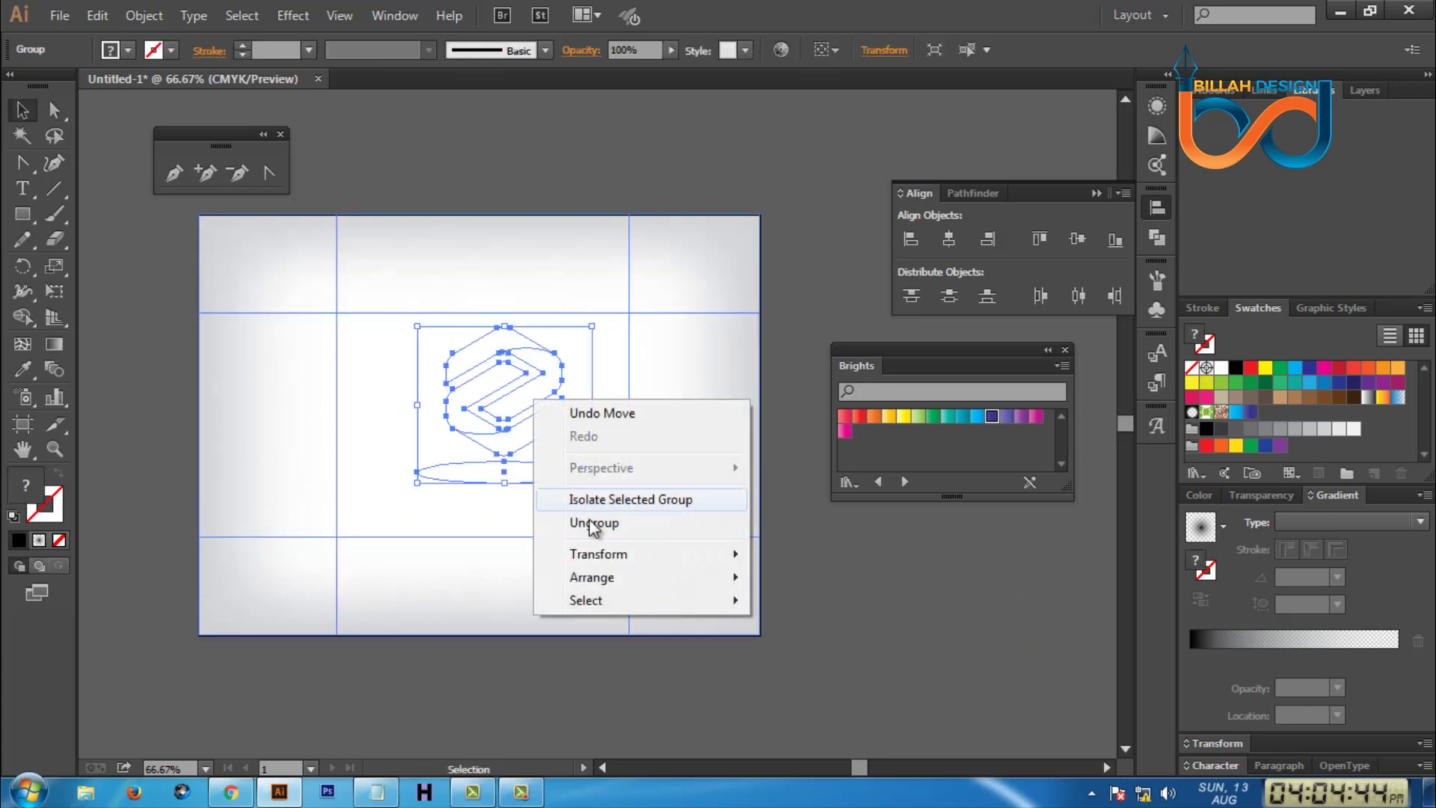
mouse_move(591, 577)
click(808, 578)
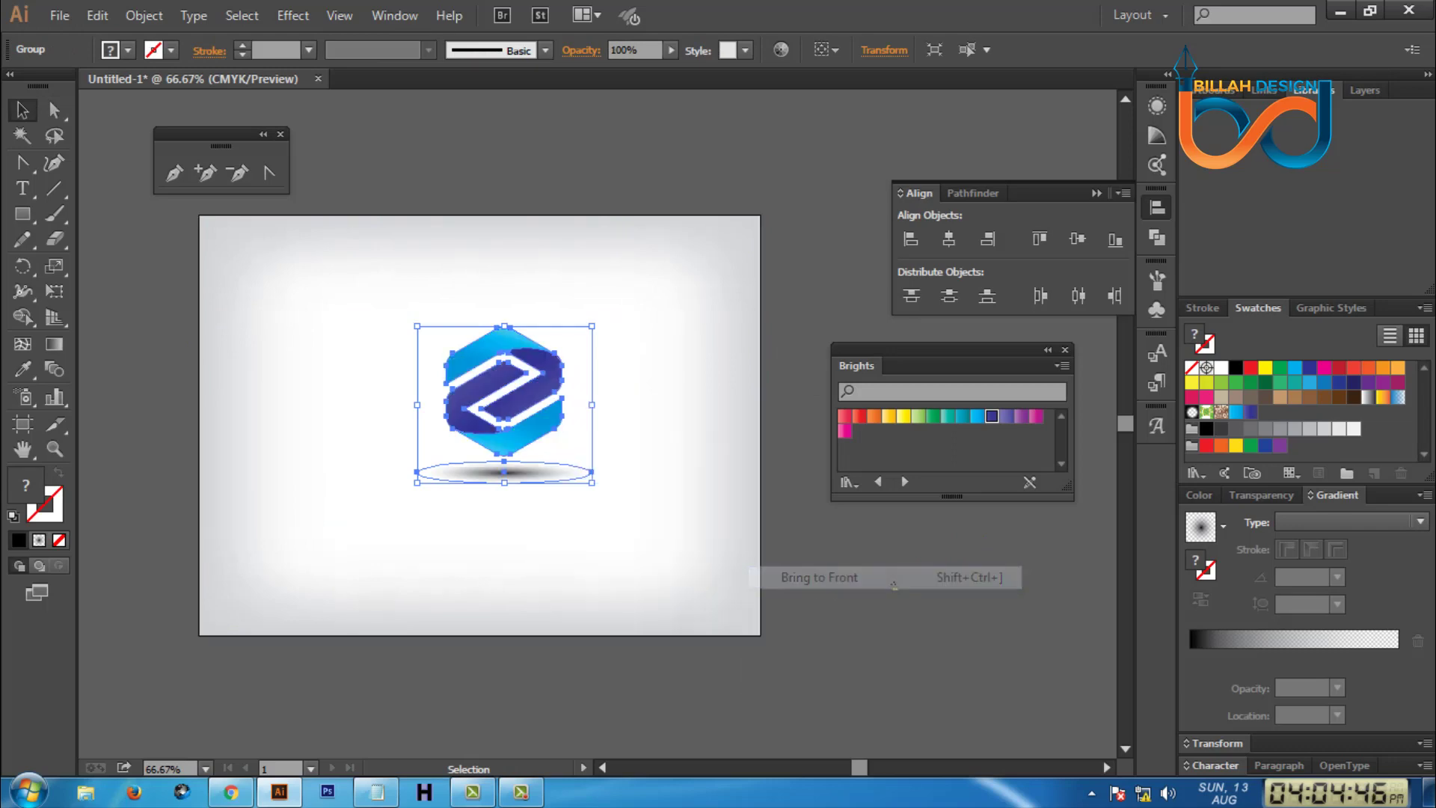
key(ctrl+a)
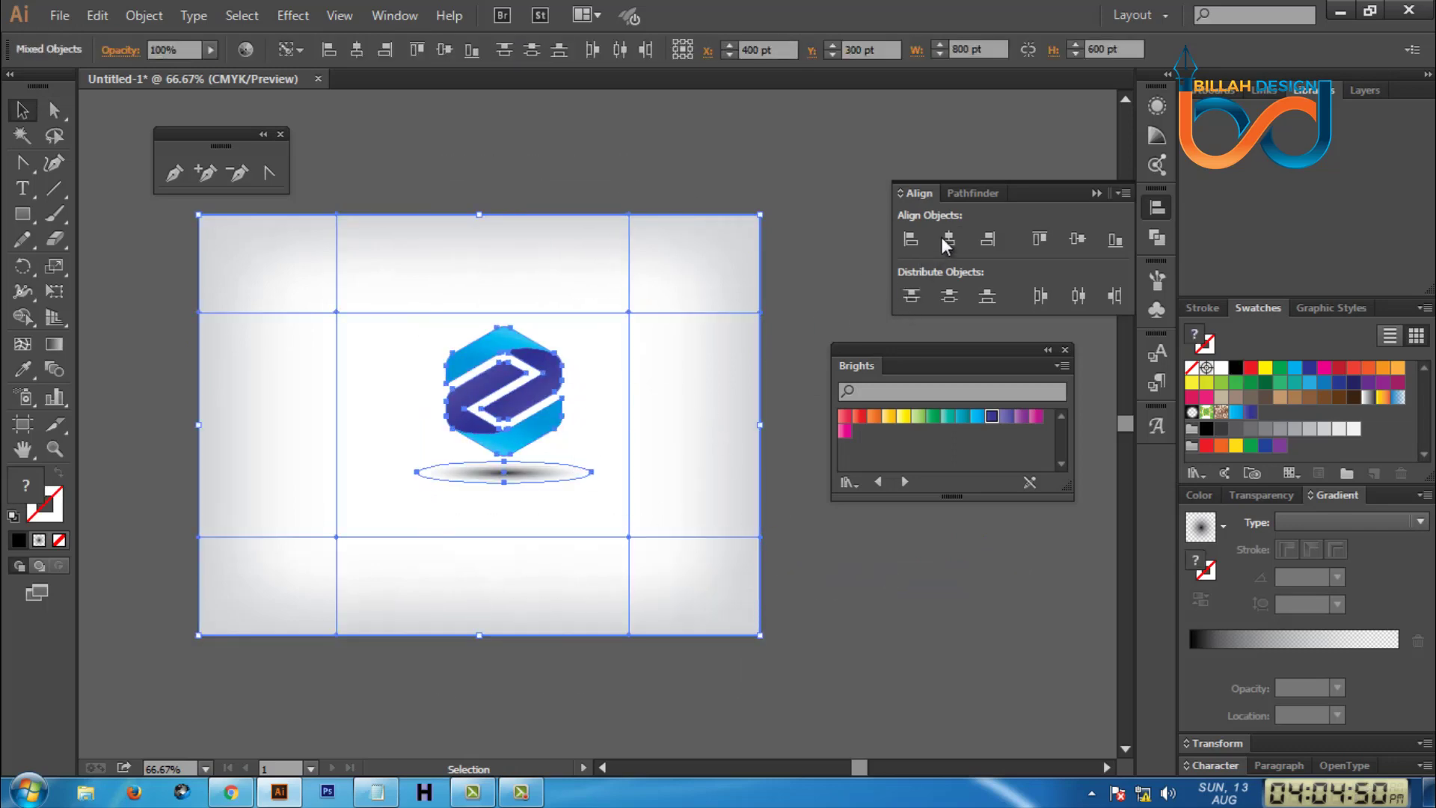
click(949, 239)
click(1077, 240)
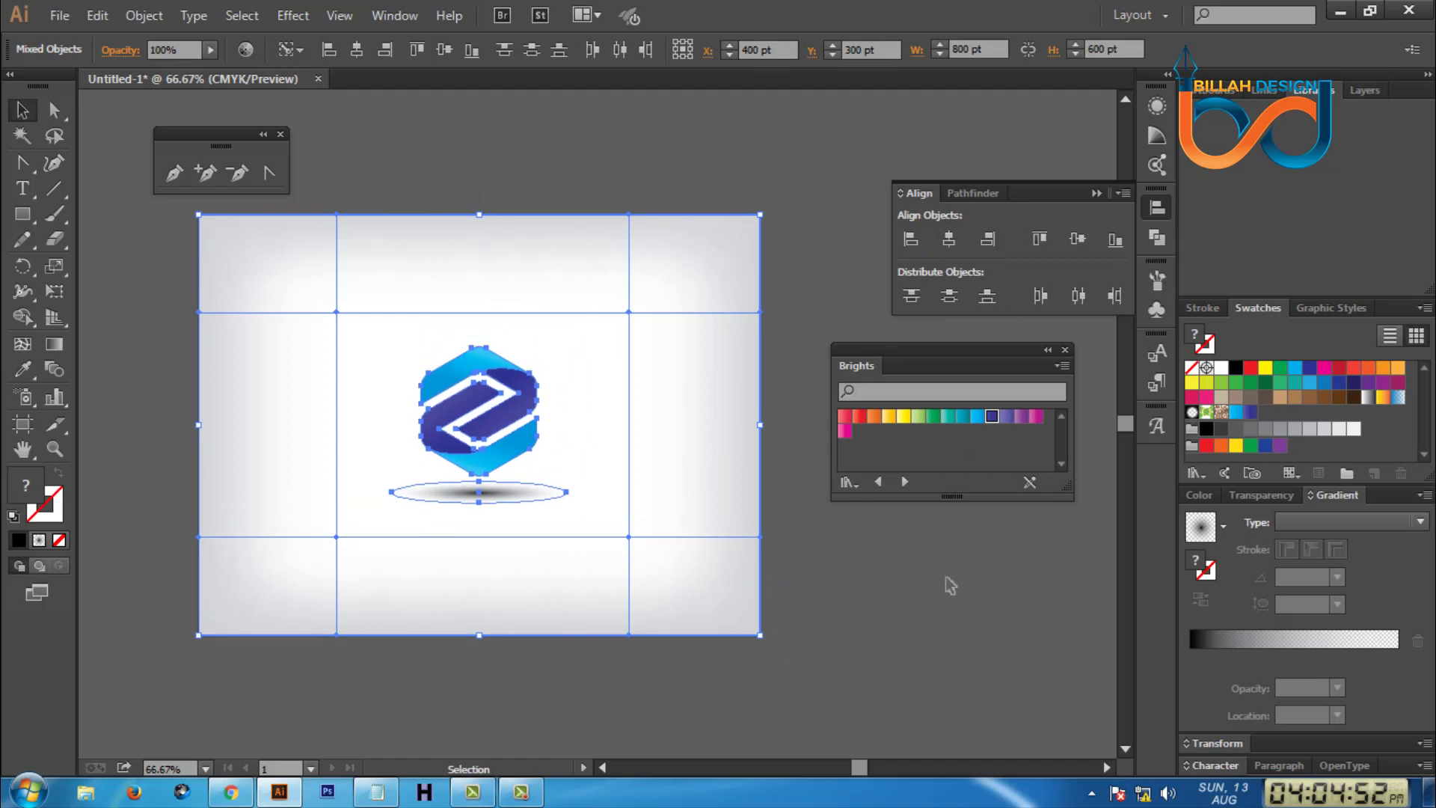
click(1036, 532)
Close the Brights swatch library, pen tools tearoff and Align panel, then pan slightly right.
click(1066, 349)
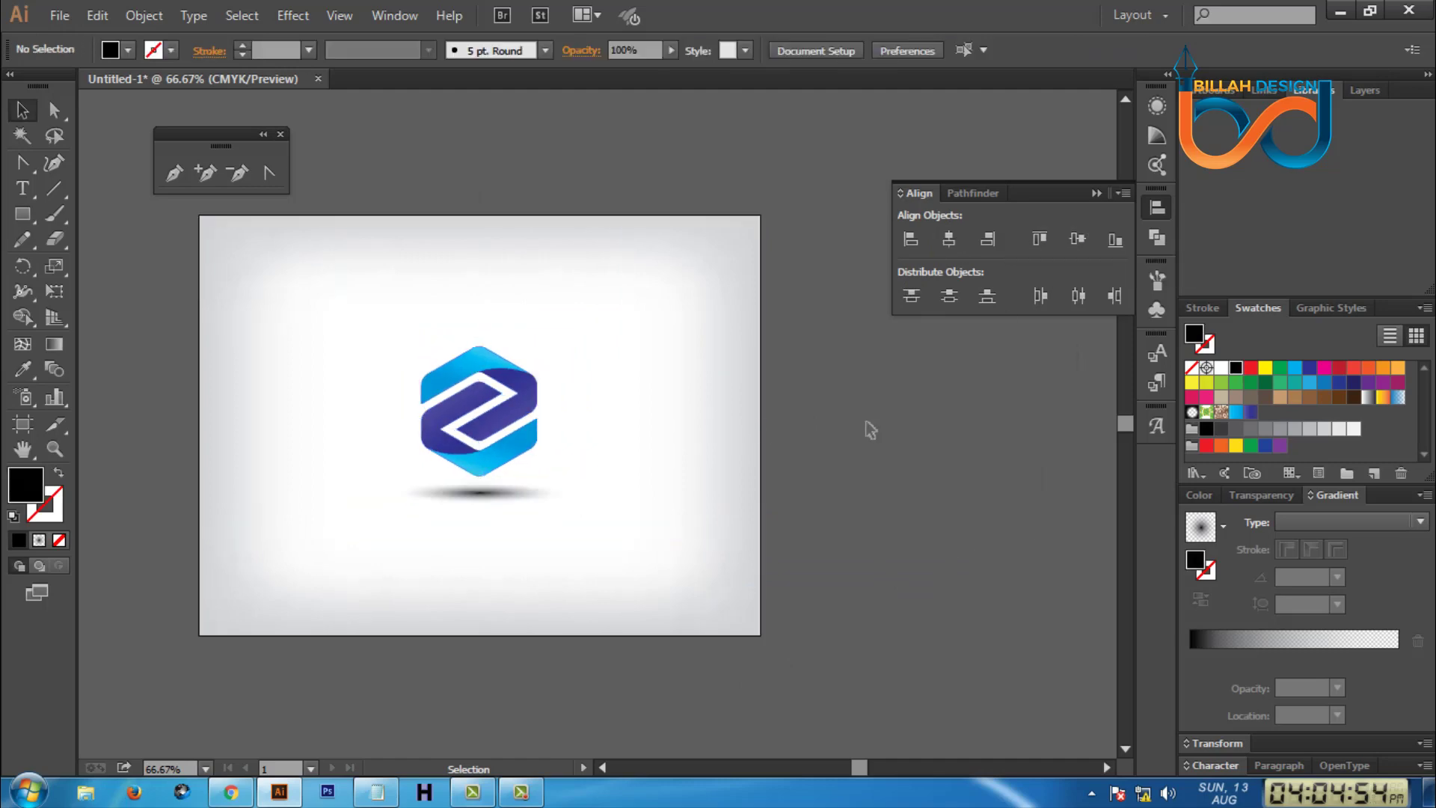
click(282, 135)
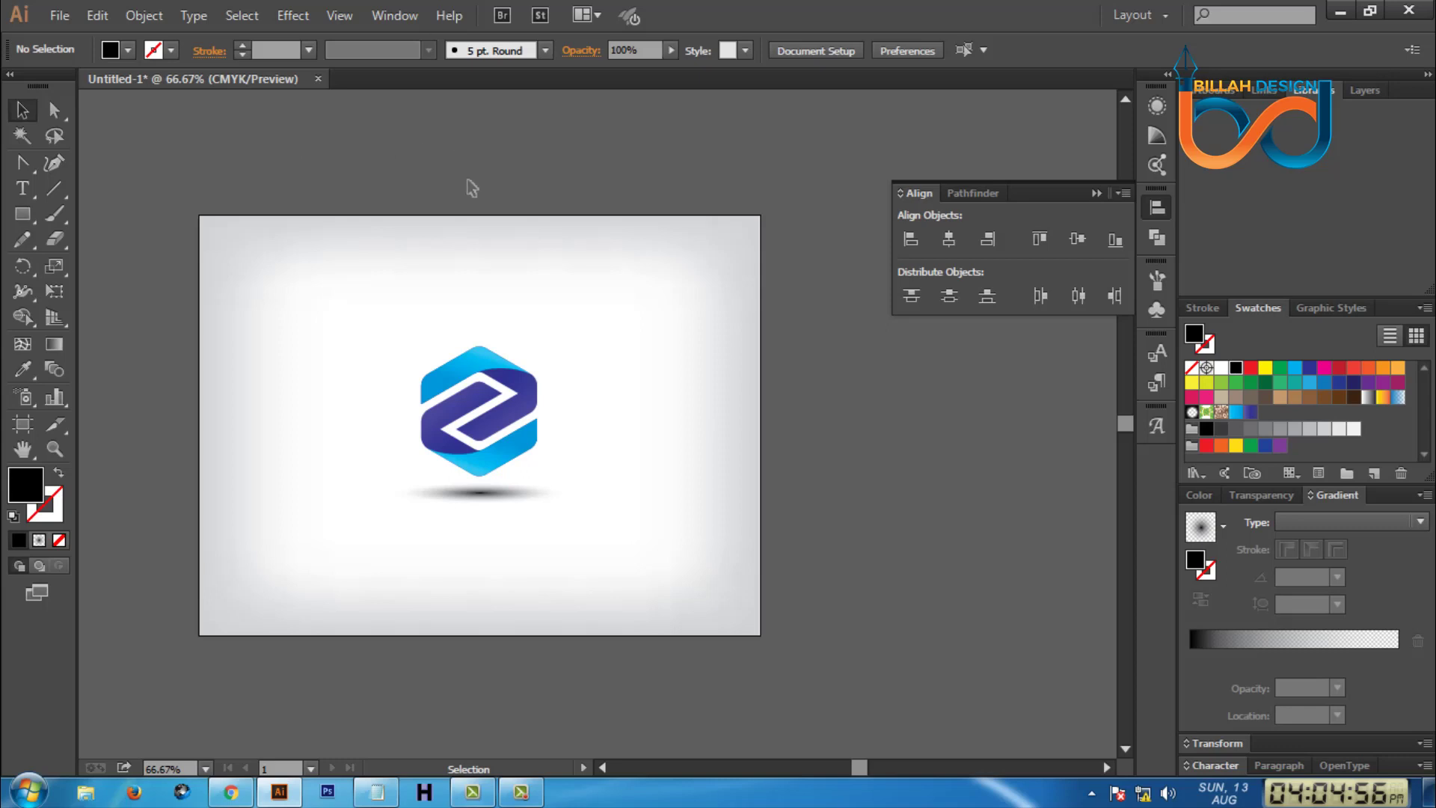
click(1167, 209)
key(ctrl+semicolon)
drag(625, 368, 677, 361)
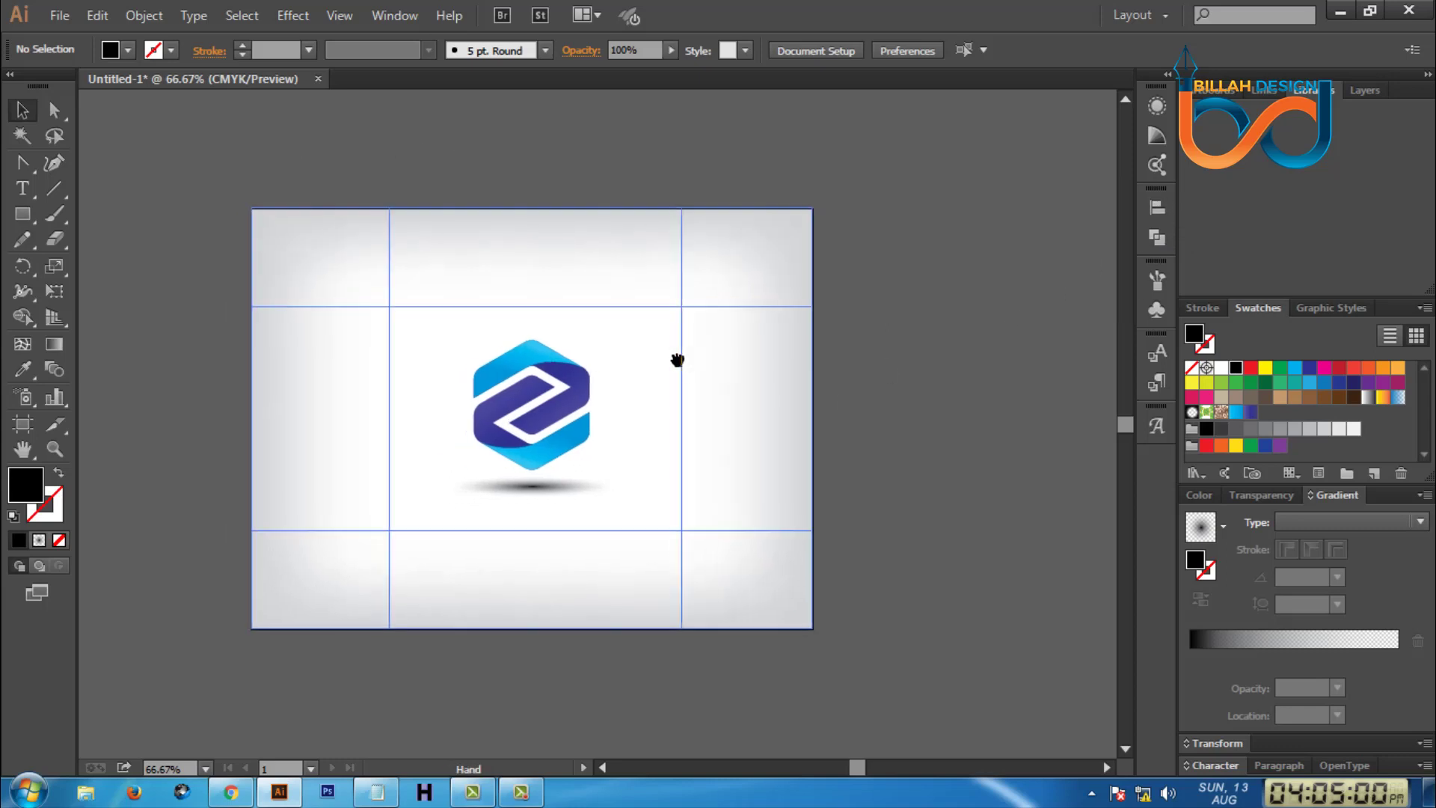
key(ctrl+semicolon)
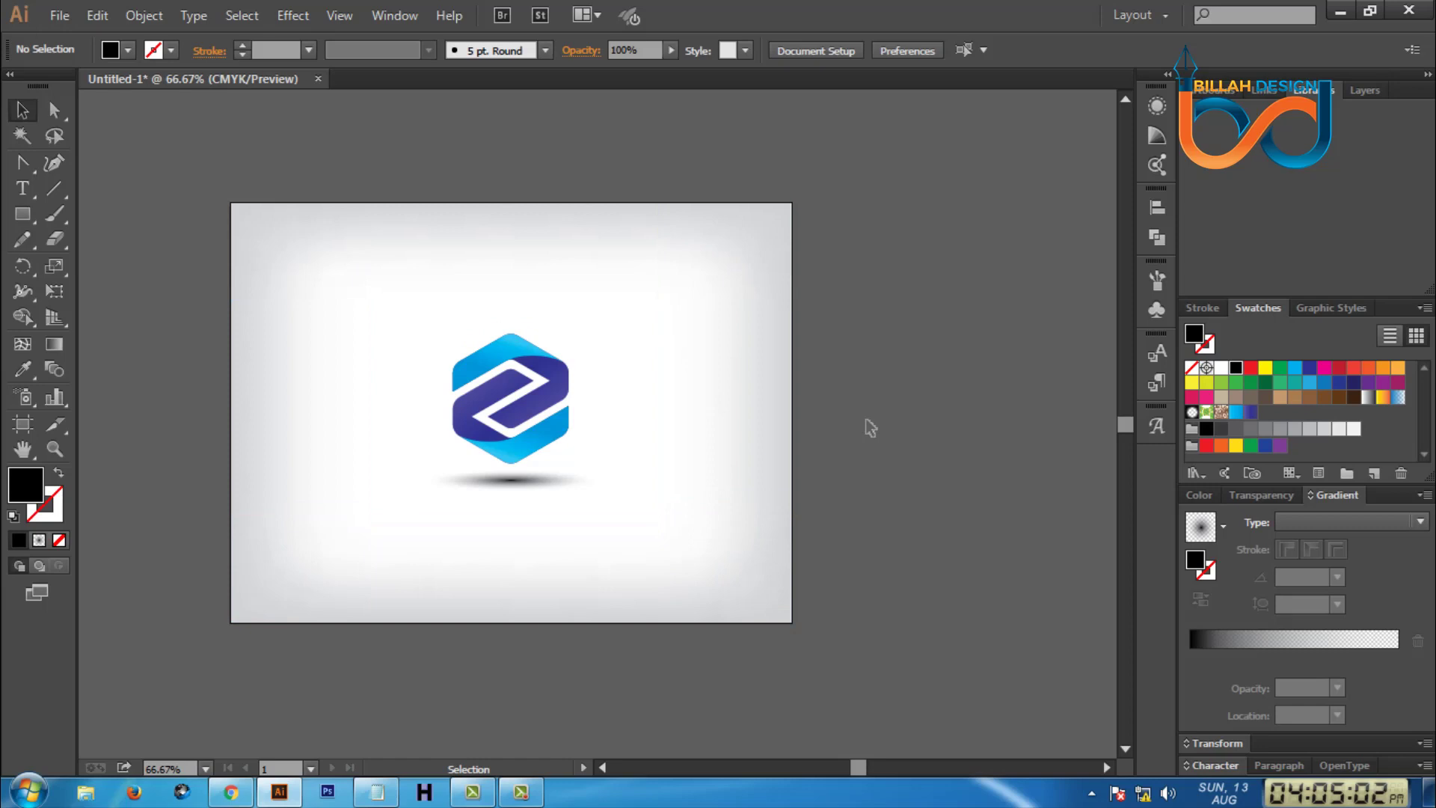